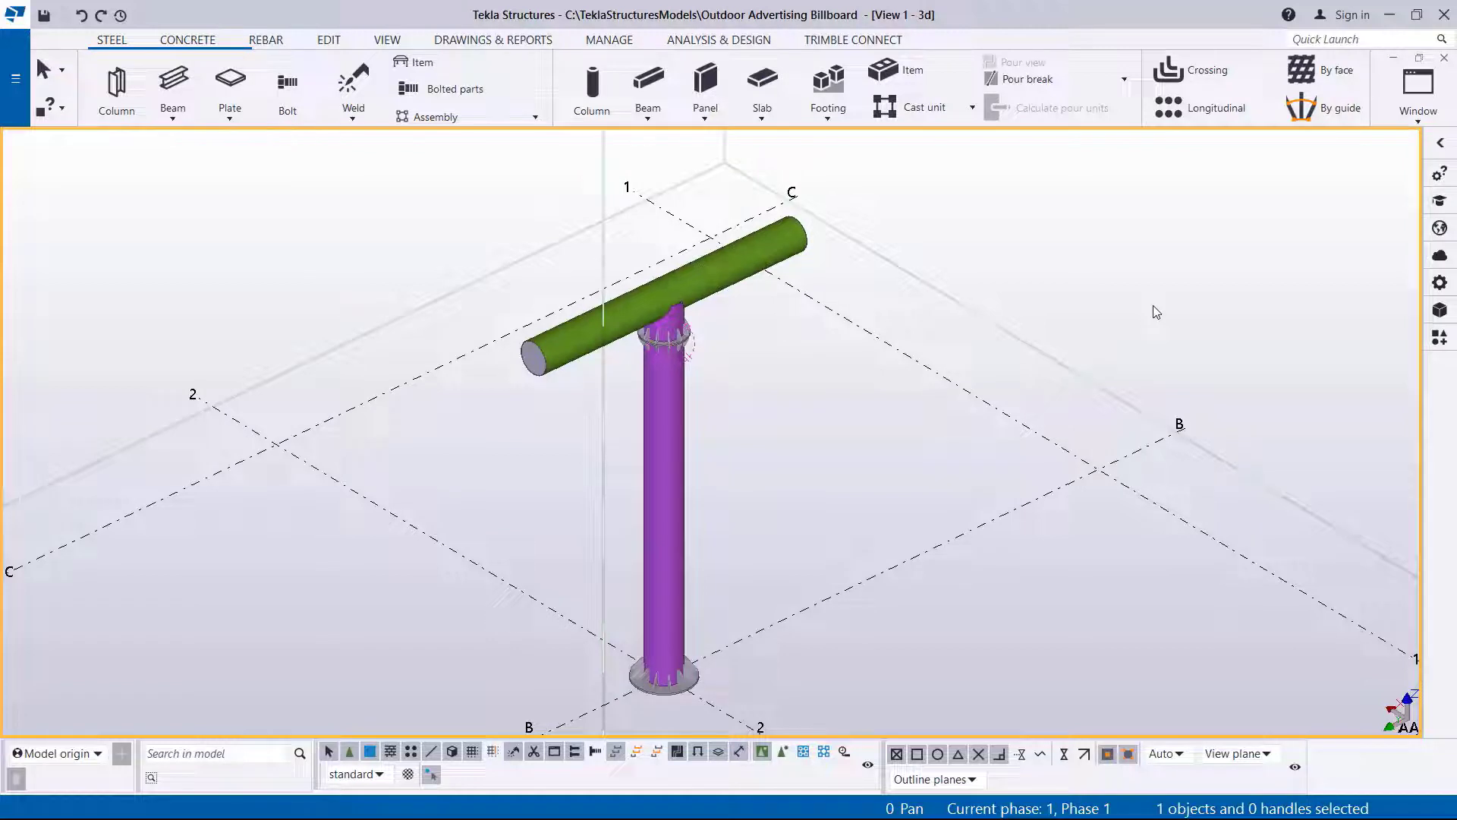
# - Examine the horizontal pipe beam and its open end from closer and rotated angles
pyautogui.scroll(10, 624, 257)
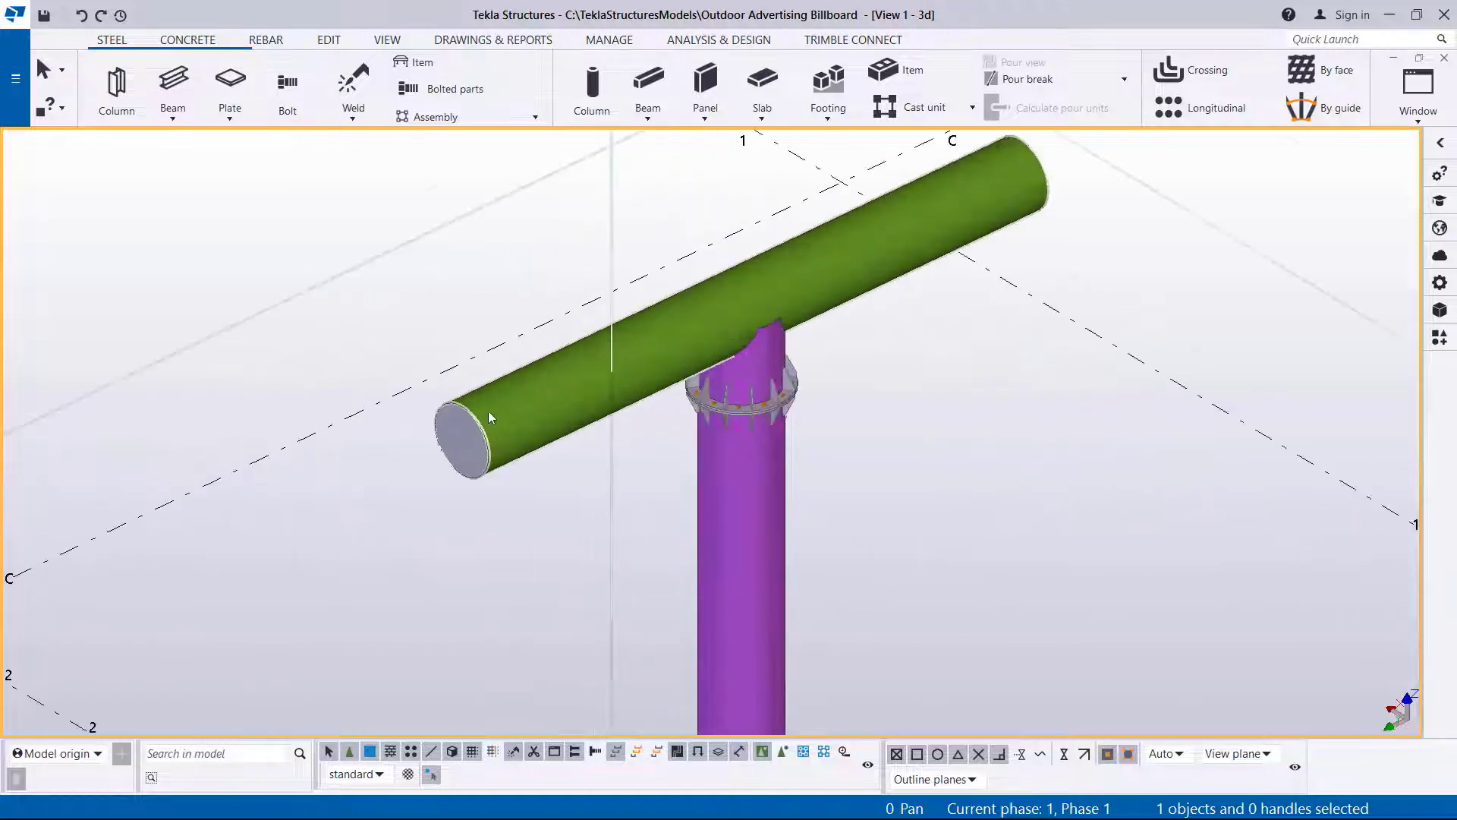
pyautogui.scroll(-10, 402, 558)
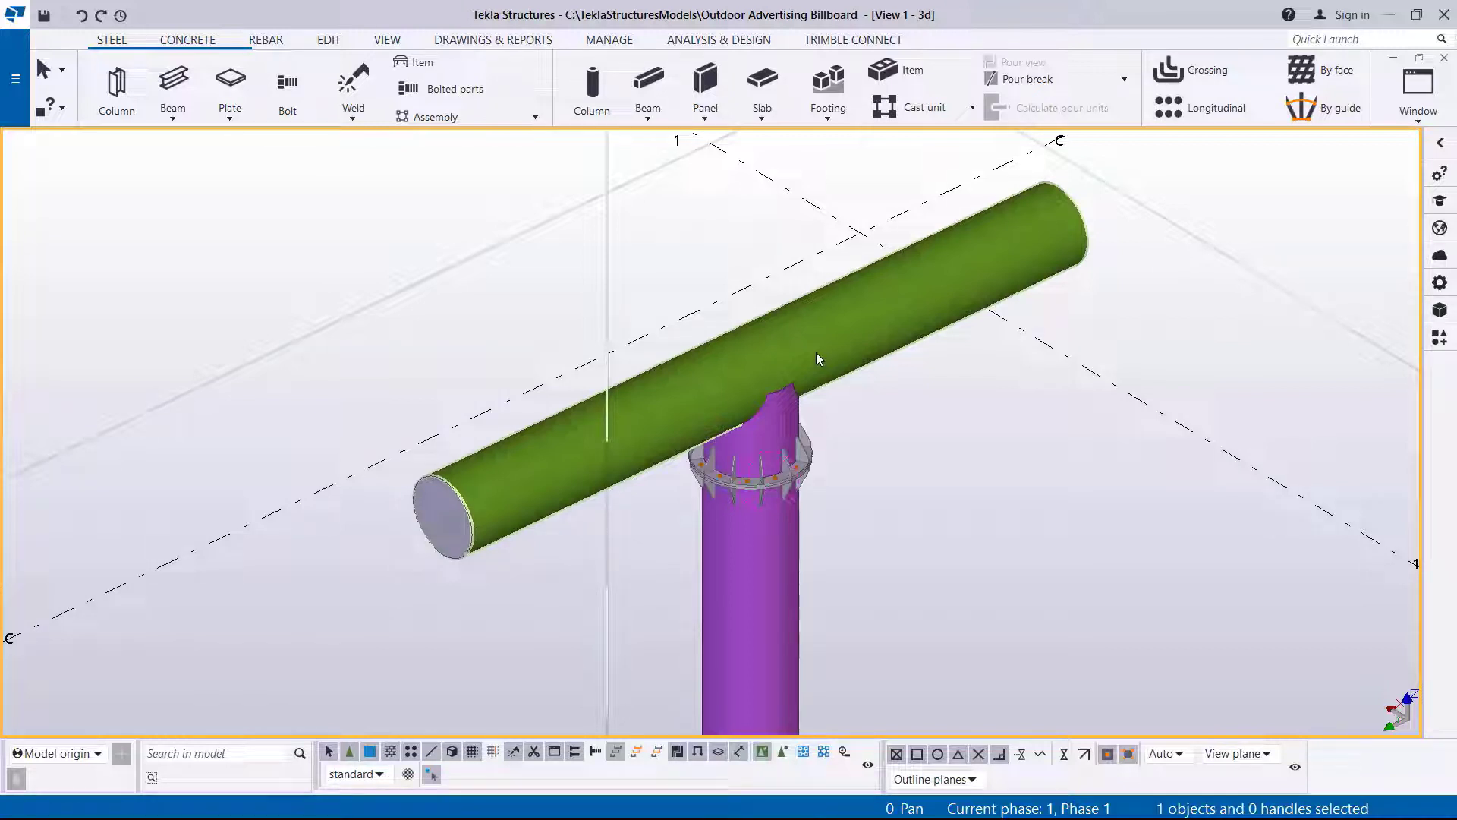
pyautogui.scroll(5, 621, 480)
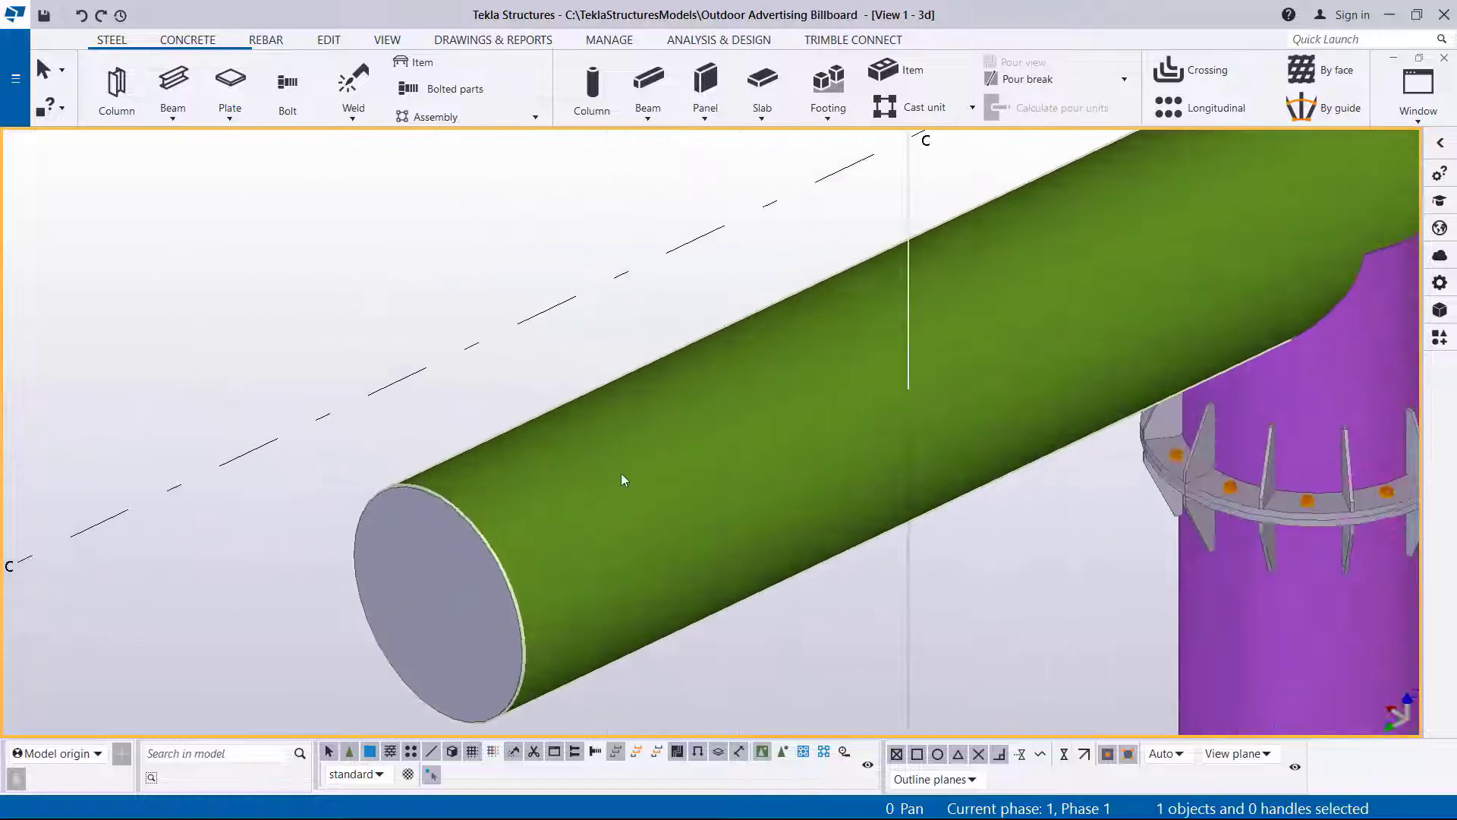
pyautogui.click(645, 466)
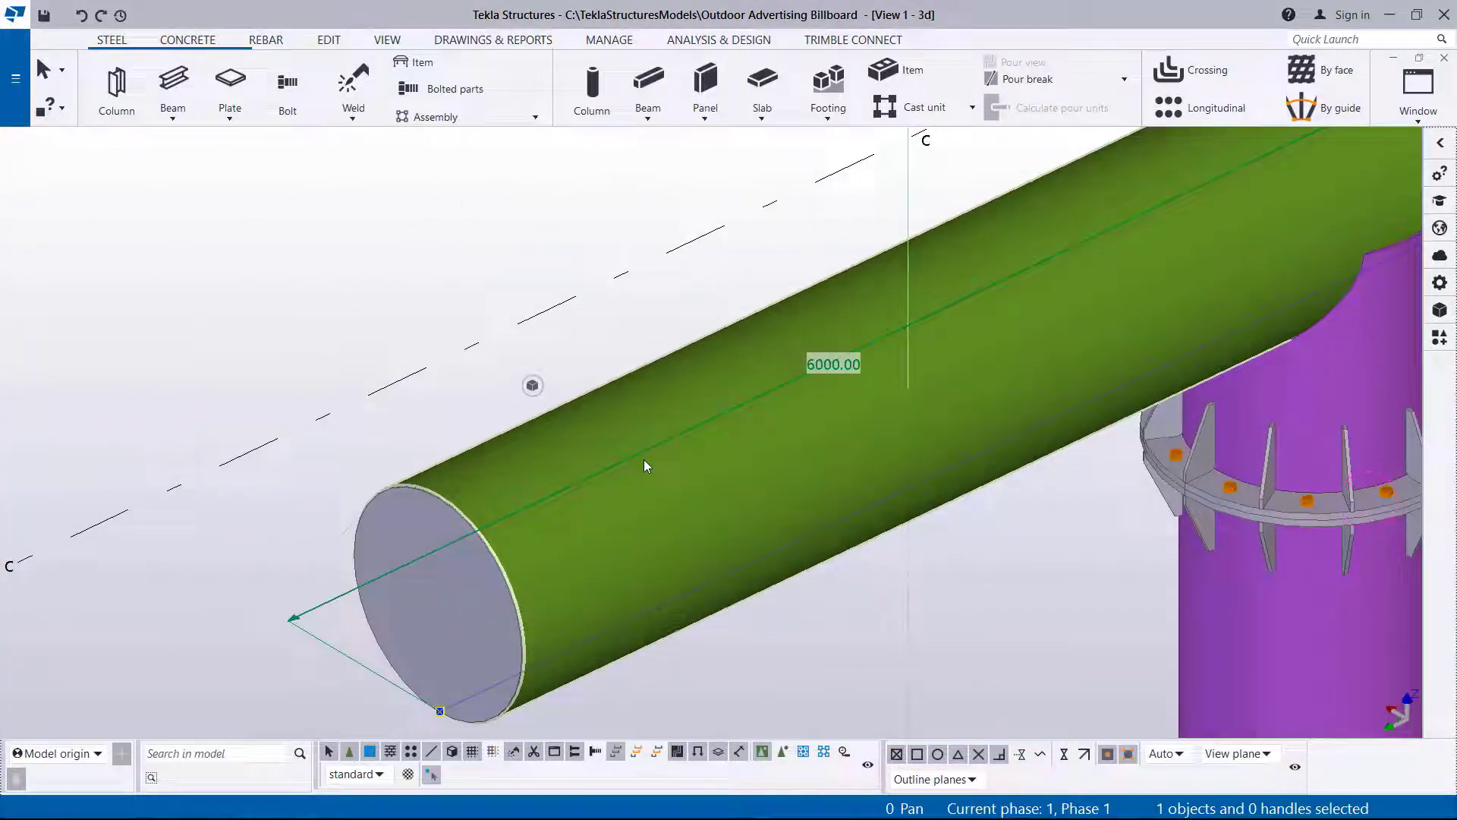
pyautogui.press('v')
pyautogui.click(569, 523)
pyautogui.moveTo(570, 524); pyautogui.dragTo(477, 534)
pyautogui.scroll(8, 477, 534)
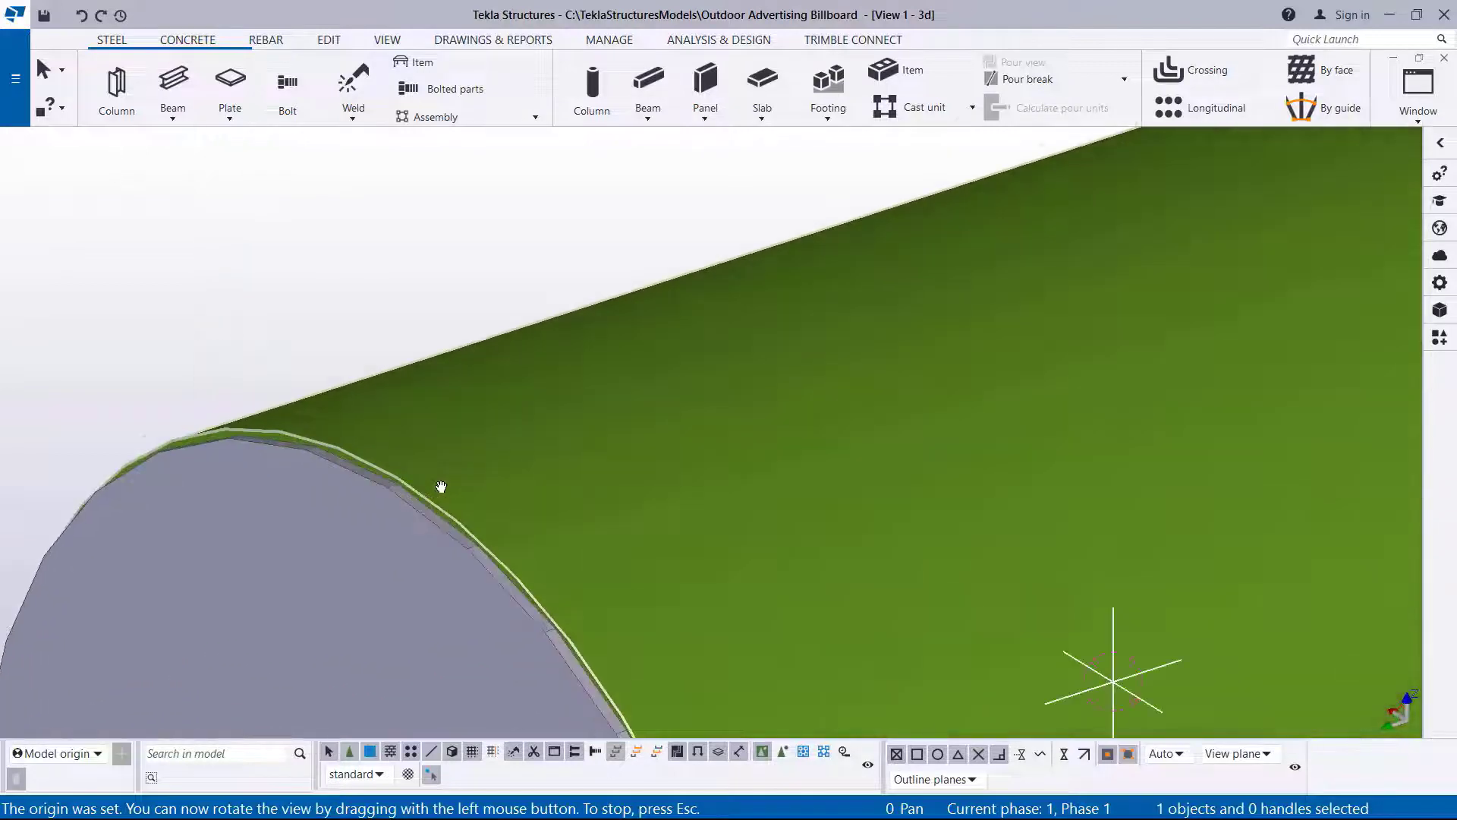
pyautogui.moveTo(403, 492); pyautogui.dragTo(350, 484)
pyautogui.scroll(-10, 350, 485)
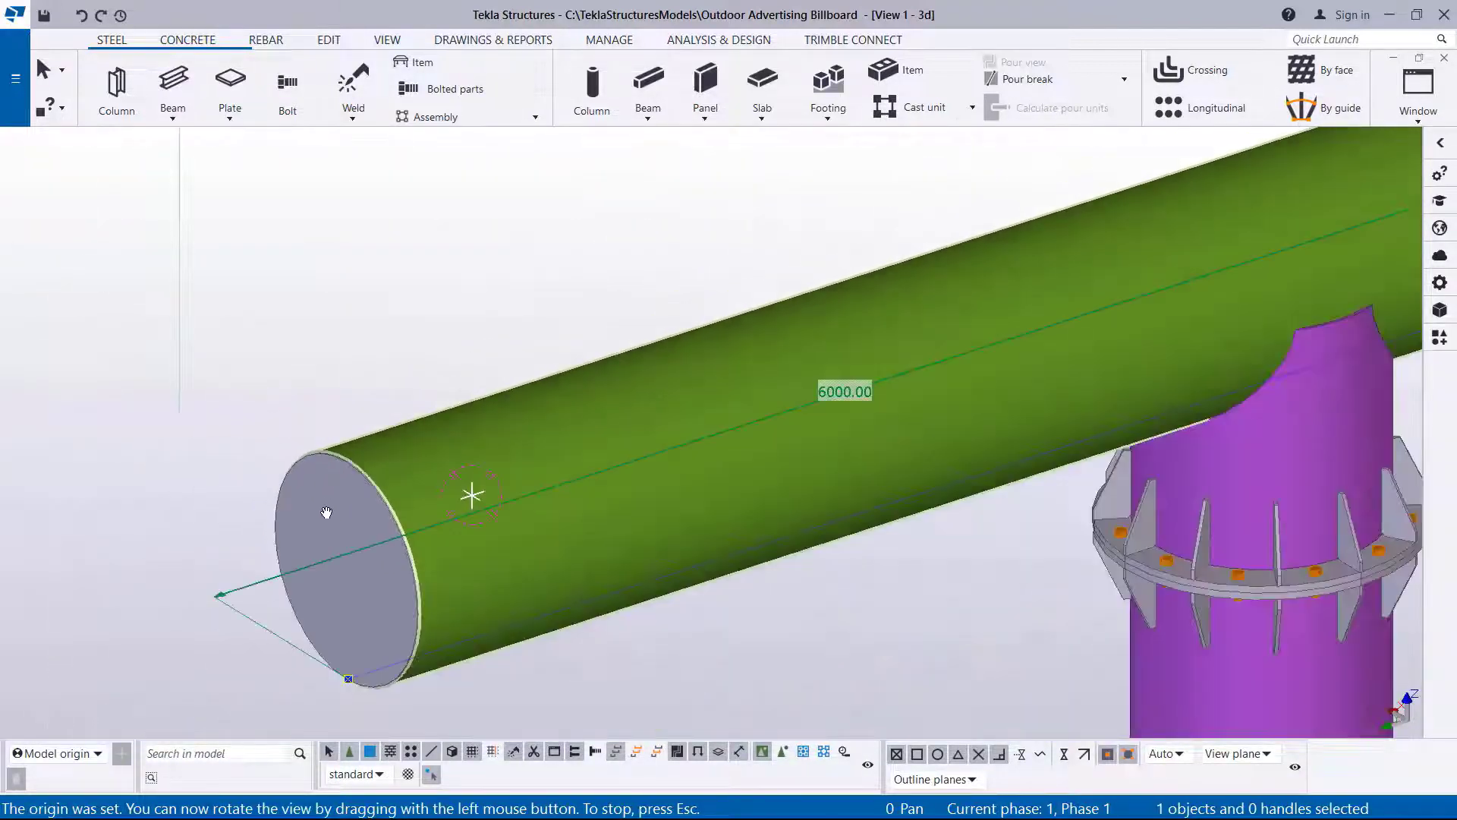
pyautogui.rightClick(509, 328)
pyautogui.click(539, 334)
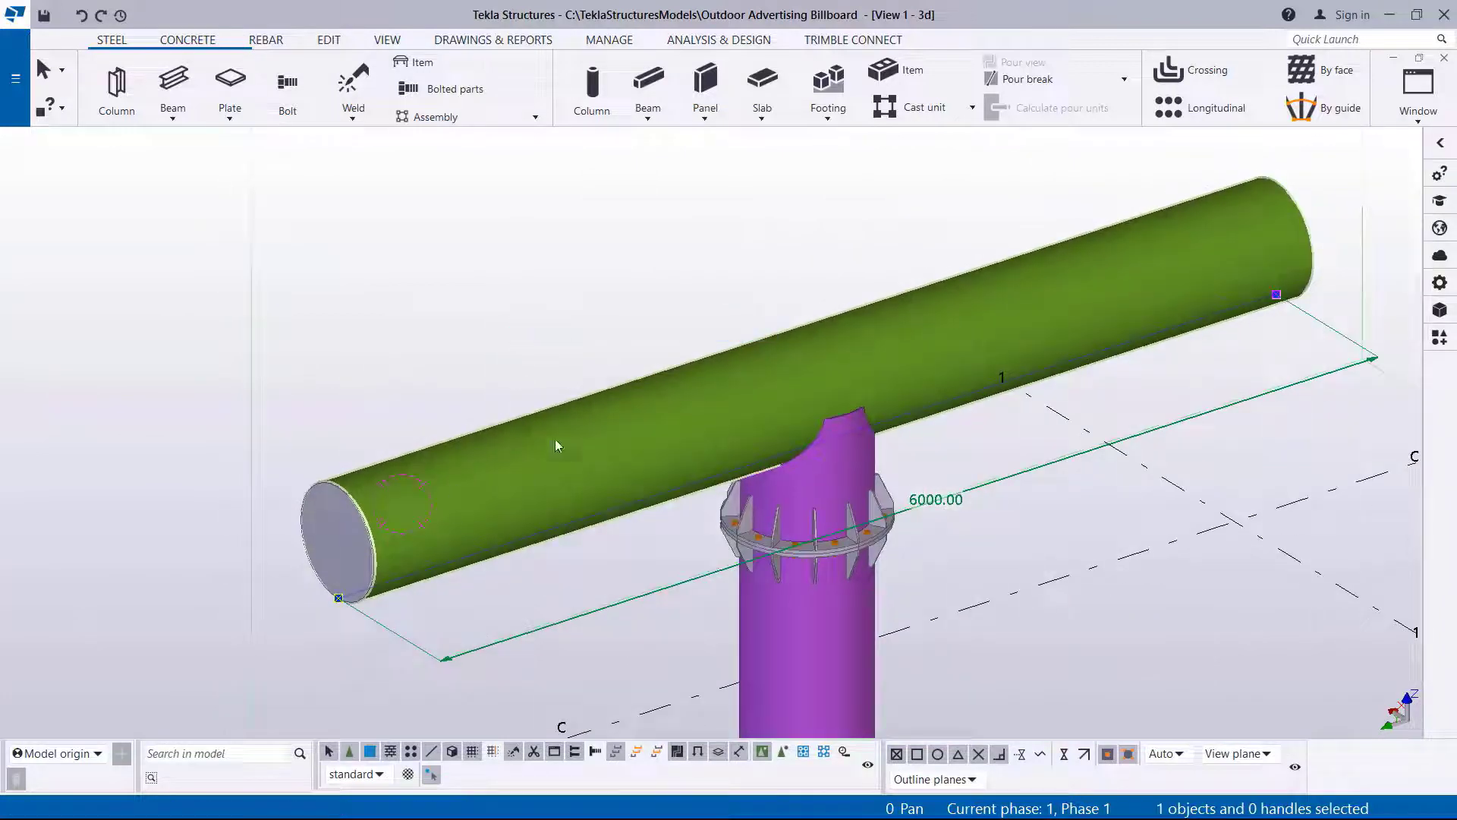
pyautogui.click(645, 383)
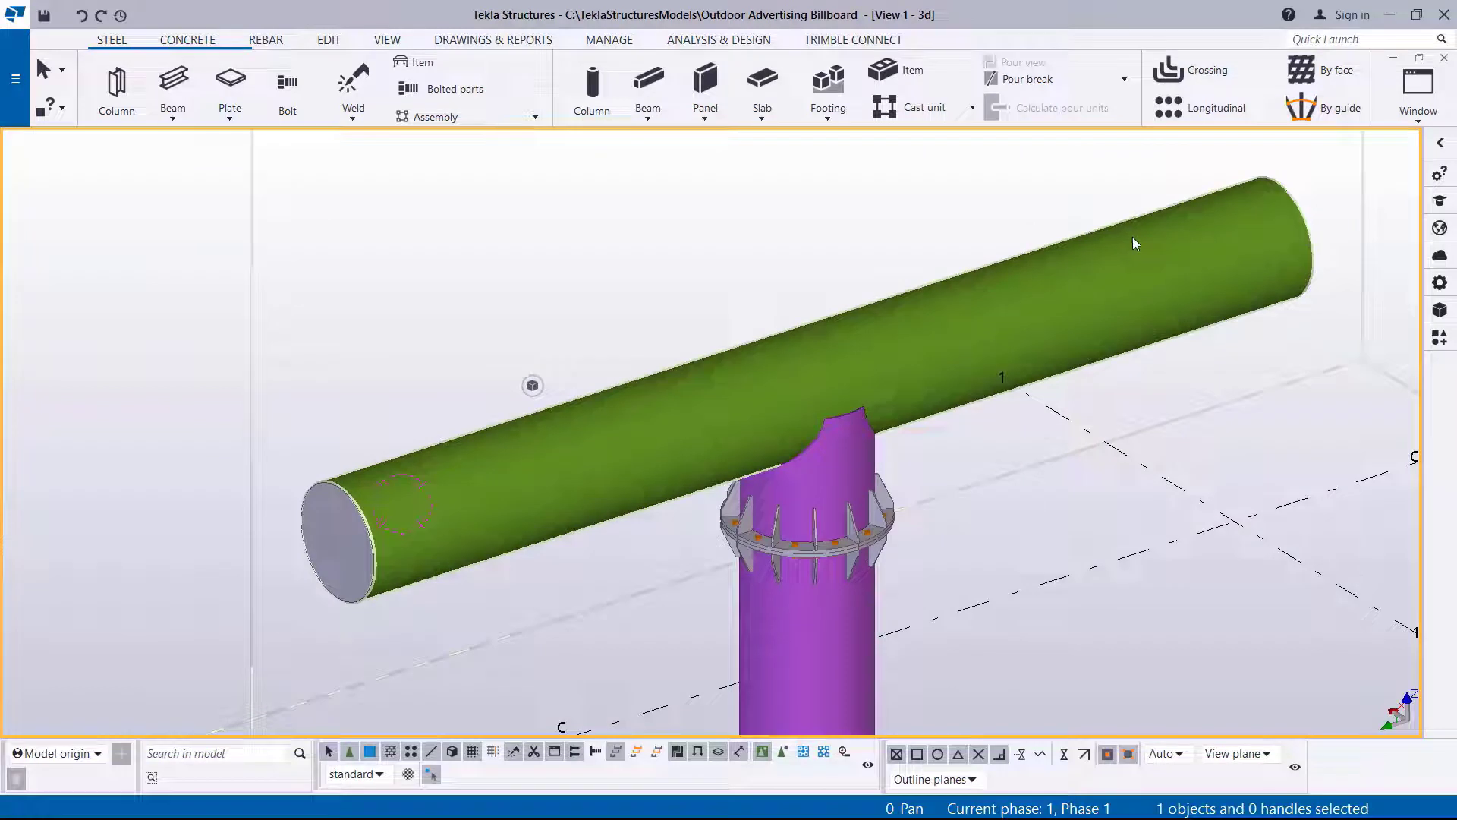
# - Create points at any position on the start and end handles of the horizontal pipe beam
pyautogui.click(509, 507)
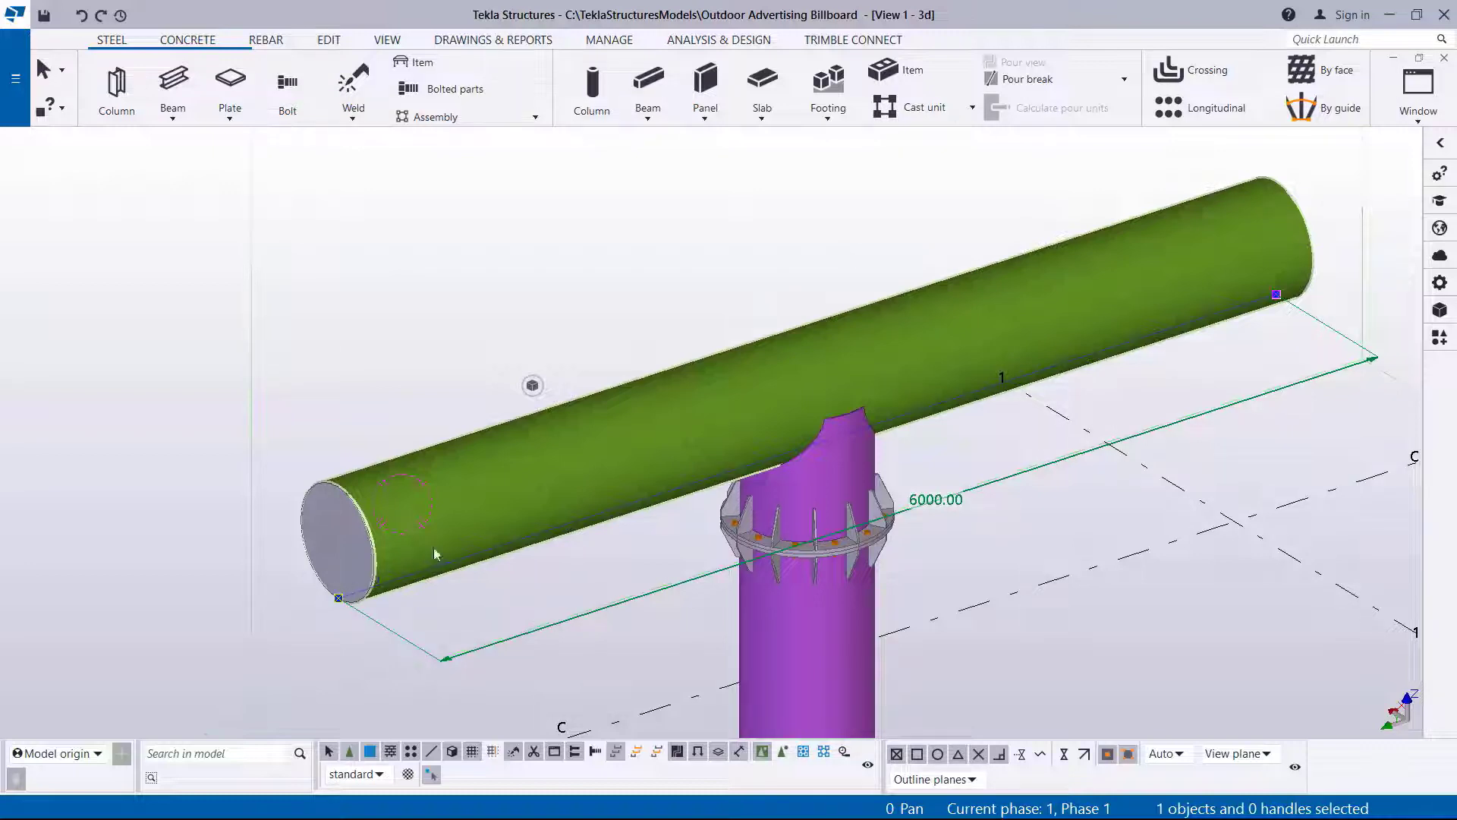
pyautogui.scroll(10, 326, 607)
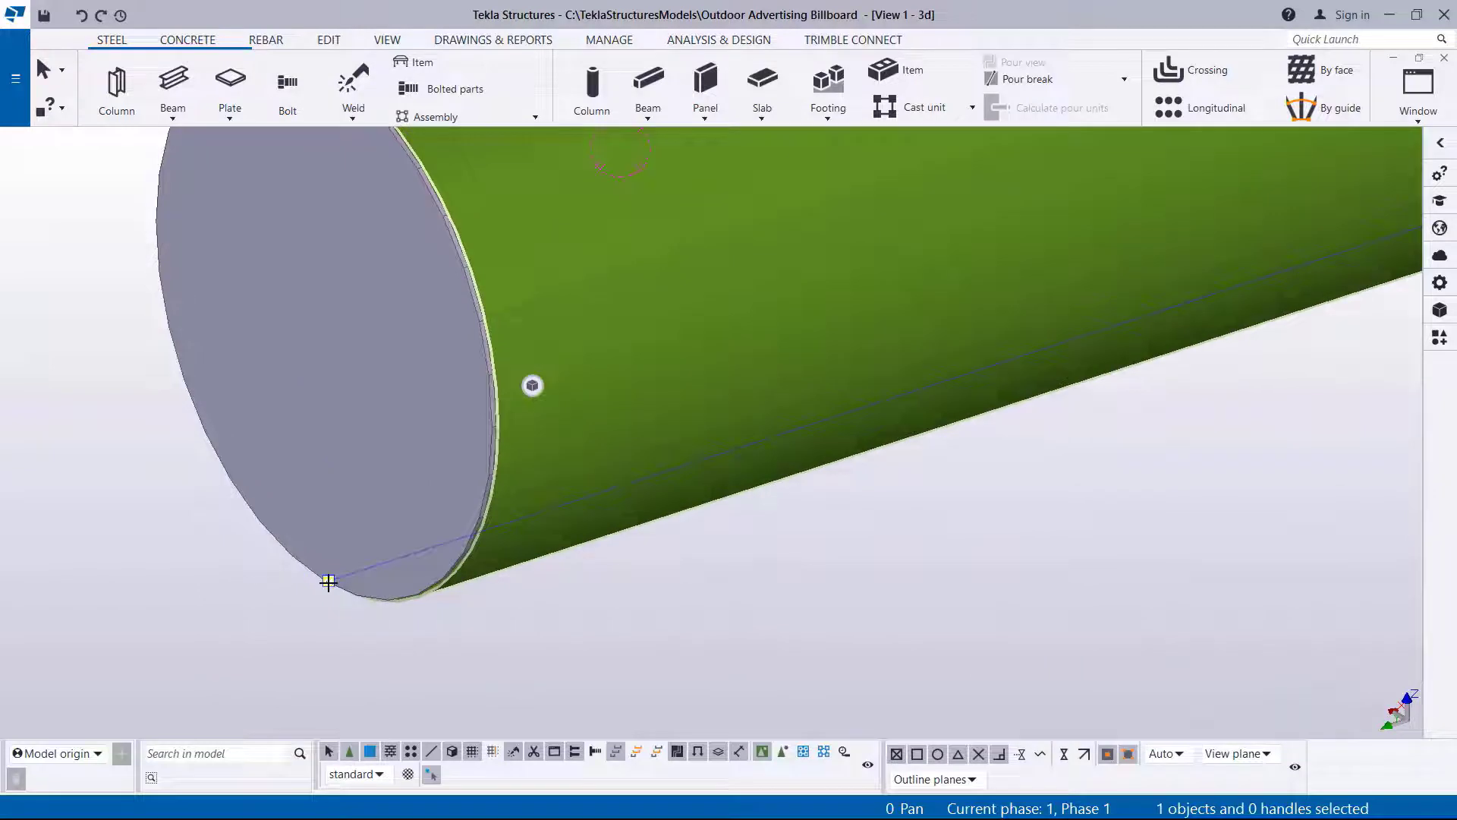
pyautogui.click(330, 41)
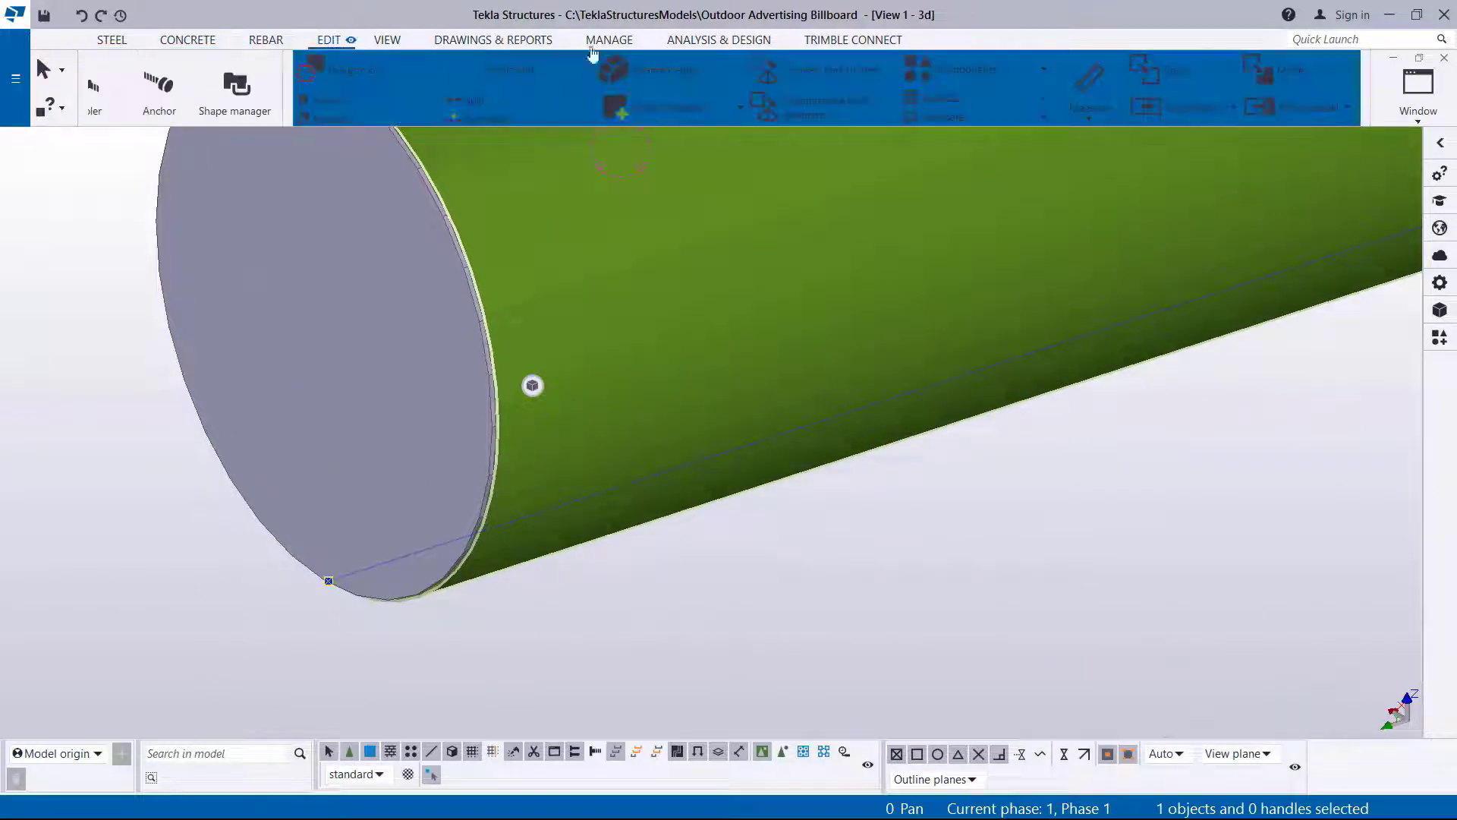
pyautogui.click(1333, 118)
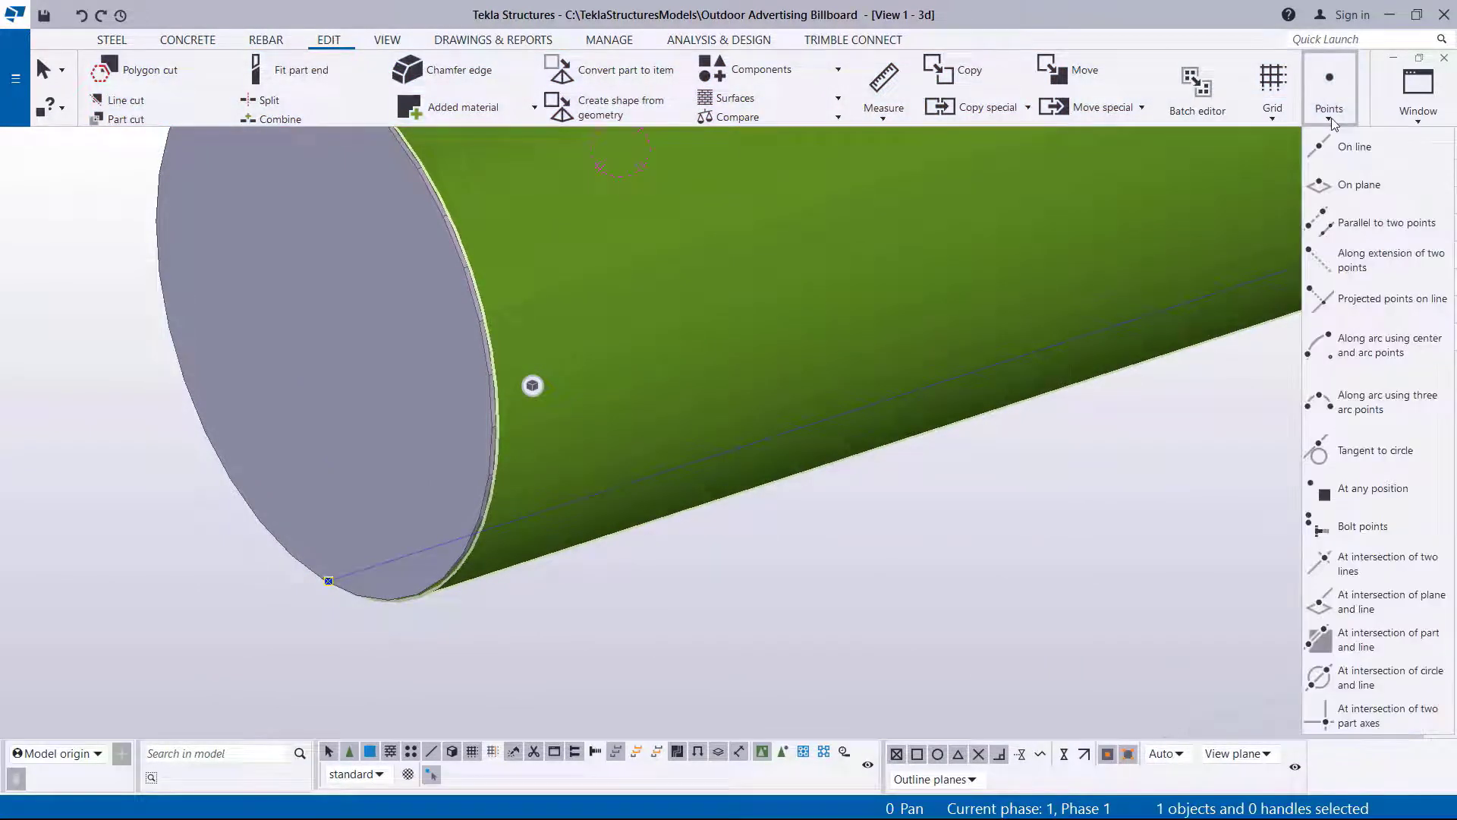
pyautogui.click(1375, 493)
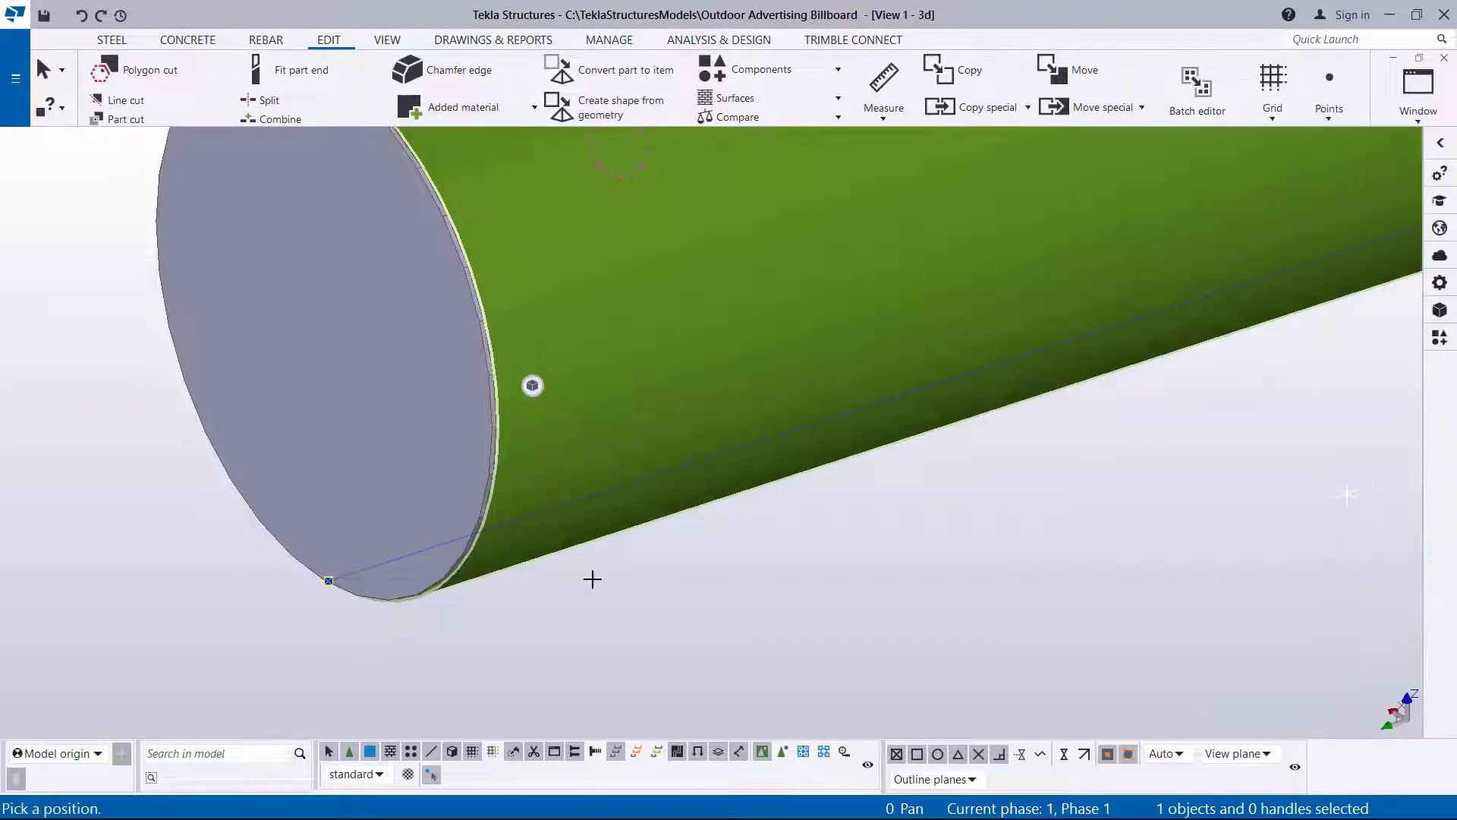
pyautogui.click(328, 581)
pyautogui.scroll(-5, 304, 581)
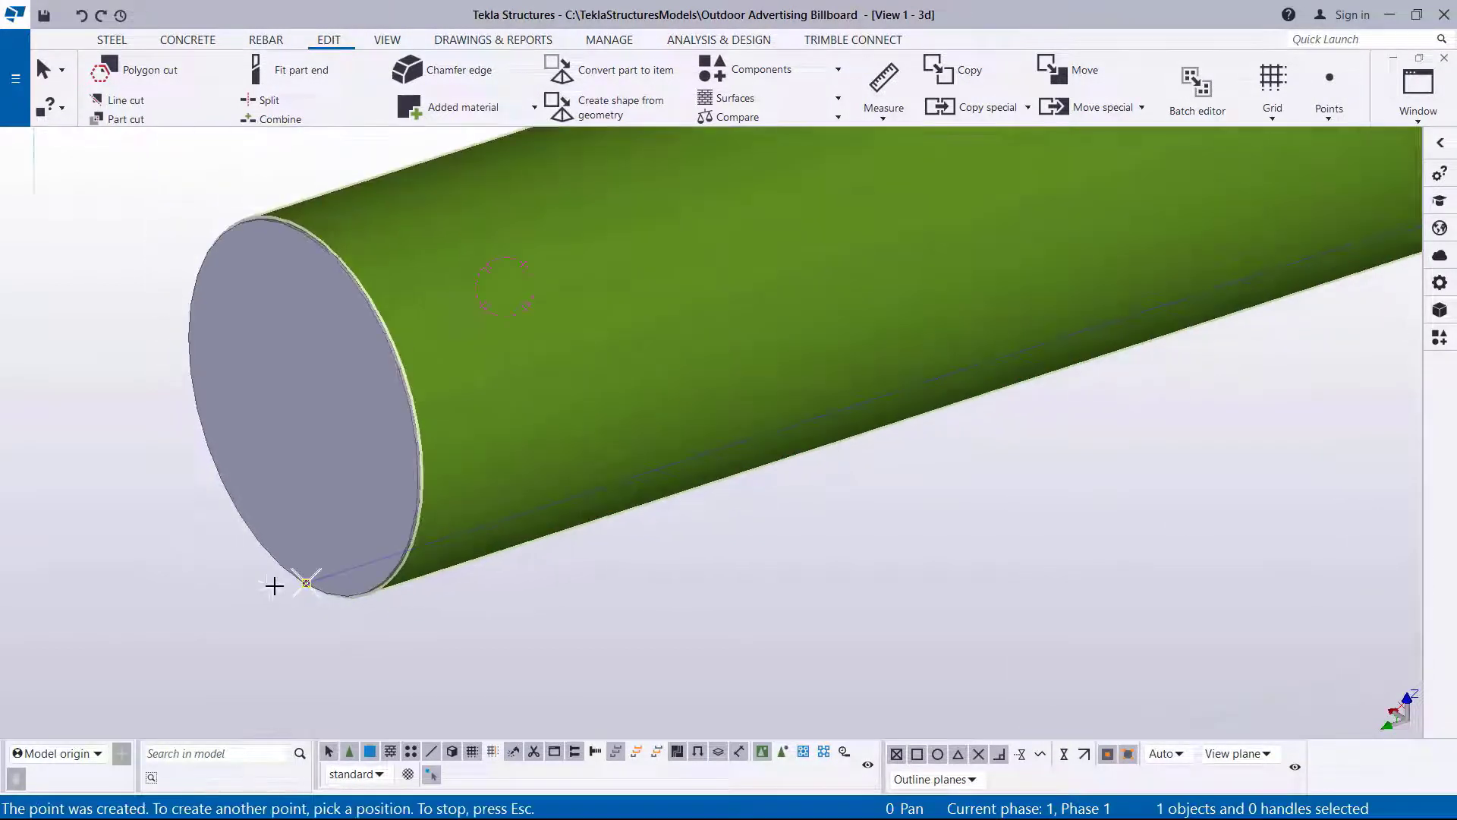
pyautogui.scroll(5, 1211, 285)
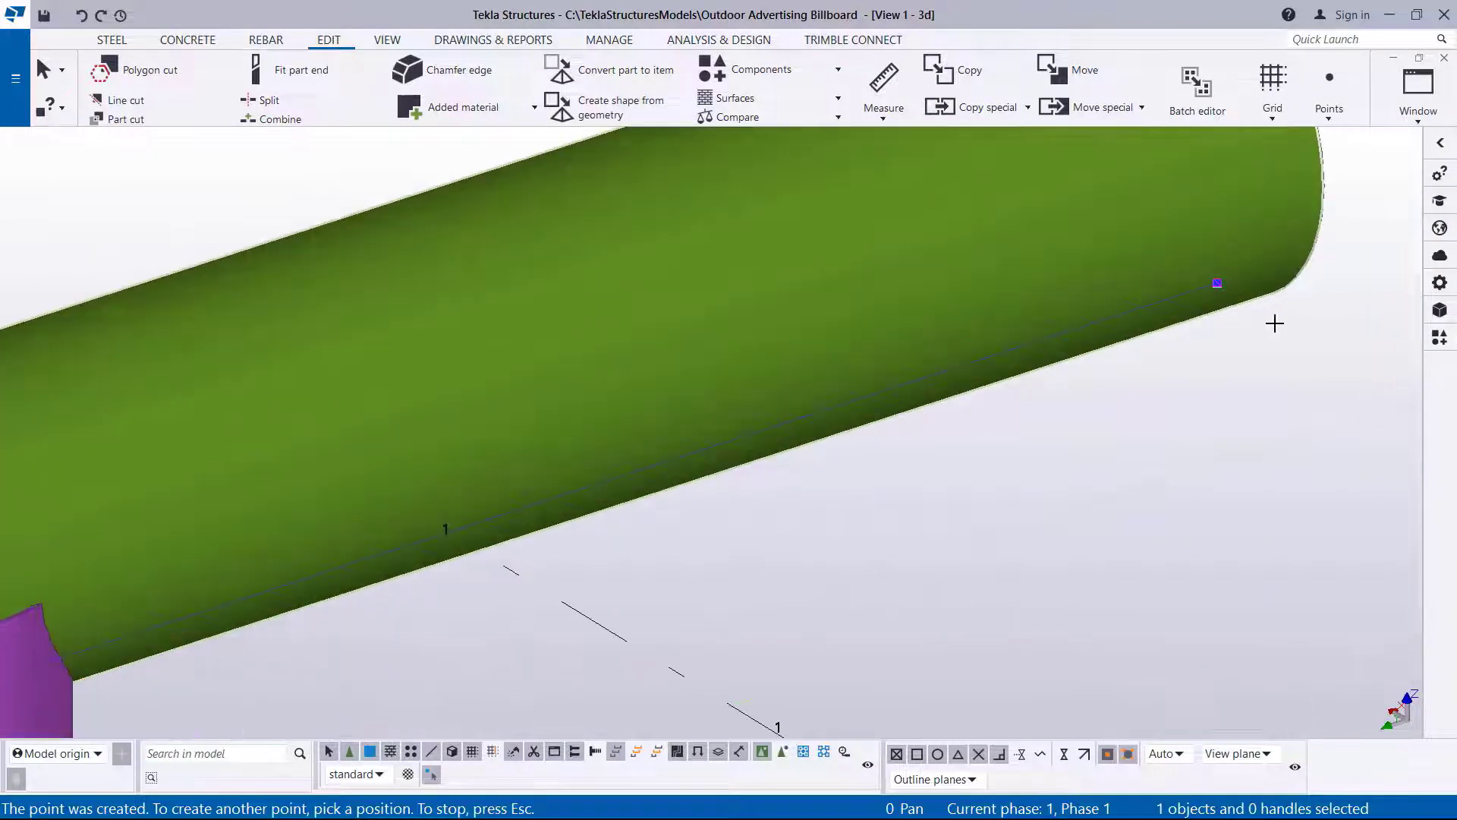
pyautogui.click(1218, 285)
pyautogui.scroll(-5, 1237, 288)
pyautogui.rightClick(1293, 198)
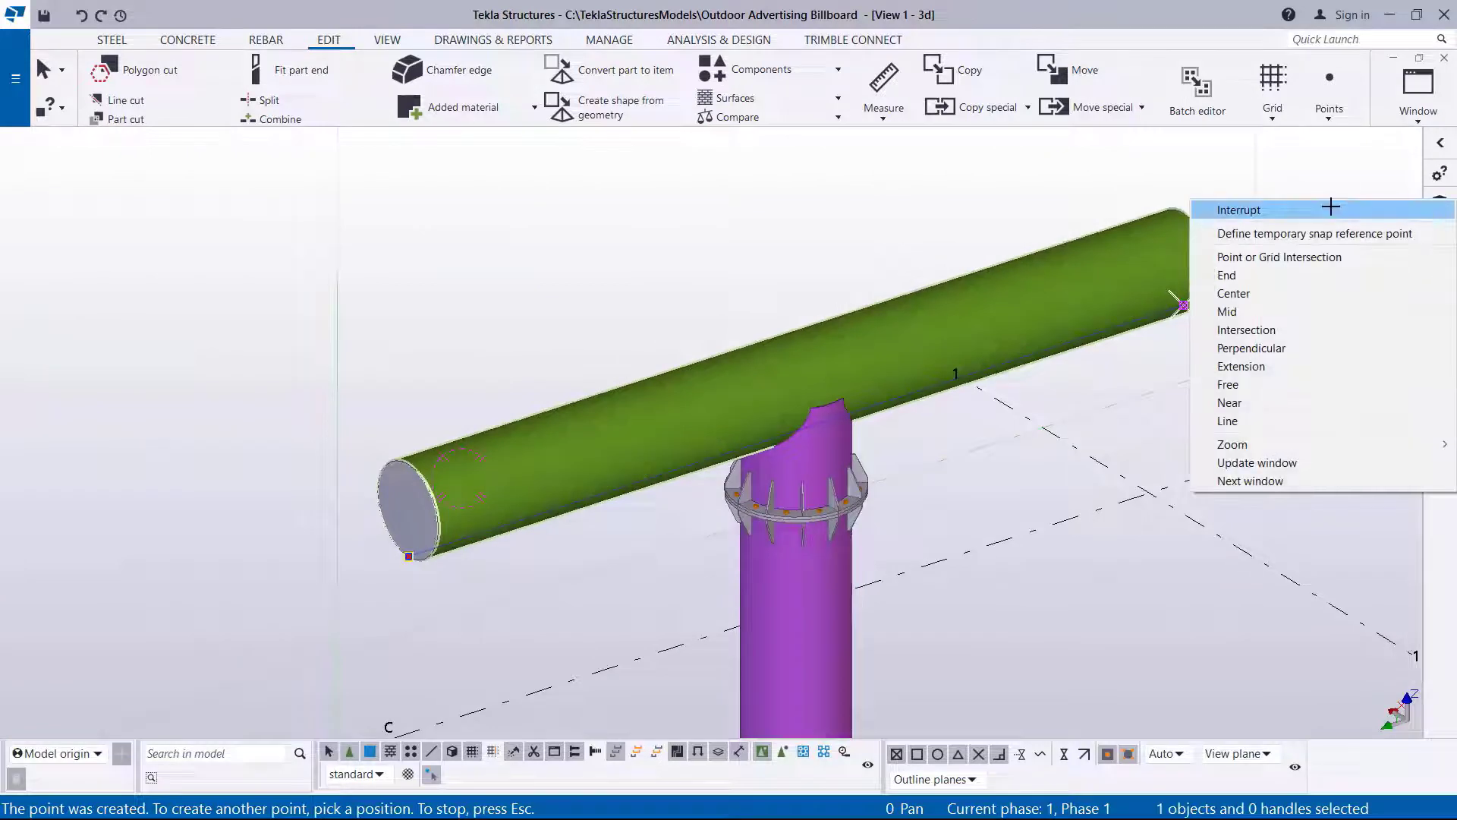
pyautogui.click(1294, 203)
pyautogui.scroll(3, 1299, 189)
pyautogui.rightClick(1303, 184)
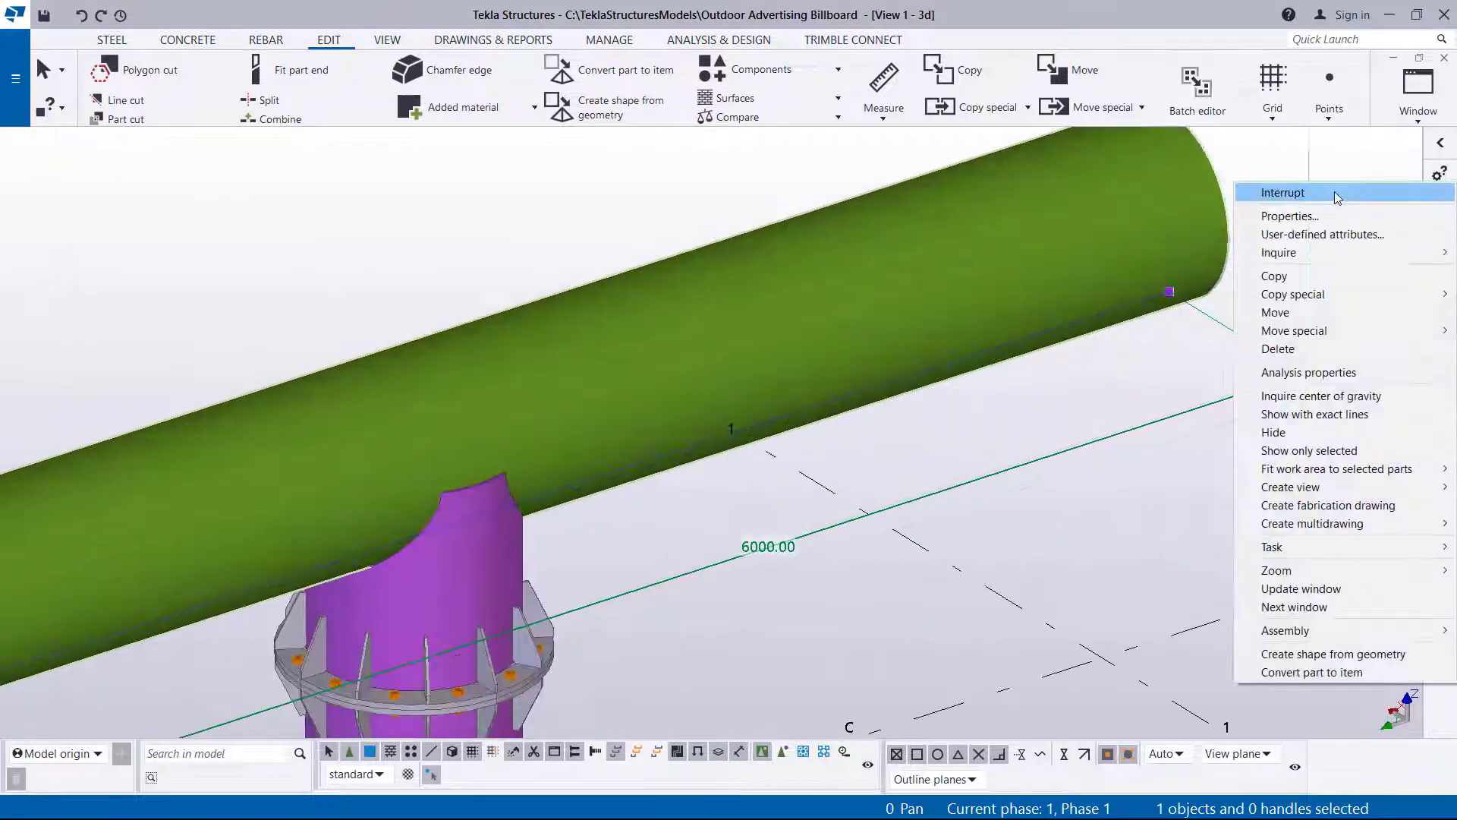
pyautogui.click(1332, 196)
# - Select the two new points under the ends of the green pipe together
pyautogui.click(1270, 187)
pyautogui.scroll(2, 1211, 294)
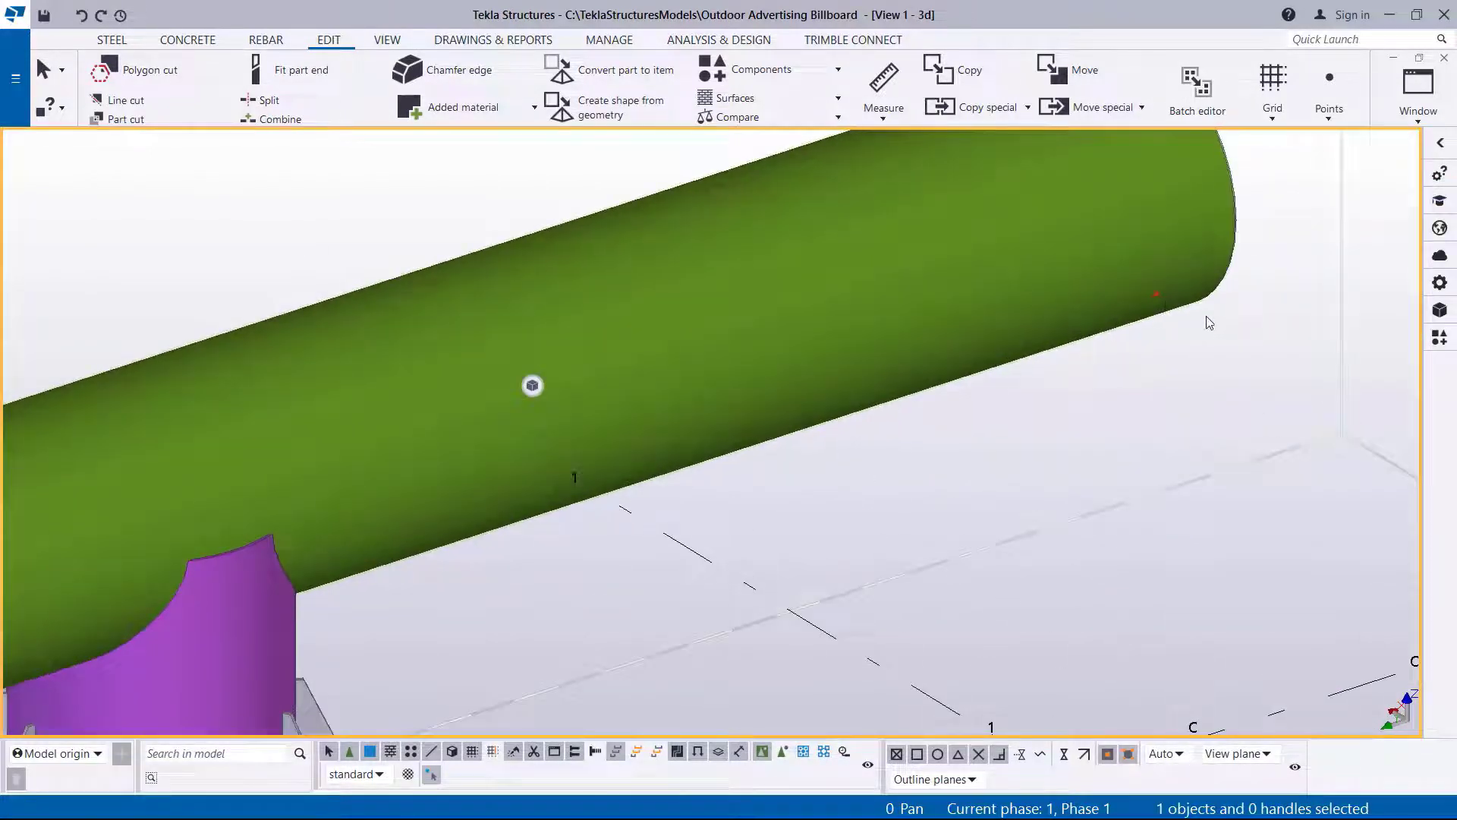
pyautogui.keyDown('ctrl'); pyautogui.click(1158, 296); pyautogui.keyUp('ctrl')
pyautogui.scroll(-10, 1223, 243)
pyautogui.scroll(3, 596, 469)
pyautogui.scroll(5, 455, 508)
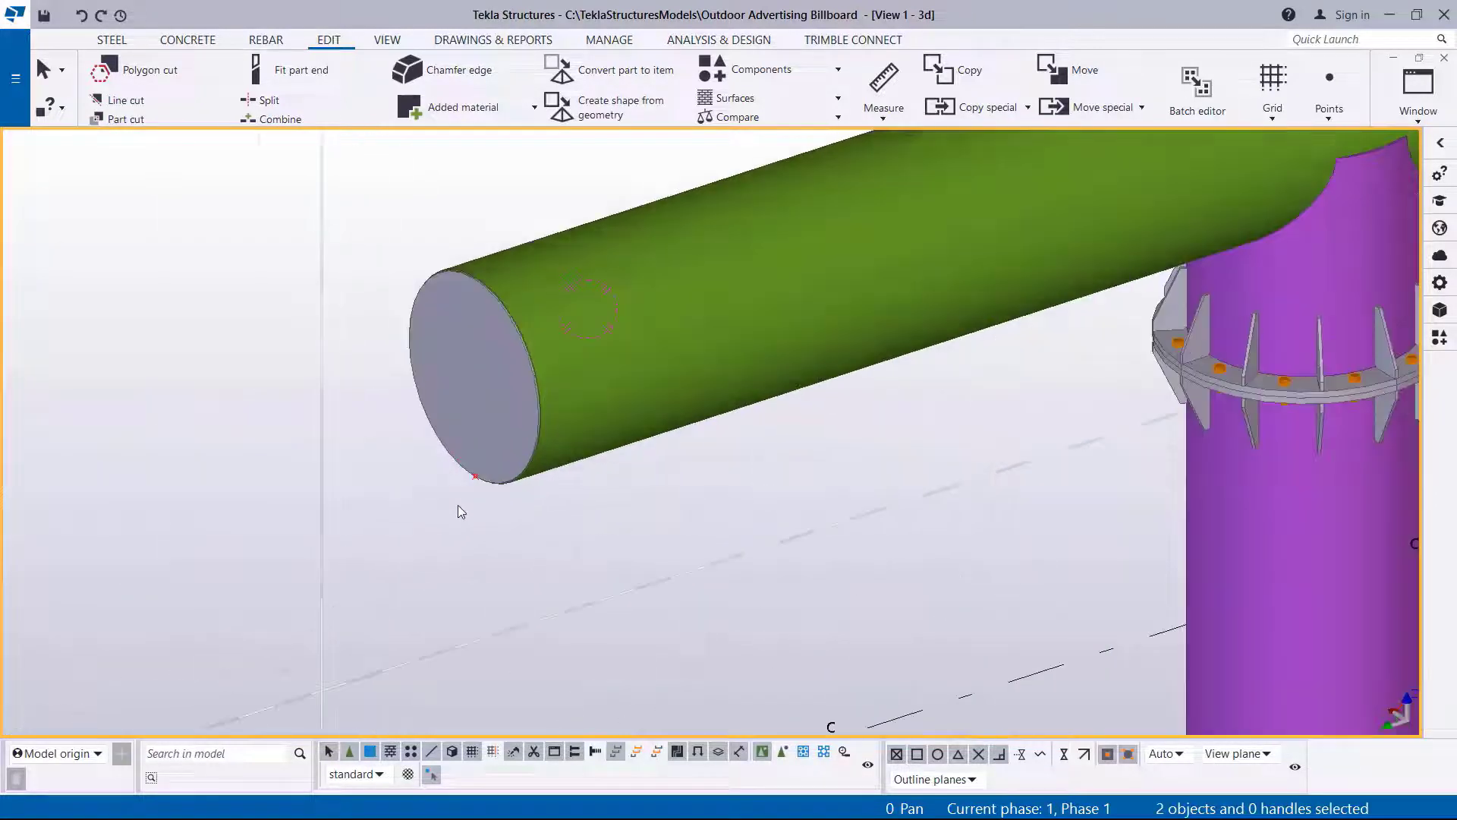
pyautogui.keyDown('ctrl'); pyautogui.click(484, 461); pyautogui.keyUp('ctrl')
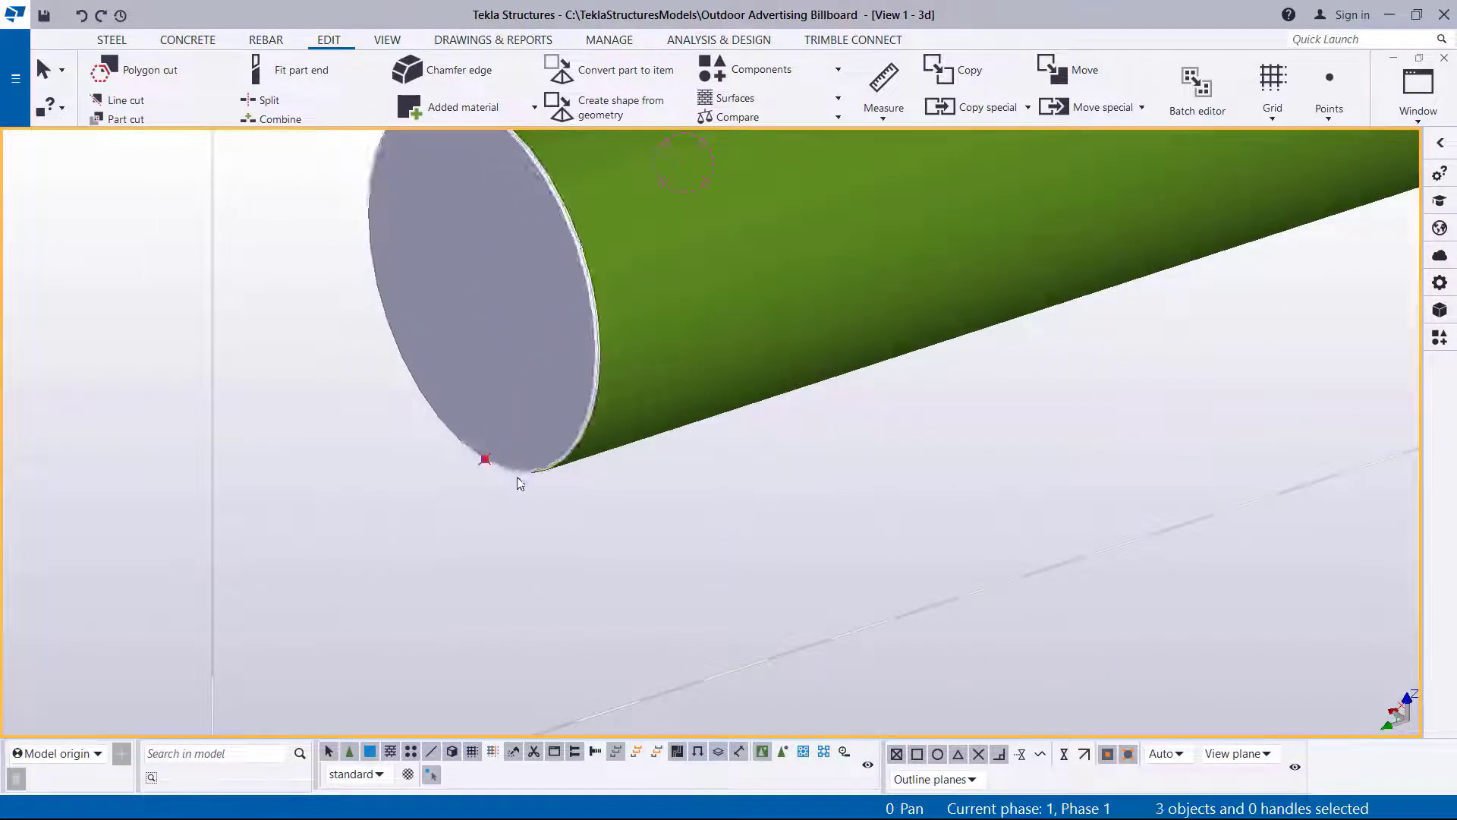
pyautogui.scroll(-3, 532, 456)
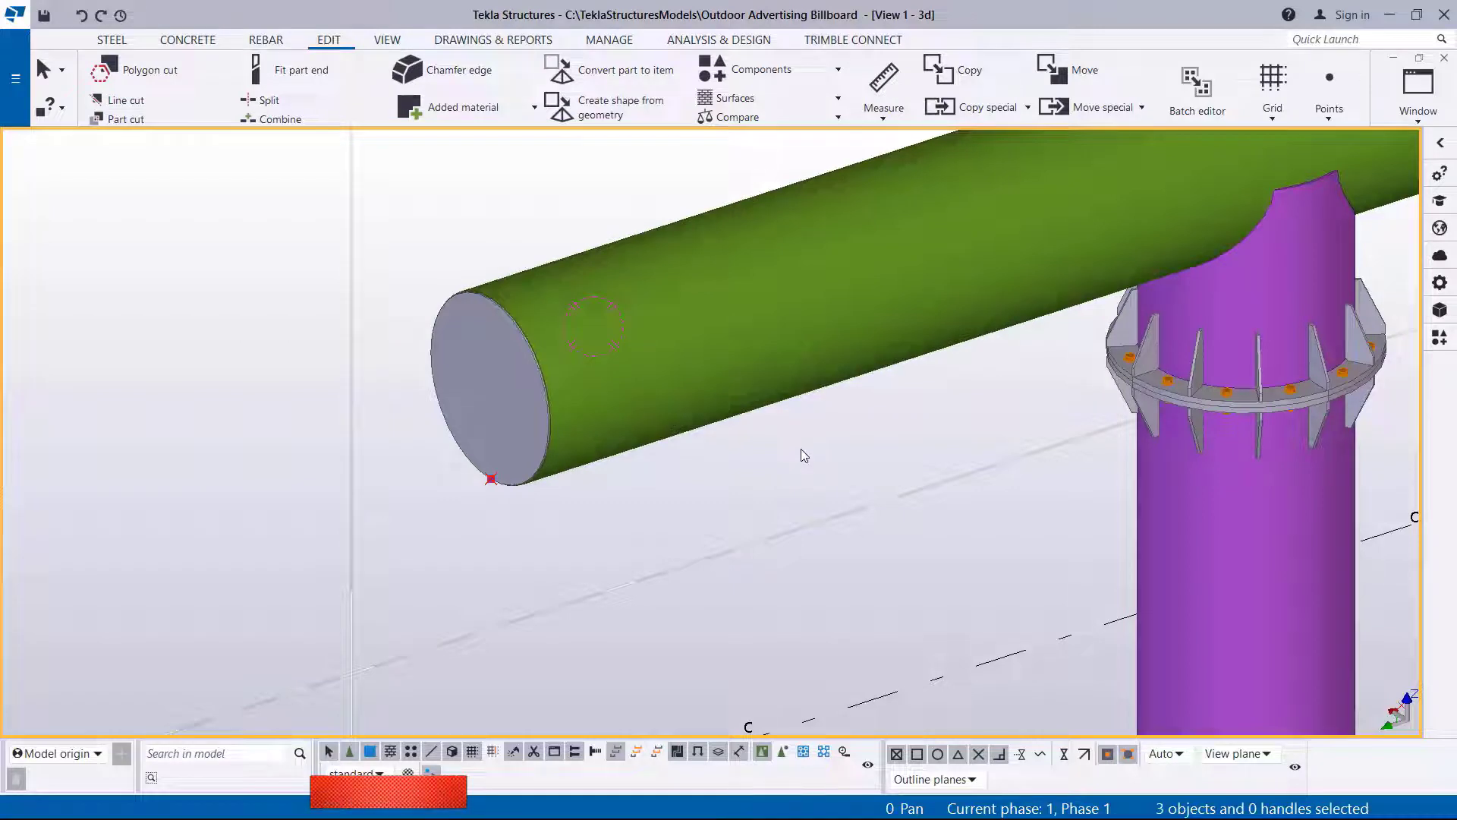
# - Check the horizontal beam's profile in its properties and close them
pyautogui.doubleClick(822, 308)
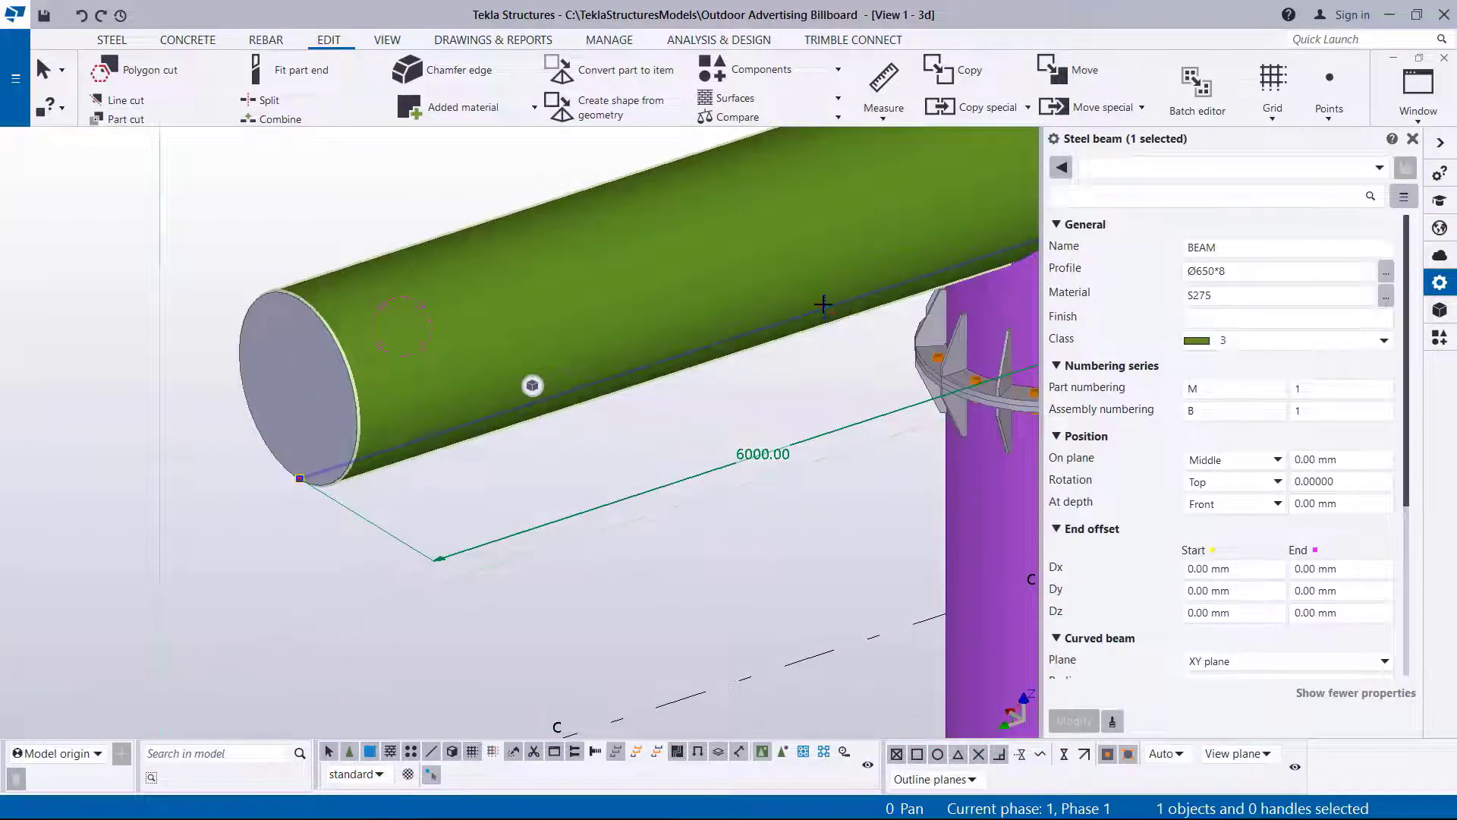
pyautogui.click(1237, 275)
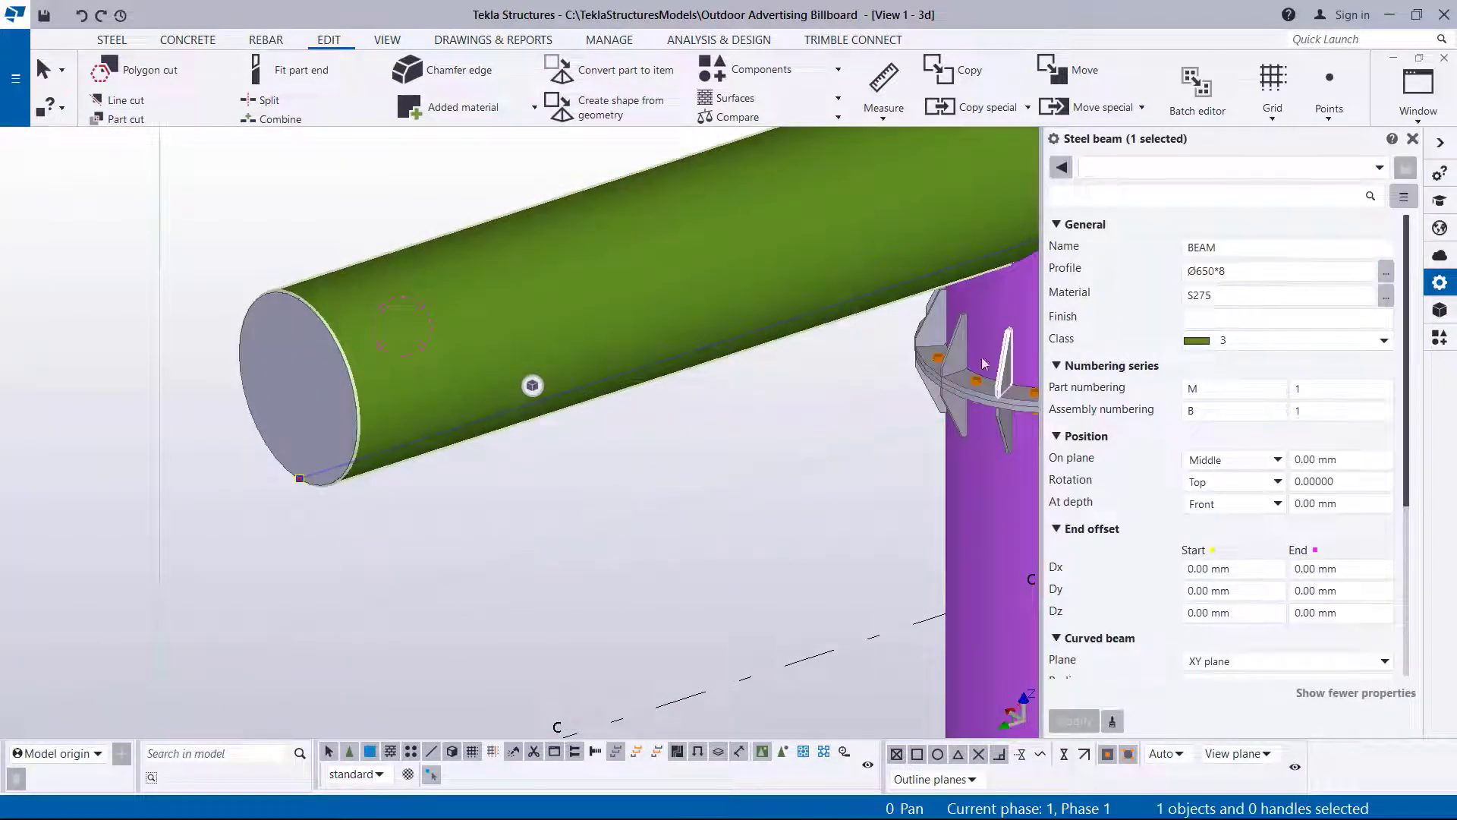
pyautogui.click(1445, 146)
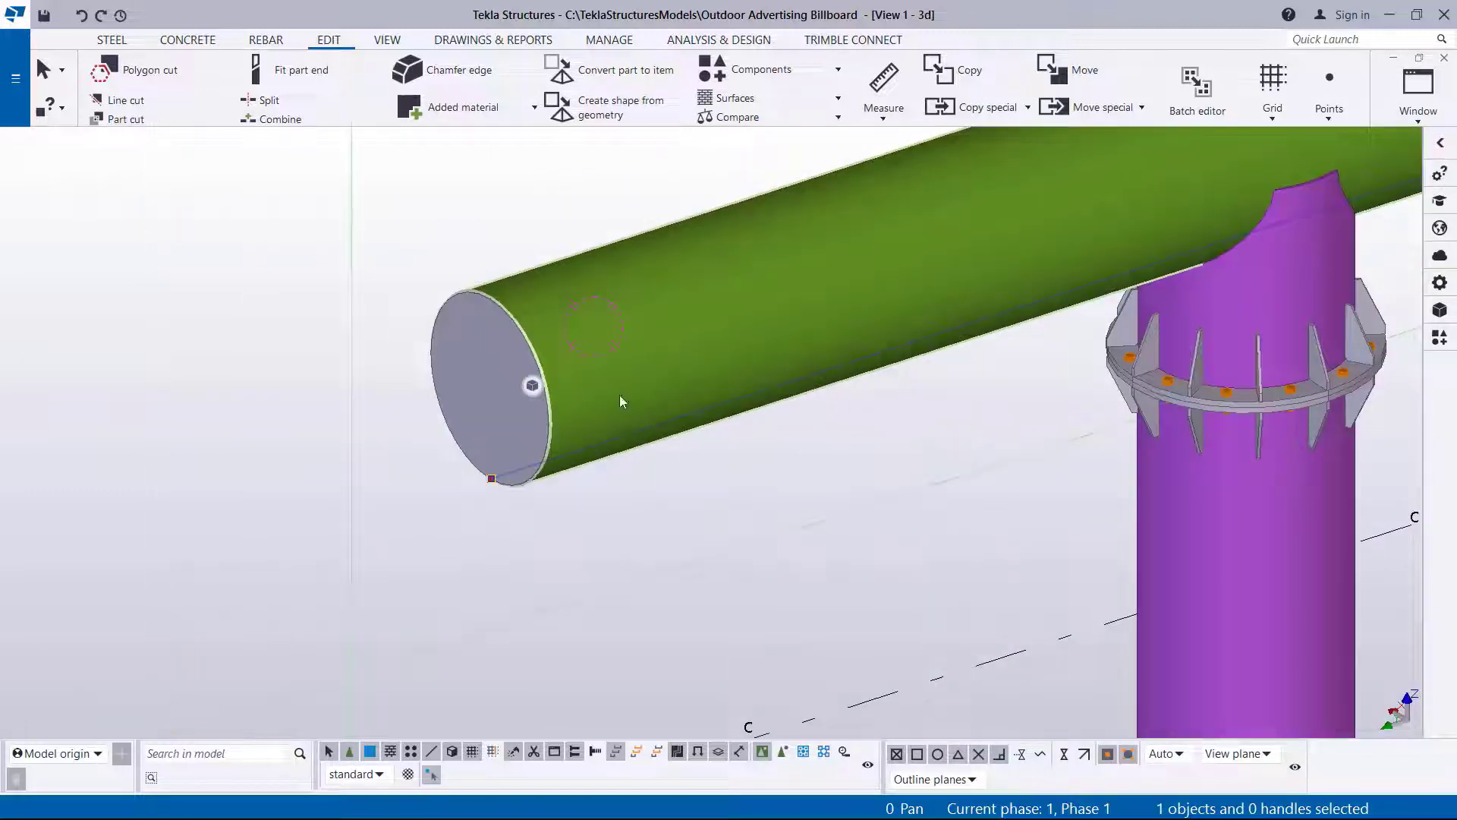
pyautogui.scroll(-3, 410, 494)
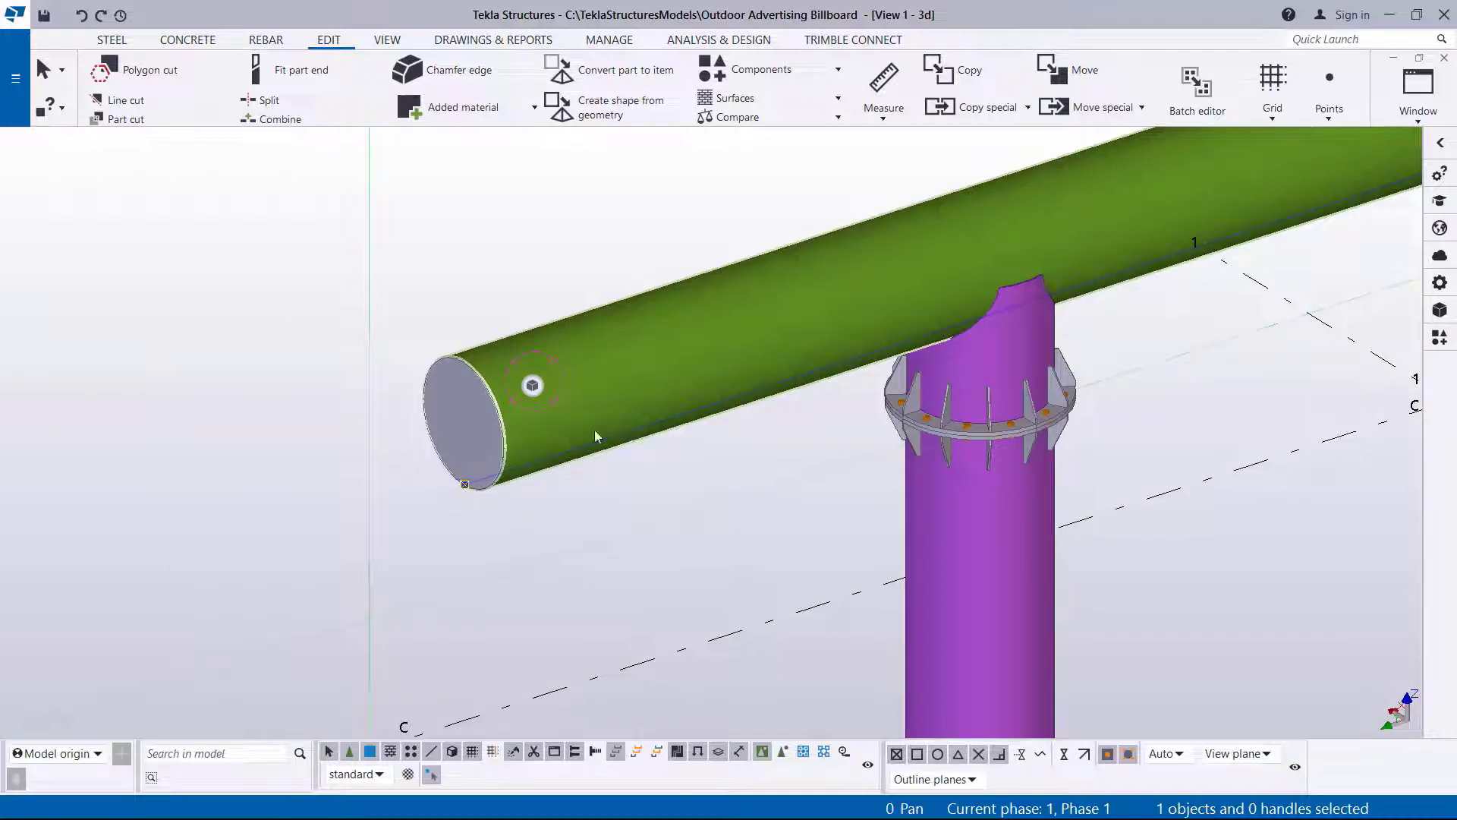
pyautogui.keyDown('ctrl'); pyautogui.moveTo(745, 448); pyautogui.dragTo(494, 560, button='middle'); pyautogui.keyUp('ctrl')
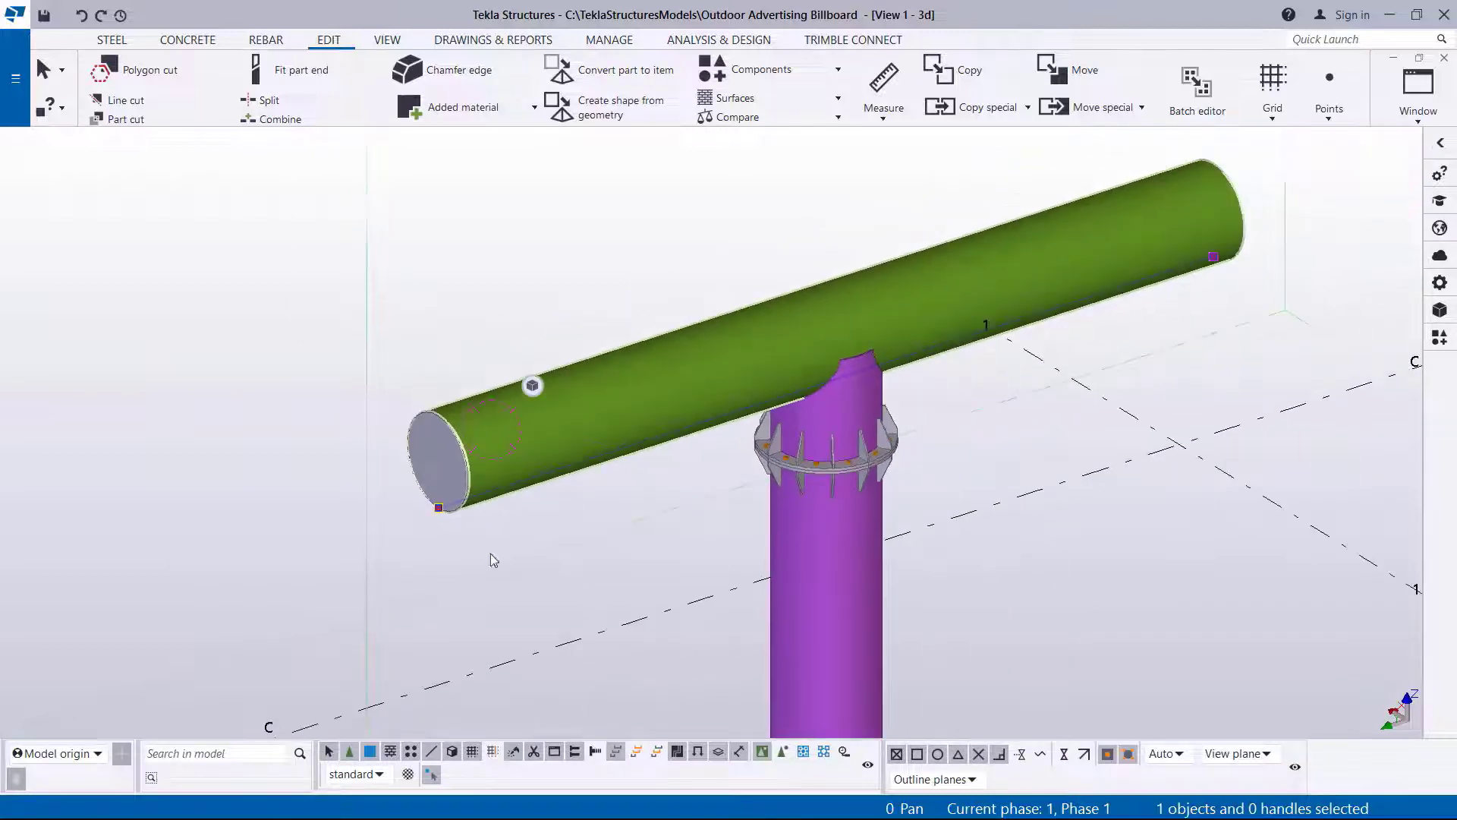
# - Move the two points at the underside of the horizontal pipe beam's ends together by 650 in dZ, with dX and dY at 0
pyautogui.rightClick(756, 224)
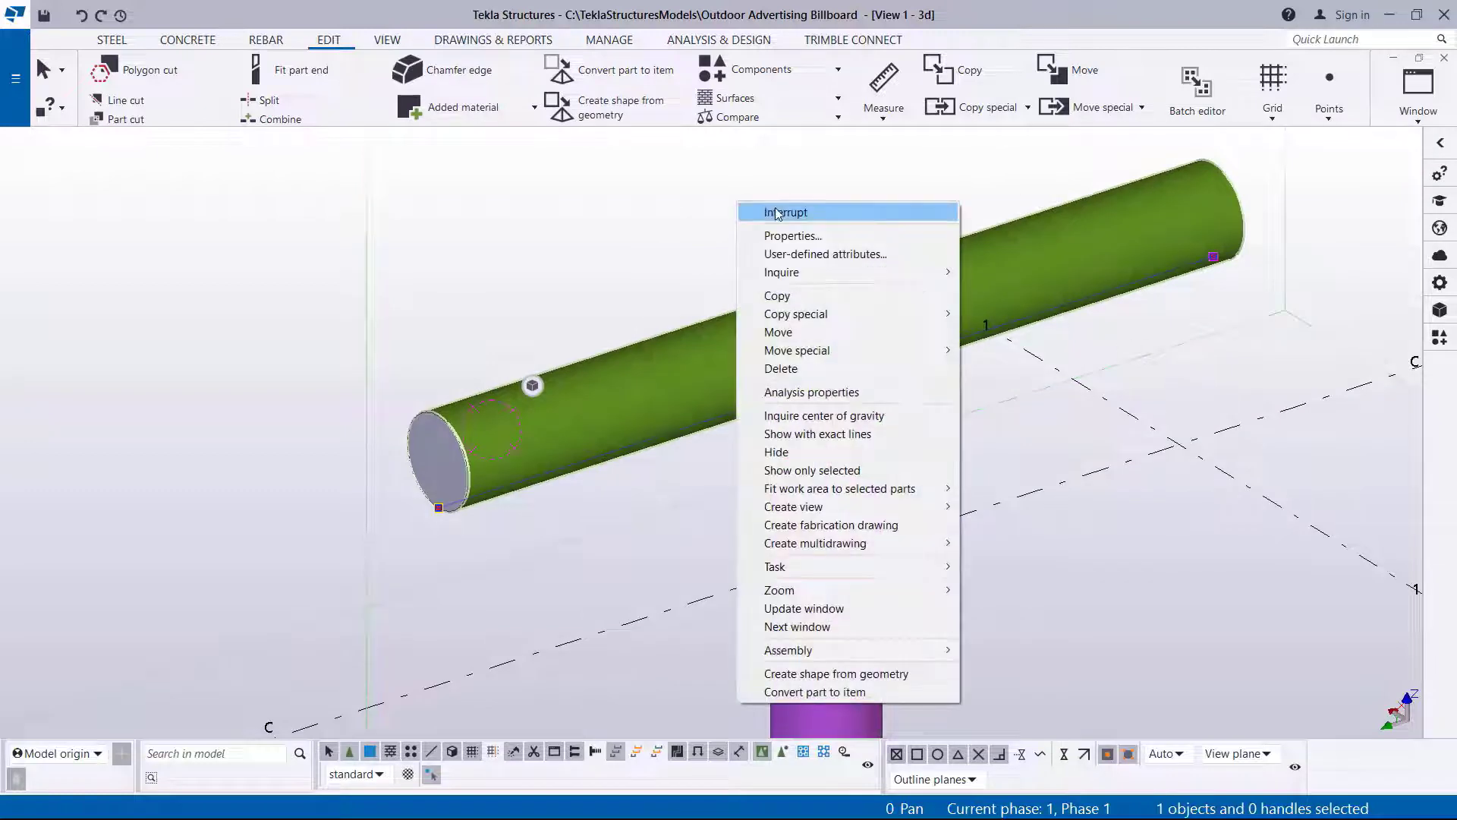
pyautogui.click(774, 213)
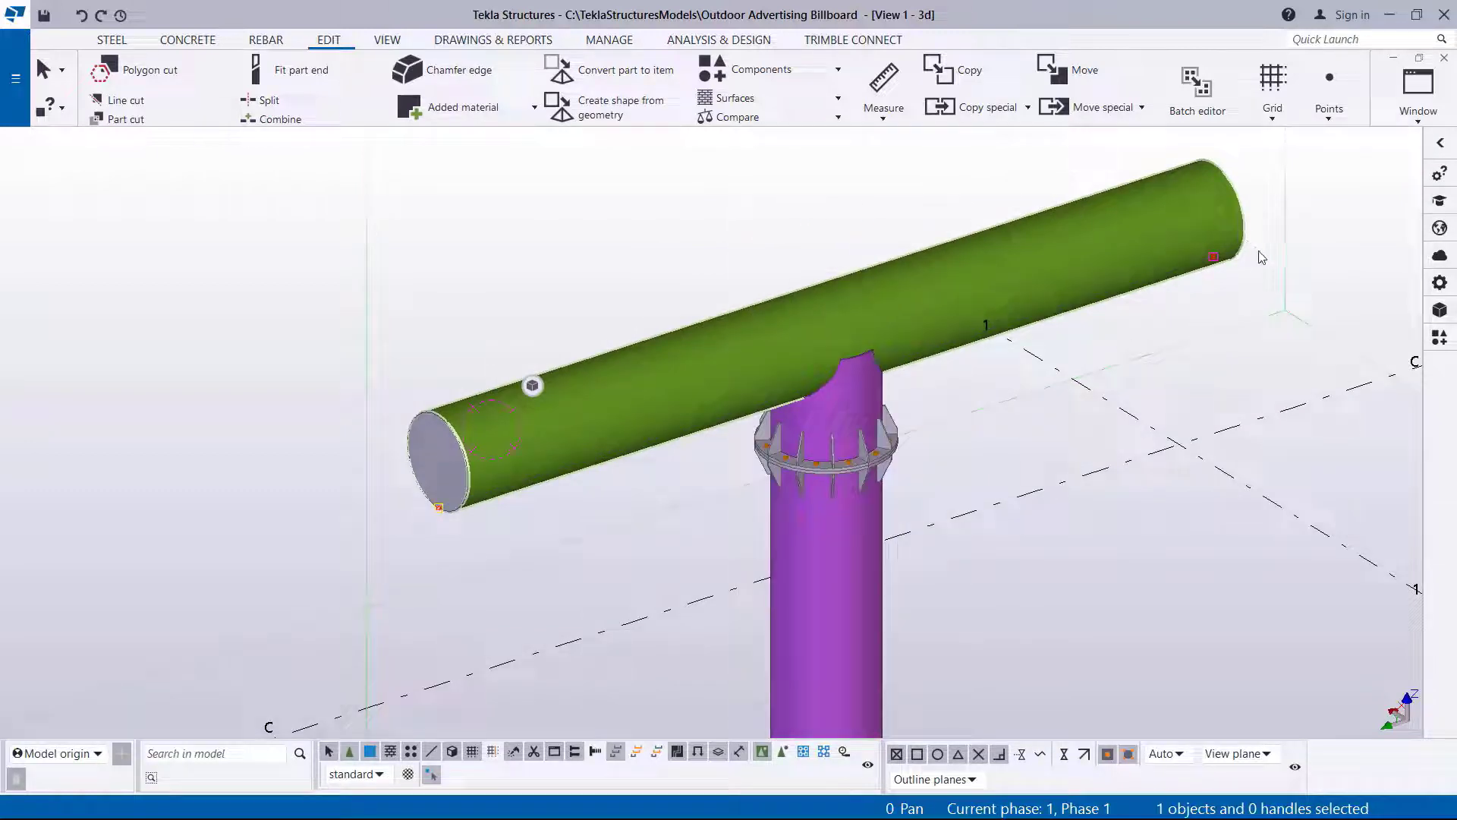
pyautogui.click(1328, 224)
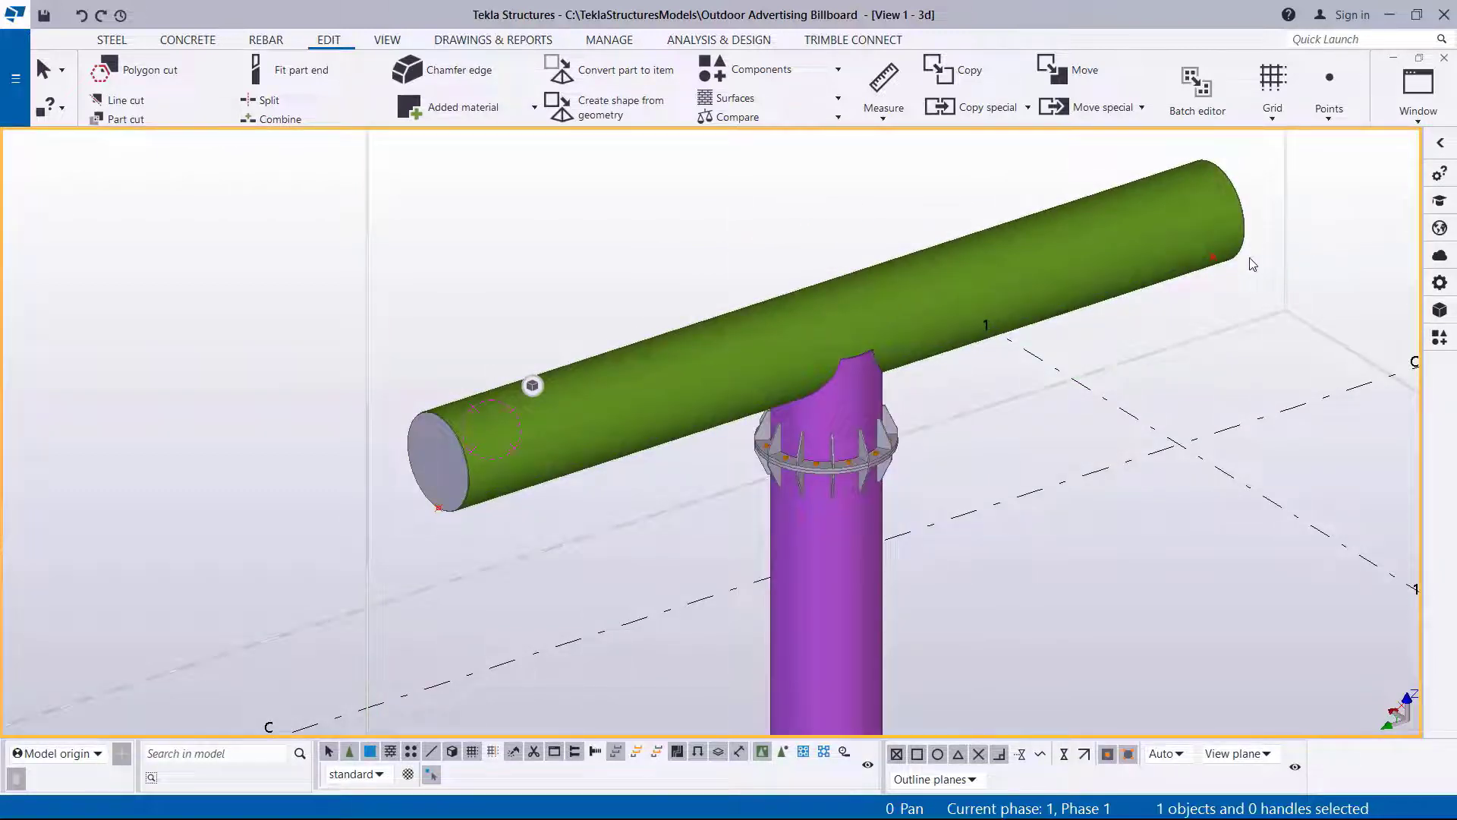
pyautogui.scroll(5, 1229, 269)
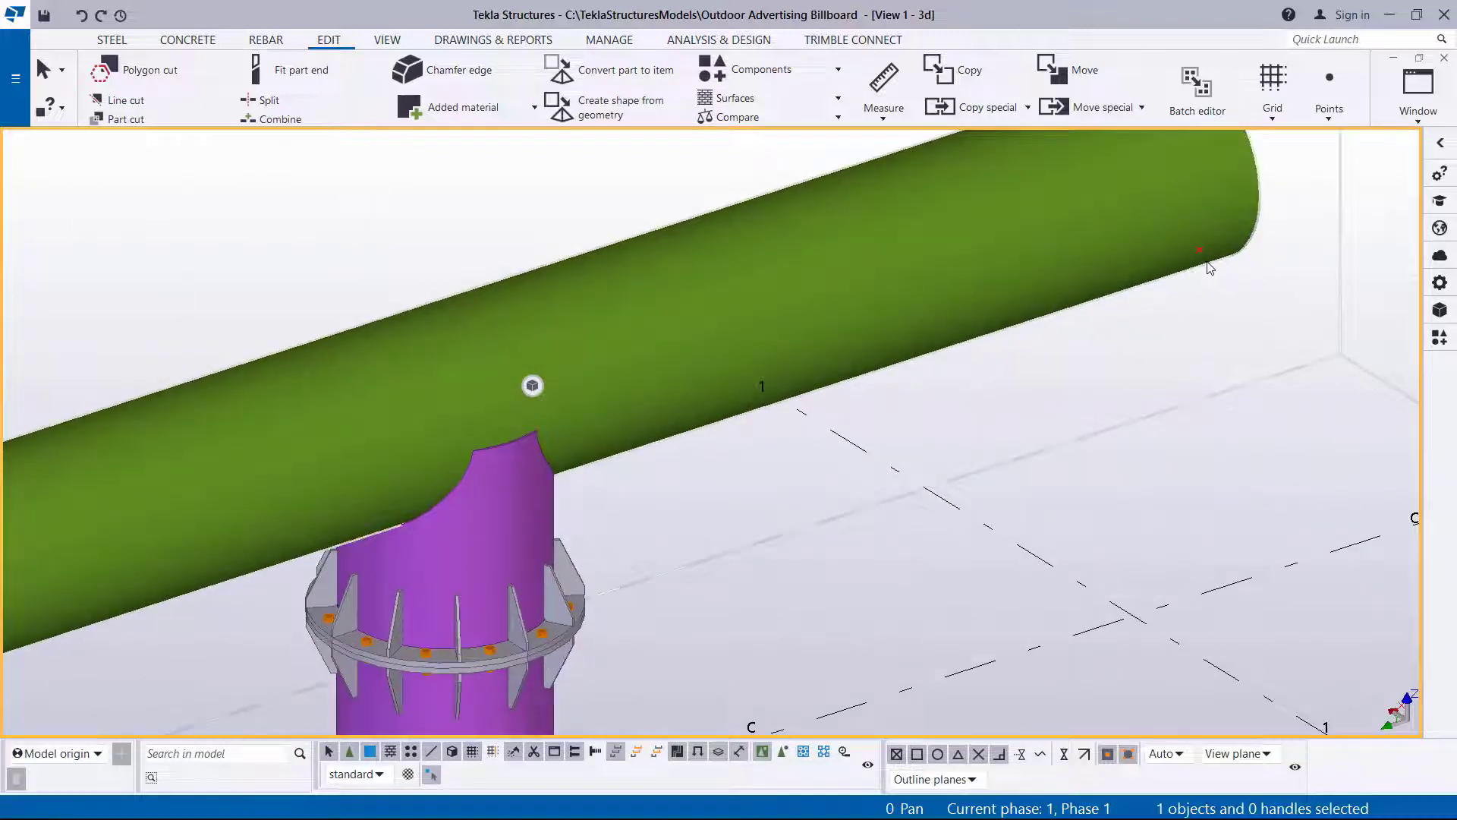
pyautogui.scroll(-4, 1207, 258)
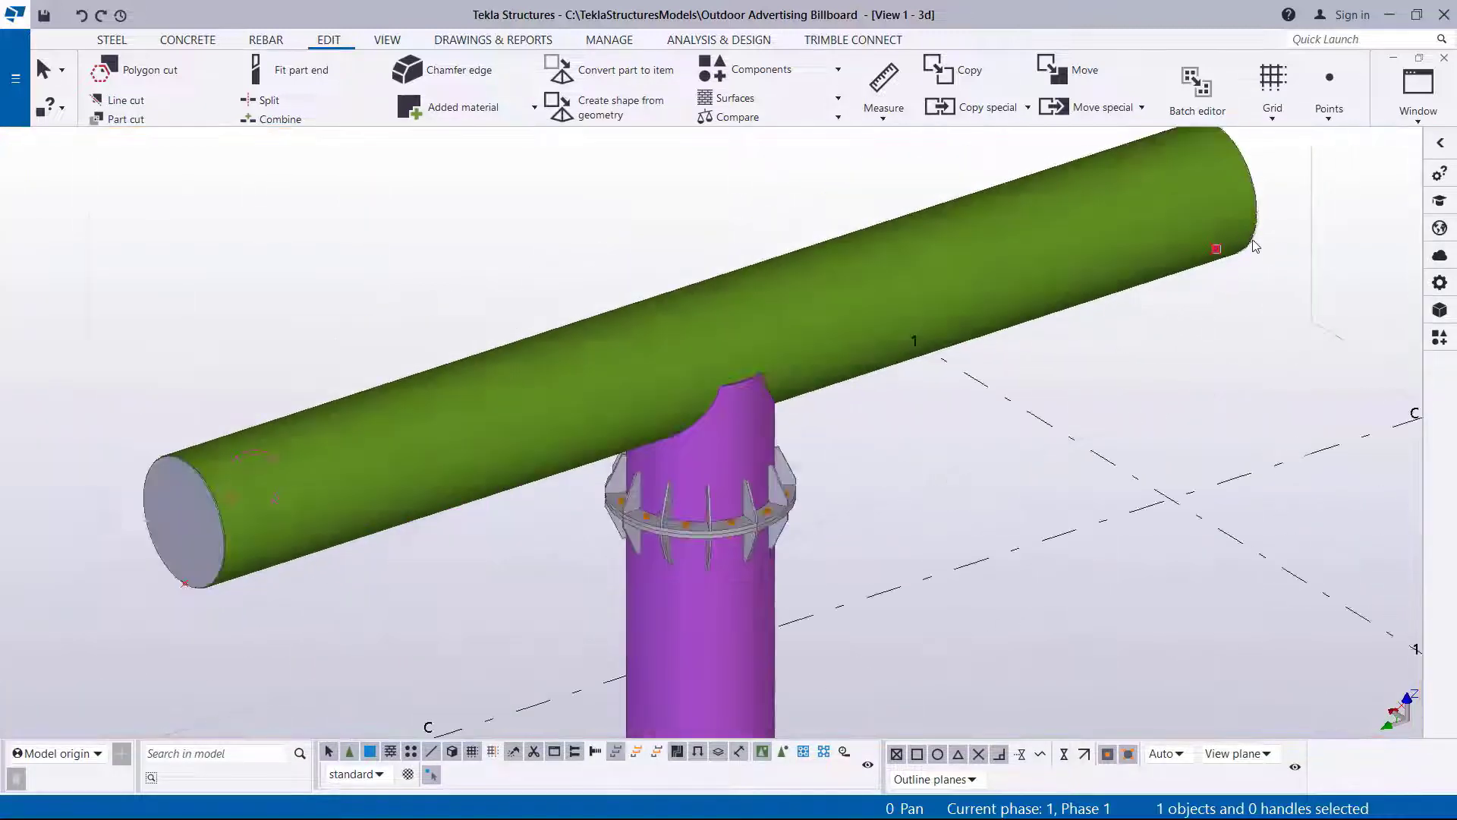
pyautogui.scroll(-2, 1255, 245)
pyautogui.scroll(7, 508, 494)
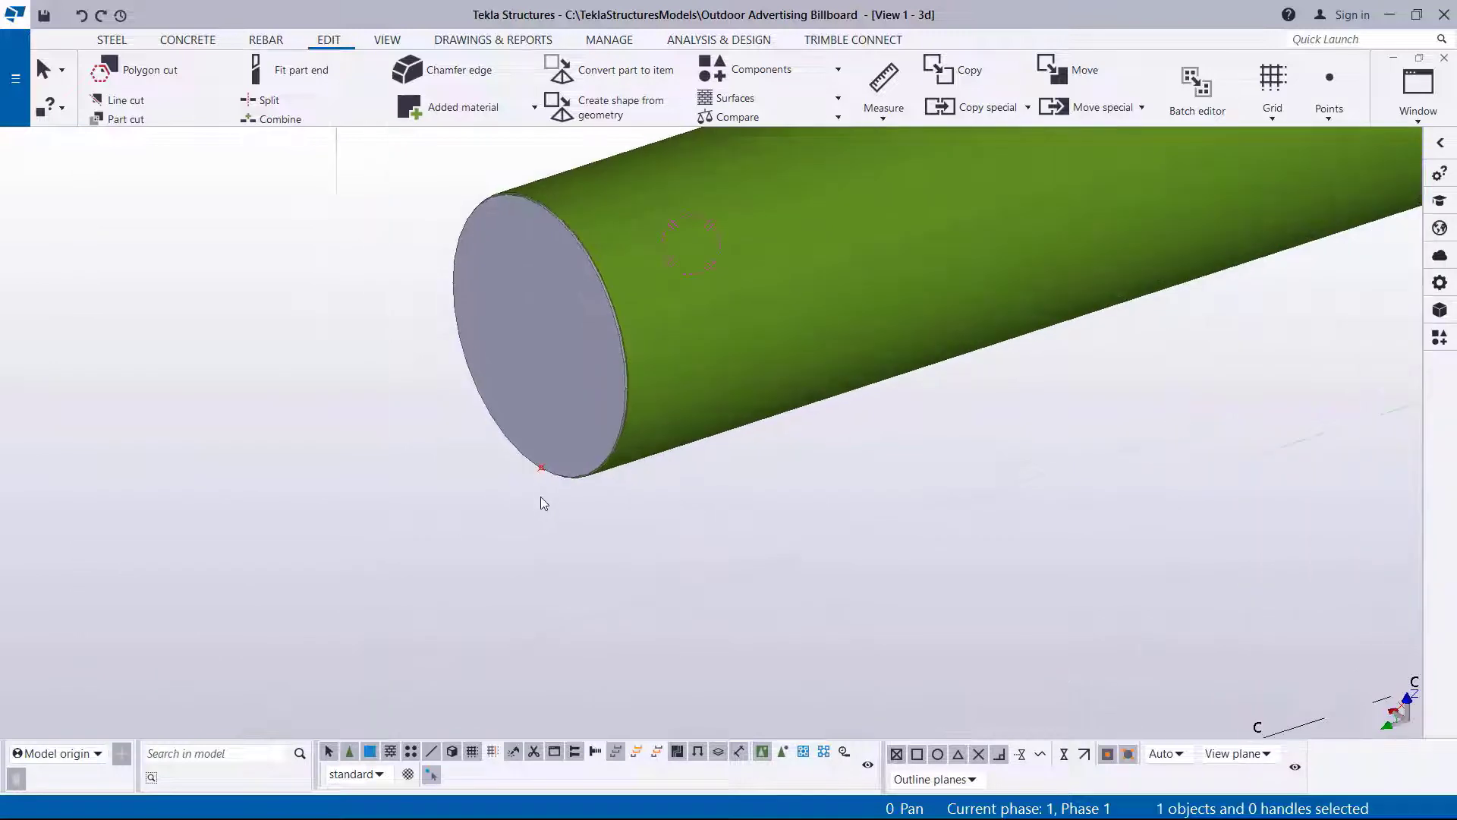
pyautogui.scroll(2, 557, 501)
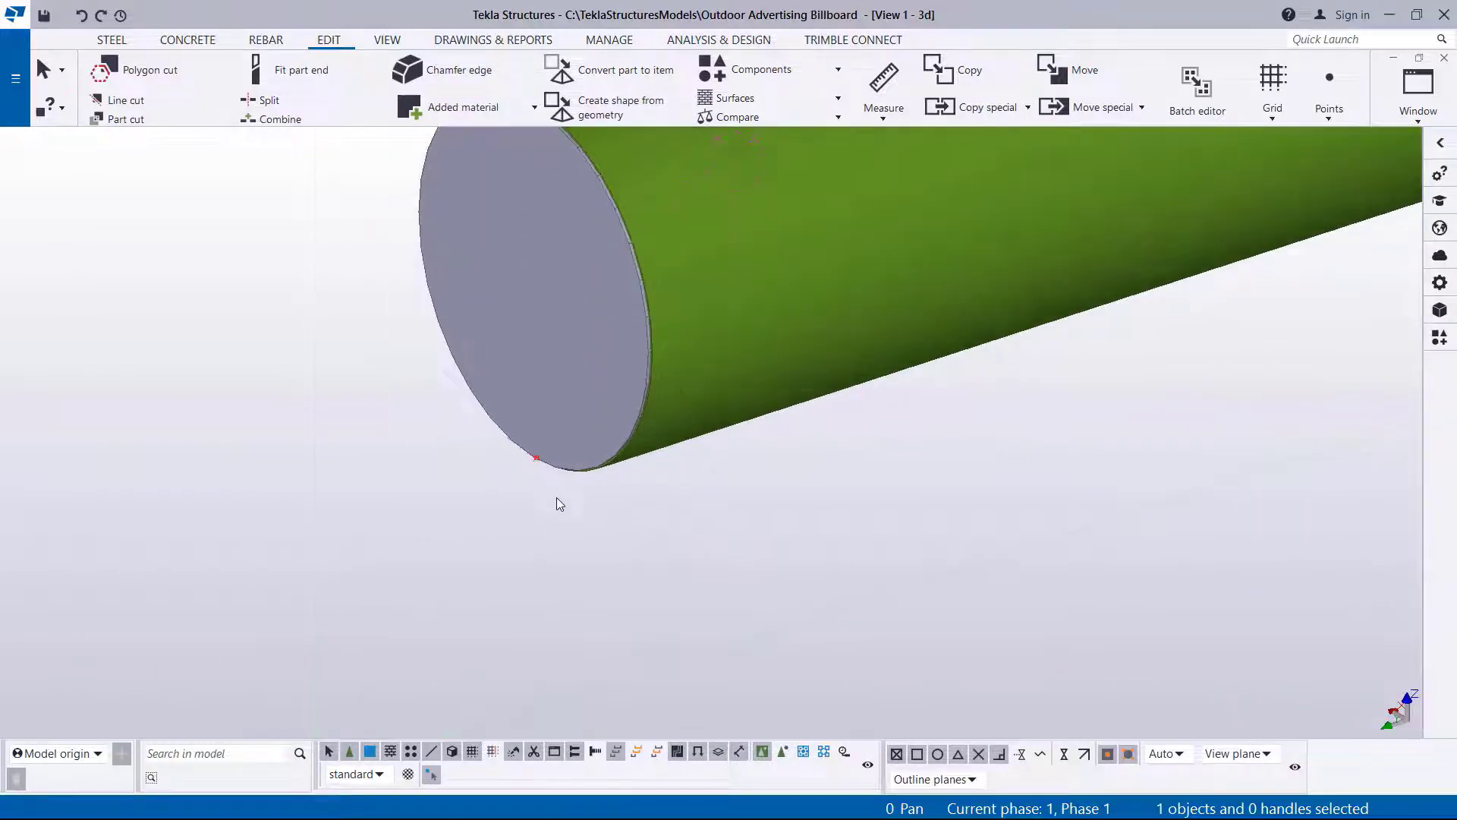
pyautogui.keyDown('ctrl'); pyautogui.click(537, 459); pyautogui.keyUp('ctrl')
pyautogui.scroll(-3, 497, 455)
pyautogui.scroll(-2, 579, 411)
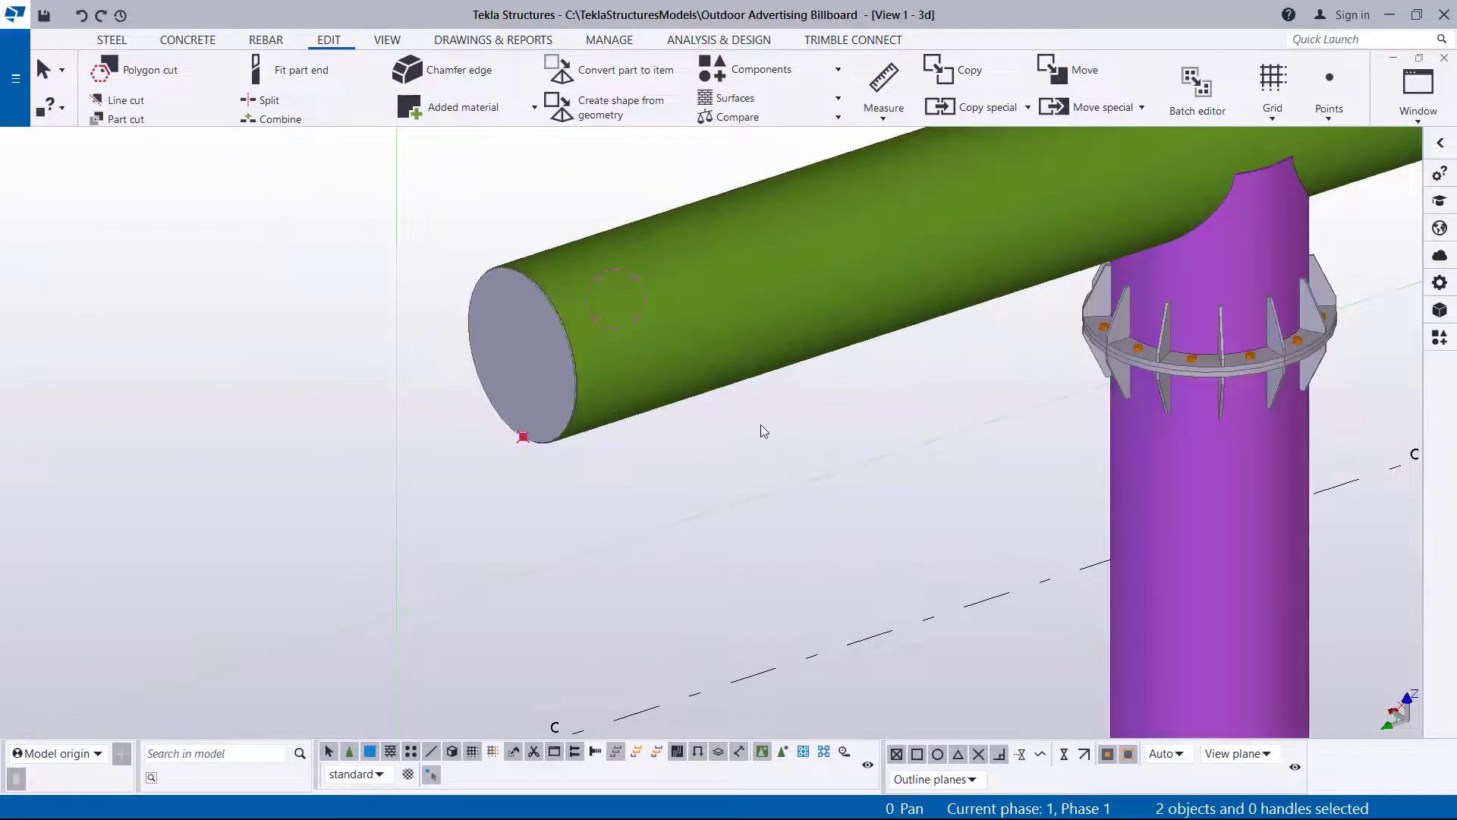
pyautogui.rightClick(761, 425)
pyautogui.moveTo(862, 514)
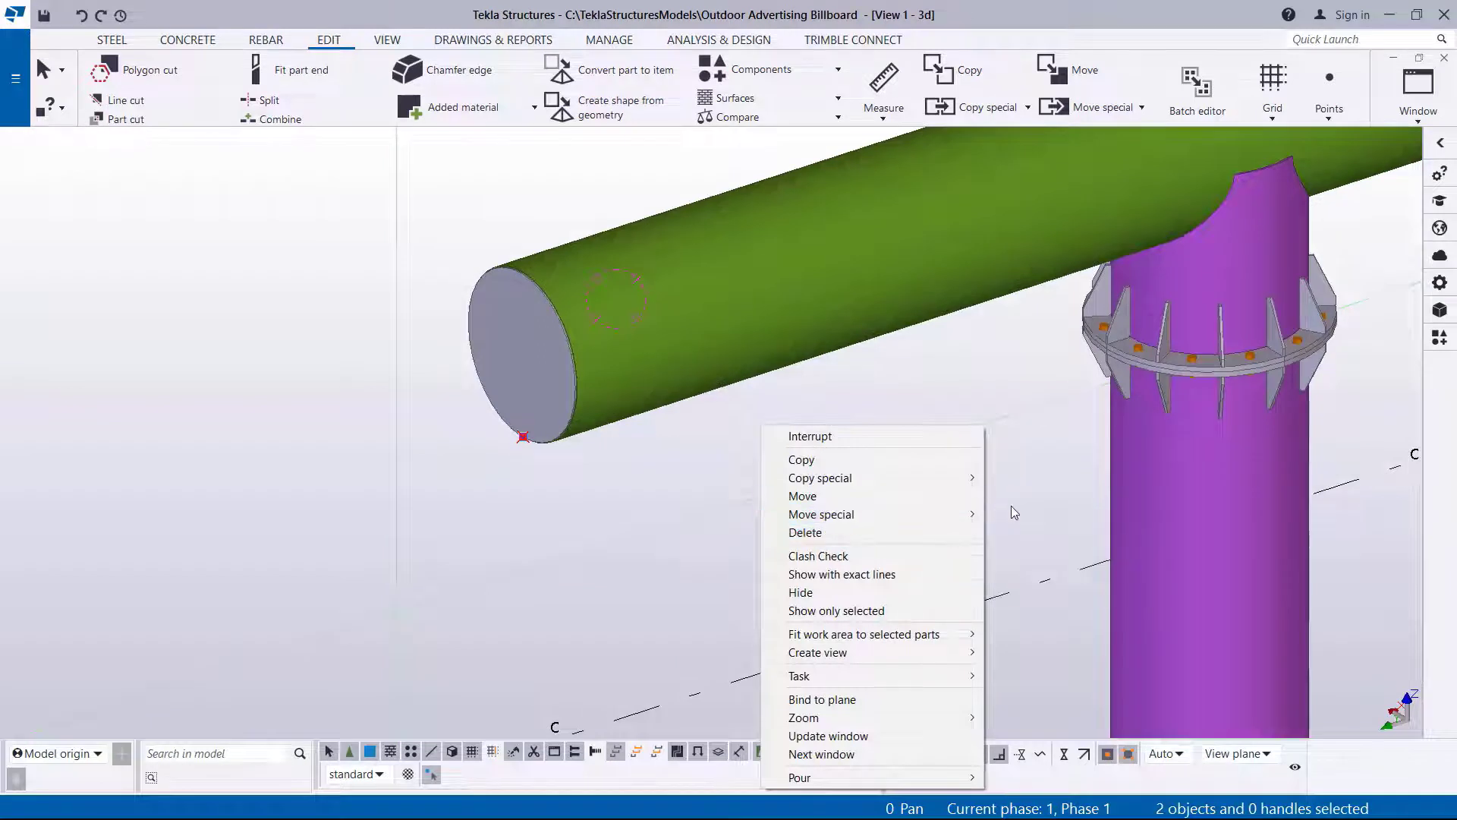
pyautogui.click(1028, 515)
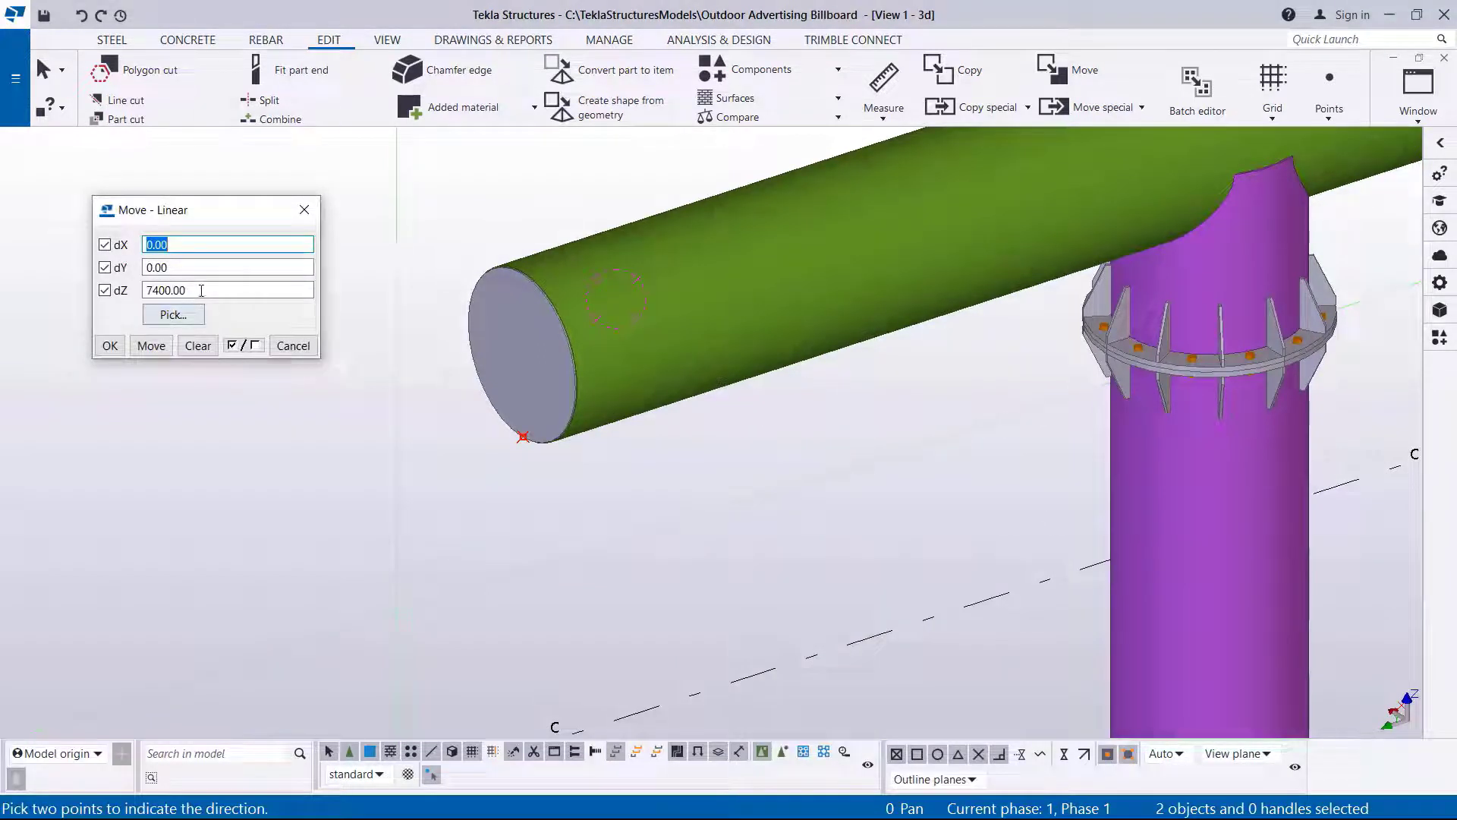
pyautogui.press('Tab')
pyautogui.press('Tab')
pyautogui.write('650')
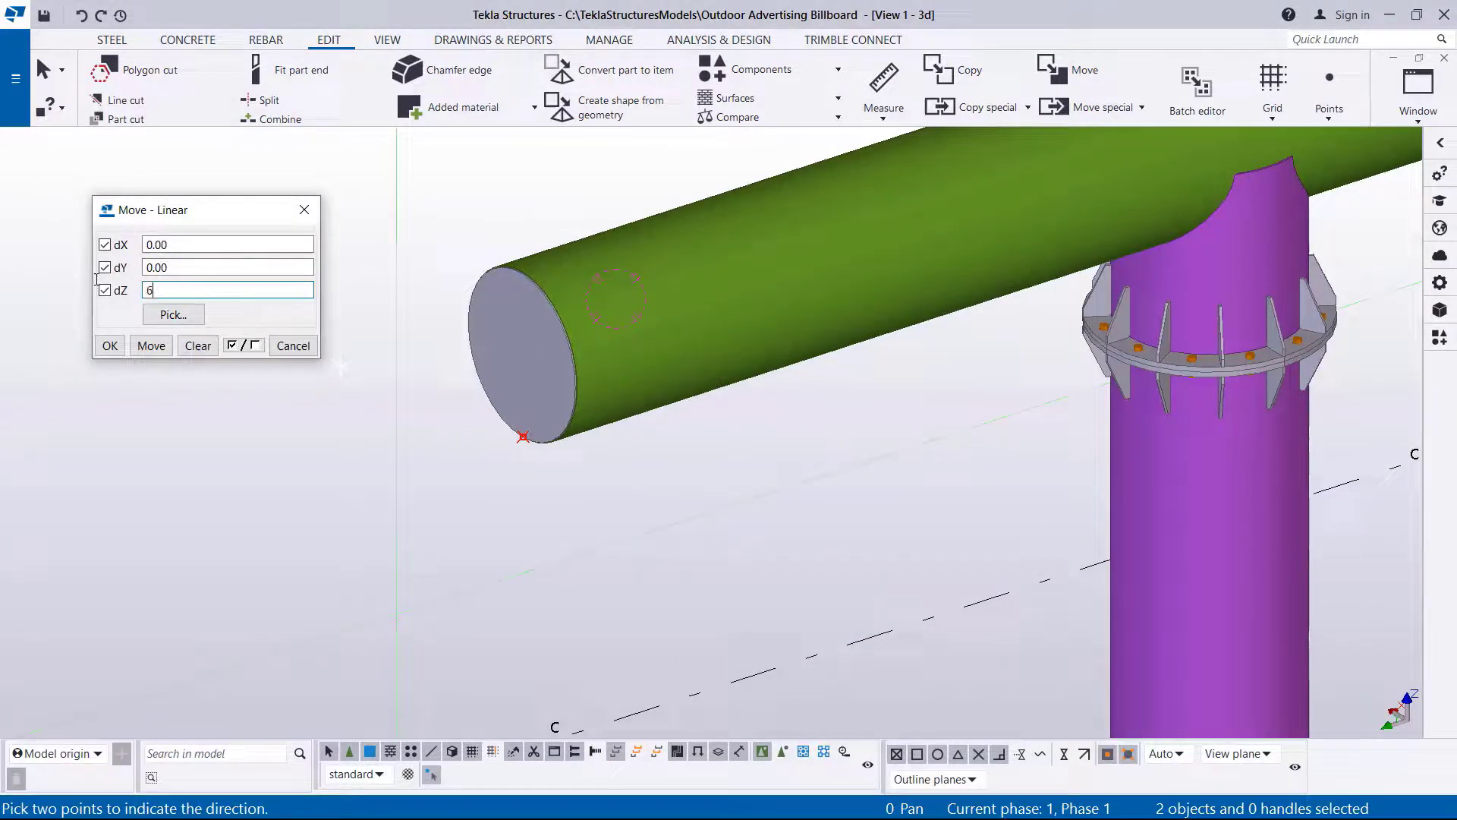
pyautogui.click(148, 351)
pyautogui.click(110, 345)
pyautogui.rightClick(270, 379)
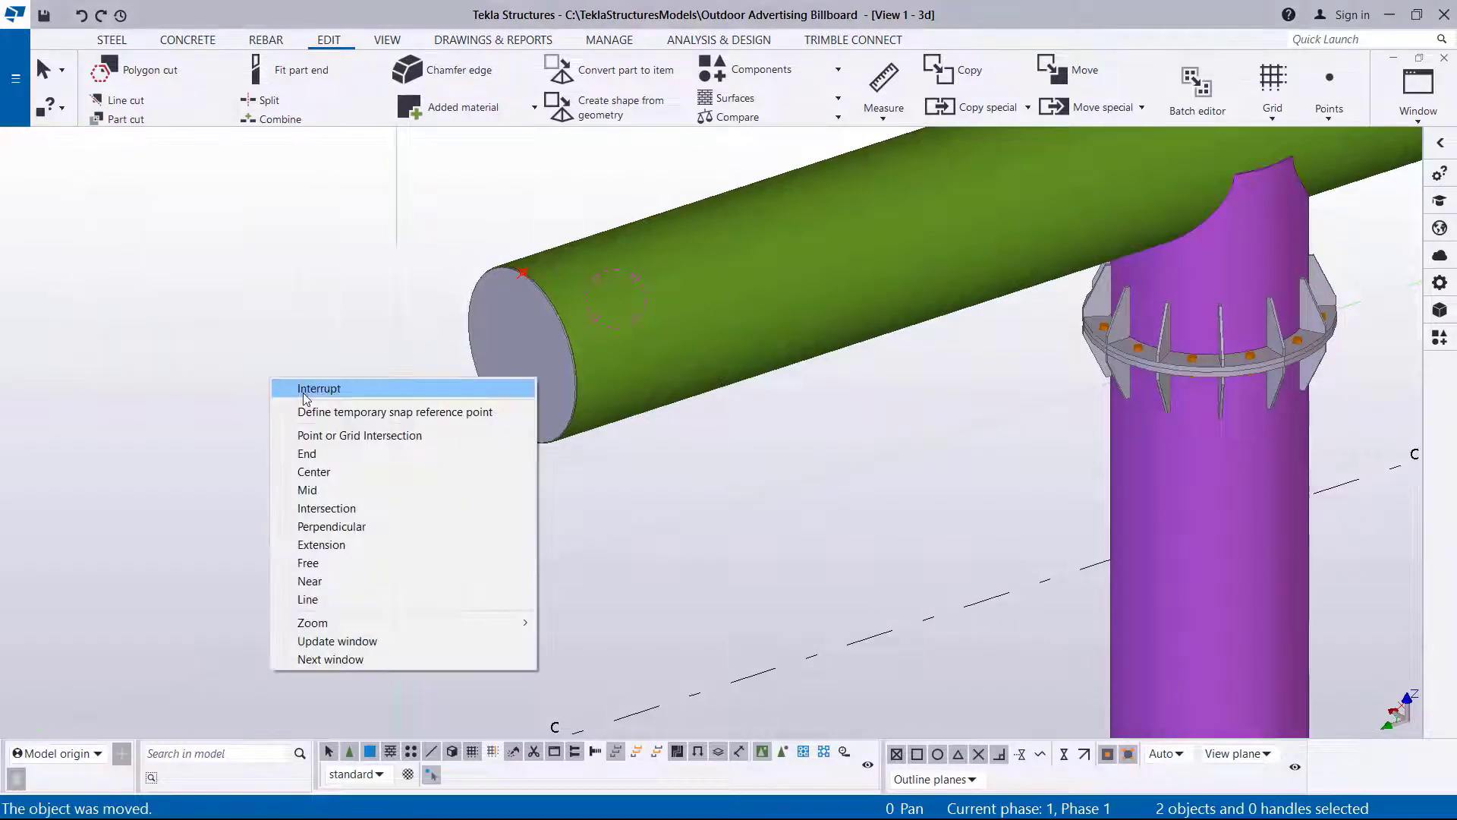
pyautogui.click(302, 384)
# - Create 1 divided line point between the two end points along the top of the horizontal pipe beam
pyautogui.scroll(-5, 374, 500)
pyautogui.scroll(-1, 406, 515)
pyautogui.scroll(1, 1099, 208)
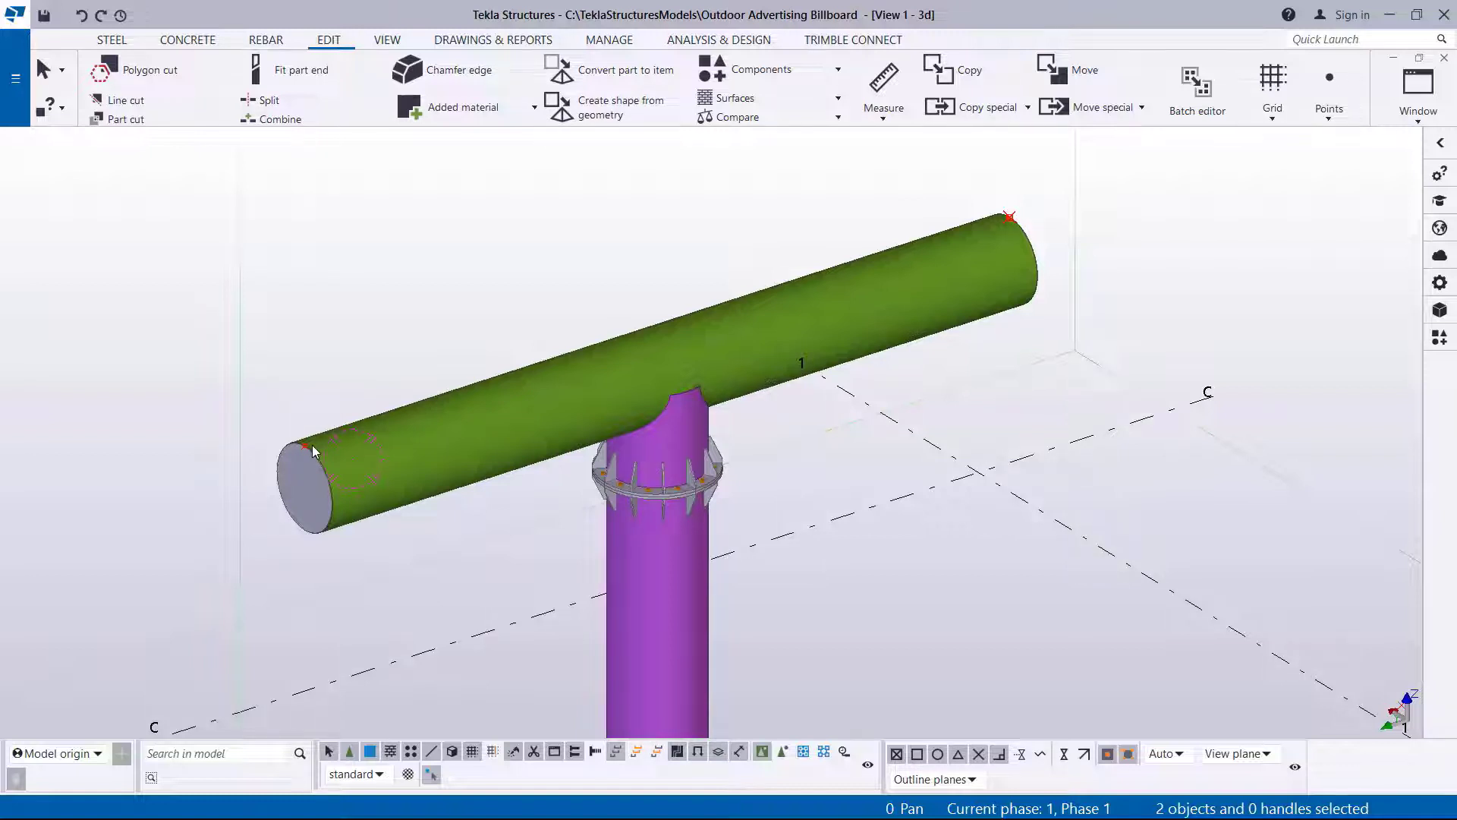
pyautogui.scroll(3, 314, 450)
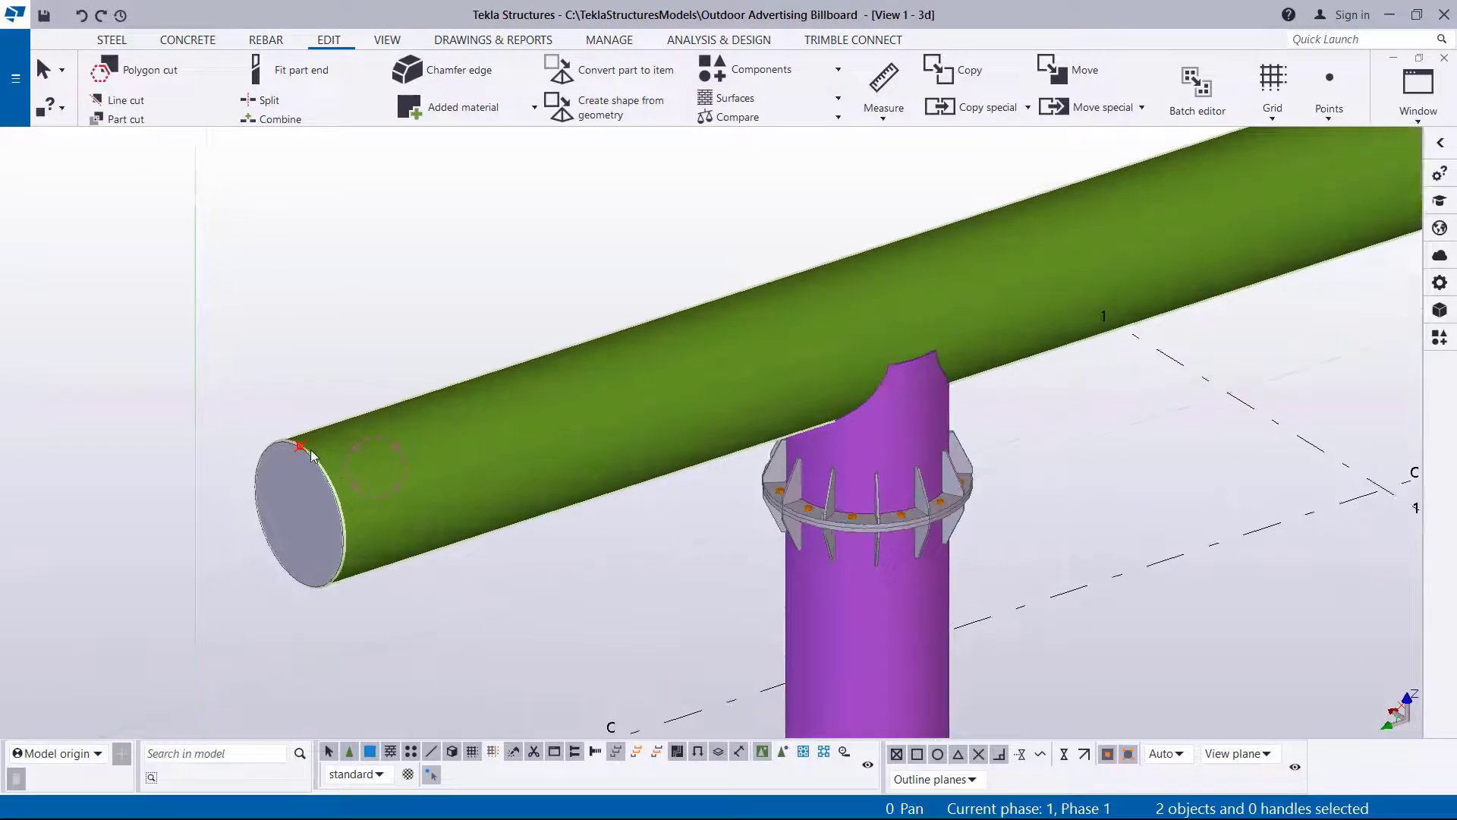
pyautogui.scroll(-3, 314, 451)
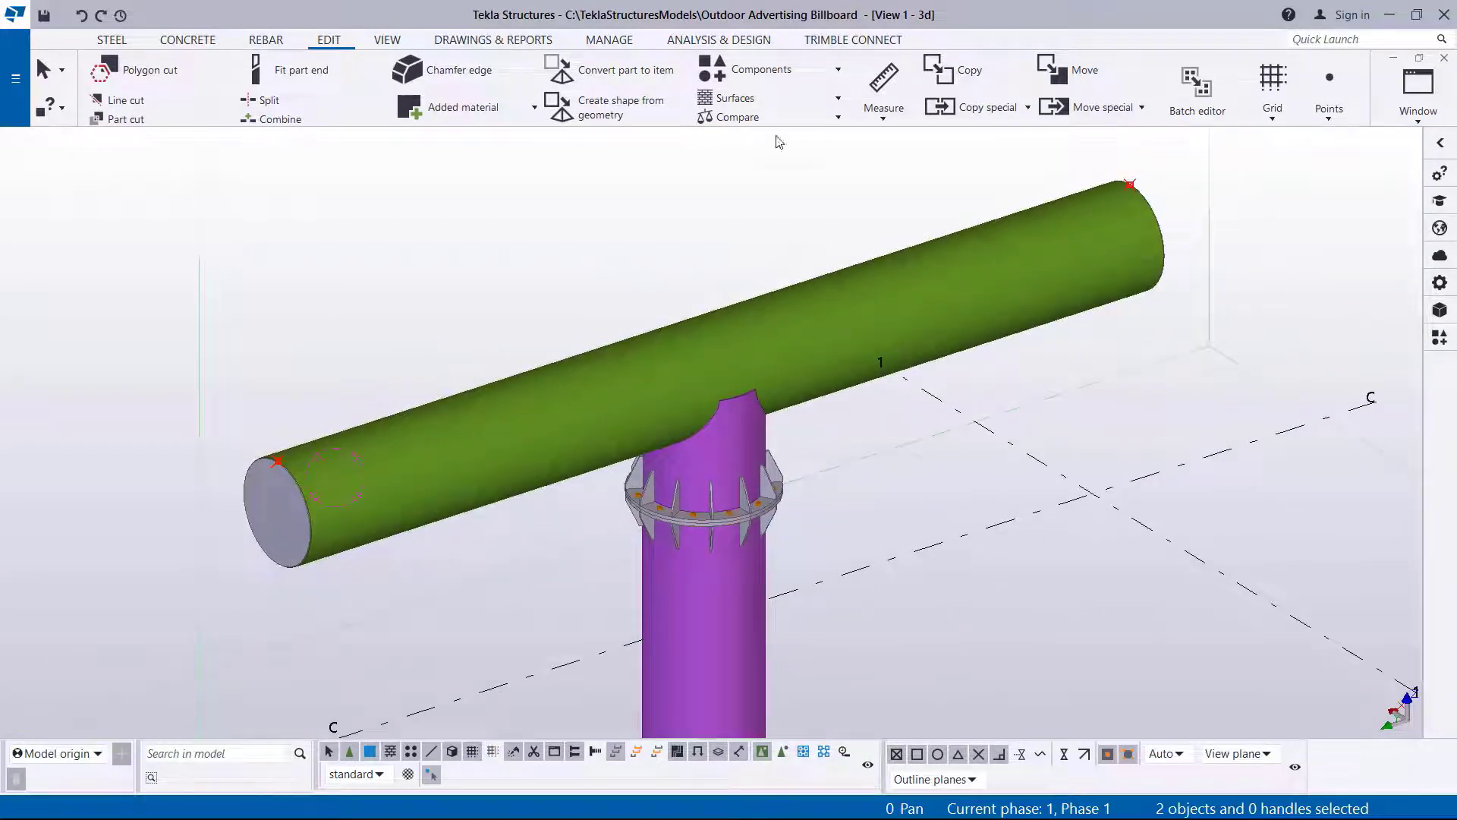
pyautogui.click(1330, 110)
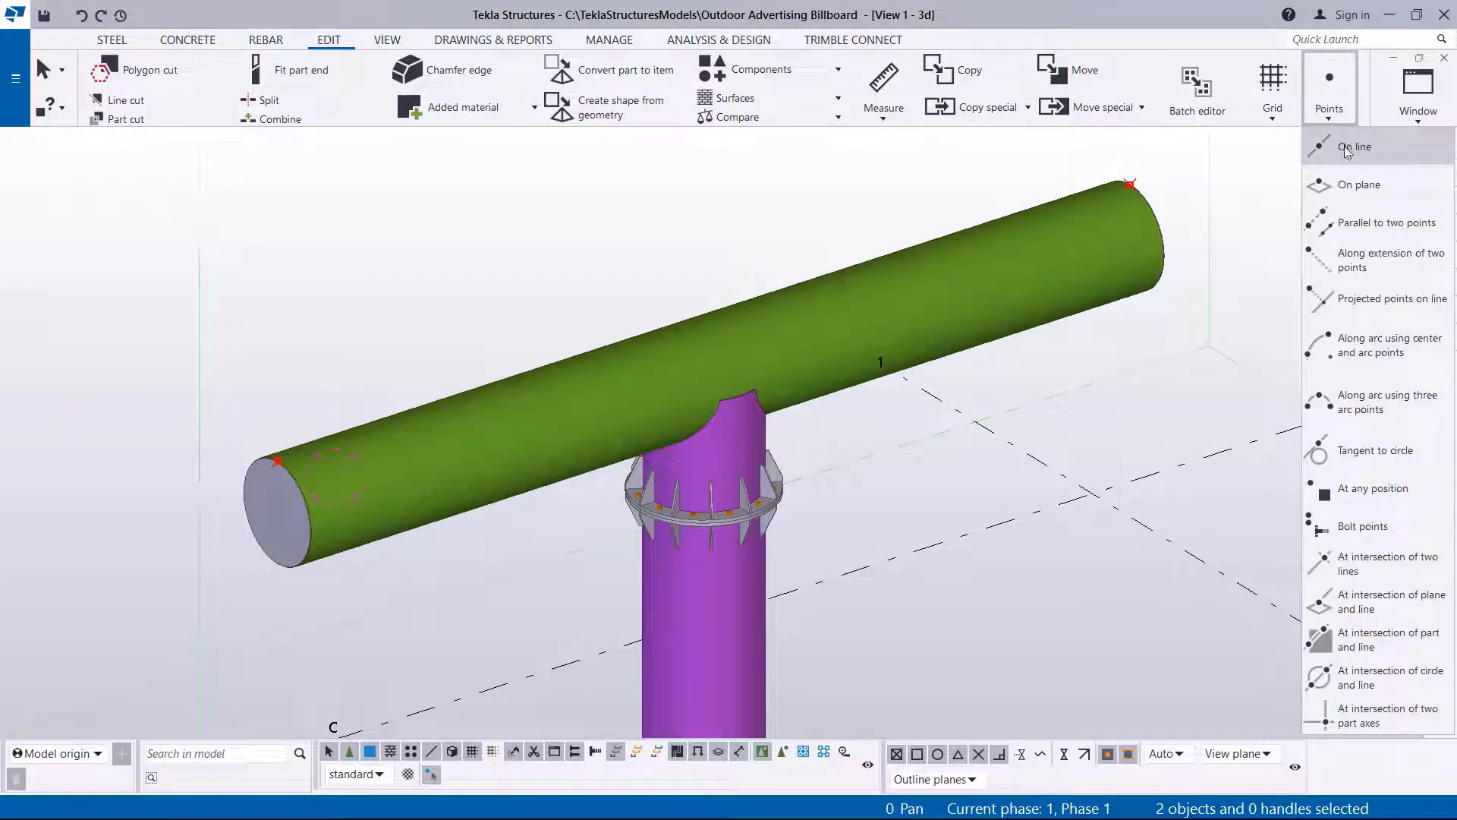
pyautogui.click(1348, 144)
pyautogui.scroll(4, 288, 467)
pyautogui.scroll(4, 273, 467)
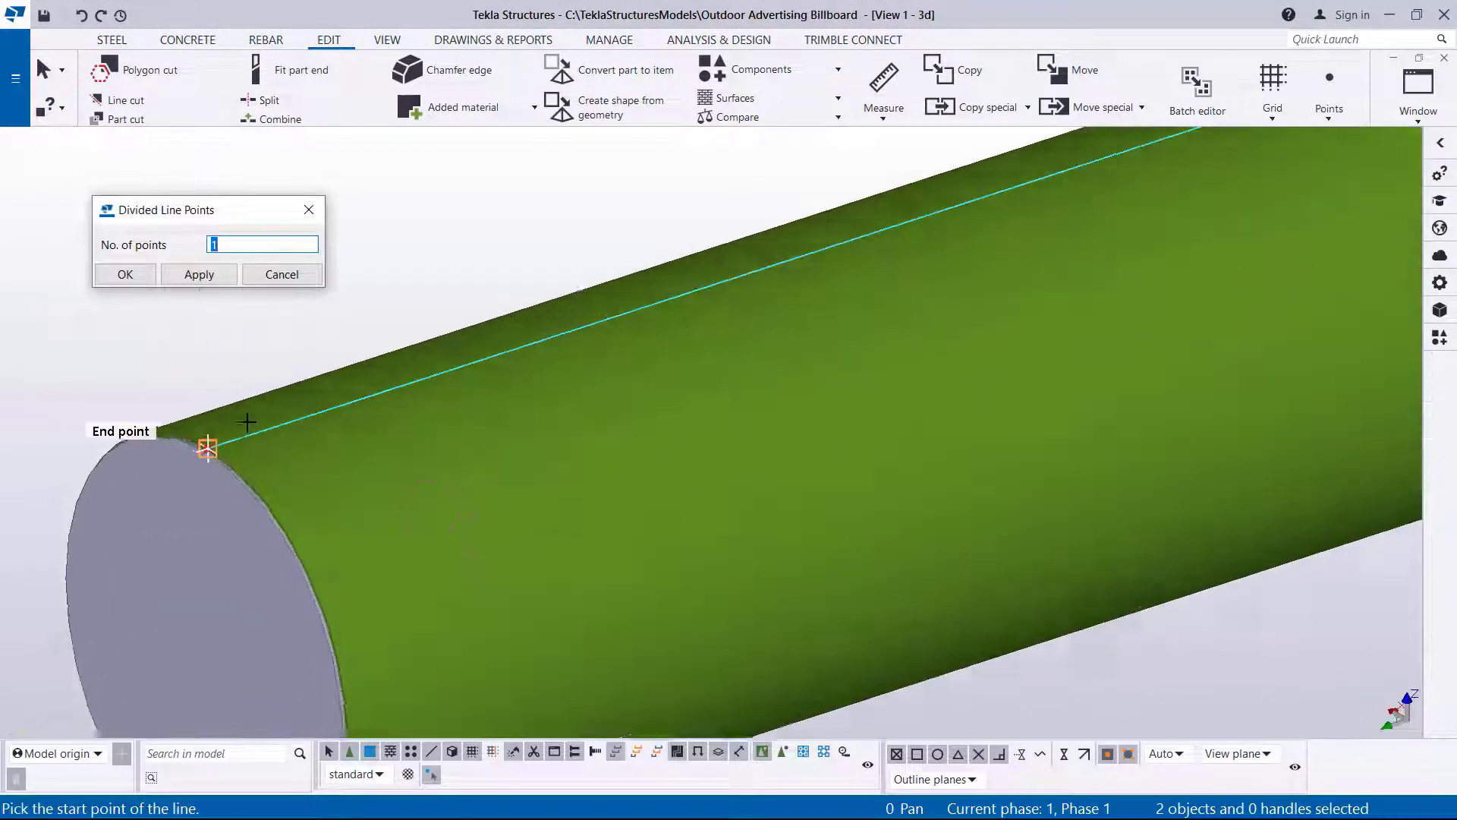
pyautogui.click(194, 457)
pyautogui.scroll(-8, 228, 504)
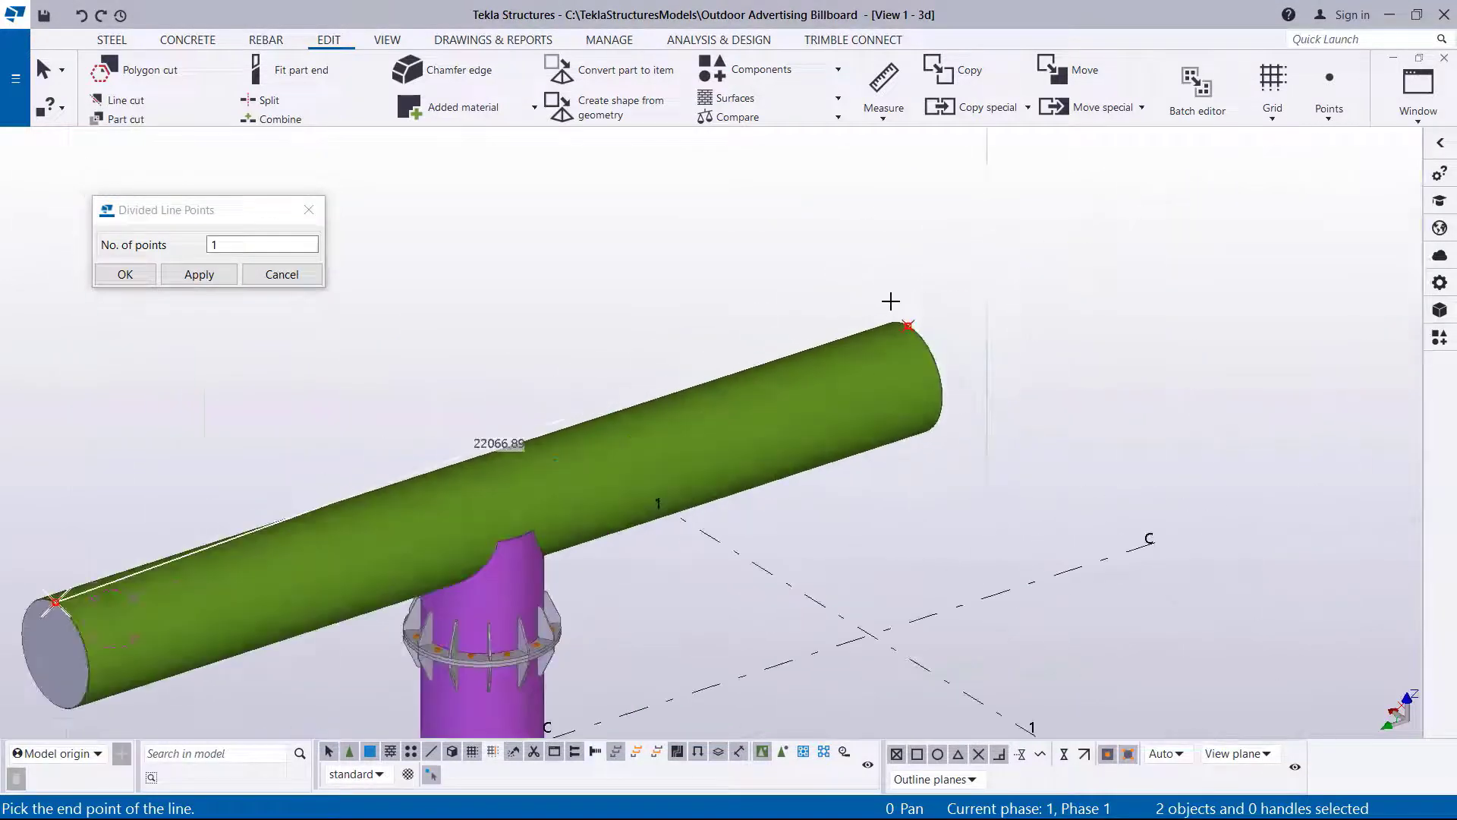
pyautogui.scroll(5, 891, 301)
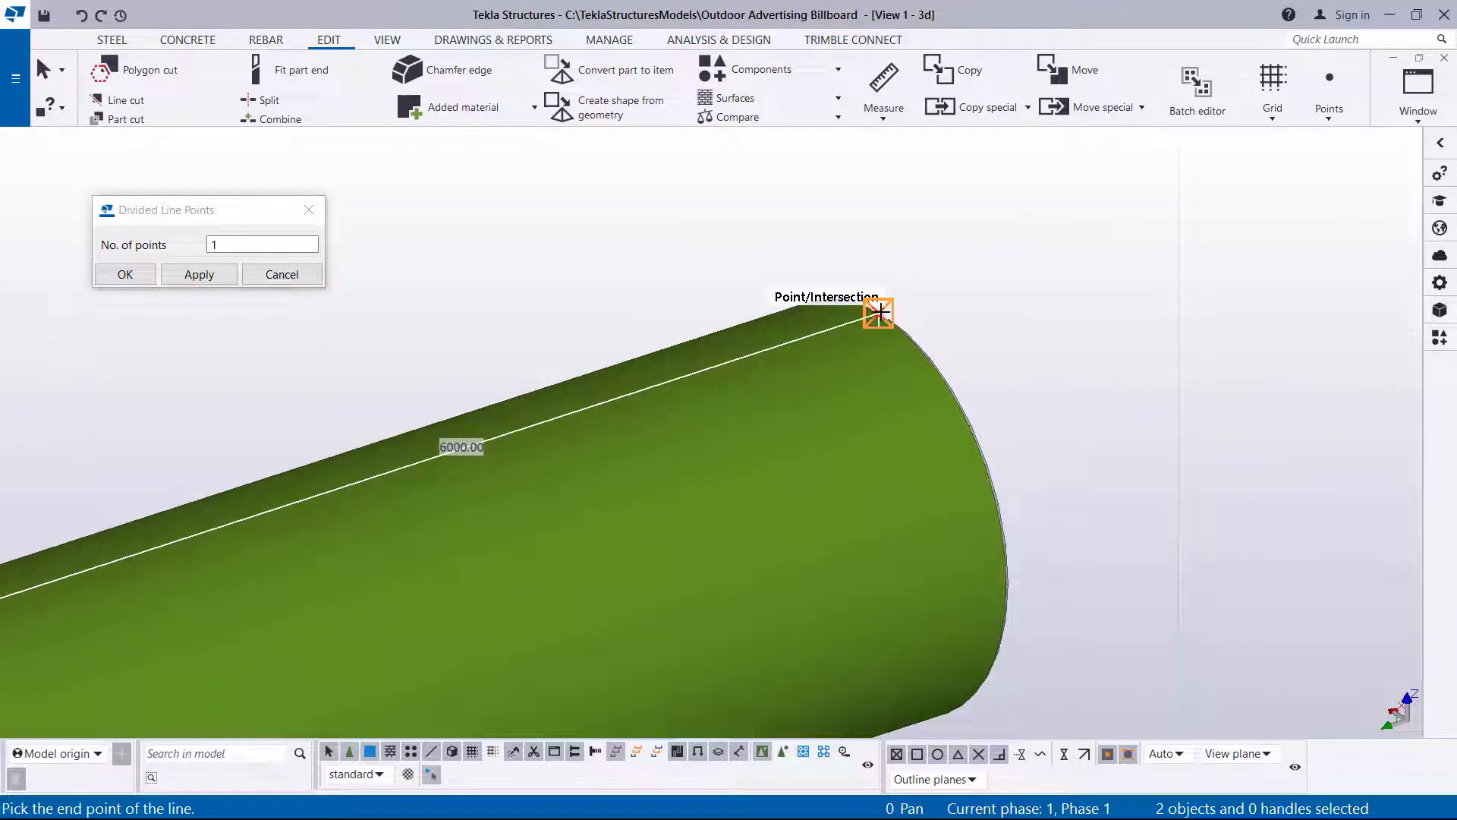
pyautogui.click(879, 311)
pyautogui.rightClick(1009, 244)
pyautogui.click(1063, 253)
pyautogui.scroll(-3, 1165, 275)
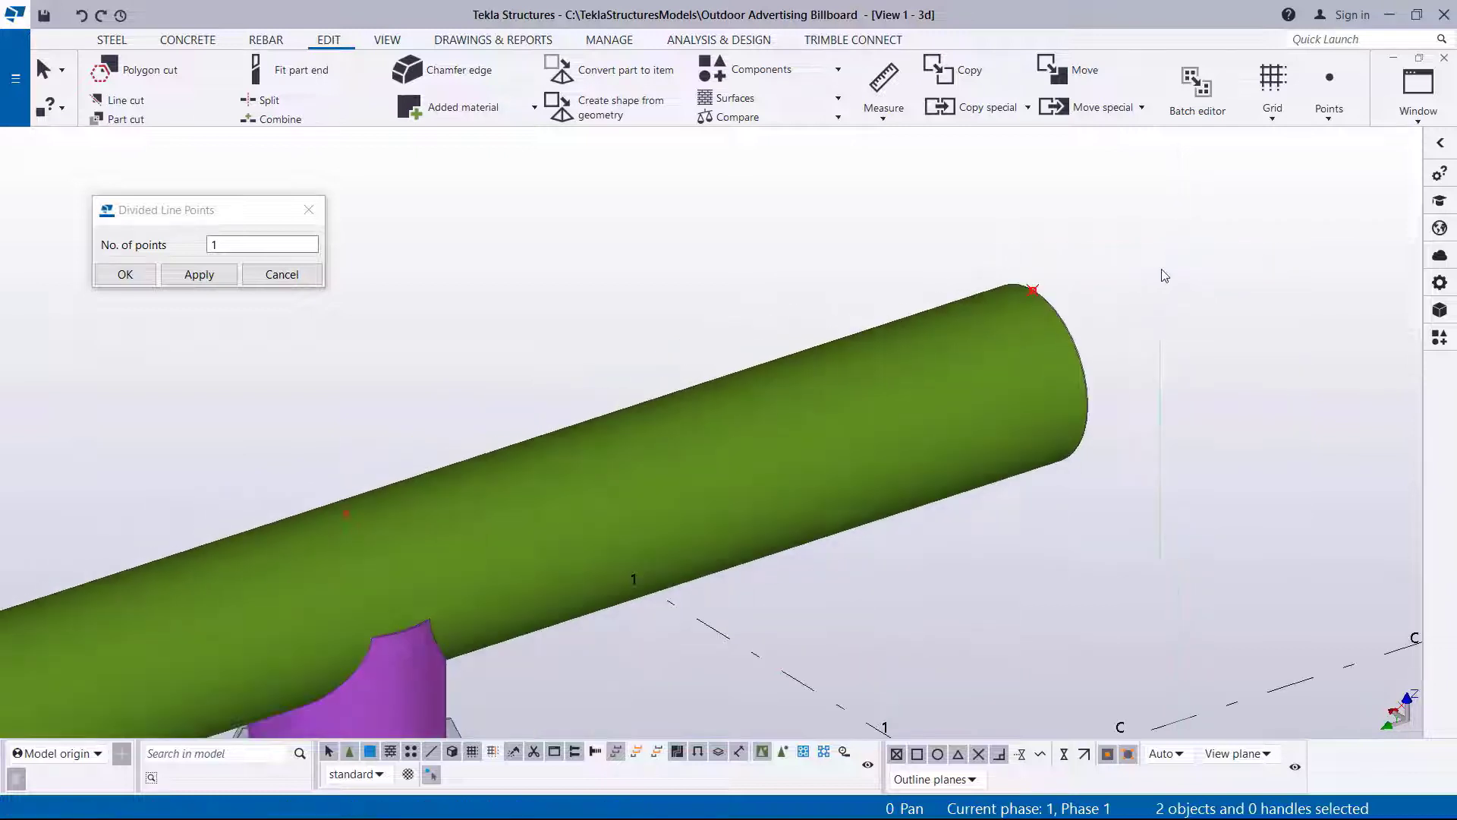
pyautogui.scroll(-2, 1165, 275)
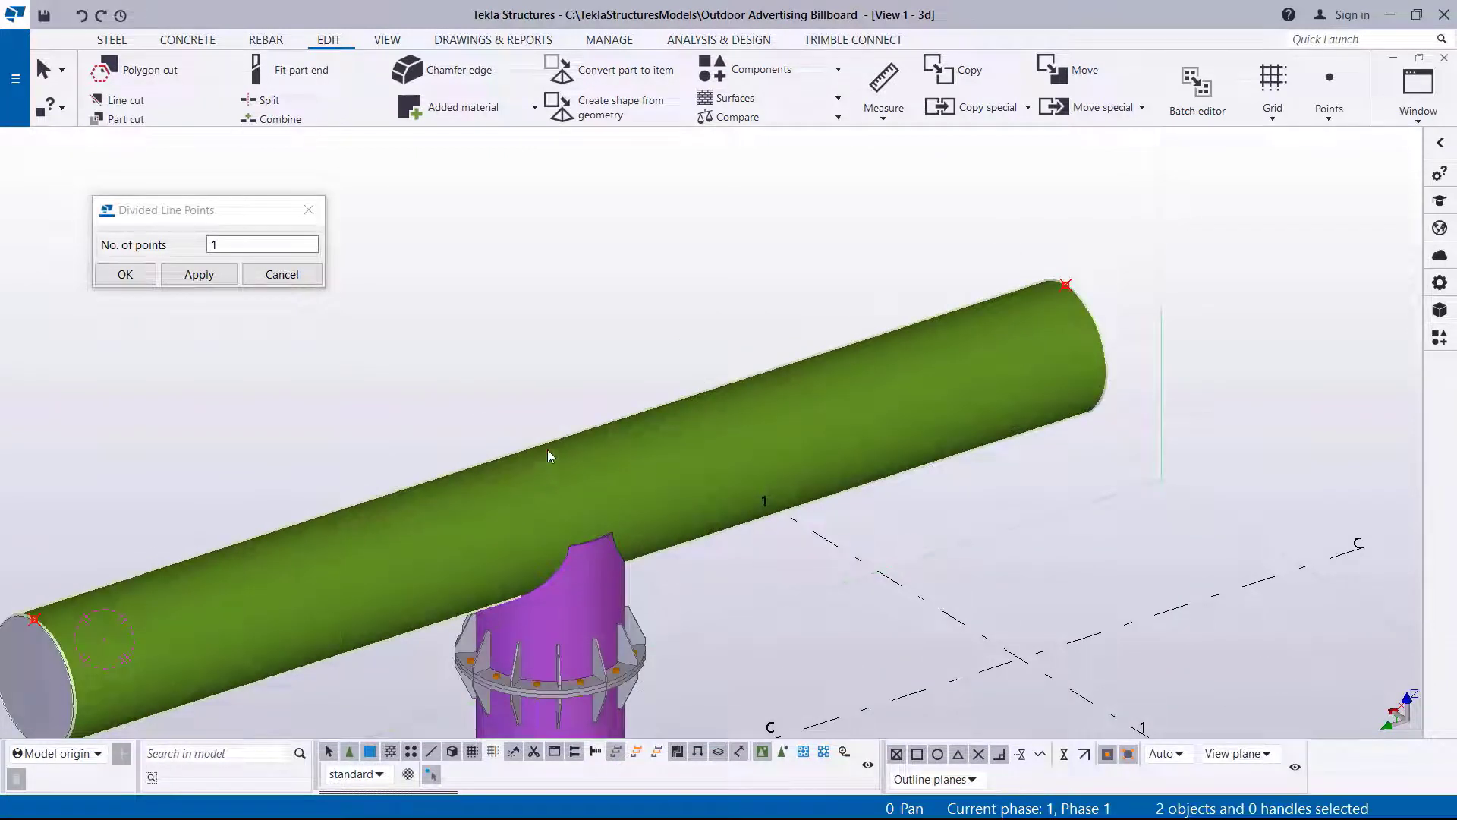
pyautogui.click(126, 275)
pyautogui.click(126, 275)
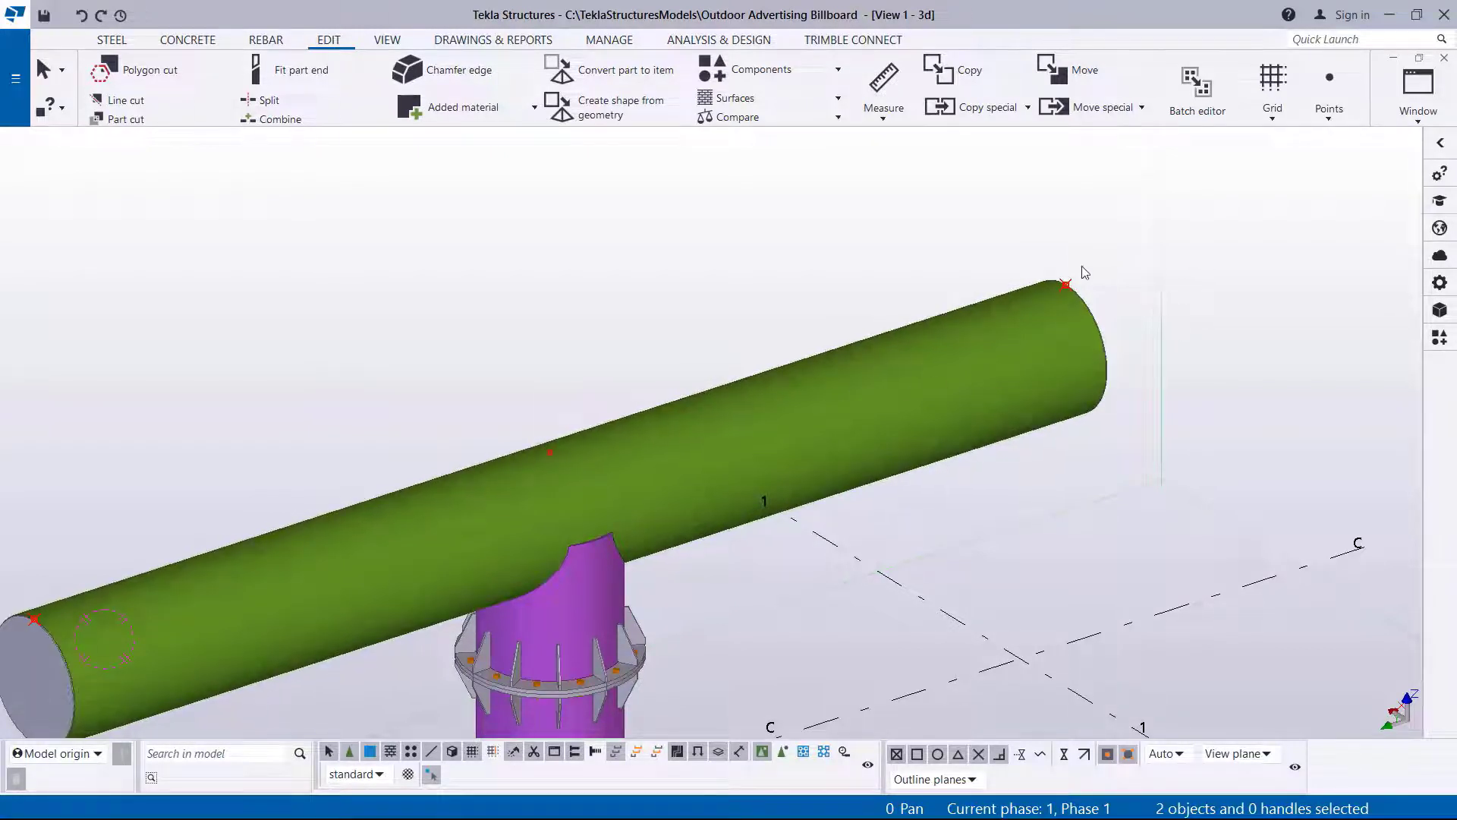
# - Create 1 divided line point between the beam's top middle point and the point at its far end
pyautogui.click(1332, 121)
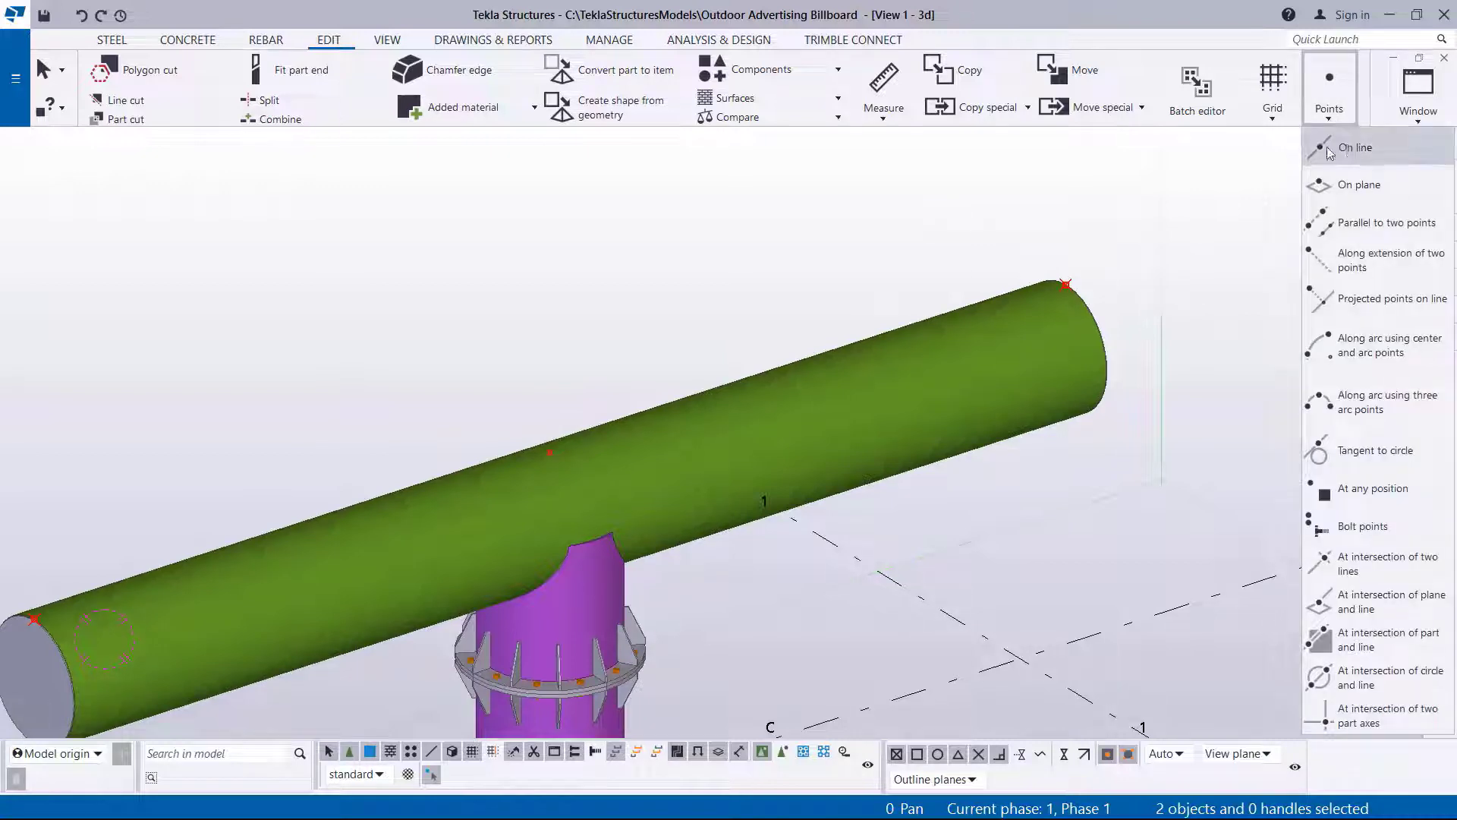
pyautogui.click(1355, 144)
pyautogui.scroll(3, 608, 405)
pyautogui.scroll(2, 522, 490)
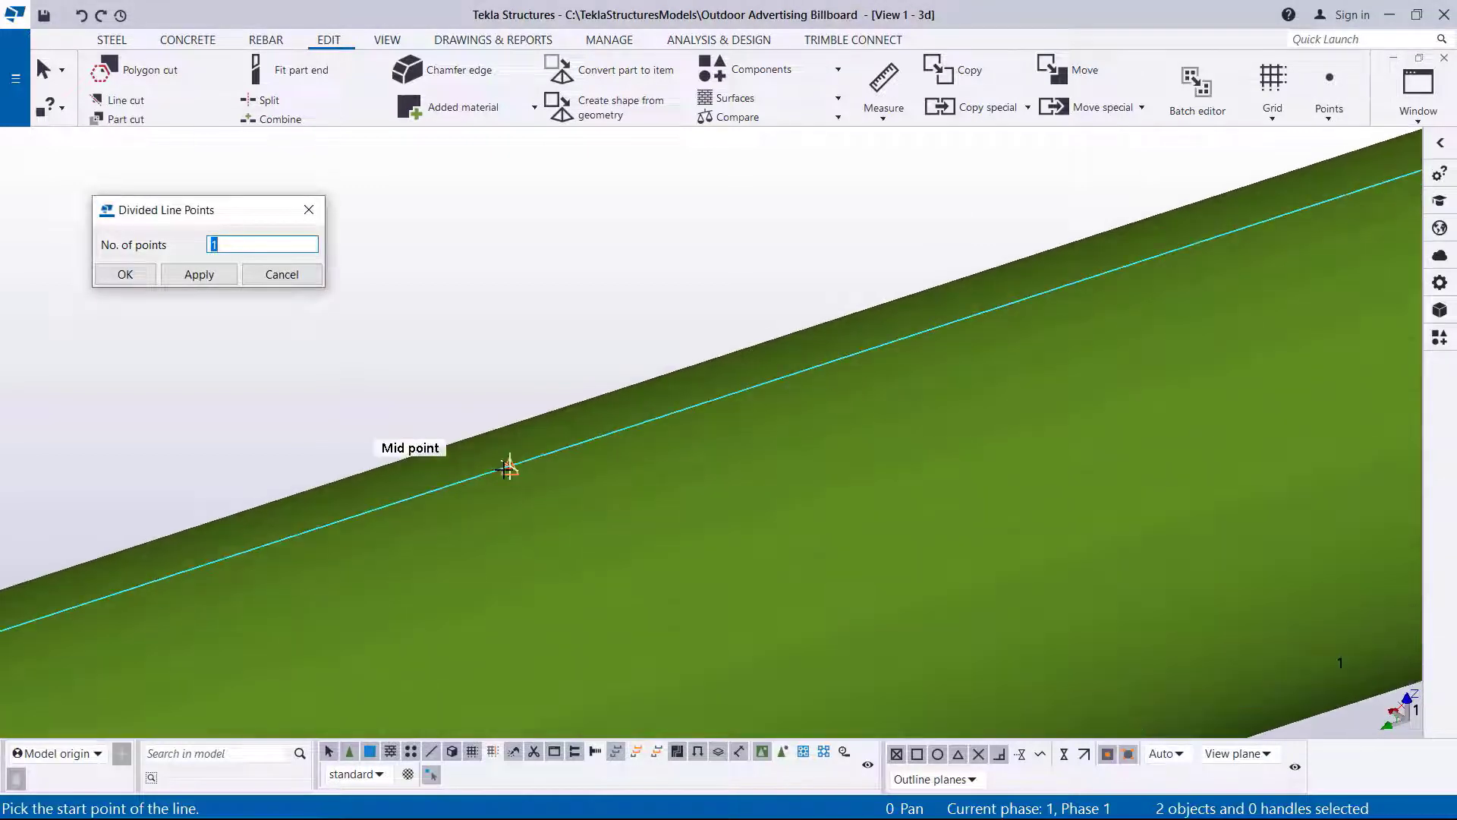
pyautogui.click(469, 484)
pyautogui.scroll(-3, 470, 479)
pyautogui.scroll(5, 1138, 277)
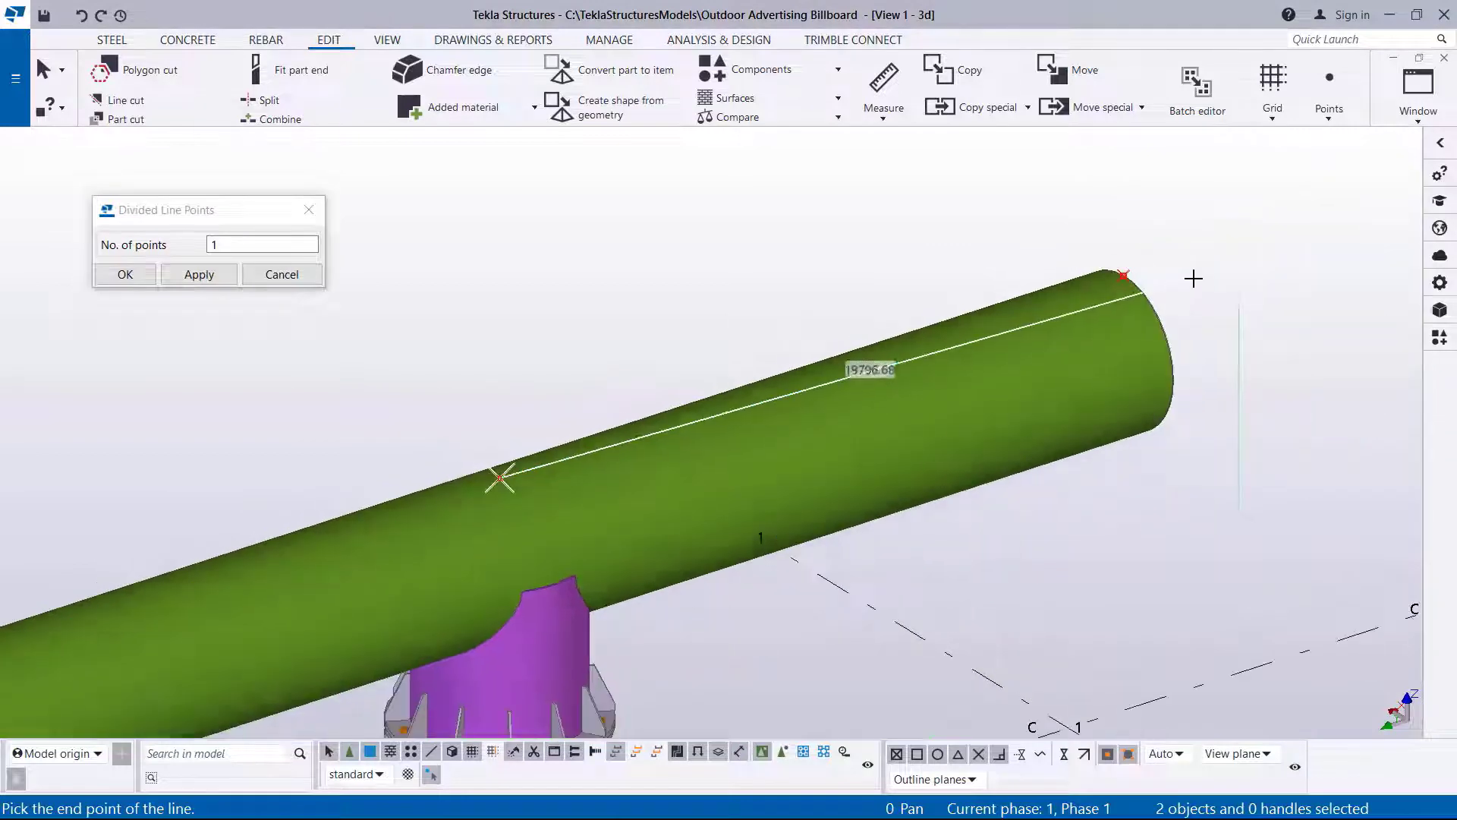
pyautogui.scroll(1, 1105, 289)
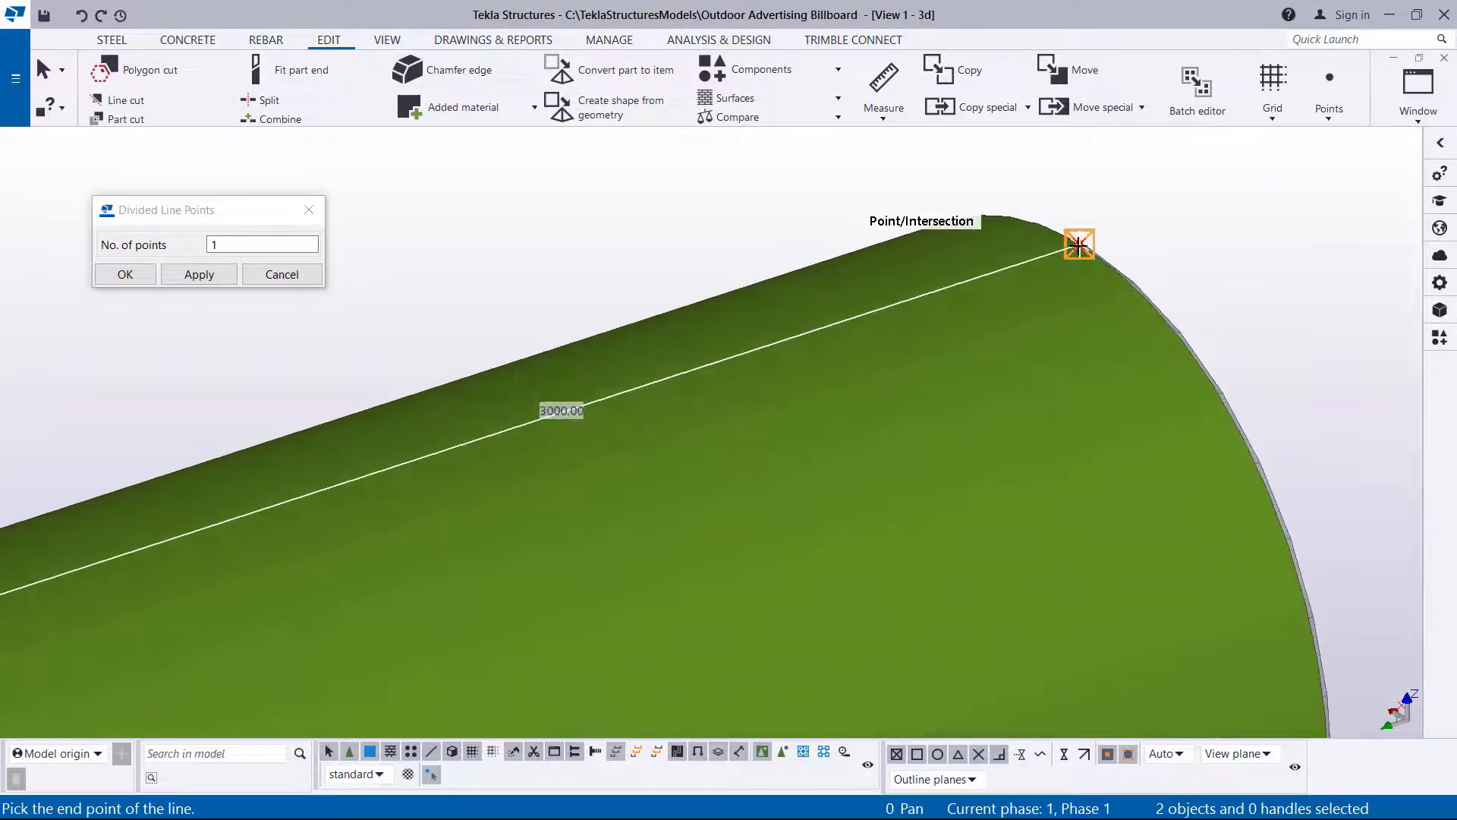
pyautogui.click(1080, 242)
pyautogui.rightClick(1207, 205)
pyautogui.click(1214, 213)
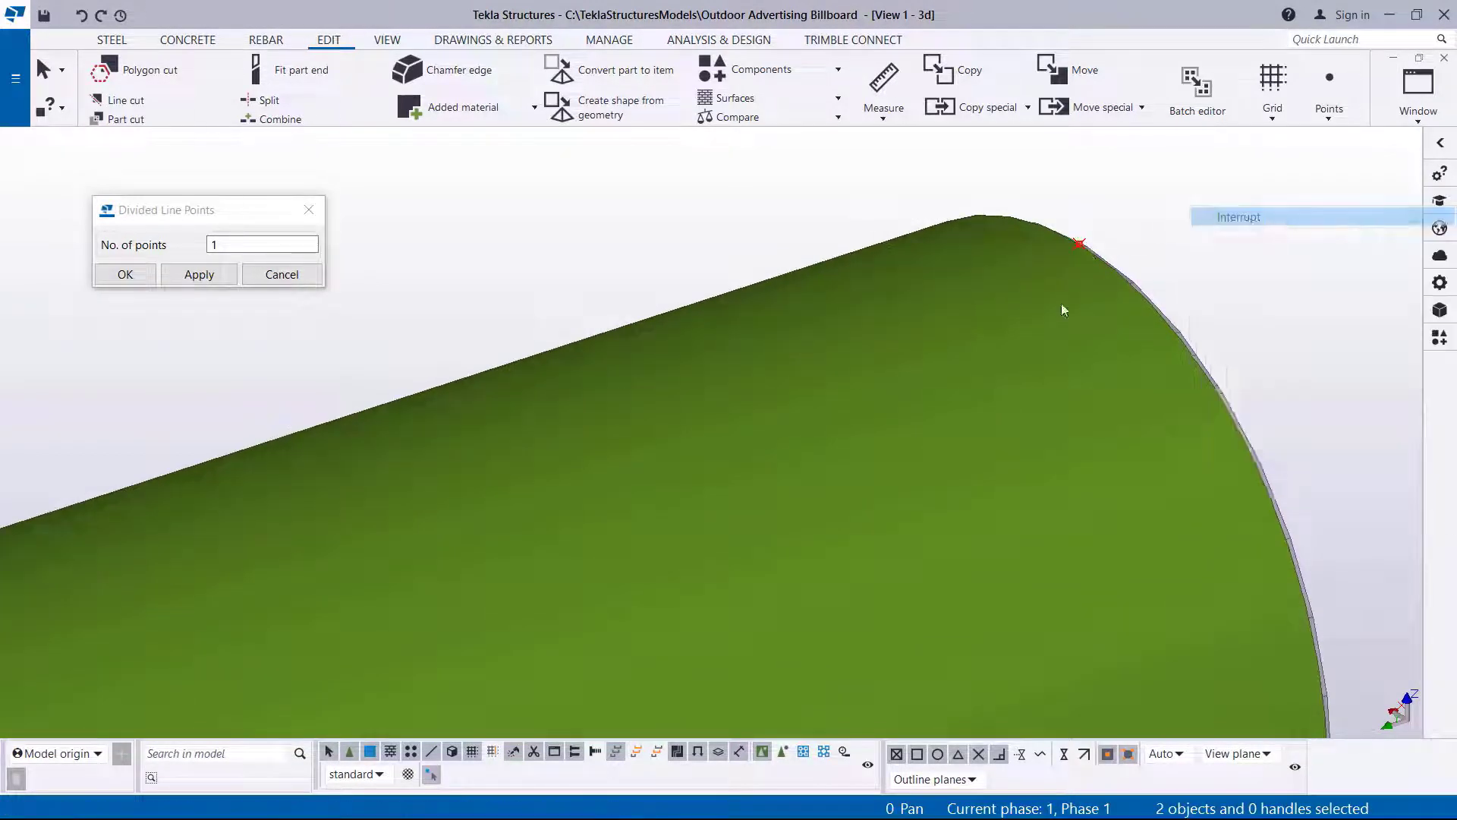
# - Copy the middle point toward the beam's near end, using the far-side quarter point as origin and the middle point as destination
pyautogui.scroll(-4, 1195, 304)
pyautogui.scroll(-3, 922, 371)
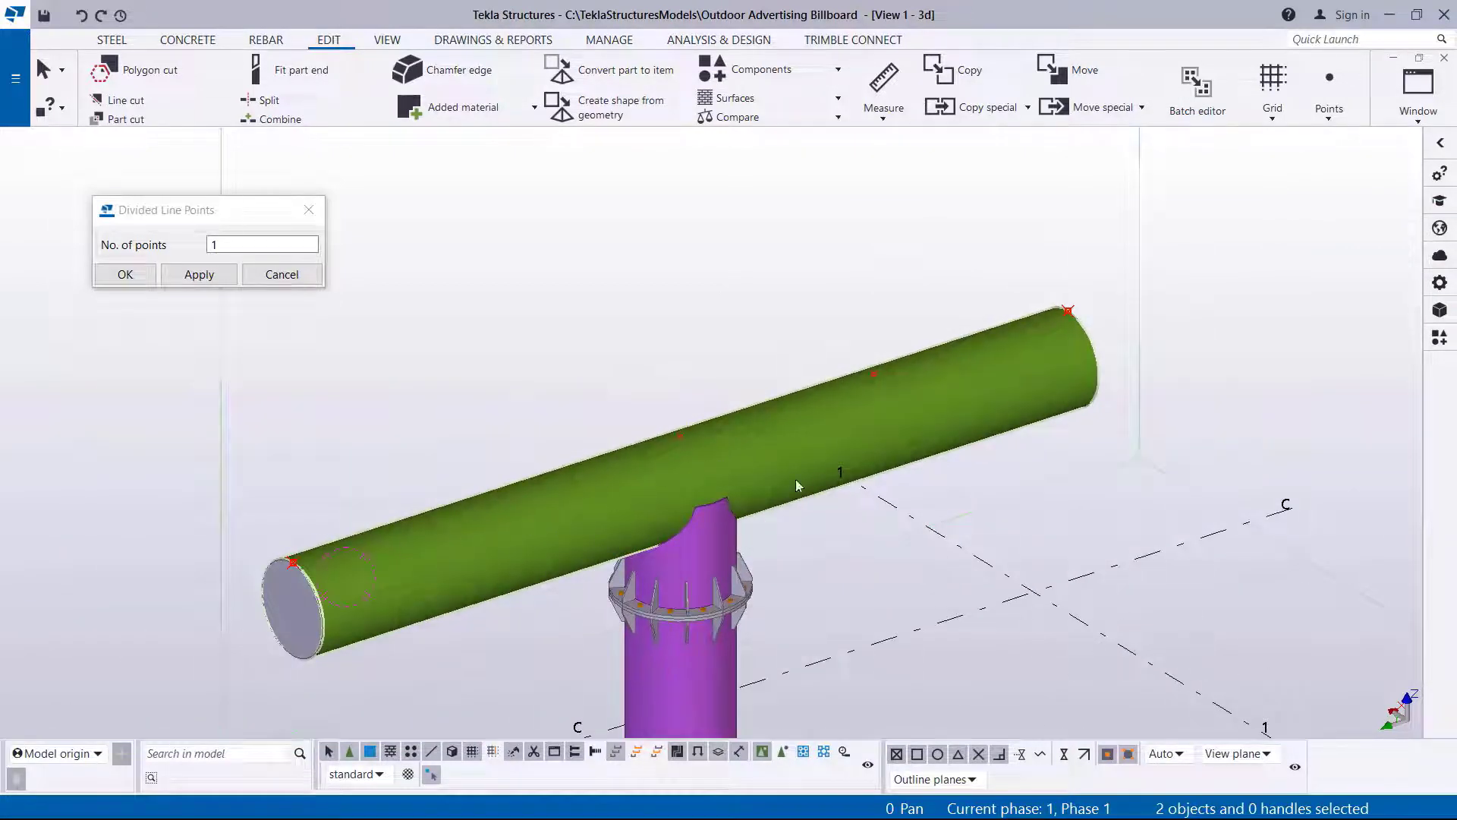
pyautogui.scroll(4, 685, 422)
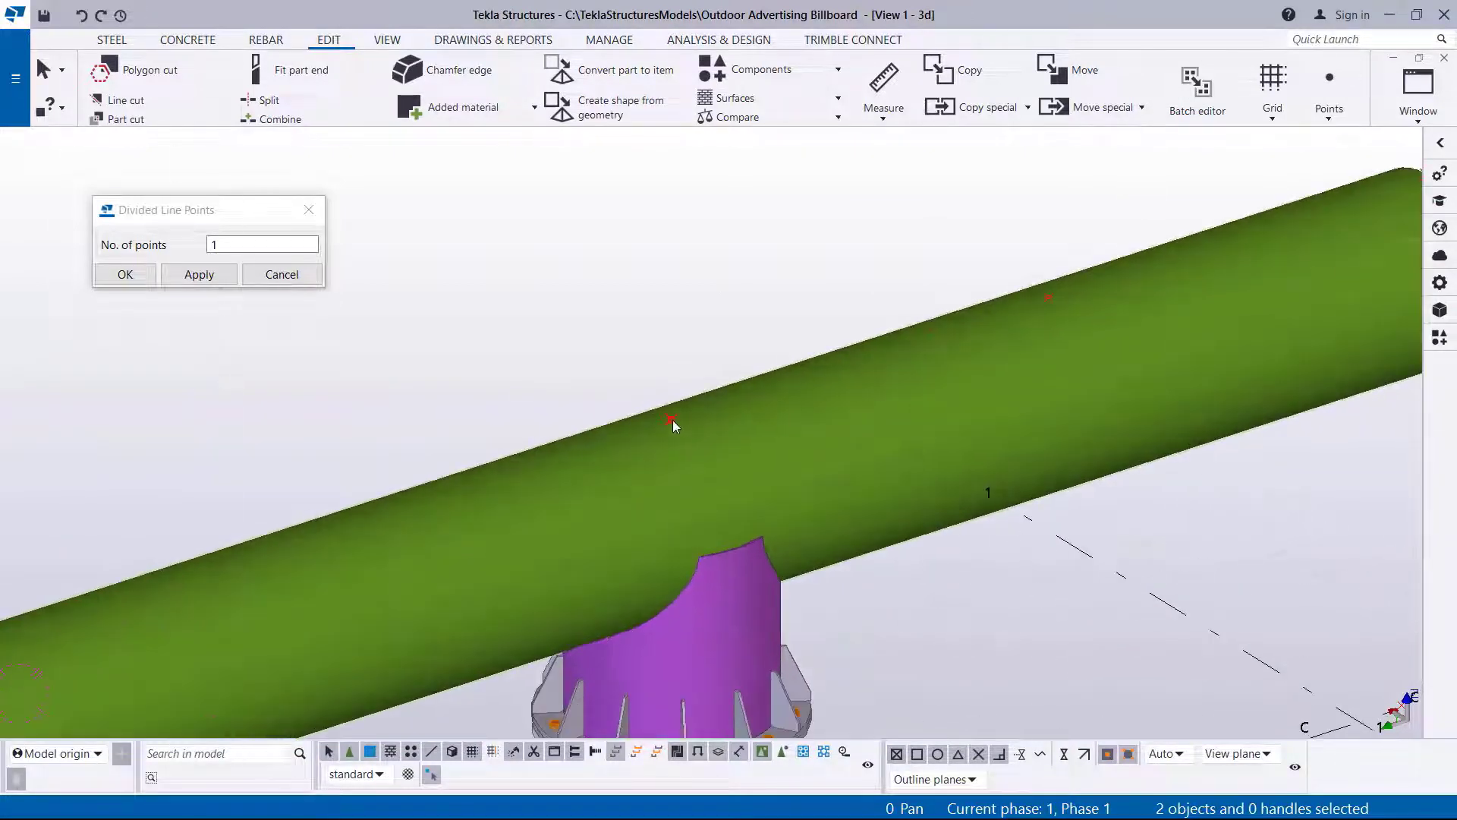
pyautogui.click(672, 420)
pyautogui.rightClick(763, 280)
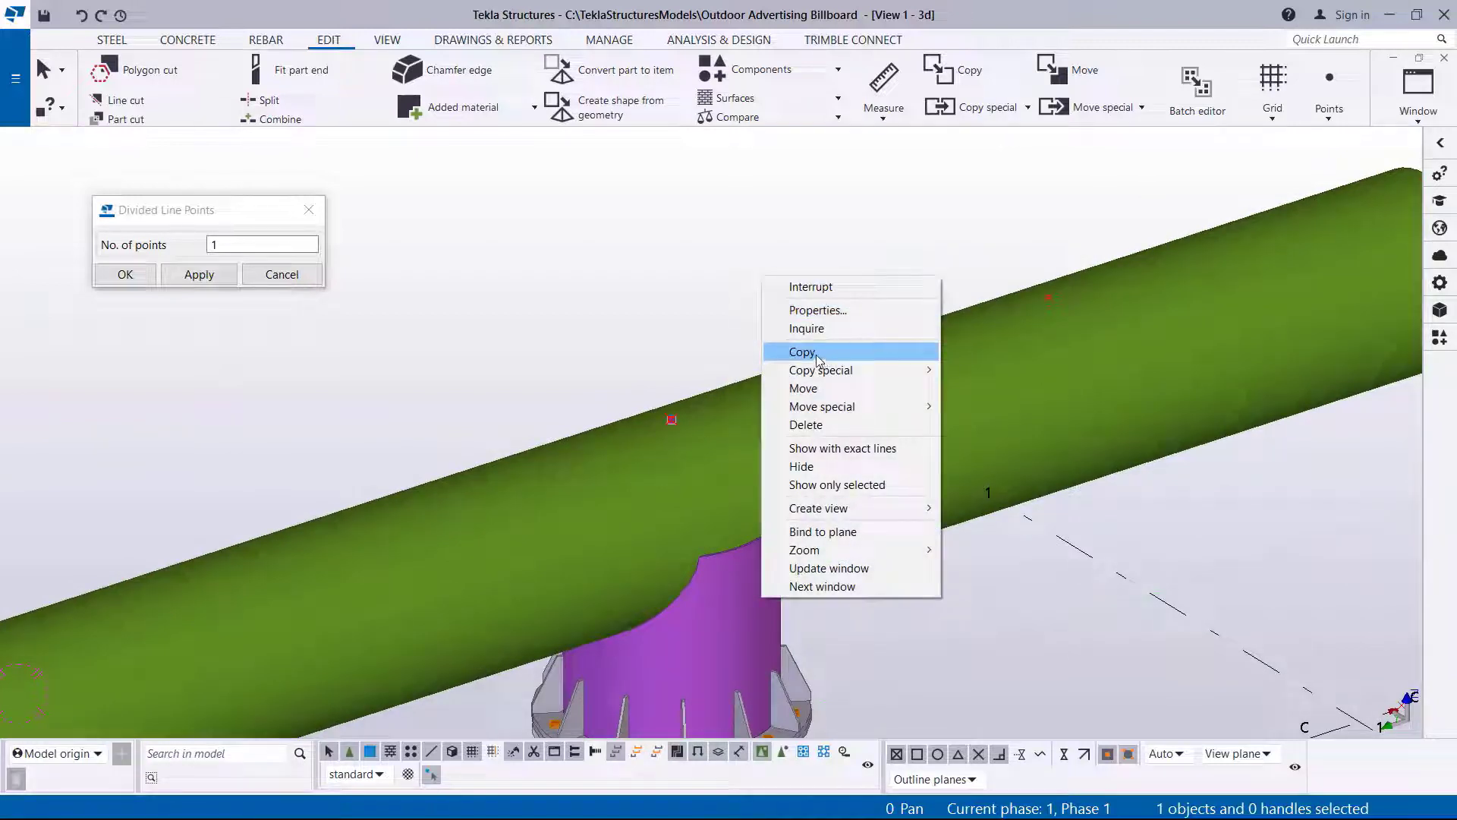
pyautogui.click(802, 352)
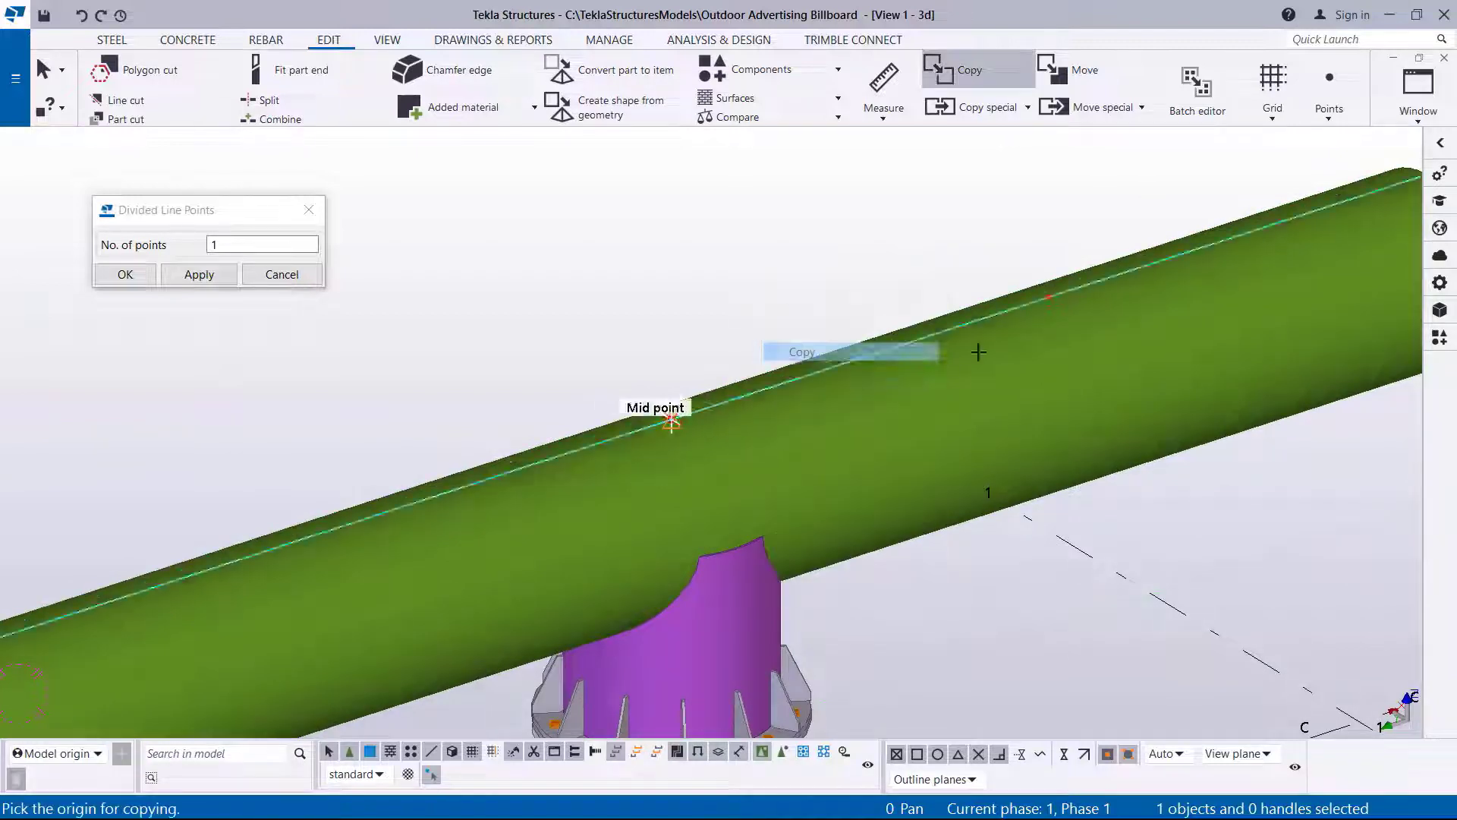
pyautogui.click(1049, 298)
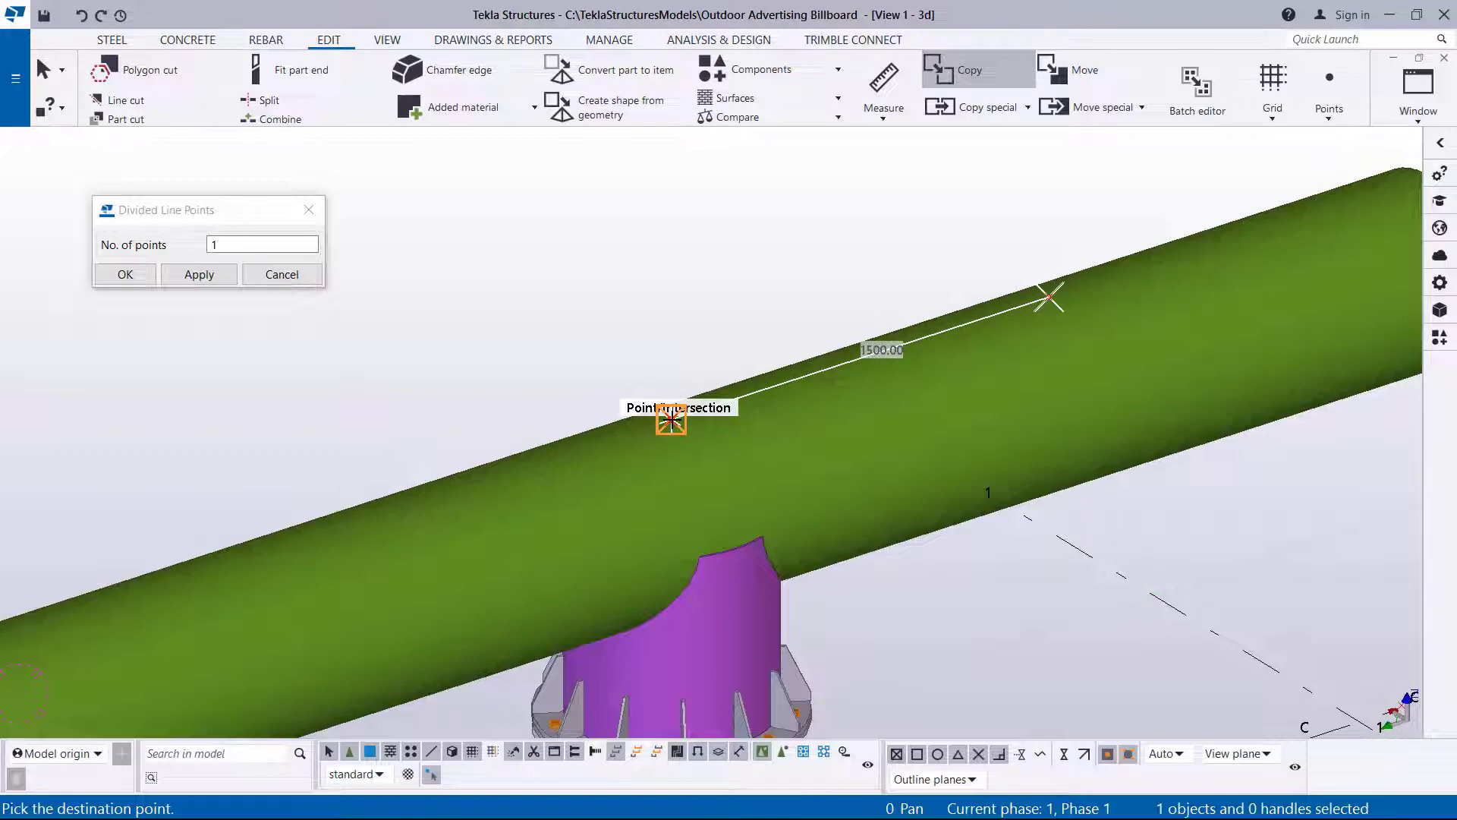
pyautogui.click(671, 420)
pyautogui.rightClick(795, 274)
pyautogui.click(835, 280)
pyautogui.scroll(-3, 697, 417)
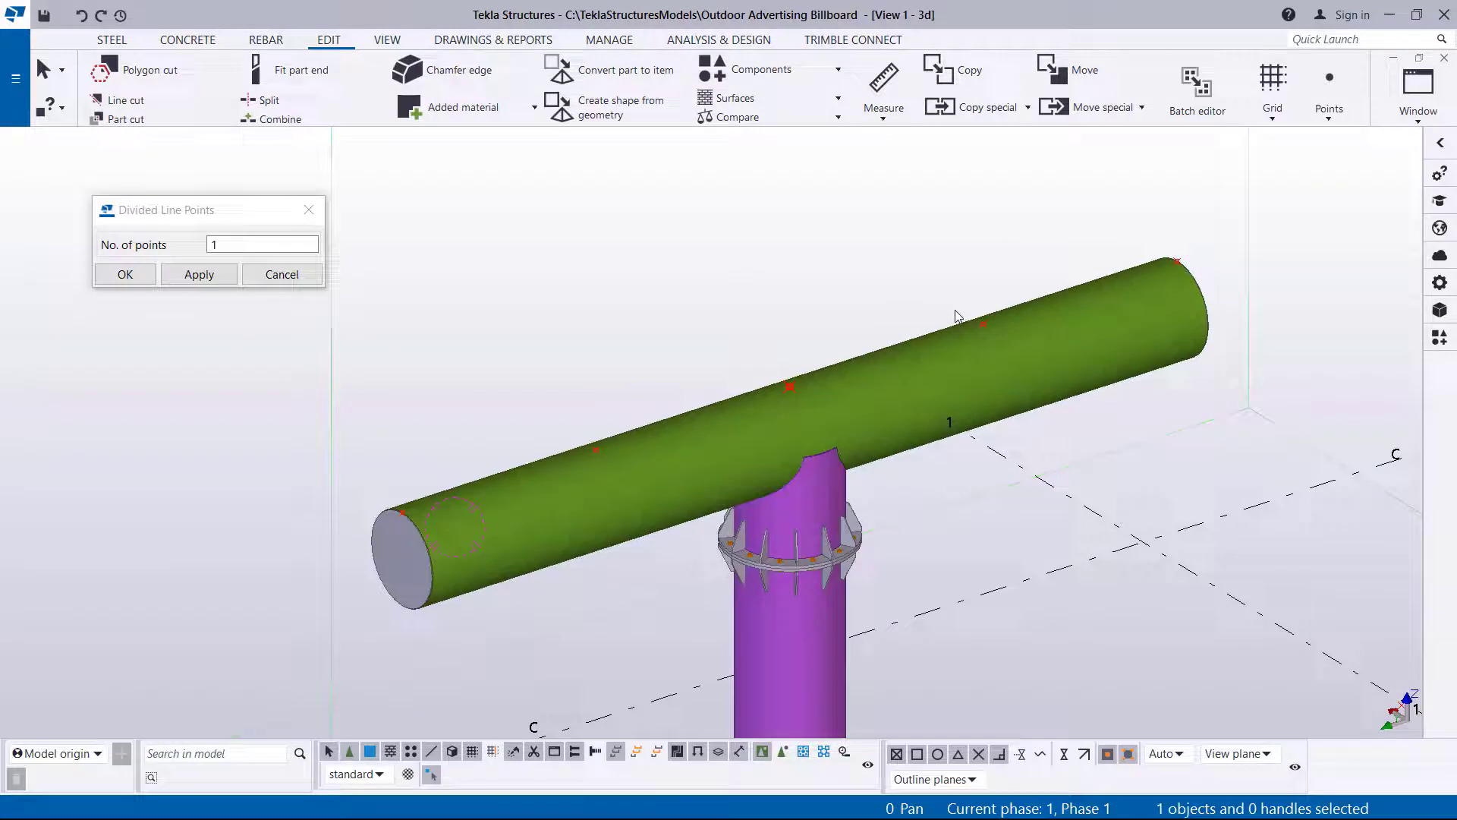
pyautogui.click(124, 274)
# - Measure the distance between the far-side quarter point and the middle point along the top of the horizontal pipe beam
pyautogui.click(878, 111)
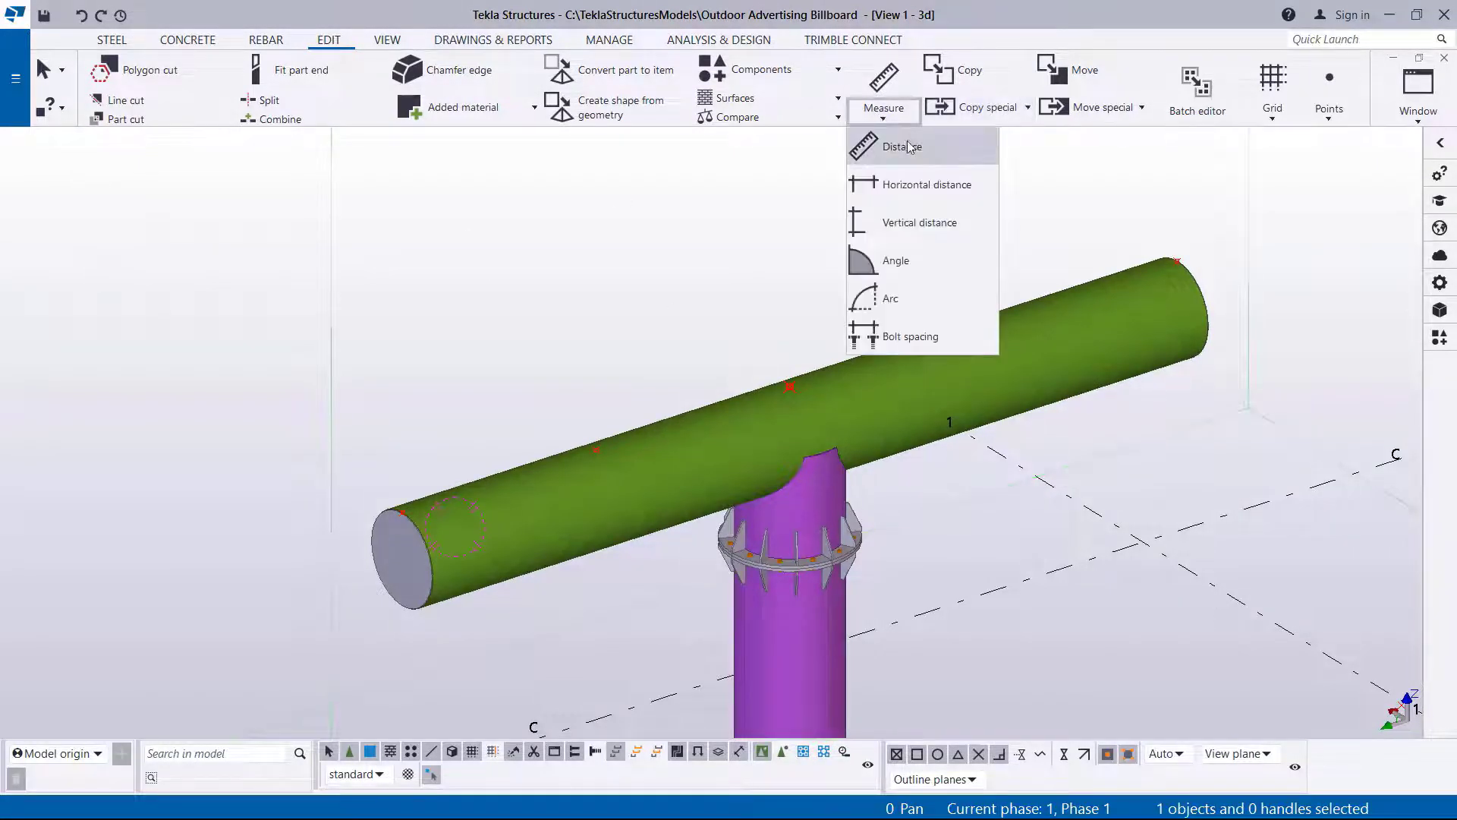
pyautogui.click(886, 140)
pyautogui.scroll(5, 984, 282)
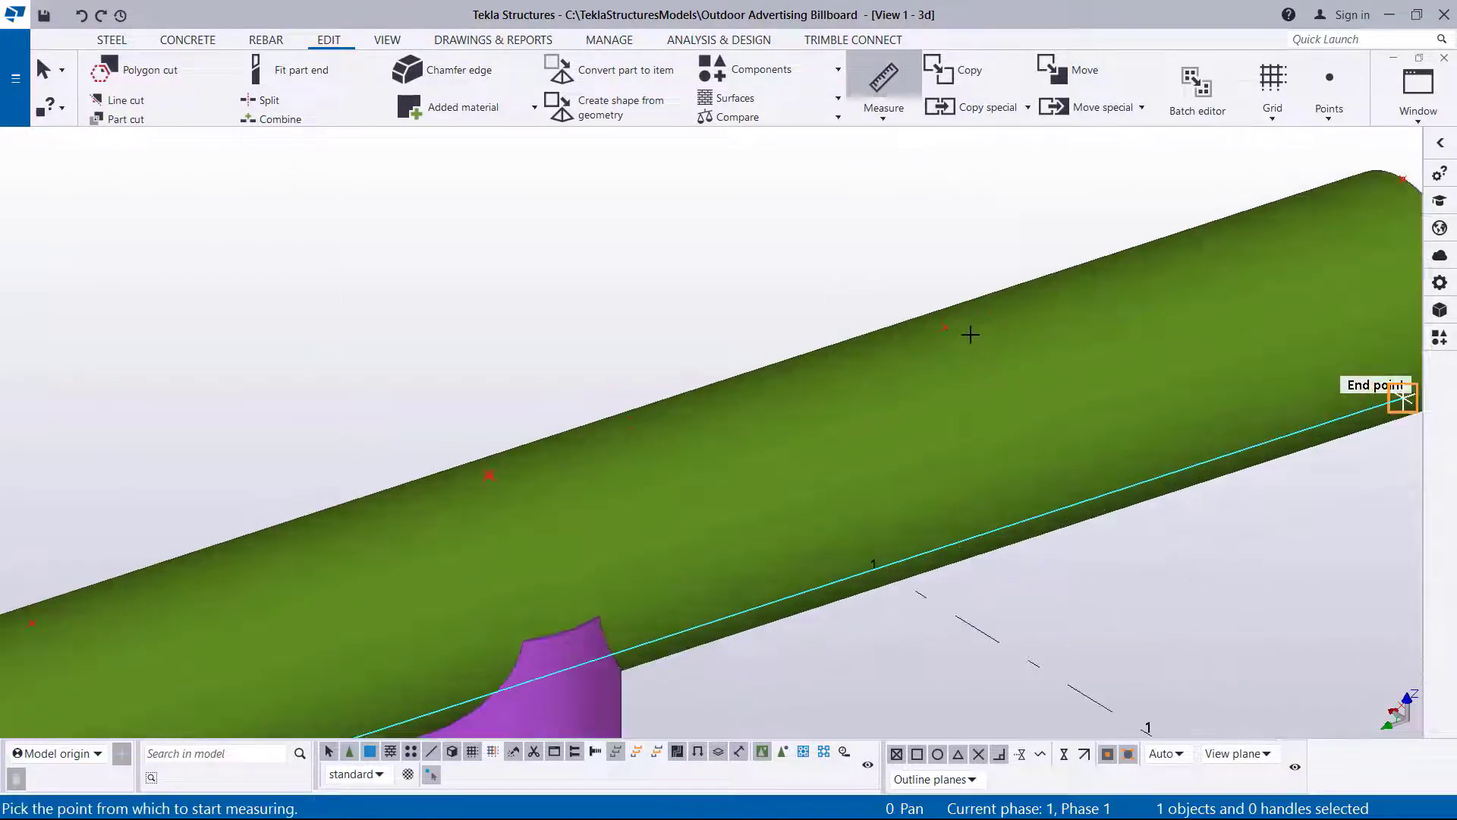
pyautogui.click(947, 326)
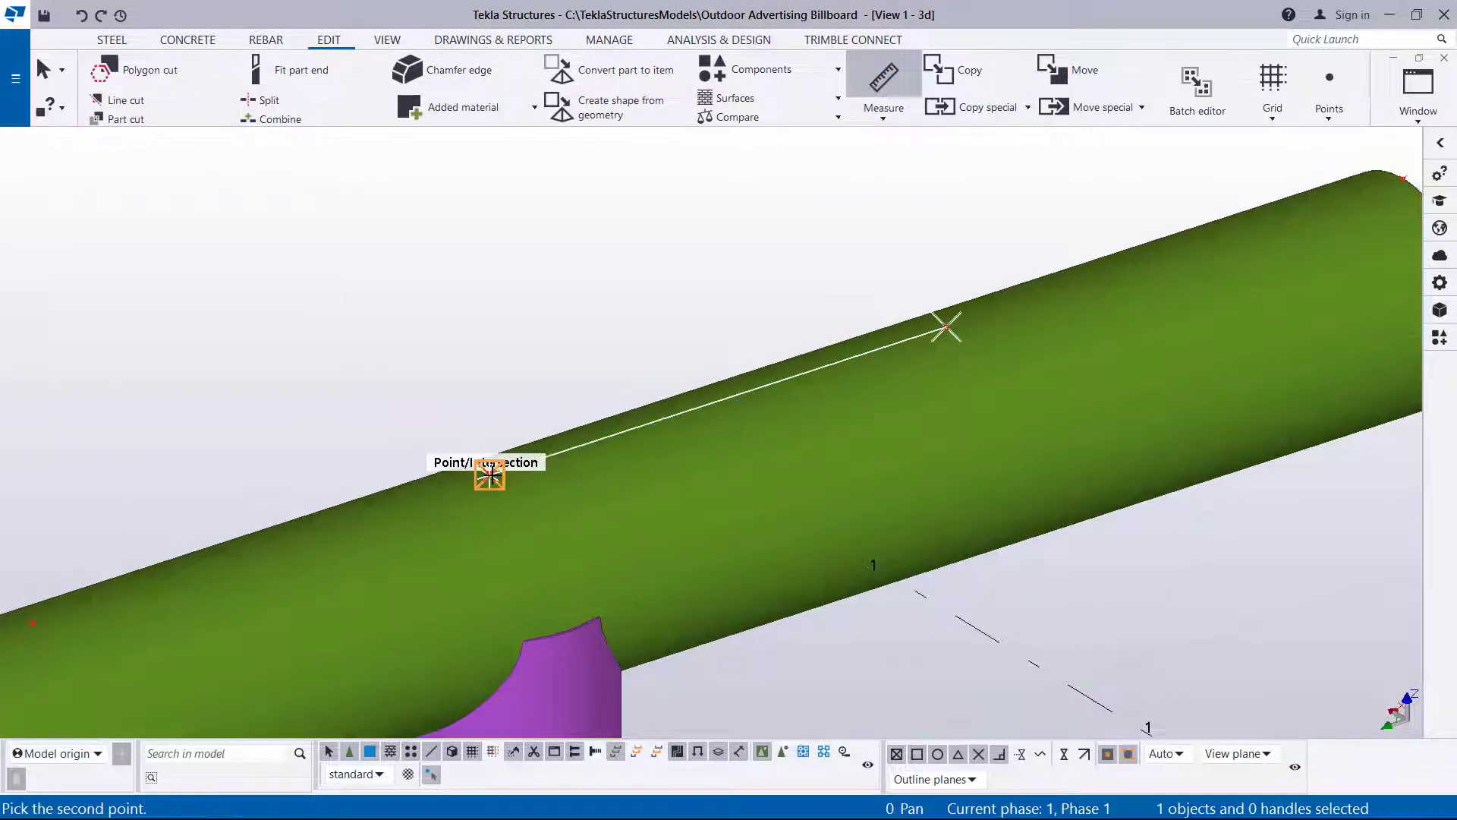
pyautogui.click(490, 474)
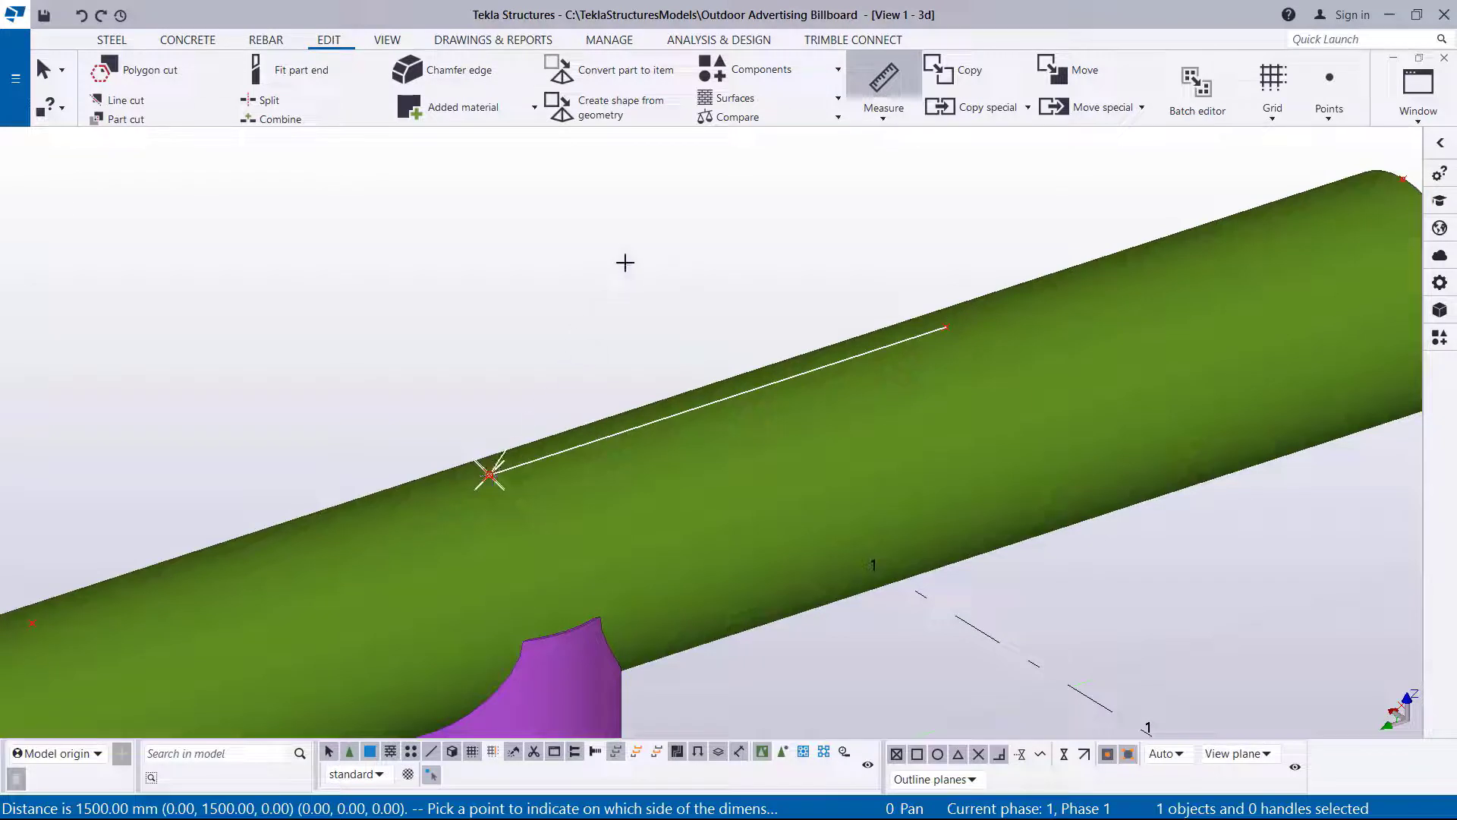
pyautogui.rightClick(655, 218)
pyautogui.click(689, 230)
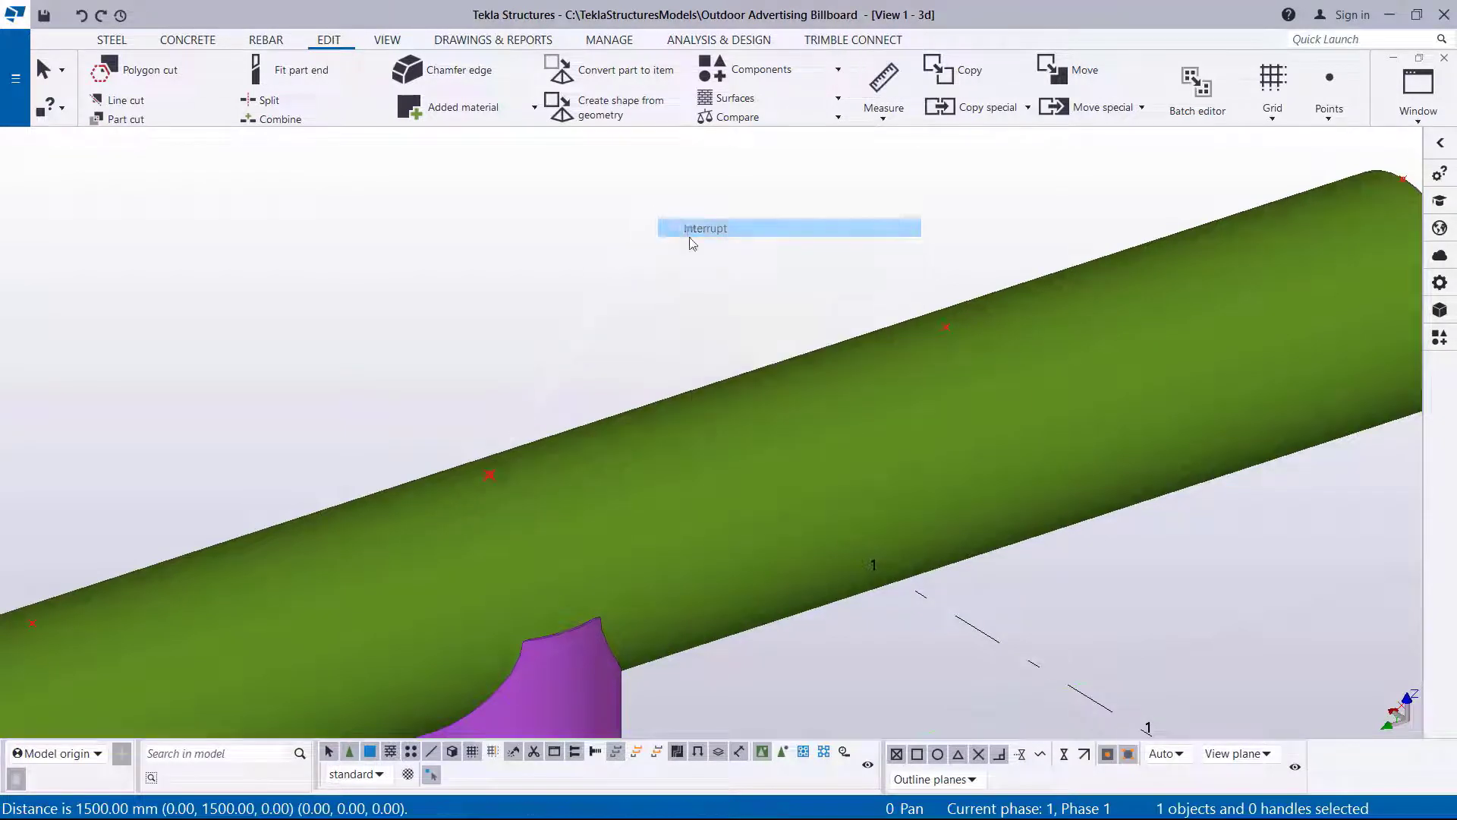
pyautogui.scroll(-2, 962, 321)
pyautogui.scroll(-2, 1036, 307)
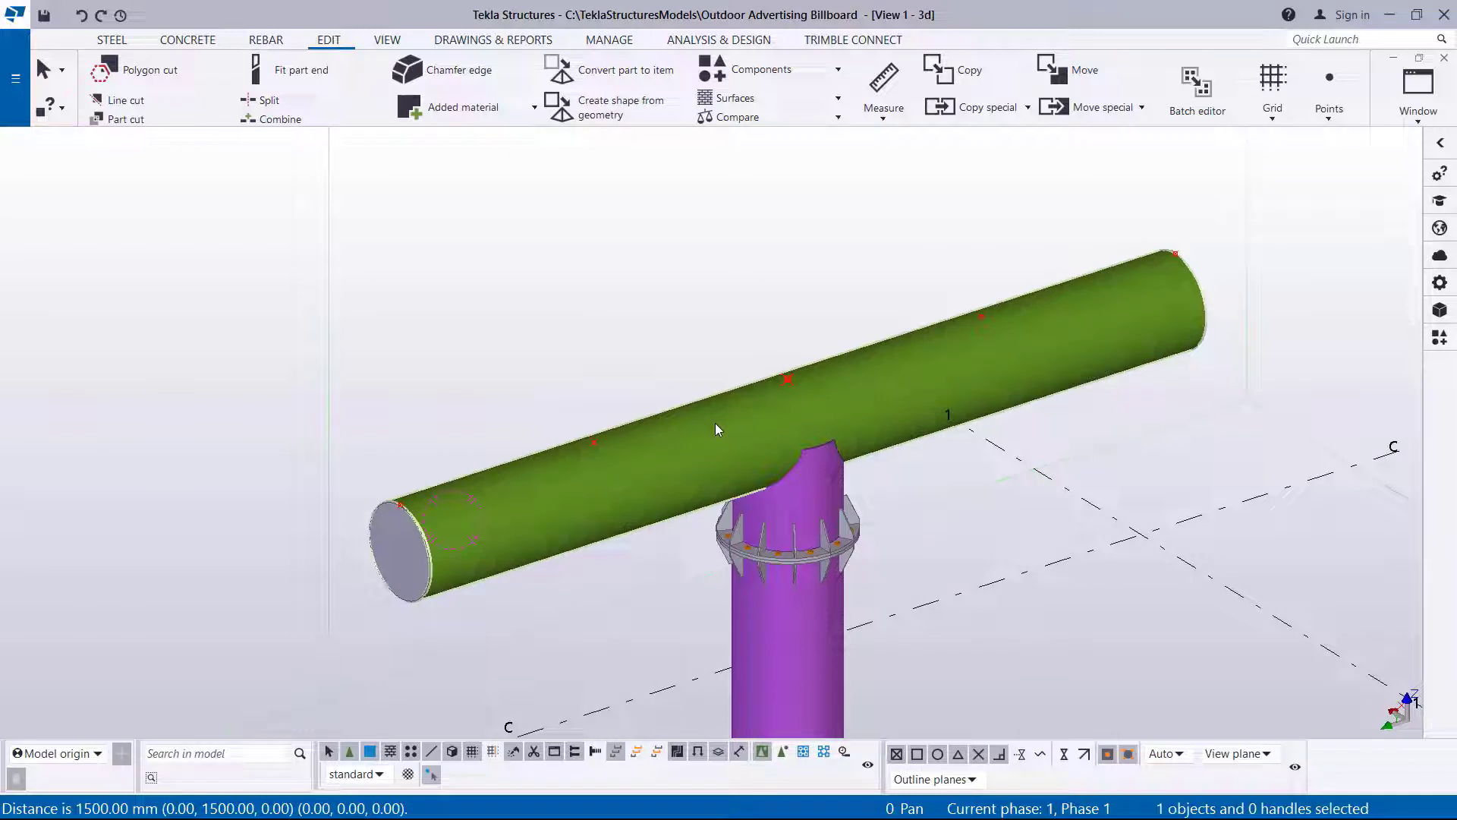
# - Examine the points at both ends of the horizontal pipe beam's top edge and their position relative to the intermediate points
pyautogui.scroll(5, 408, 508)
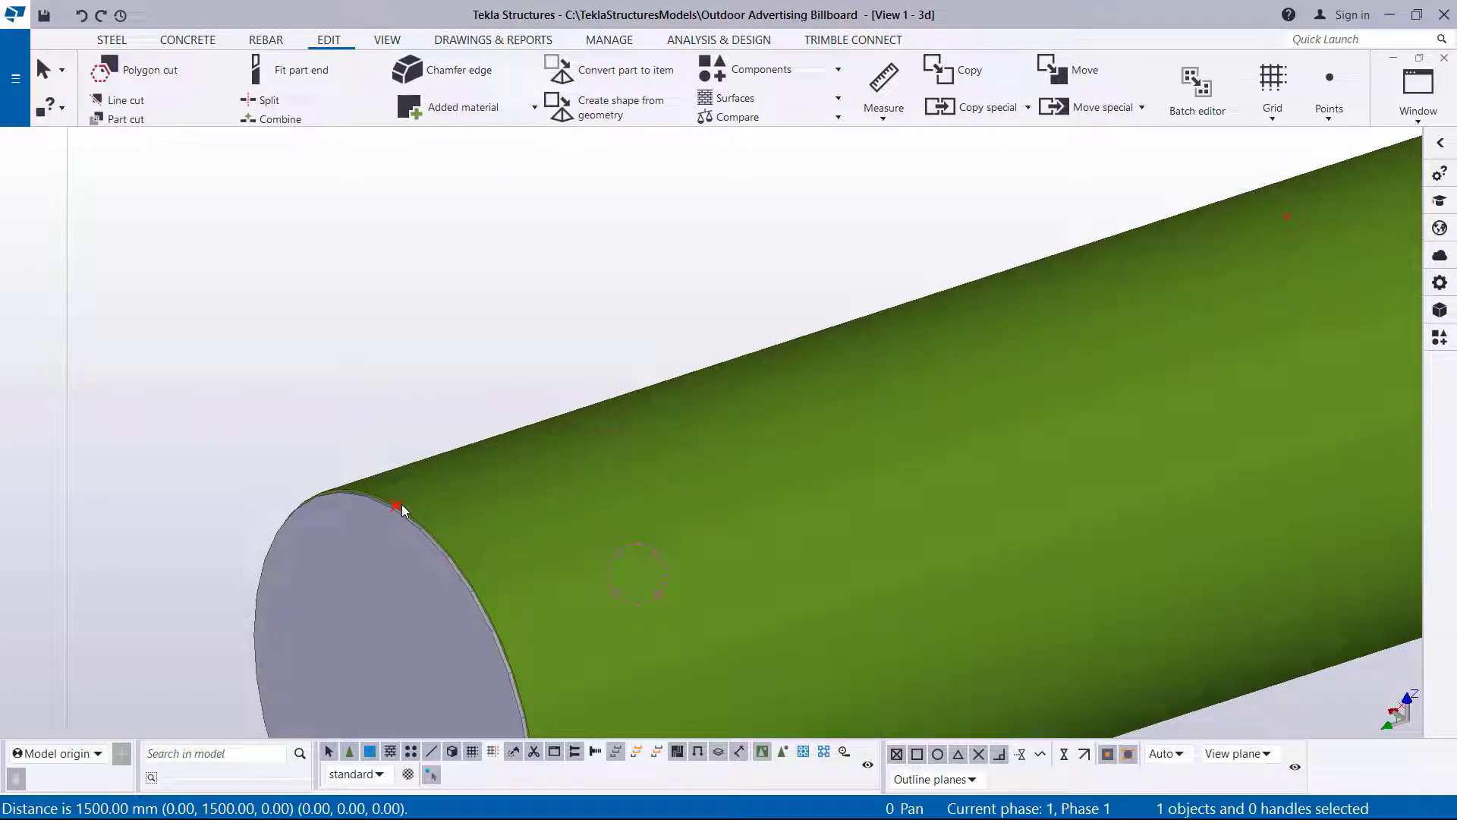
pyautogui.scroll(-2, 367, 602)
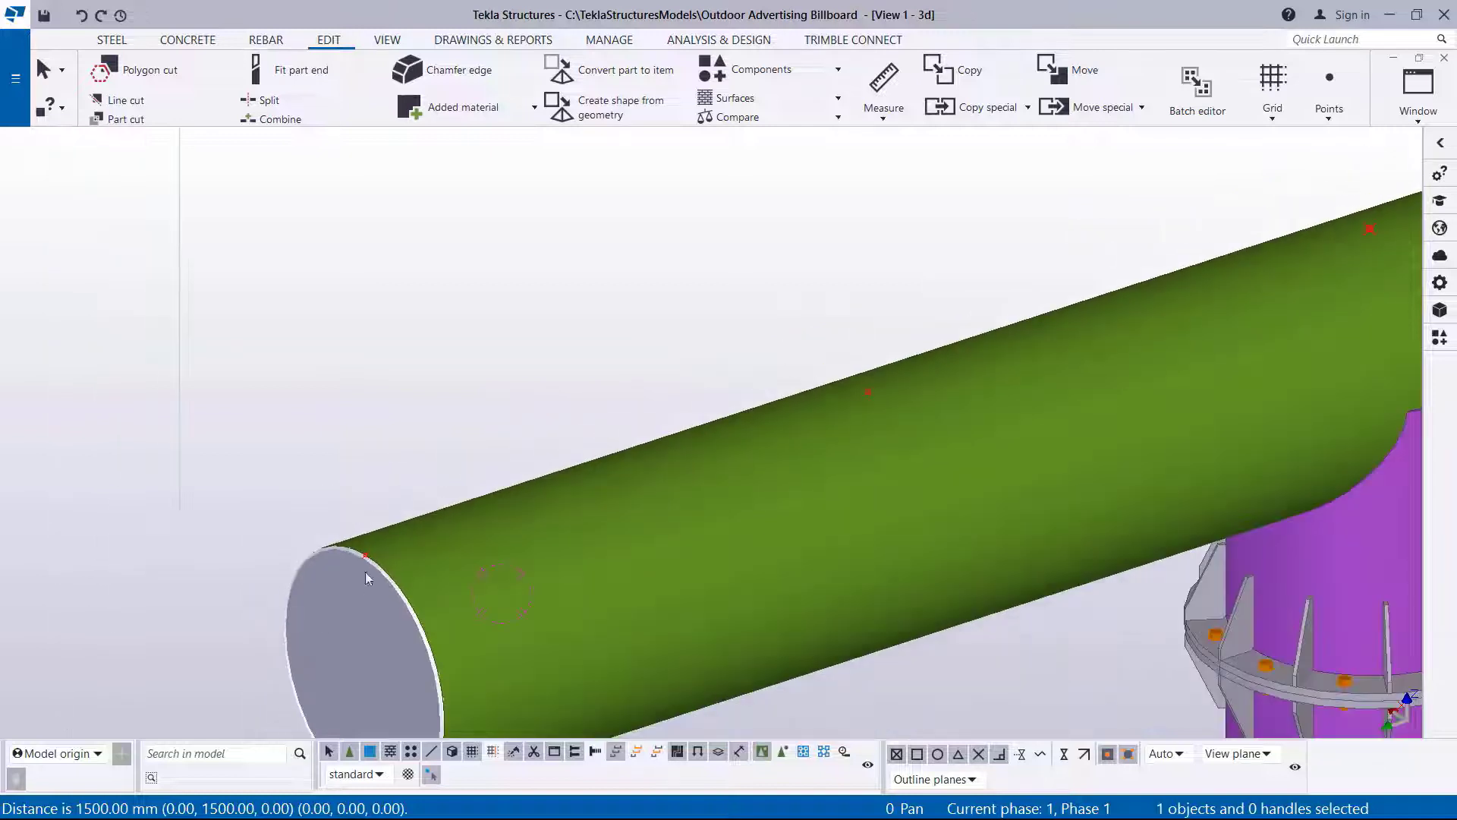
pyautogui.scroll(-3, 366, 572)
pyautogui.scroll(2, 590, 544)
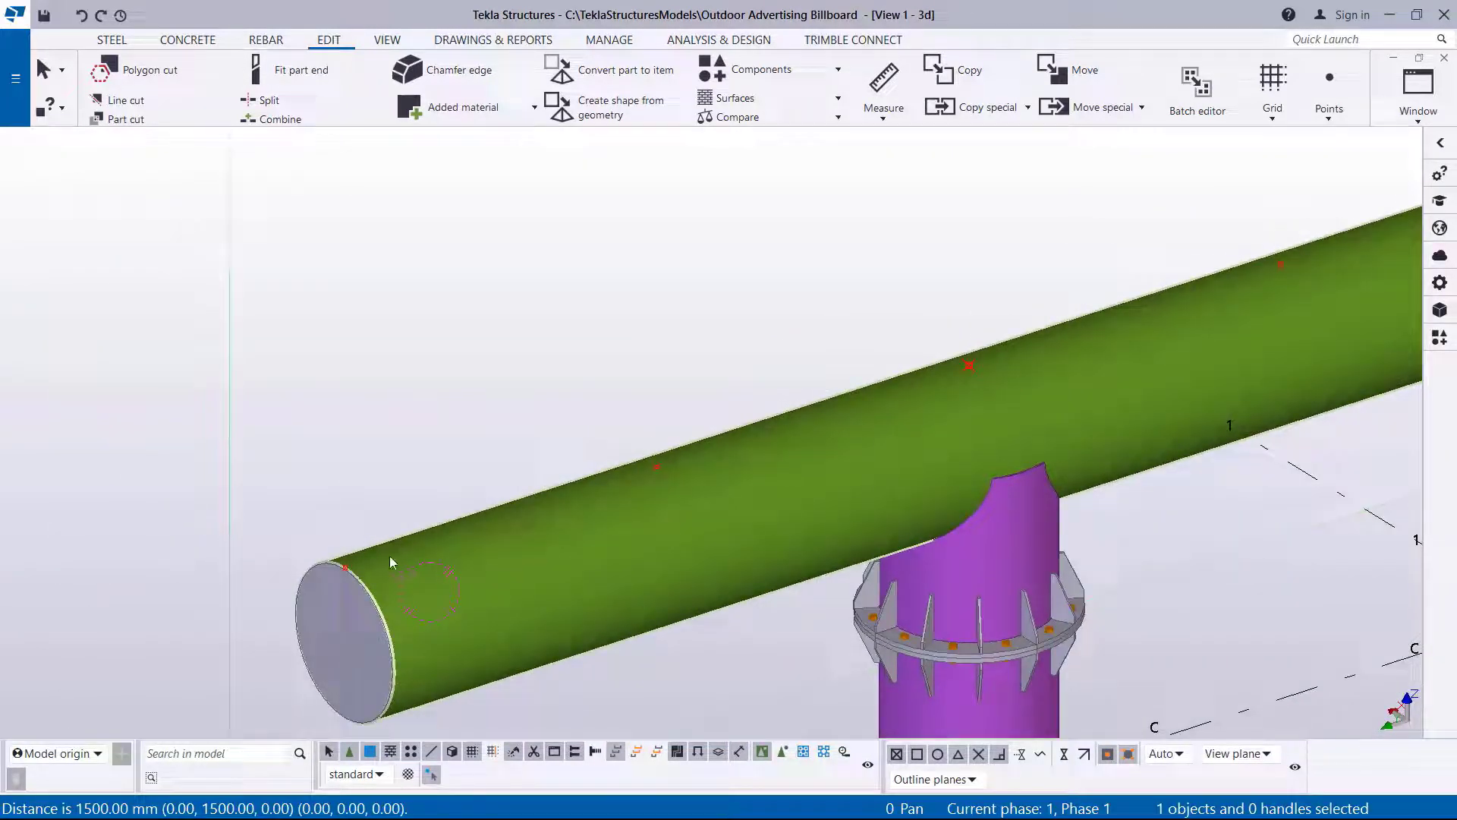
pyautogui.scroll(-2, 667, 486)
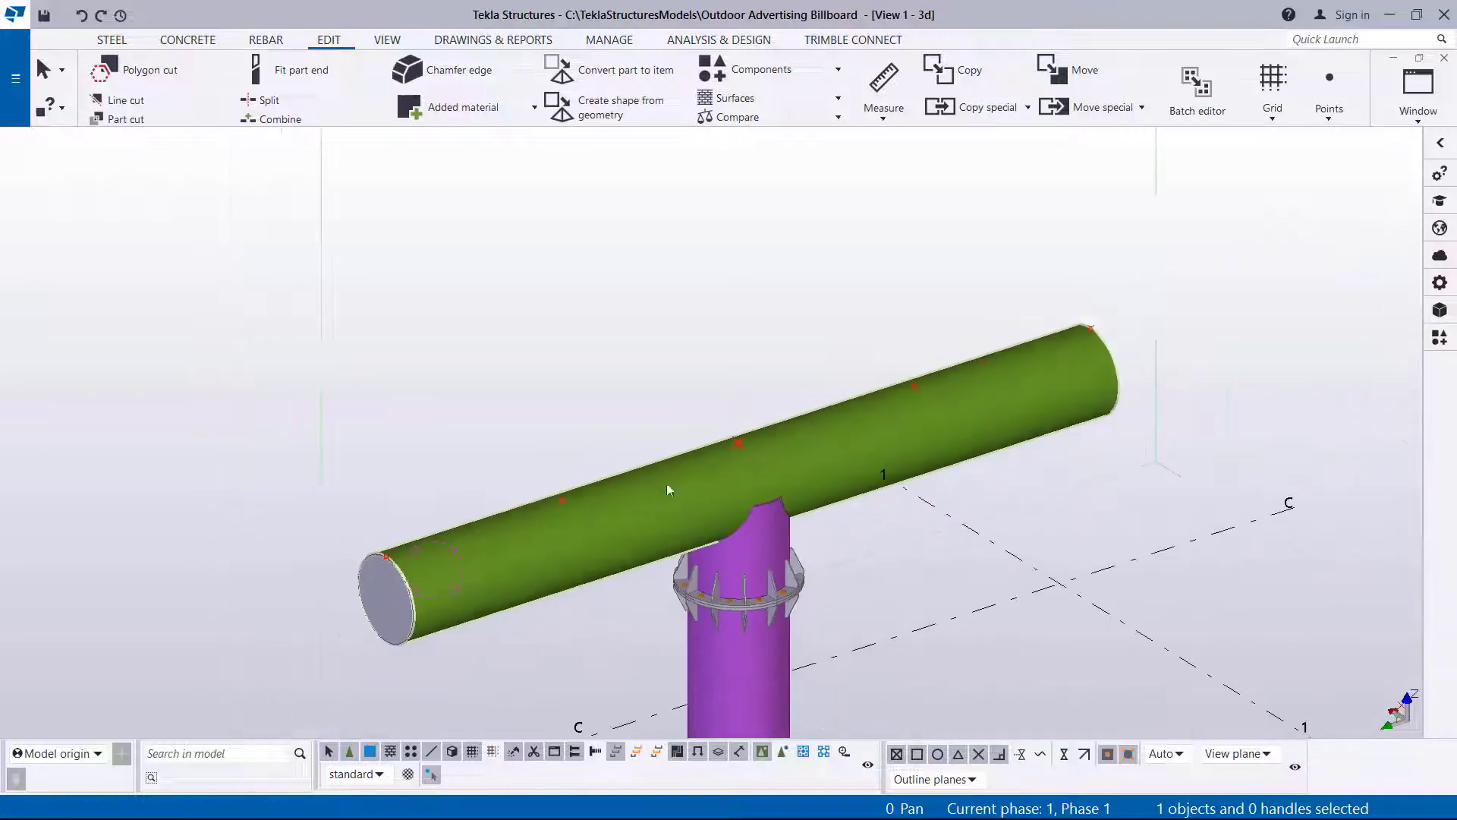
pyautogui.scroll(4, 1070, 359)
pyautogui.scroll(-1, 1063, 343)
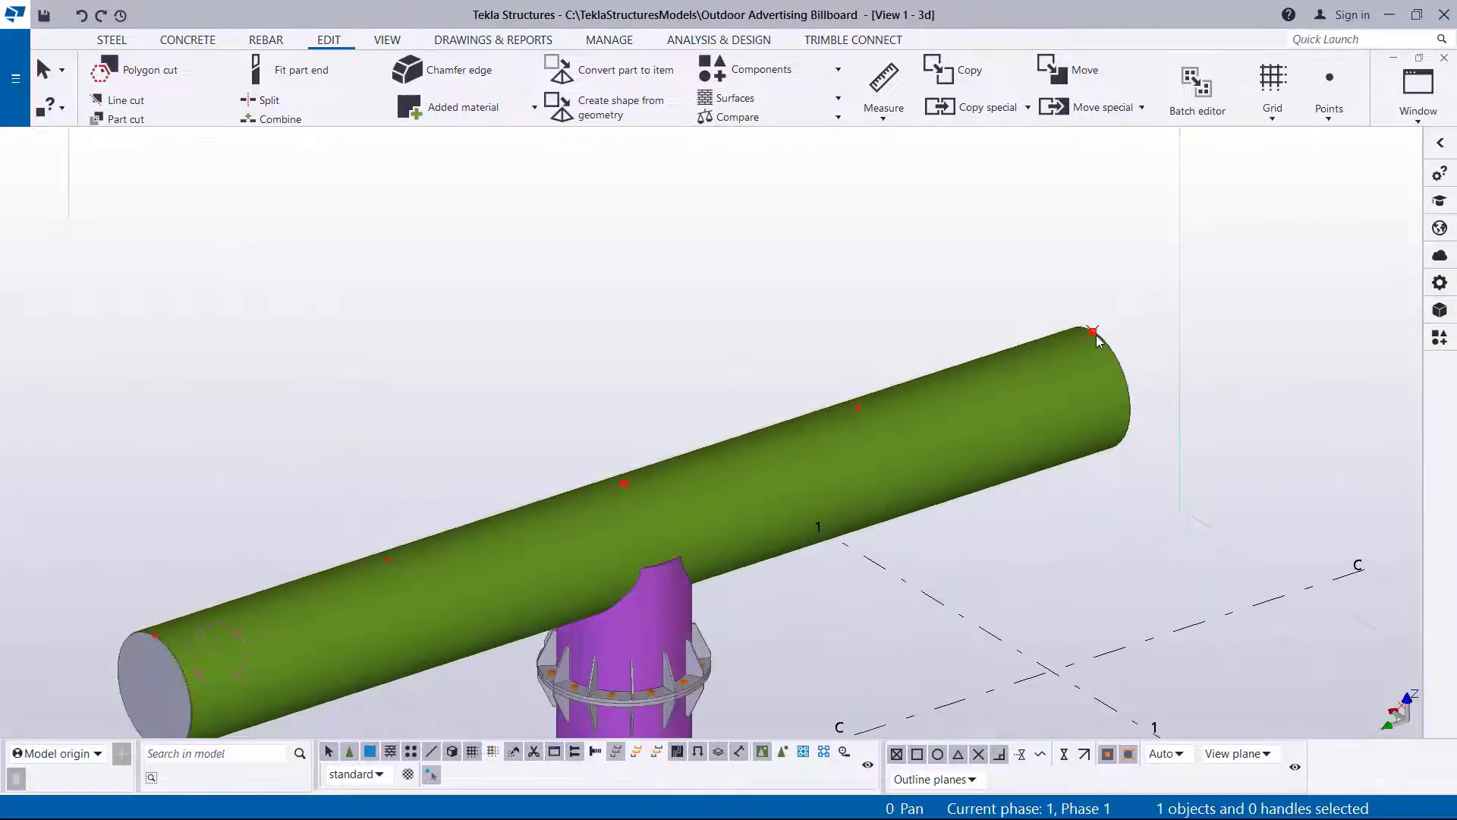
pyautogui.scroll(3, 170, 637)
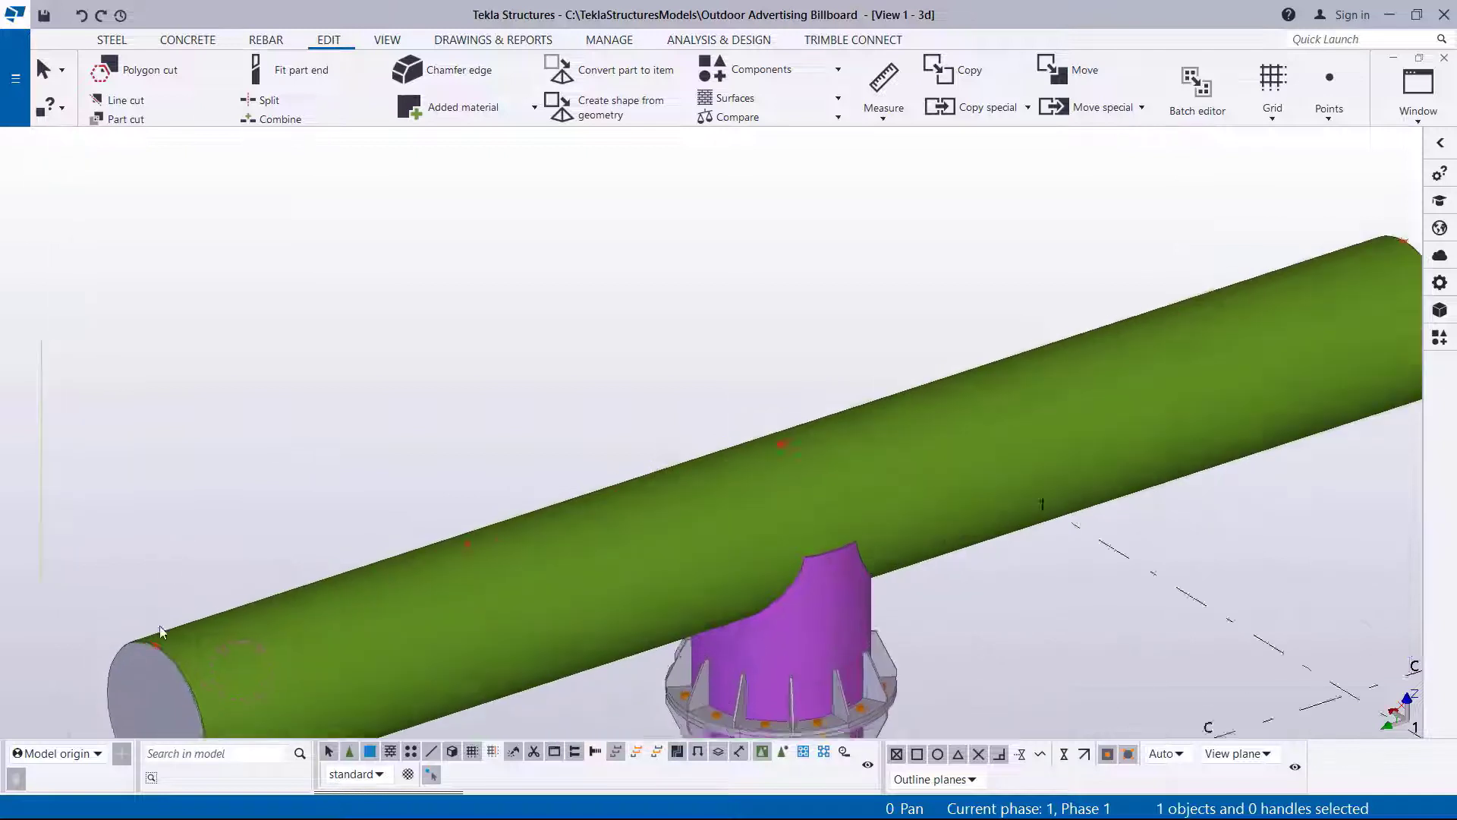
# - Move the top point at the horizontal pipe beam's near end linearly by -200 in dY, with dX and dZ at 0
pyautogui.scroll(2, 167, 649)
pyautogui.scroll(4, 167, 649)
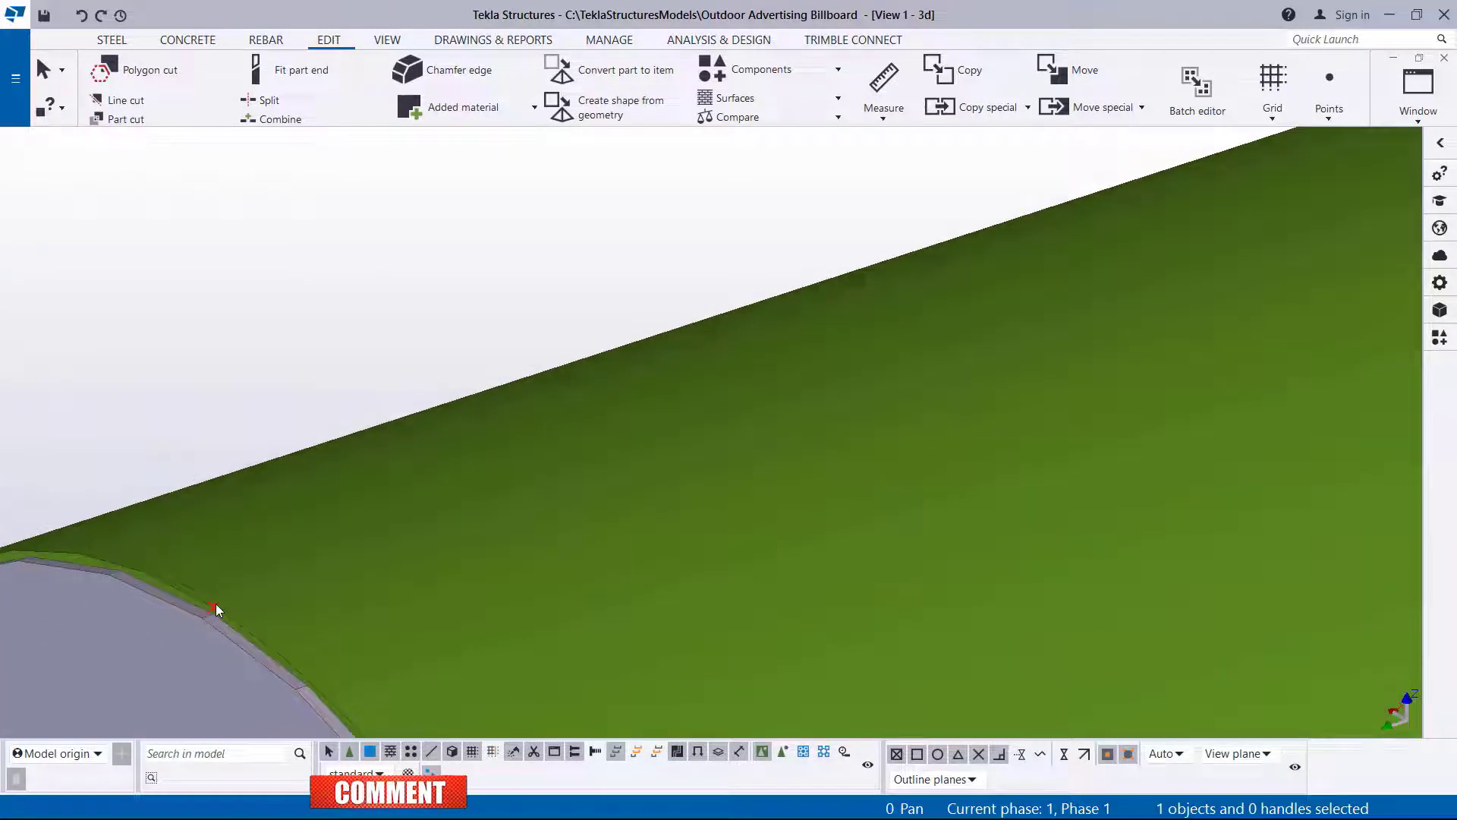
pyautogui.rightClick(215, 605)
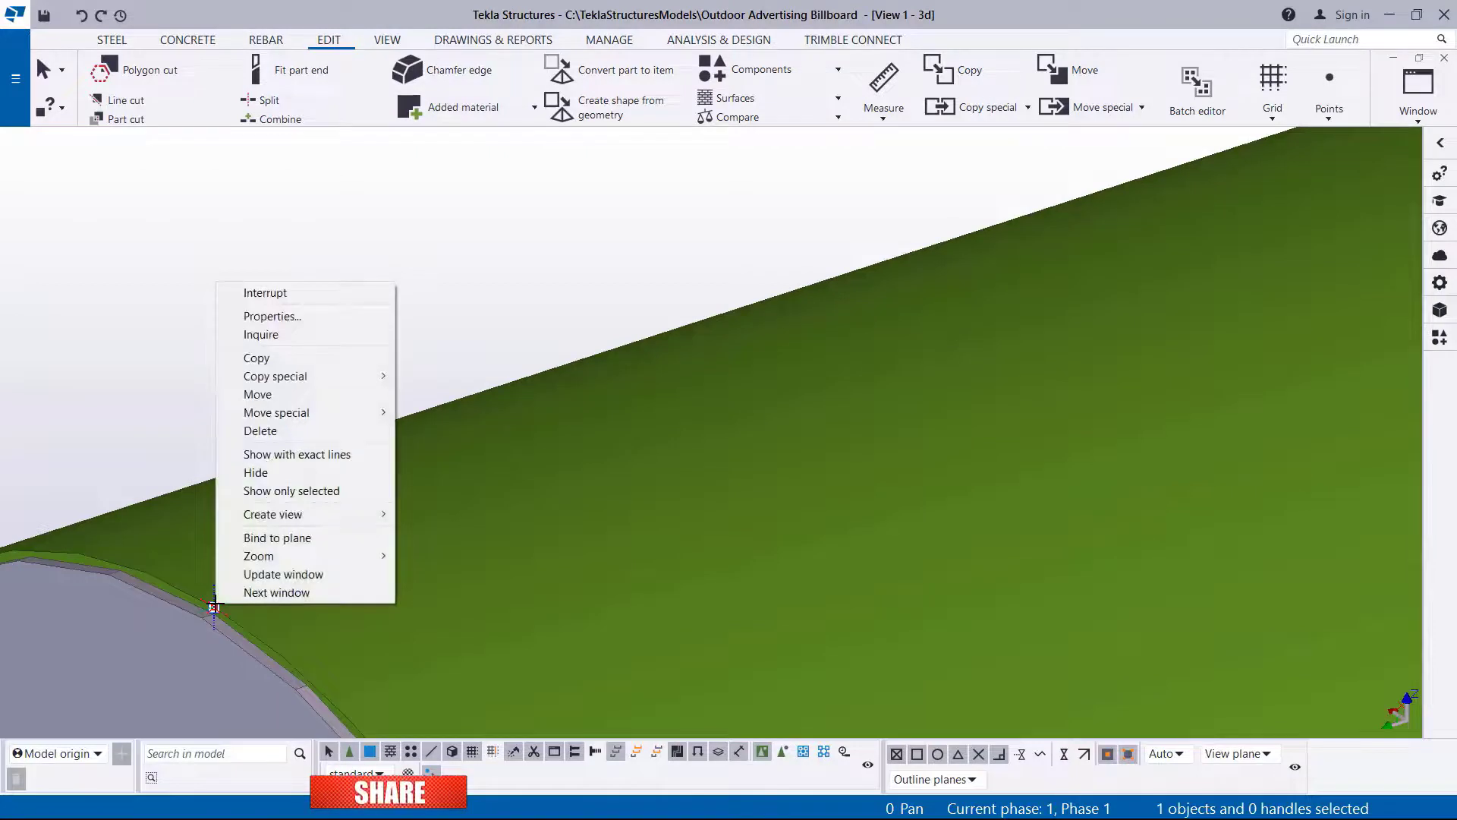
pyautogui.moveTo(324, 414)
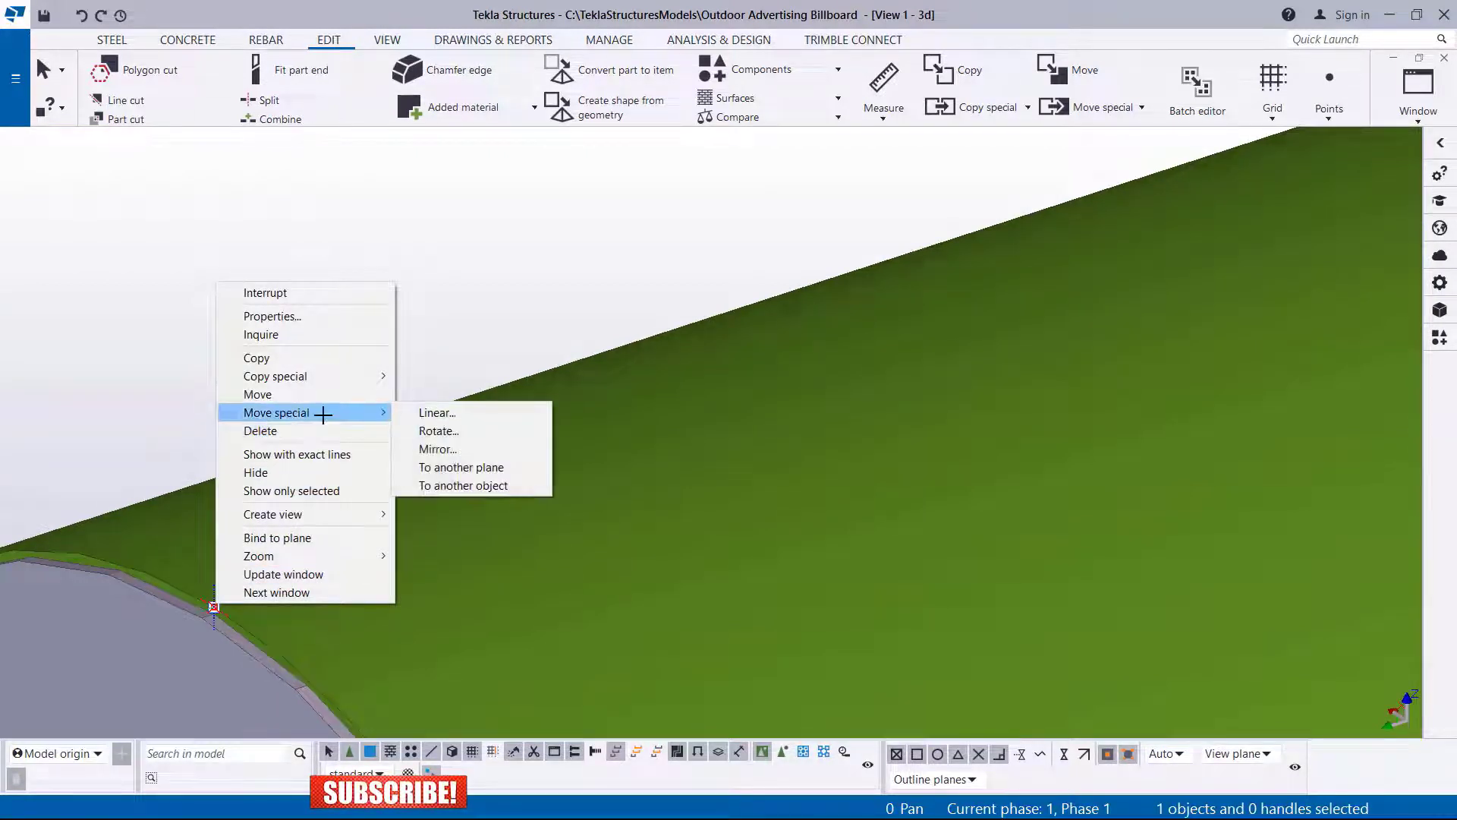
pyautogui.click(425, 413)
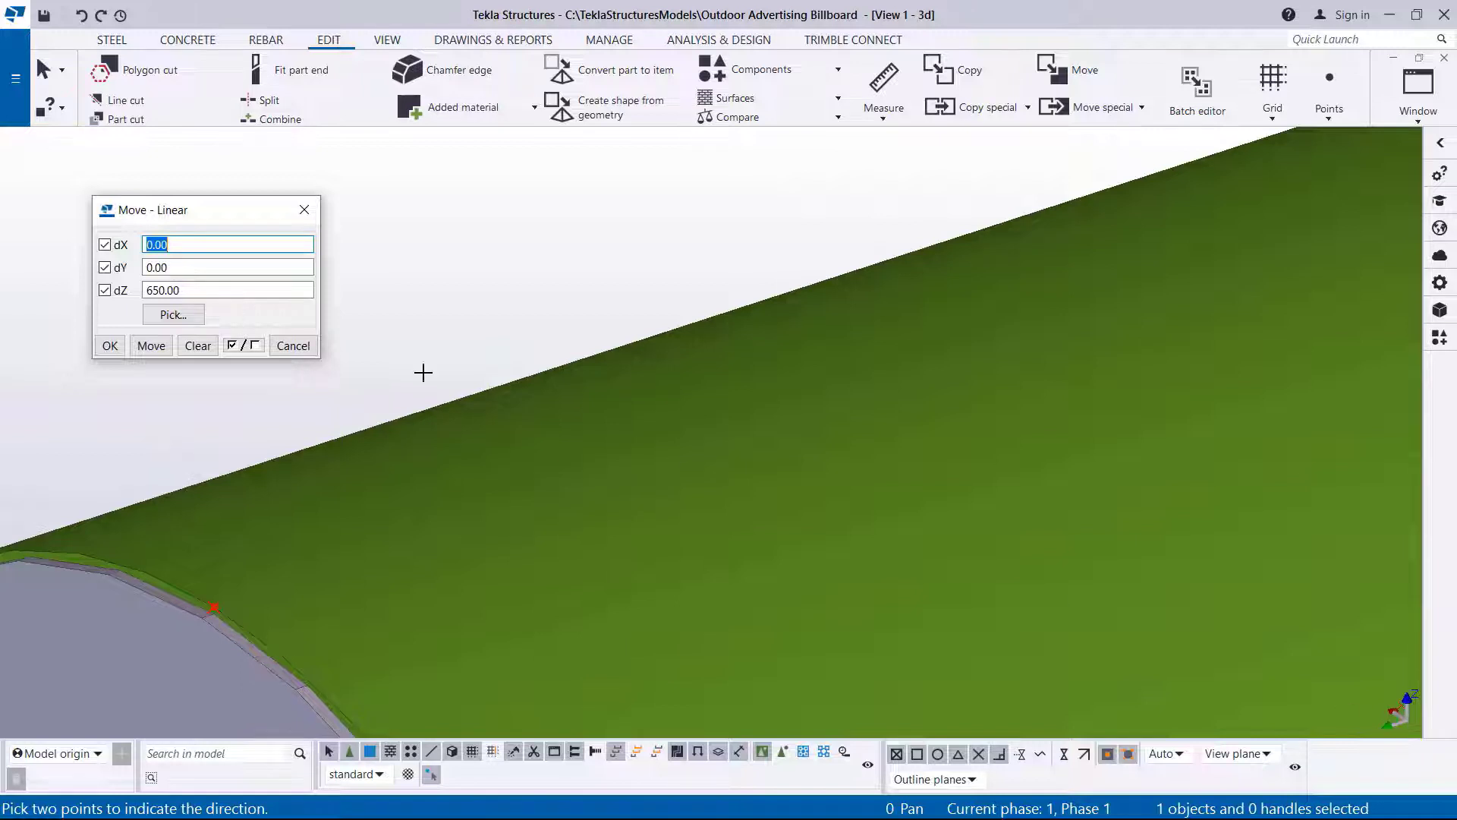
pyautogui.moveTo(206, 290); pyautogui.dragTo(110, 285)
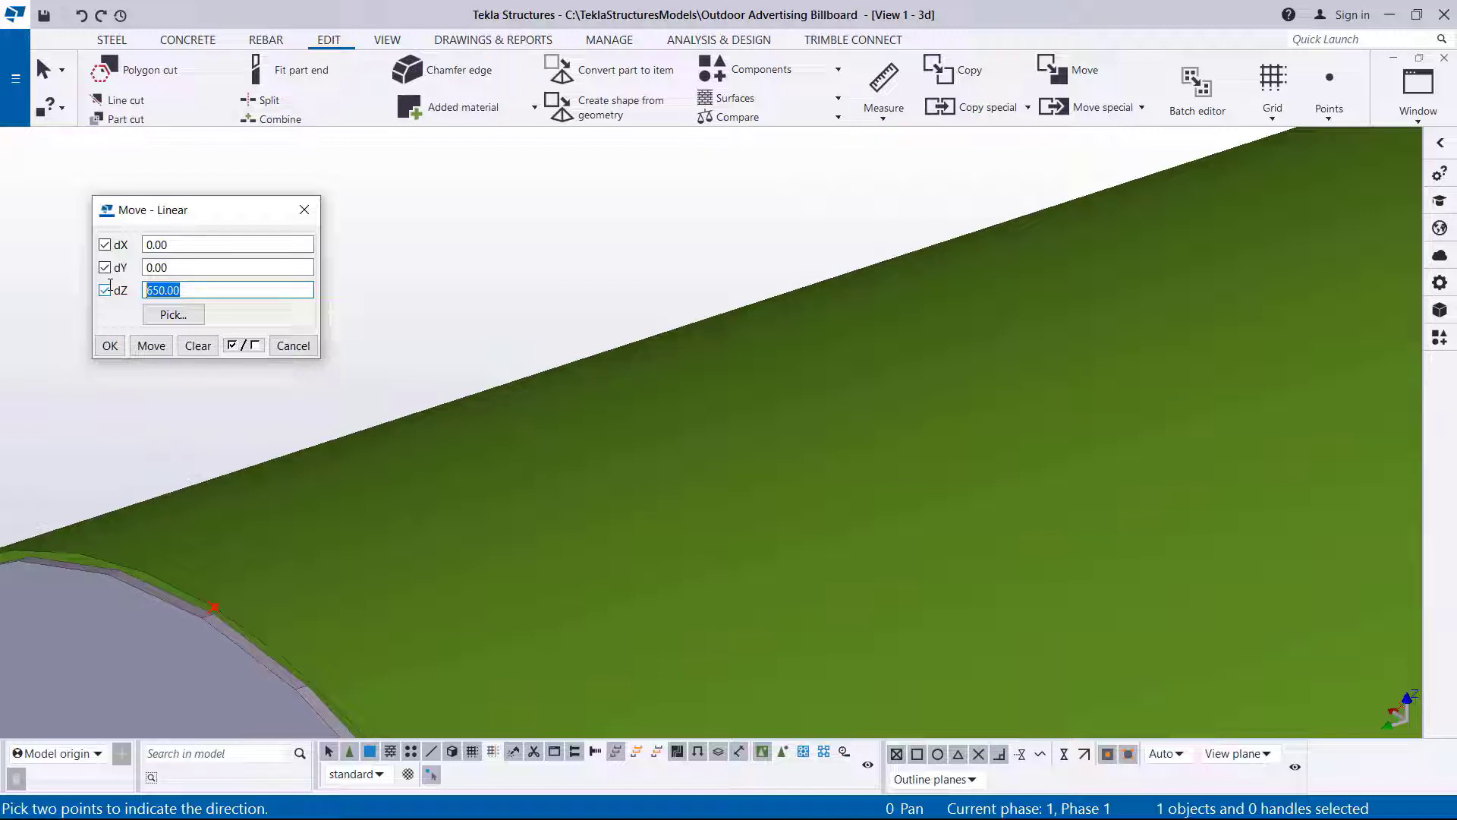
pyautogui.write('0')
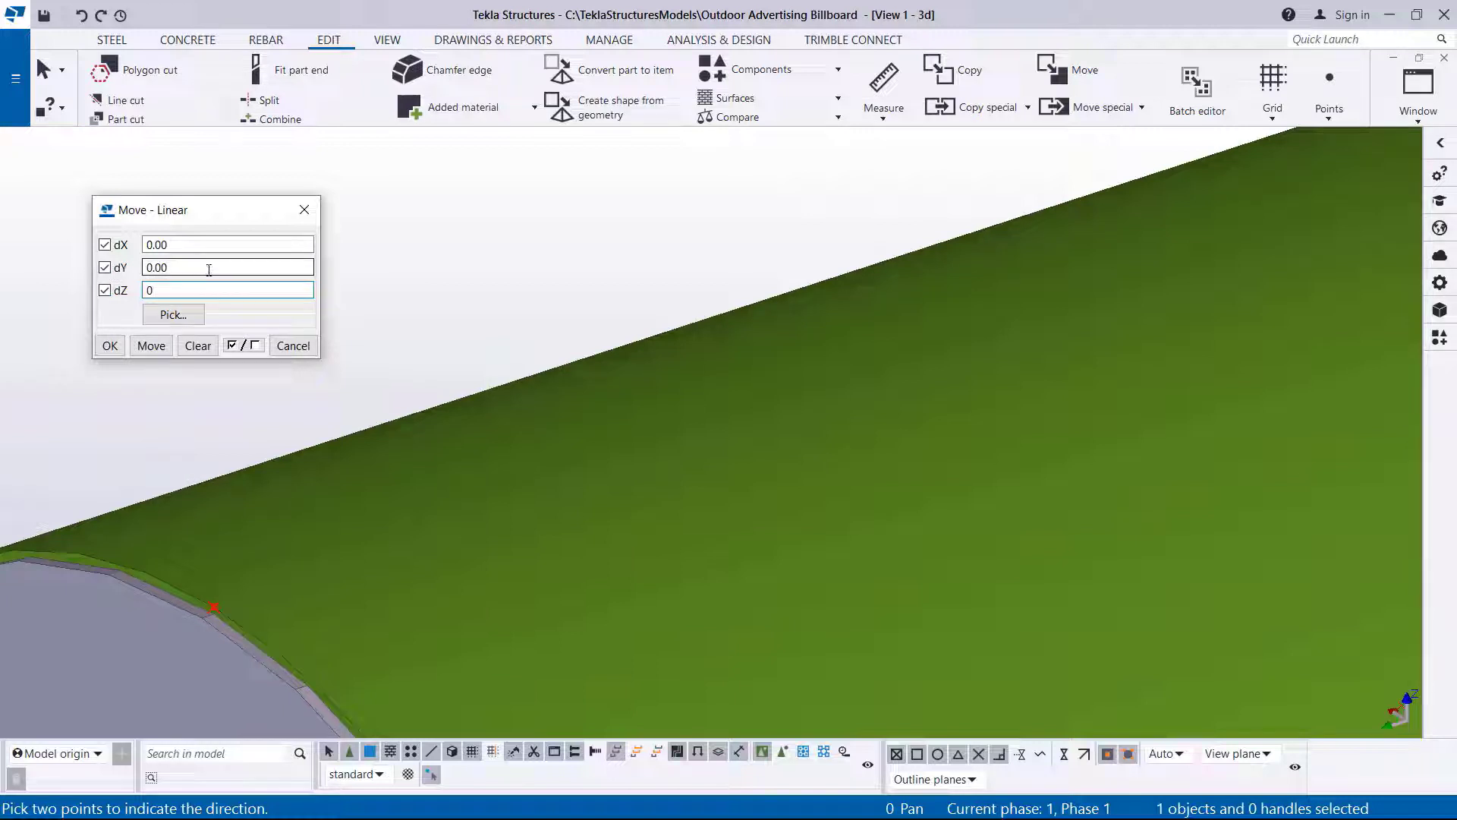
pyautogui.click(146, 267)
pyautogui.doubleClick(147, 267)
pyautogui.write('200')
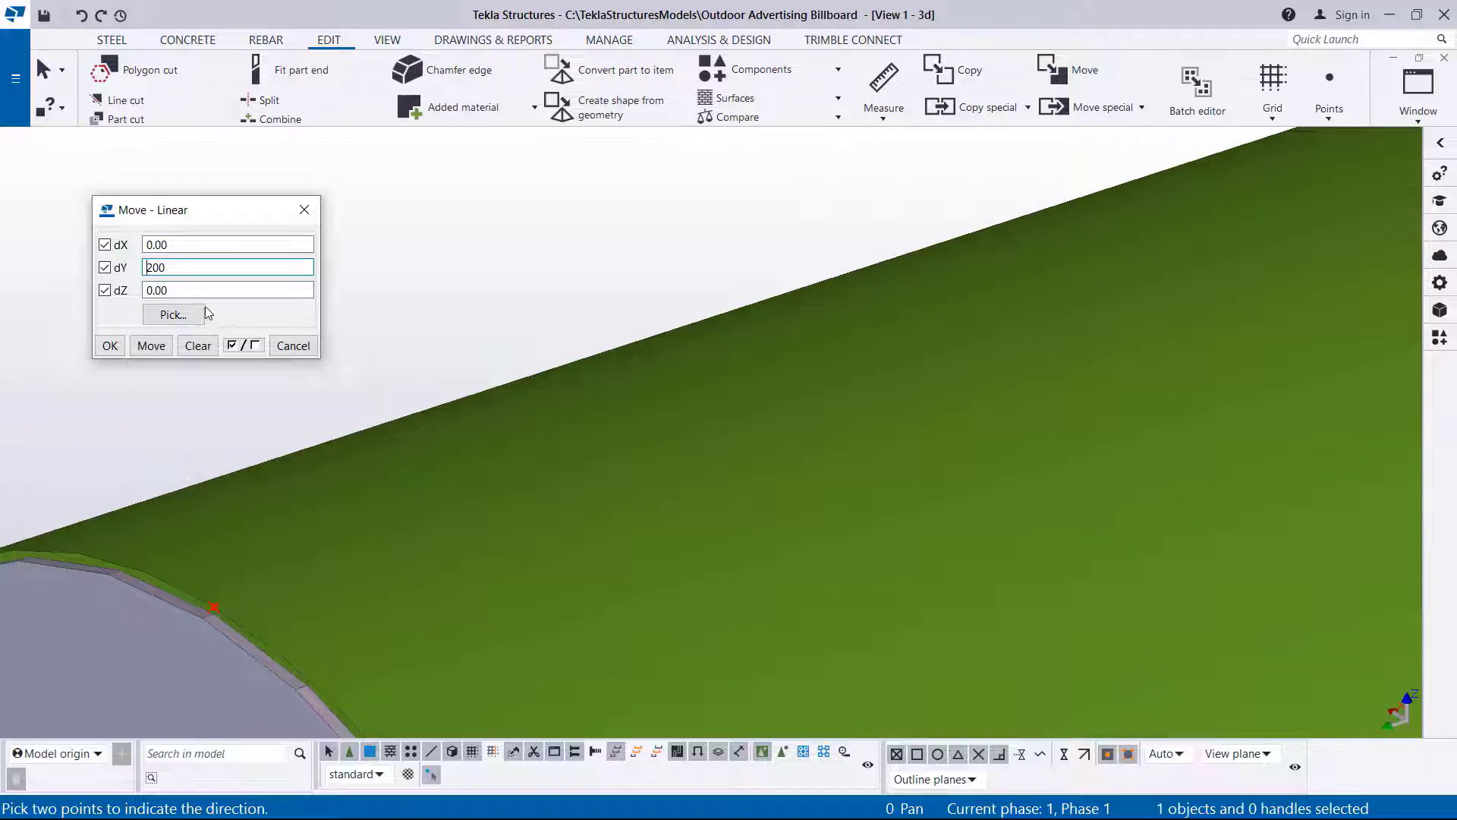
pyautogui.write('-')
pyautogui.click(151, 345)
pyautogui.click(118, 347)
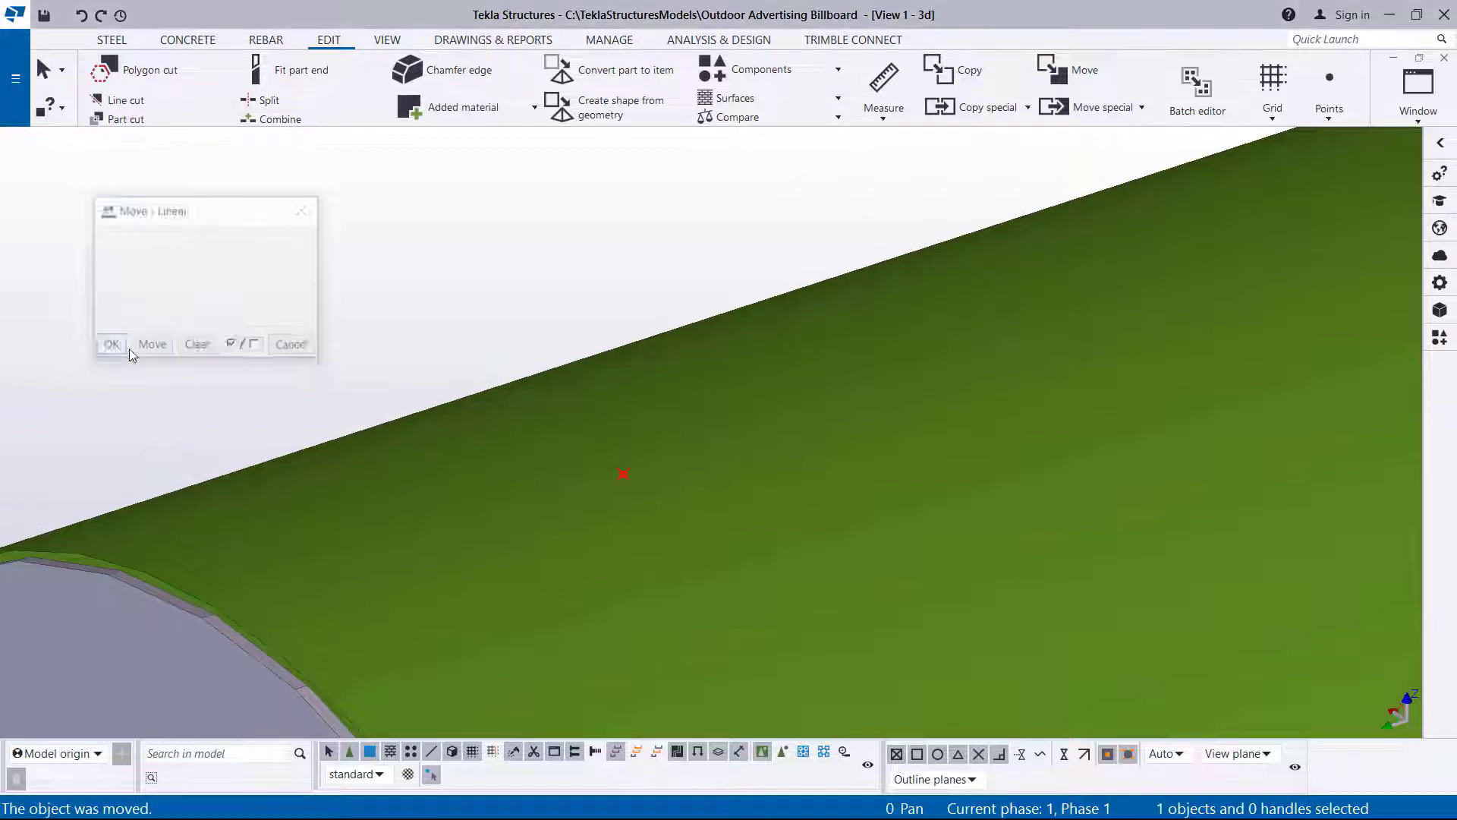
pyautogui.scroll(-3, 265, 448)
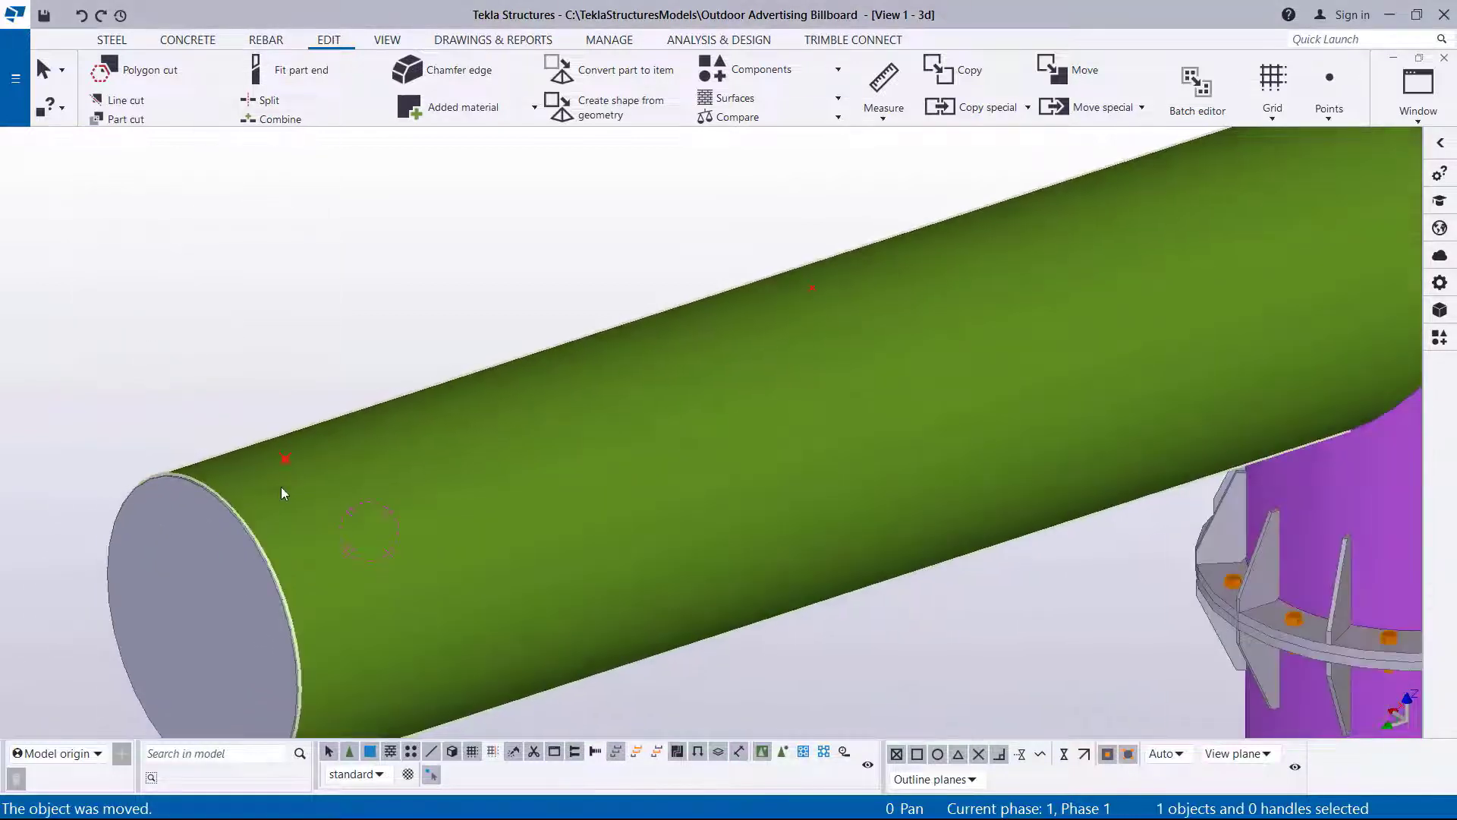
pyautogui.scroll(-5, 200, 521)
pyautogui.scroll(-3, 276, 501)
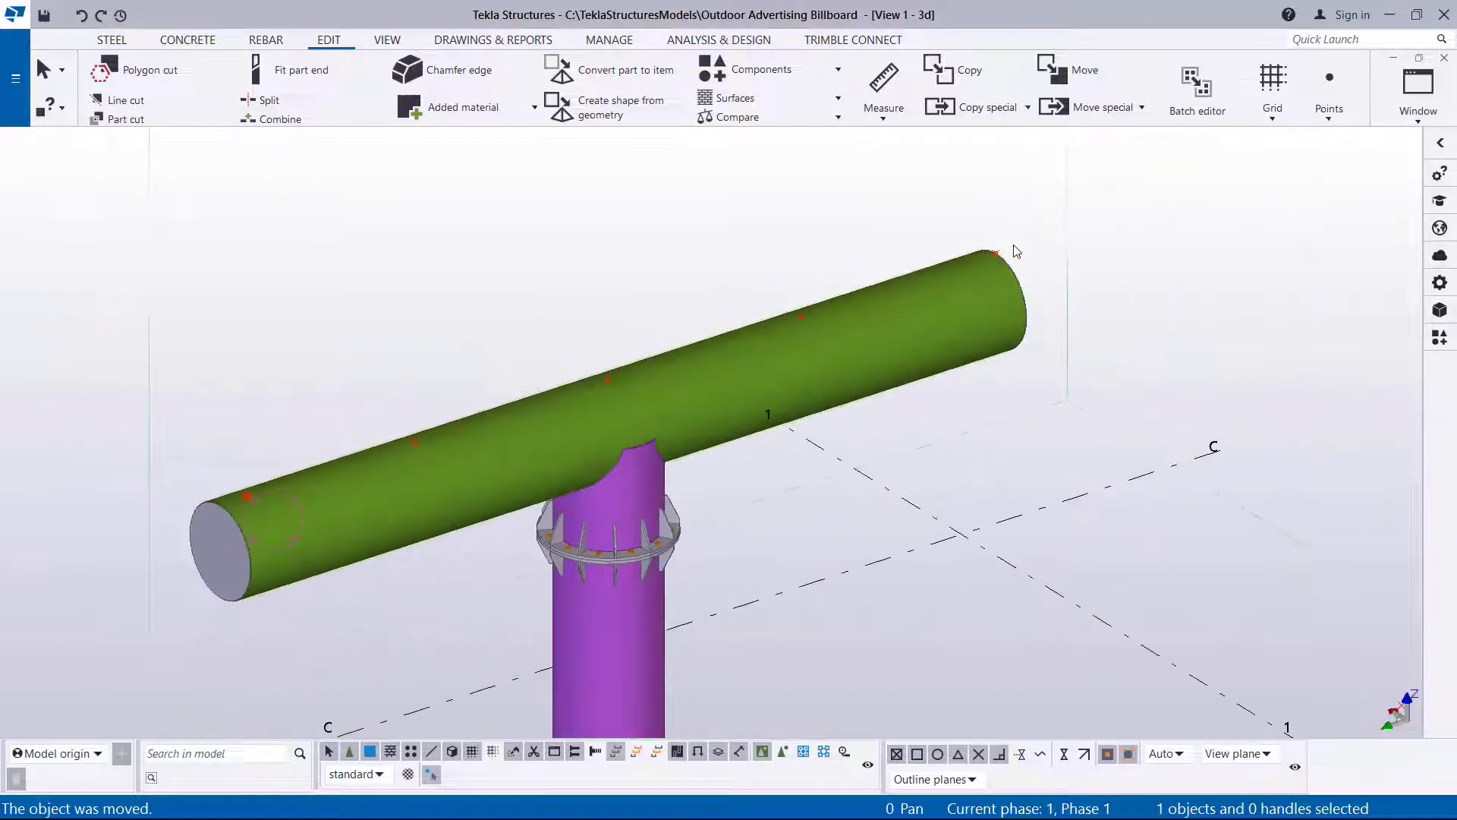
pyautogui.scroll(5, 1009, 253)
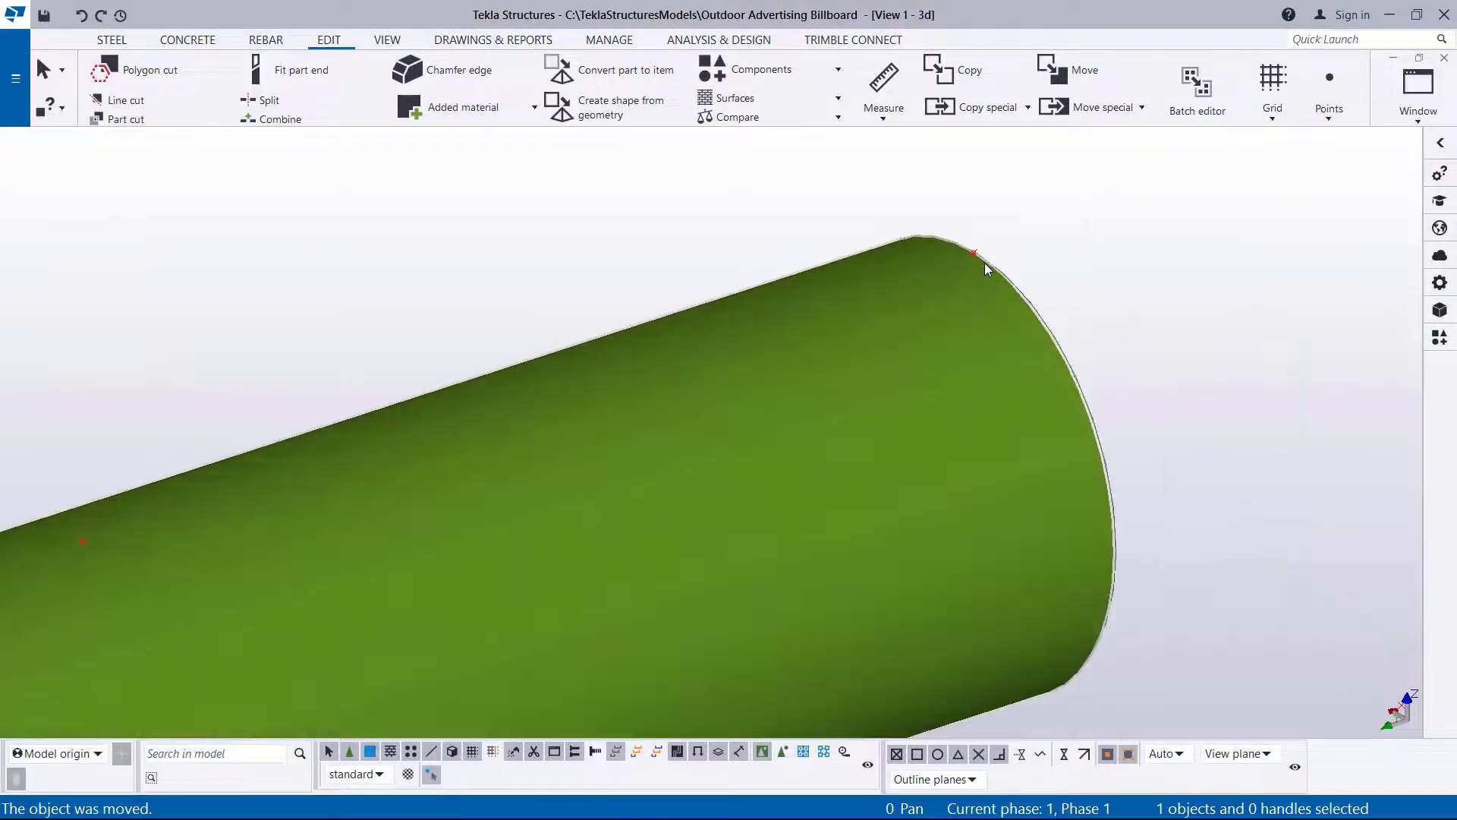
pyautogui.rightClick(976, 252)
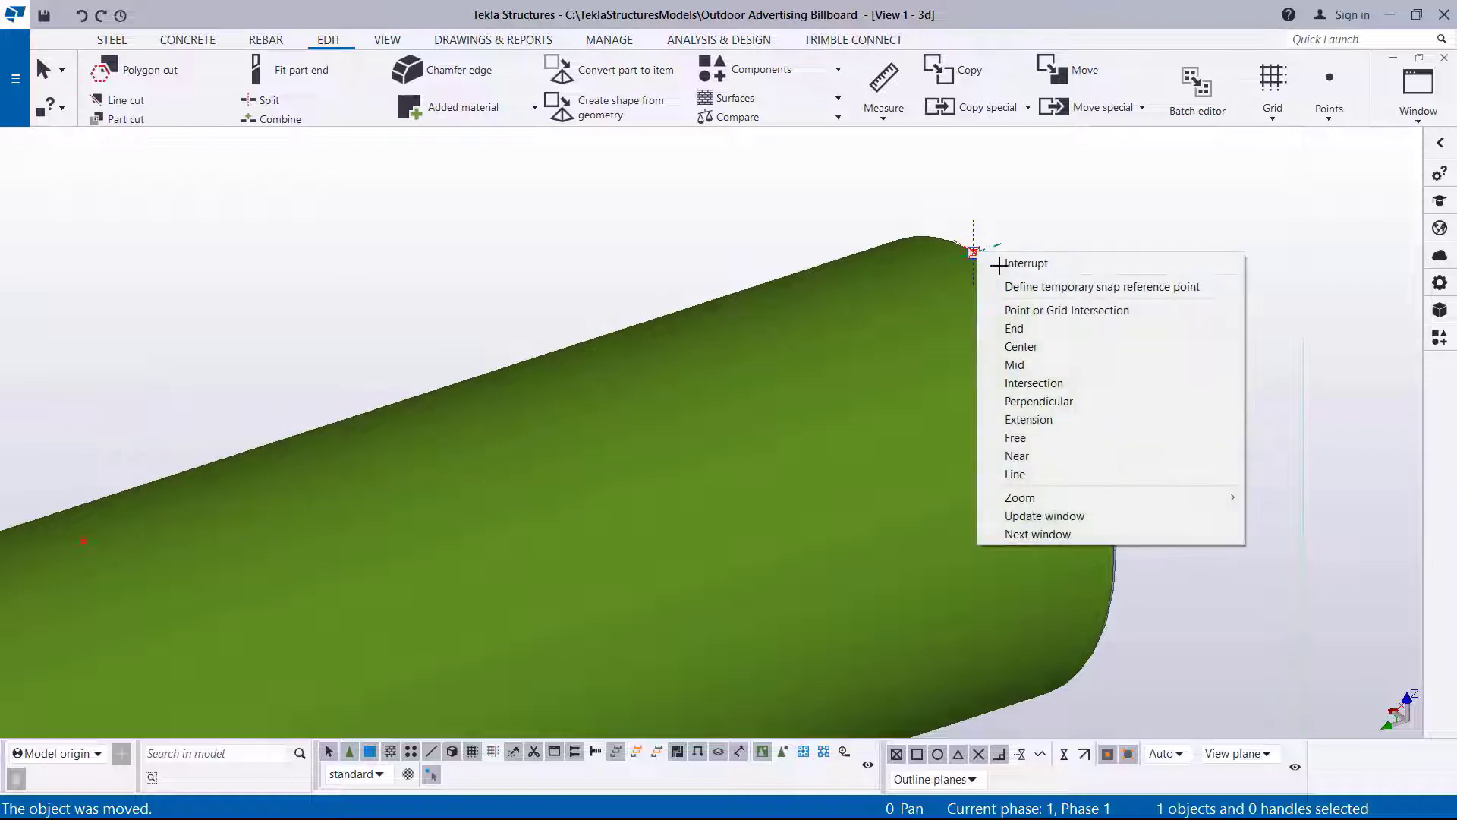
pyautogui.rightClick(1105, 192)
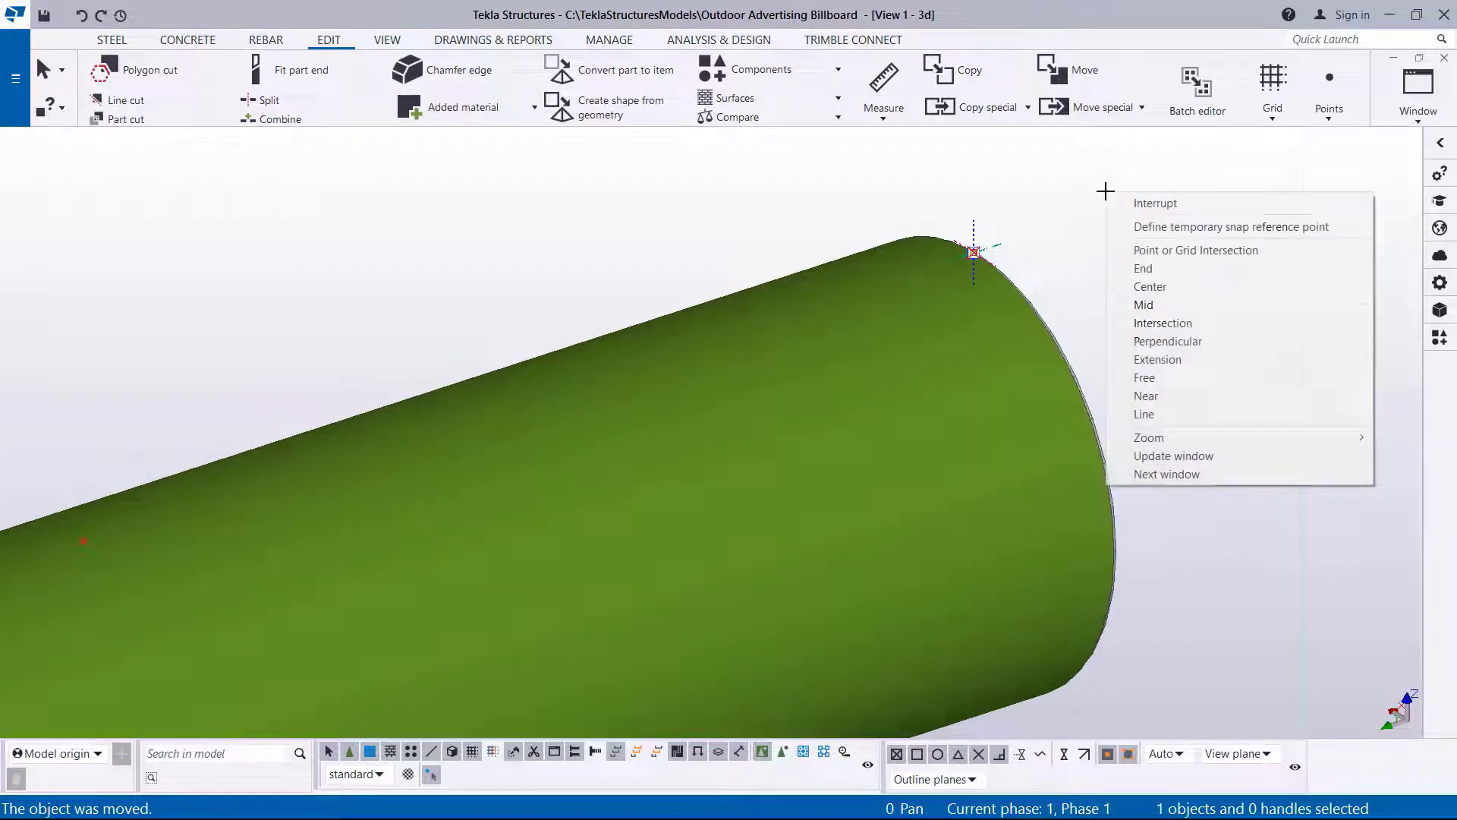
pyautogui.click(1153, 202)
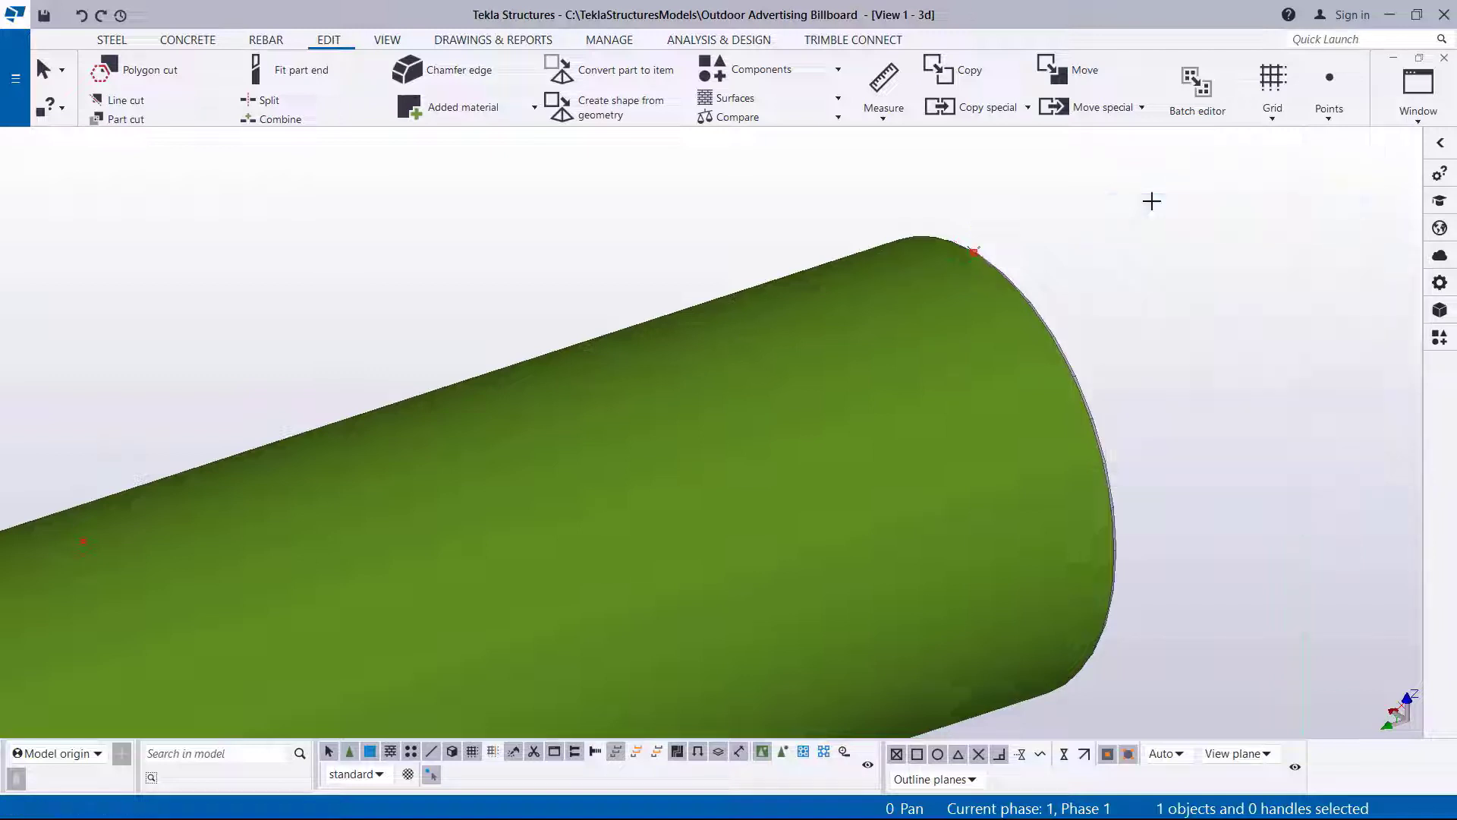
pyautogui.rightClick(1153, 203)
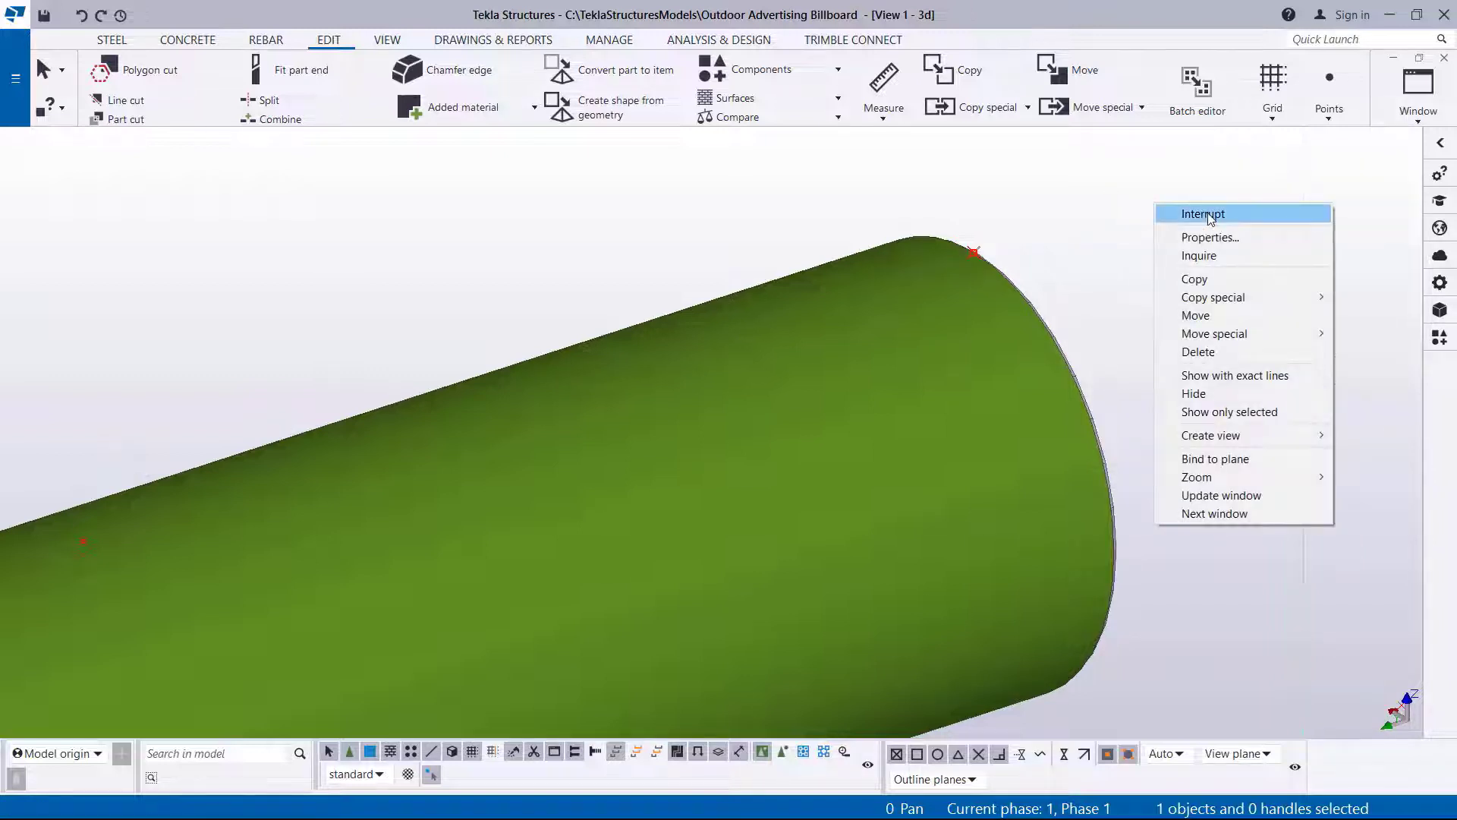
pyautogui.click(1209, 216)
pyautogui.rightClick(1155, 220)
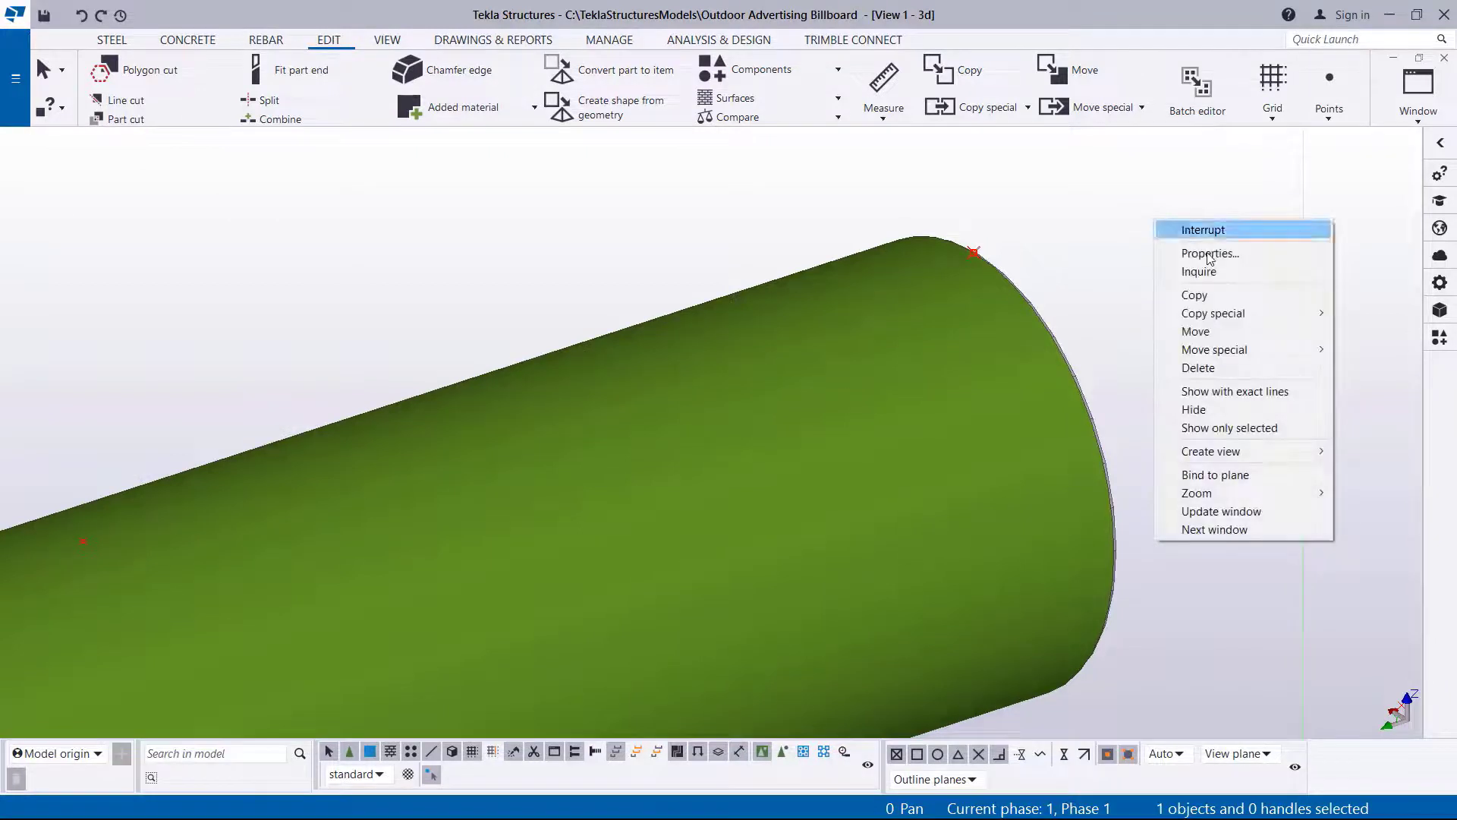
# - Move the top point at the horizontal pipe beam's far end linearly by 200 in dY, with dX and dZ at 0
pyautogui.click(1025, 239)
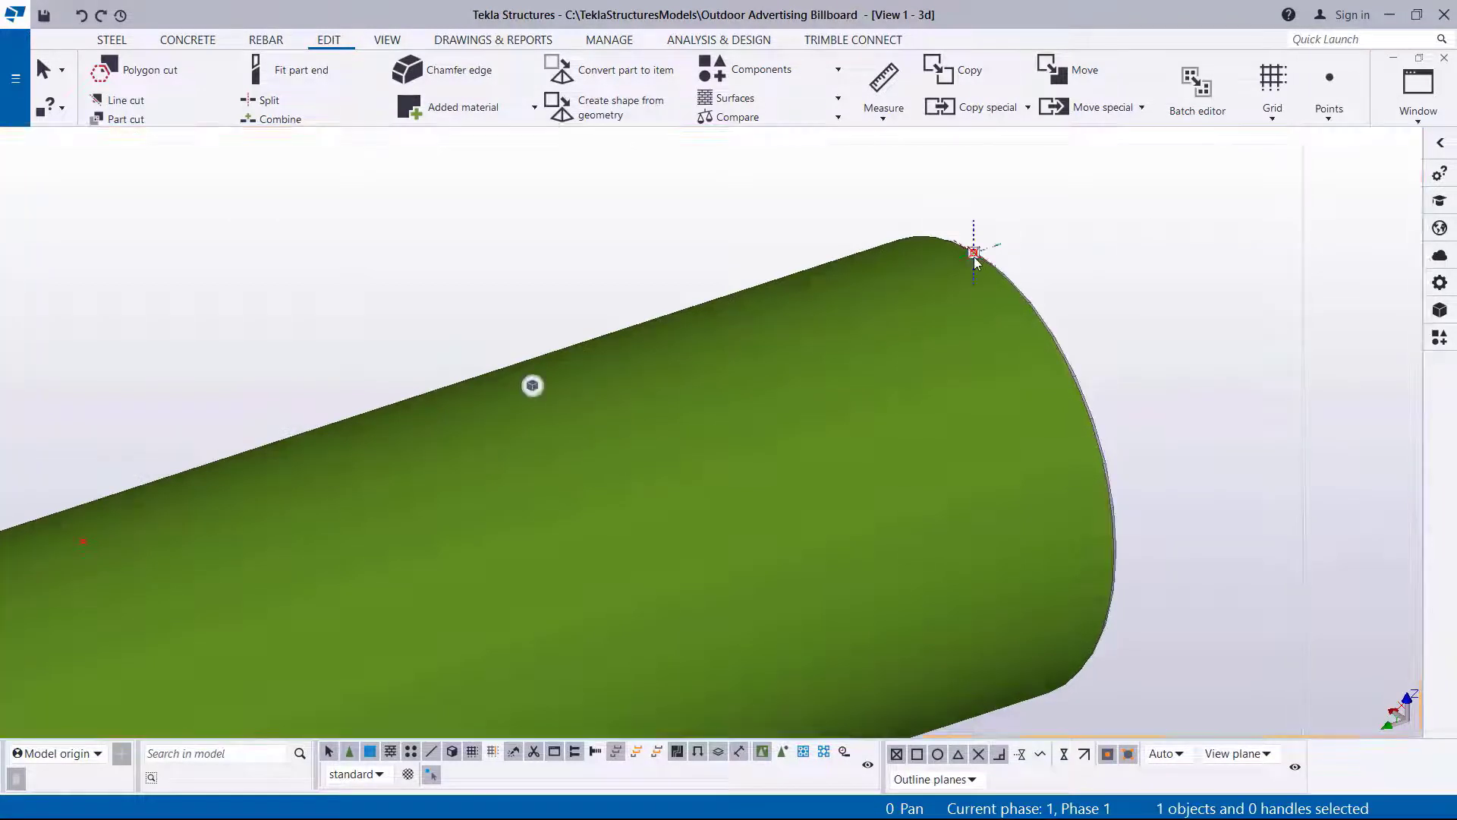
pyautogui.rightClick(1111, 235)
pyautogui.moveTo(1184, 368)
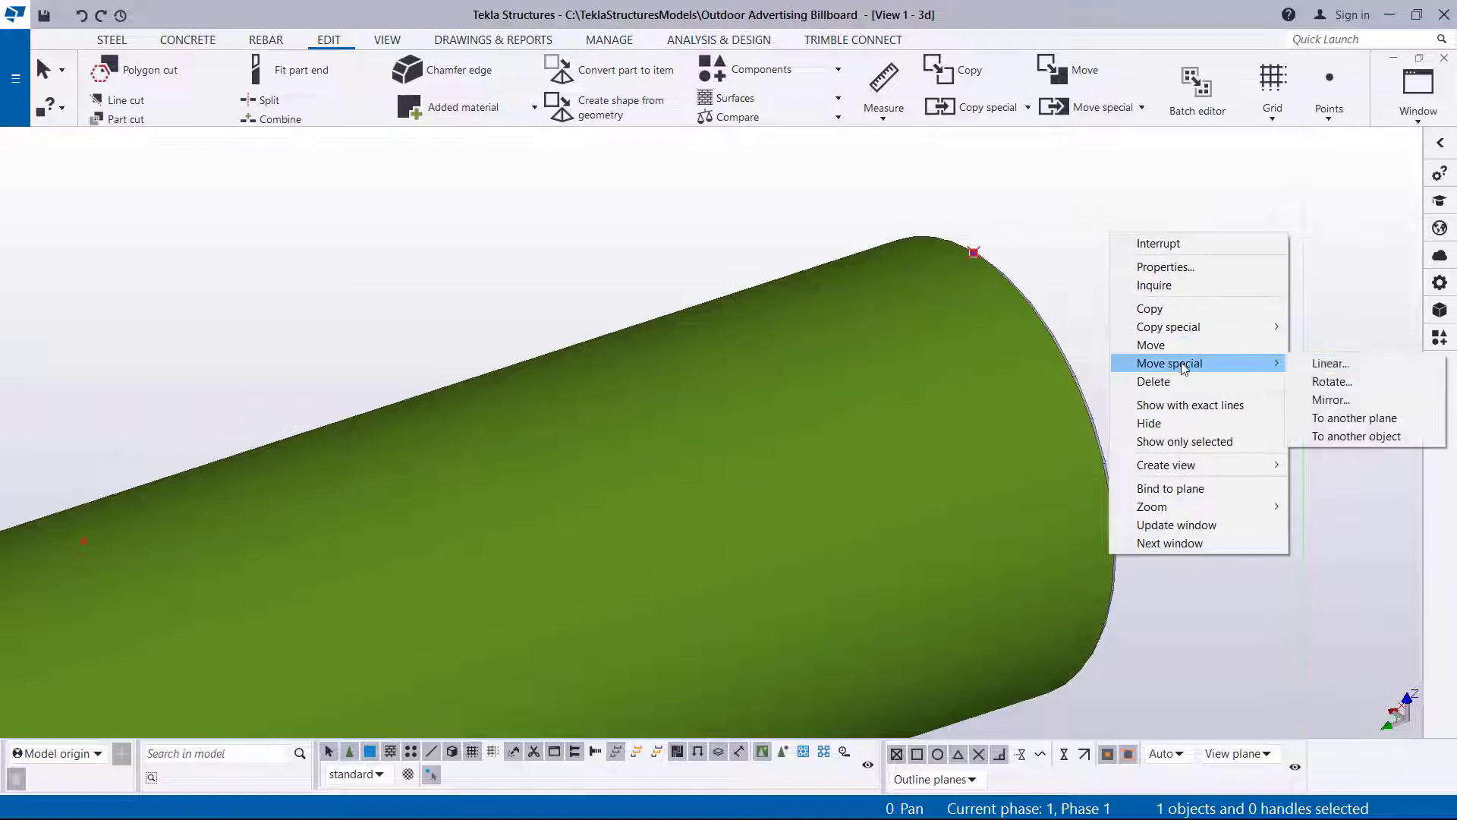
pyautogui.click(1320, 365)
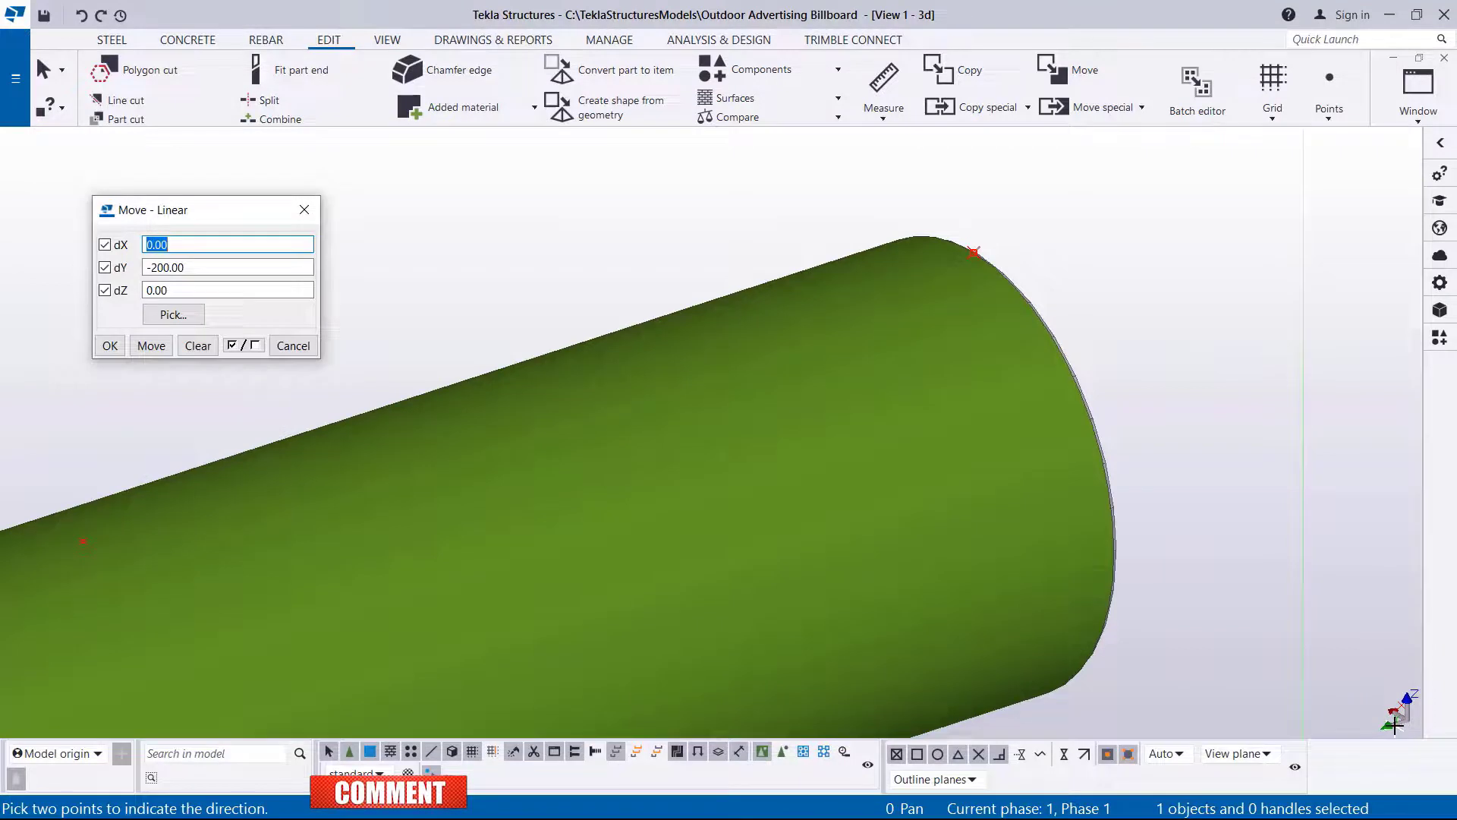
pyautogui.click(152, 267)
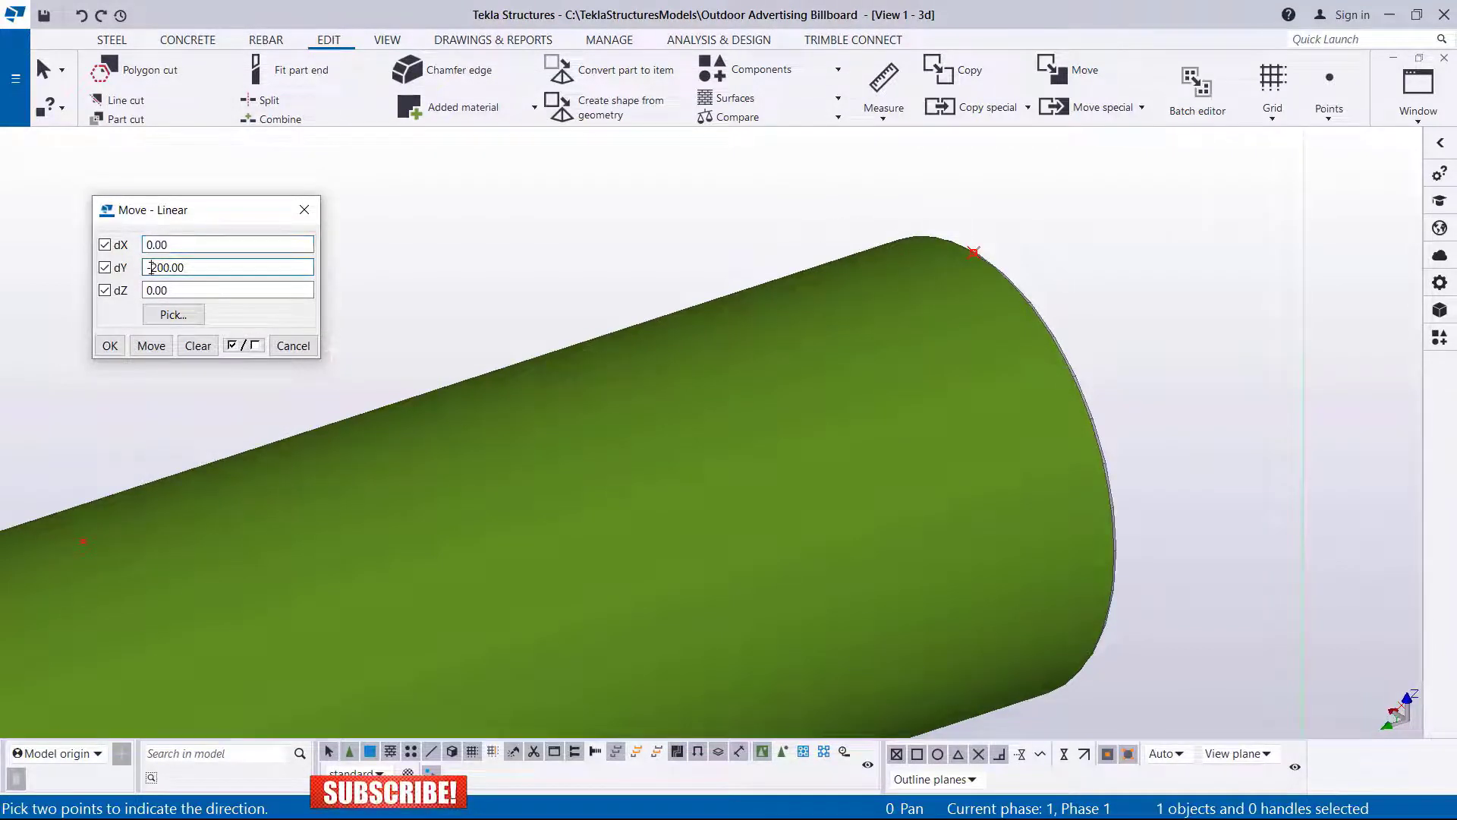
pyautogui.press('BackSpace')
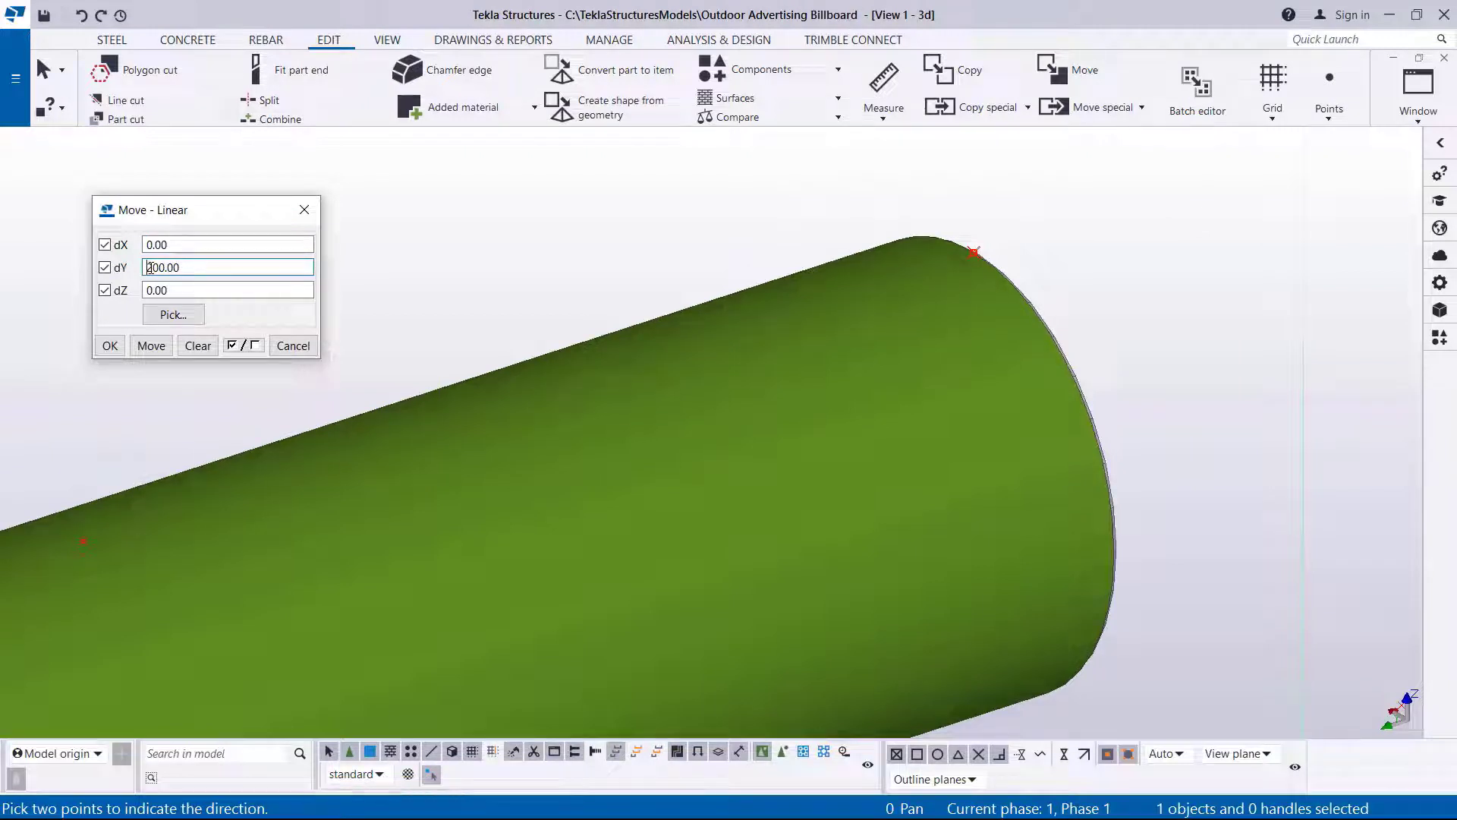
pyautogui.click(151, 346)
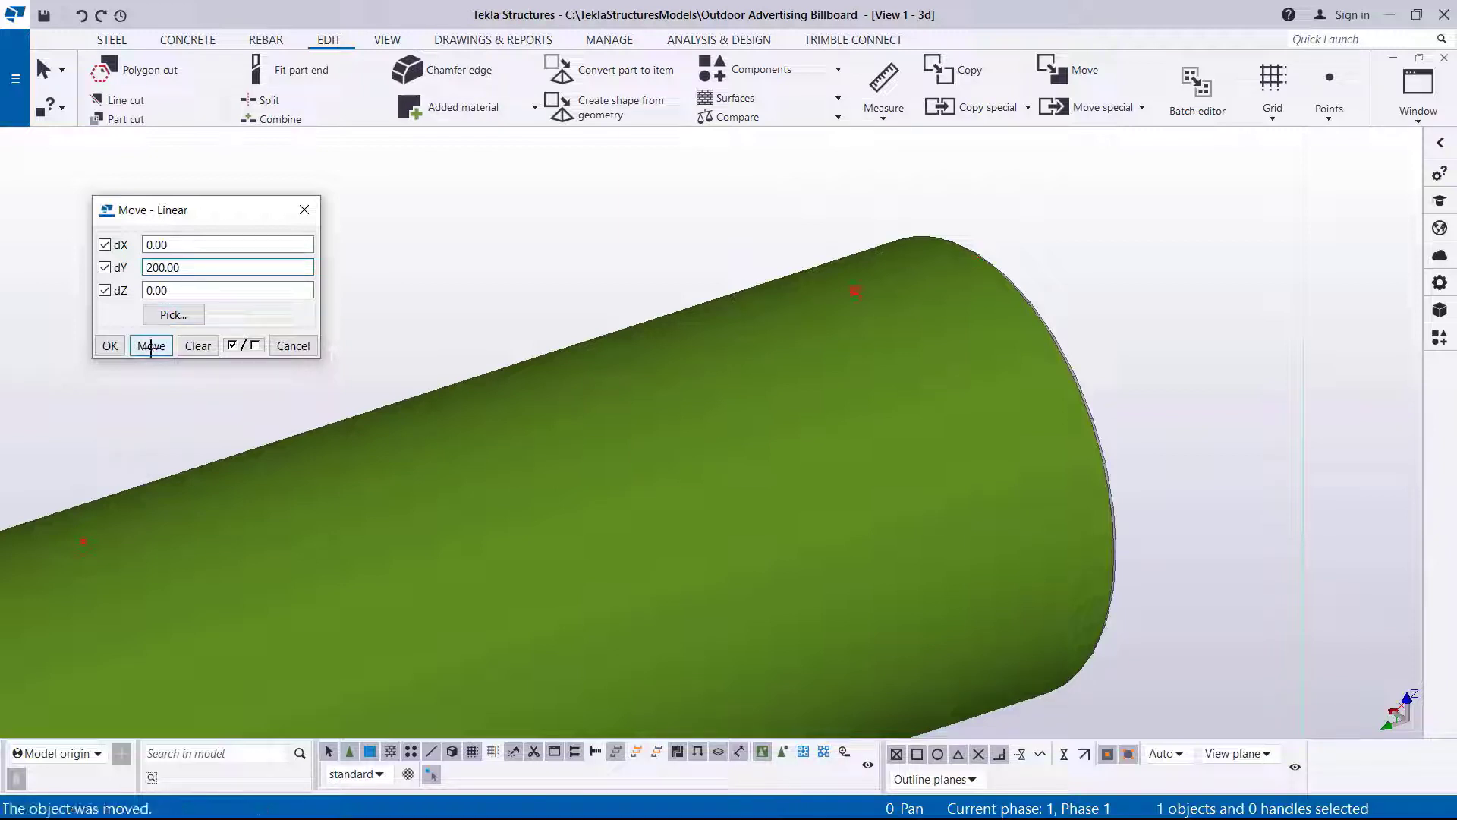
pyautogui.click(110, 346)
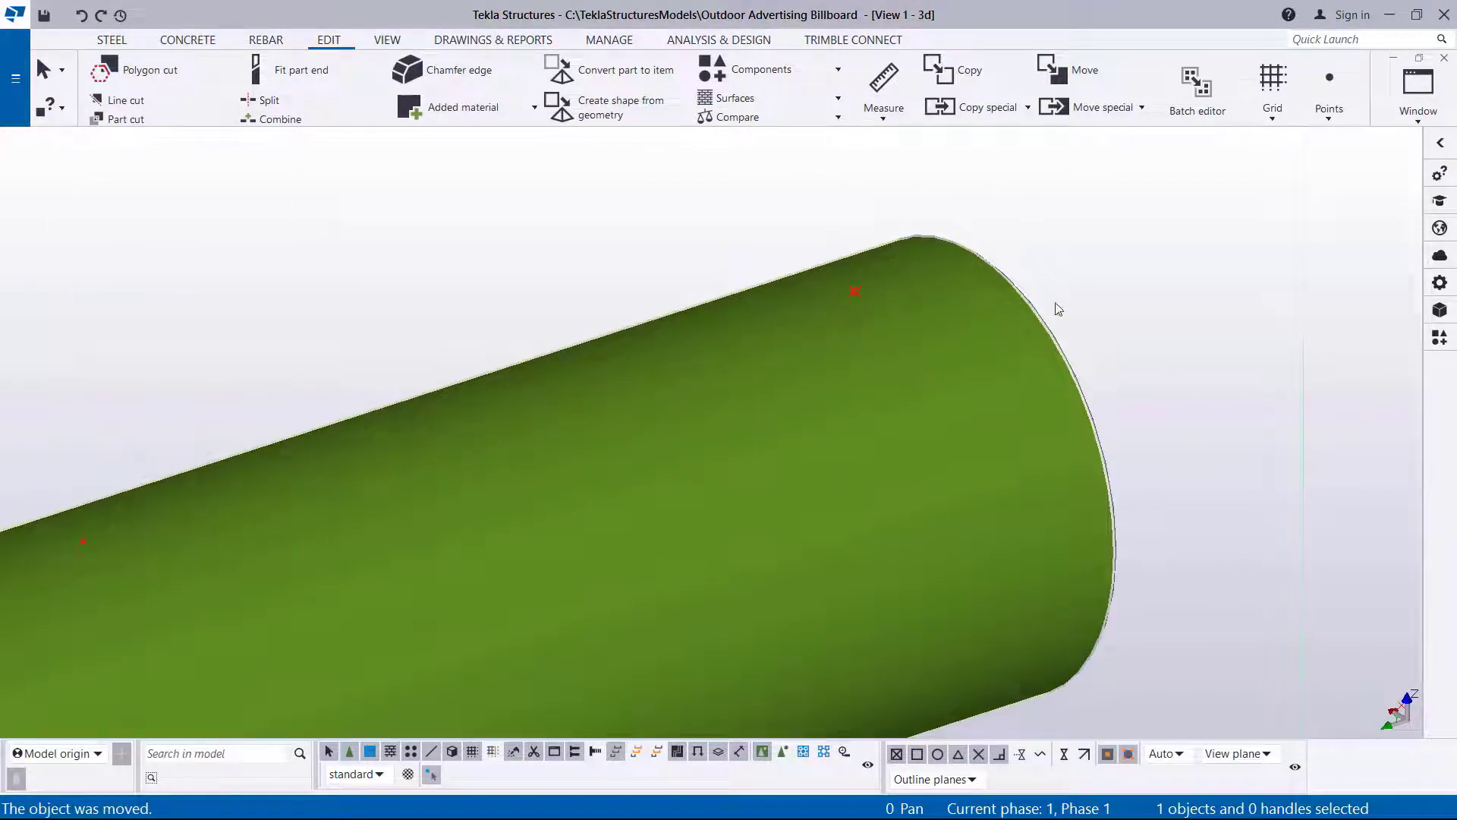
# - Copy the top point at the horizontal pipe beam's near end linearly by 750 in dX, with dY and dZ at 0, as one copy
pyautogui.scroll(-6, 1060, 304)
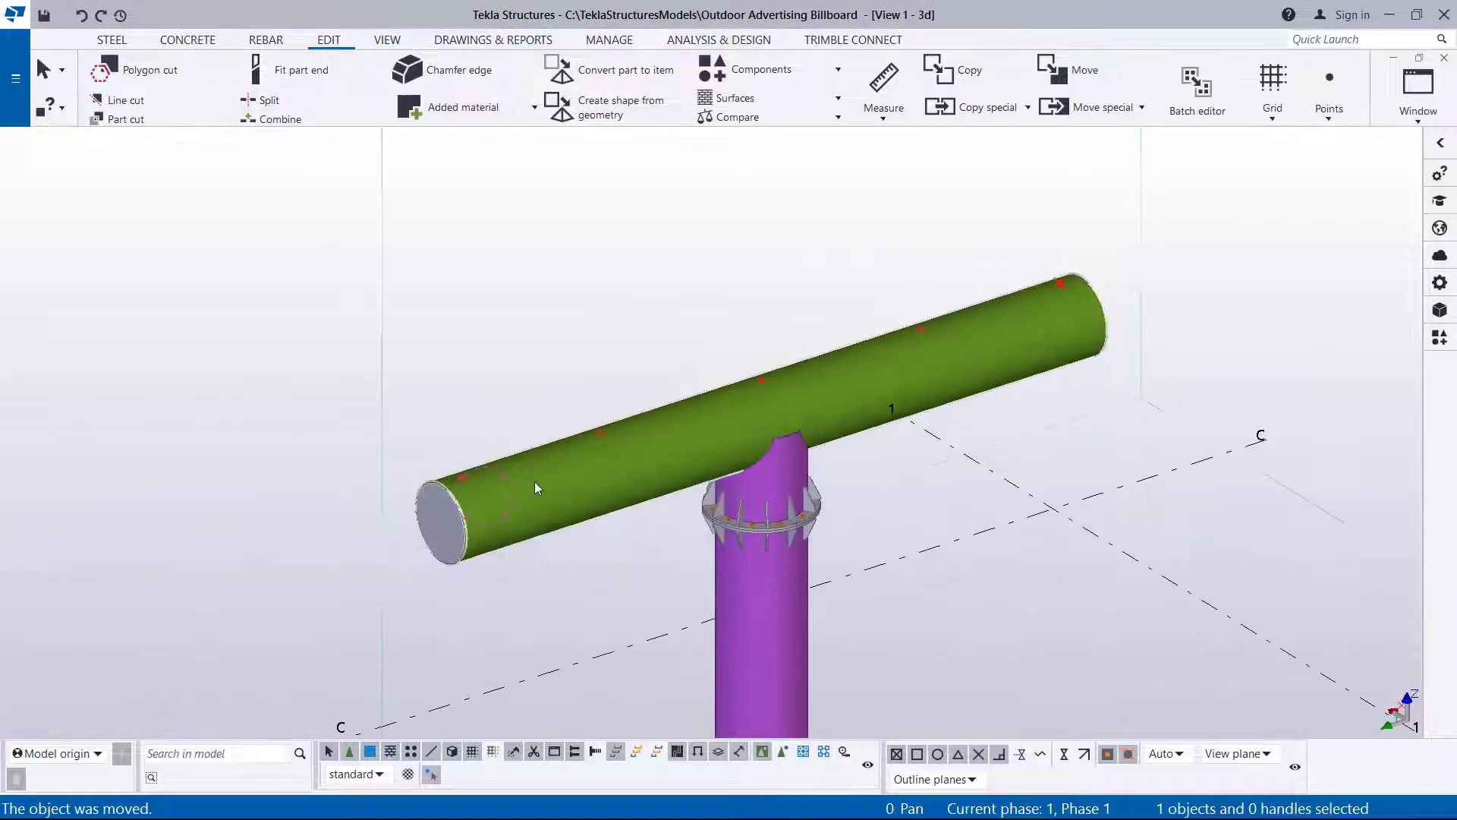
pyautogui.scroll(3, 465, 477)
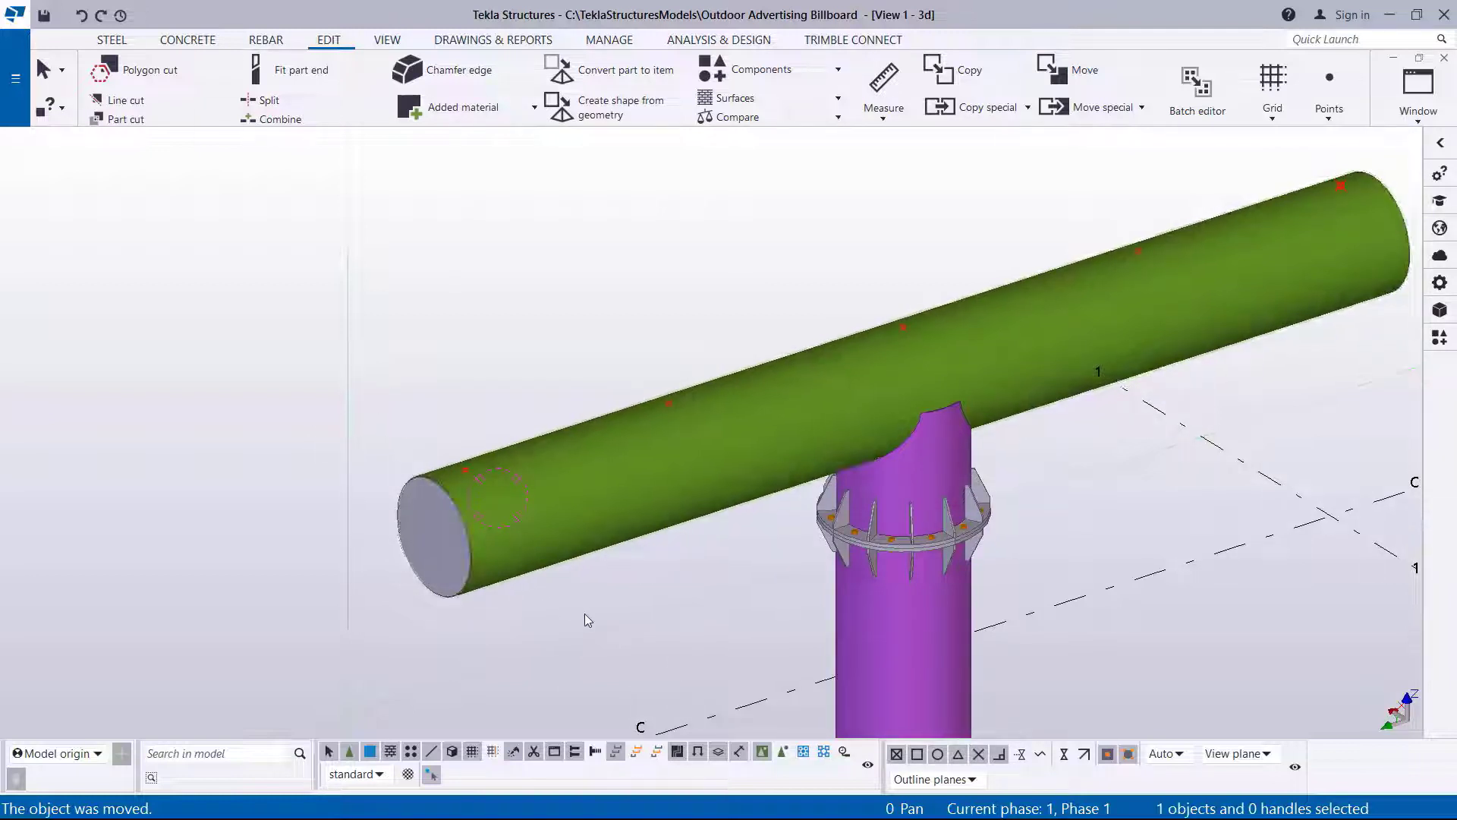
pyautogui.rightClick(468, 470)
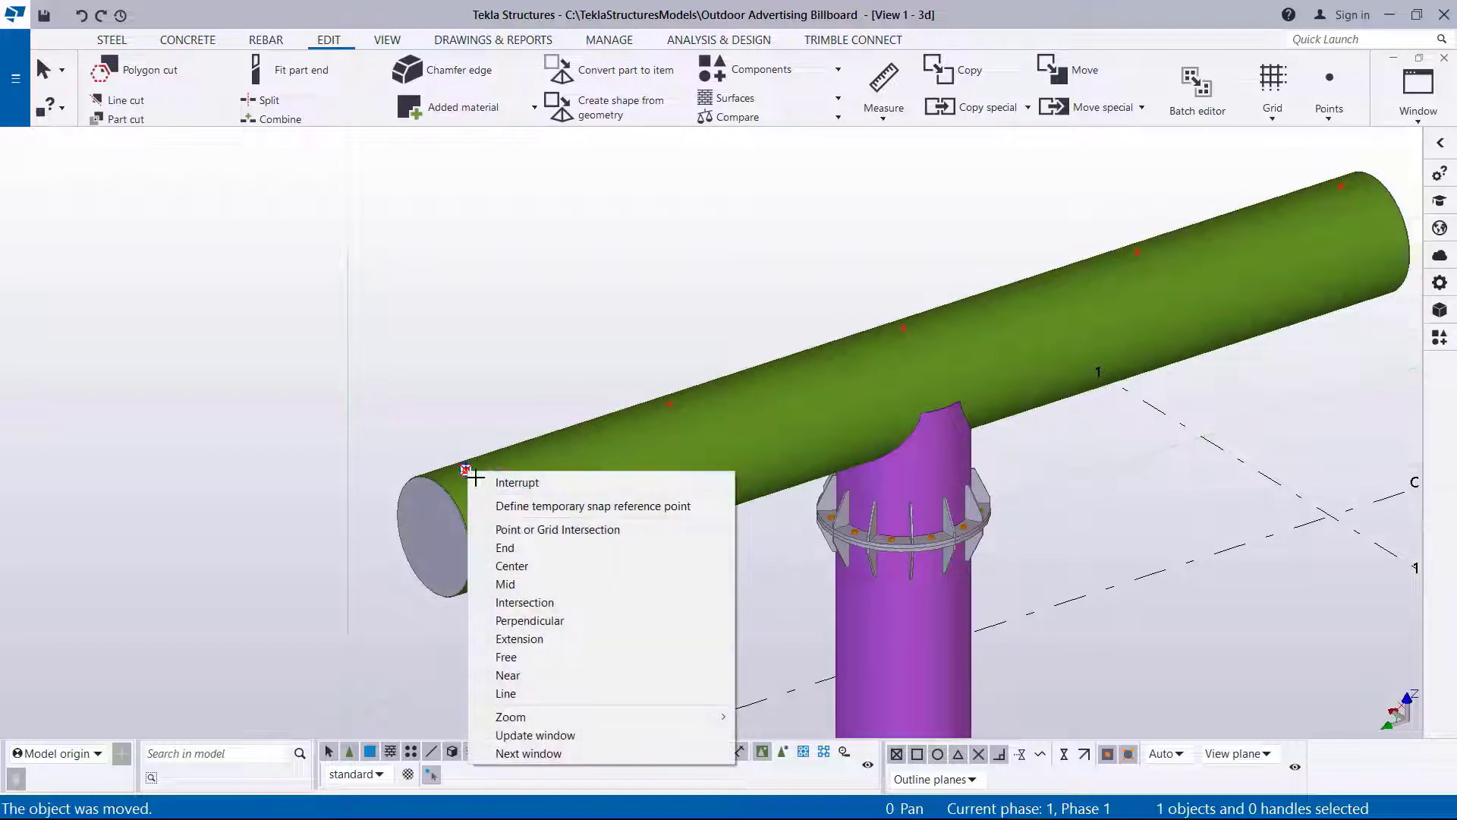
pyautogui.click(486, 352)
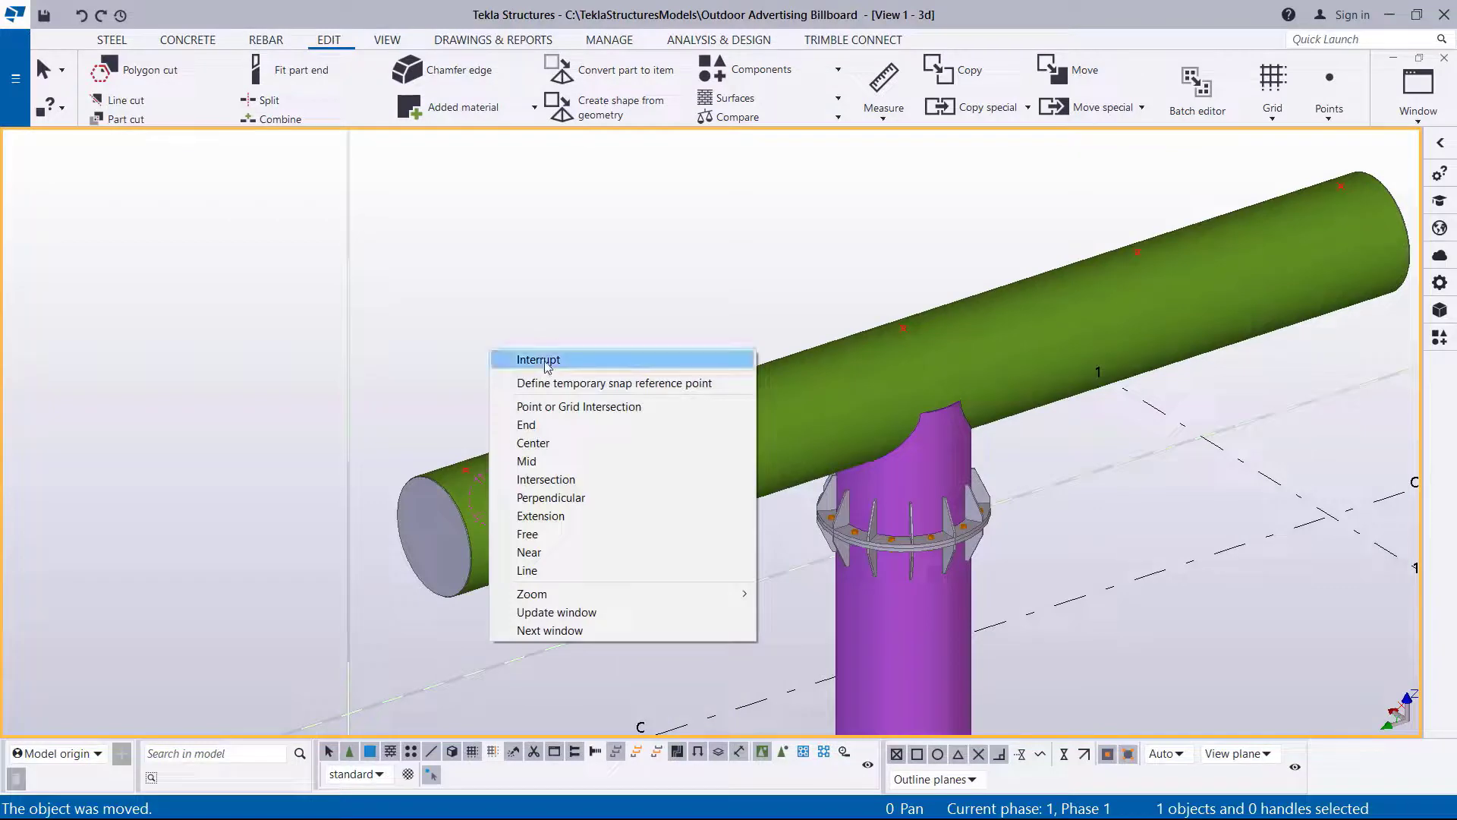
pyautogui.click(540, 359)
pyautogui.scroll(2, 463, 467)
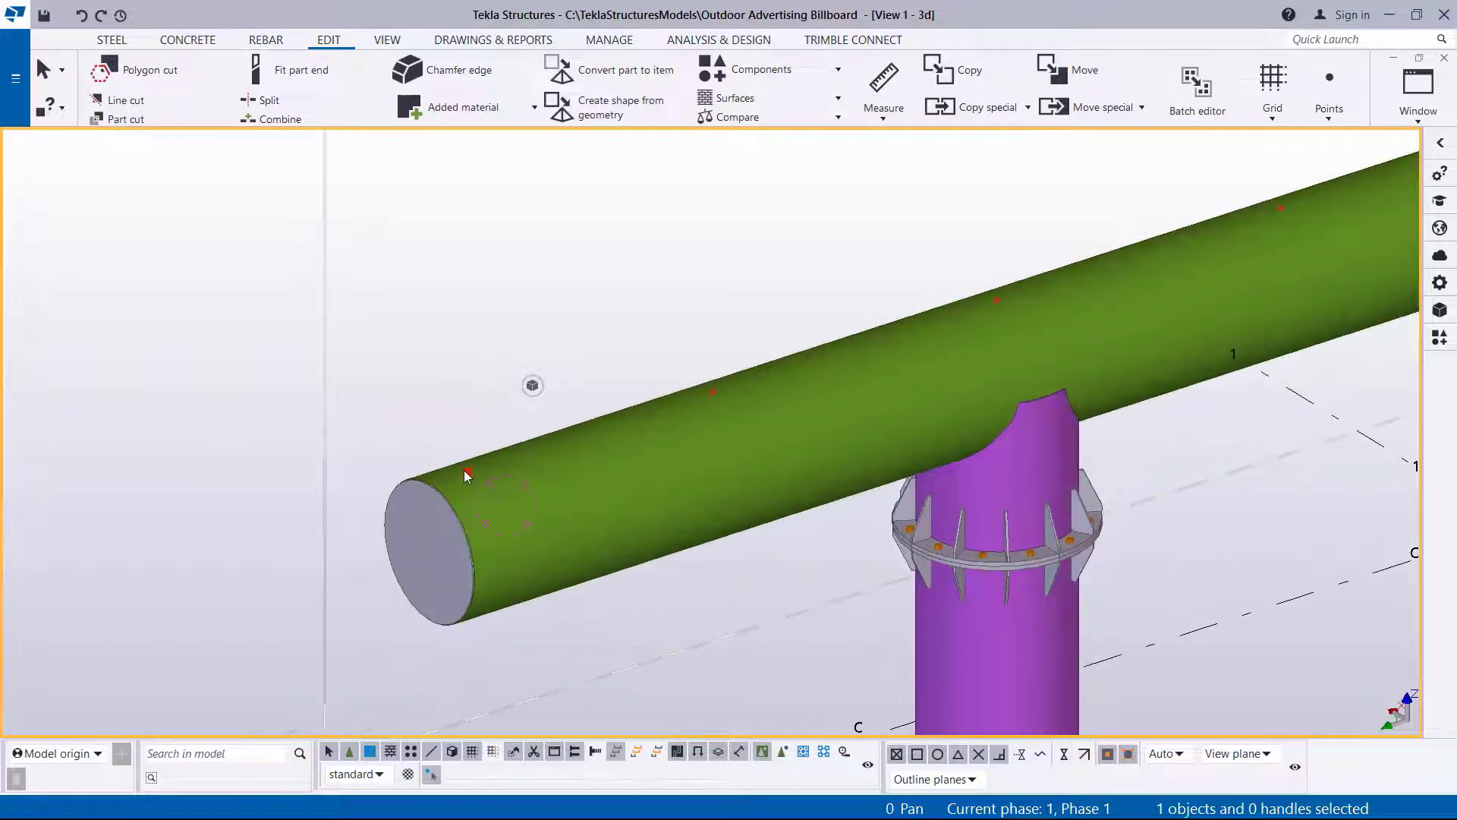
pyautogui.rightClick(463, 470)
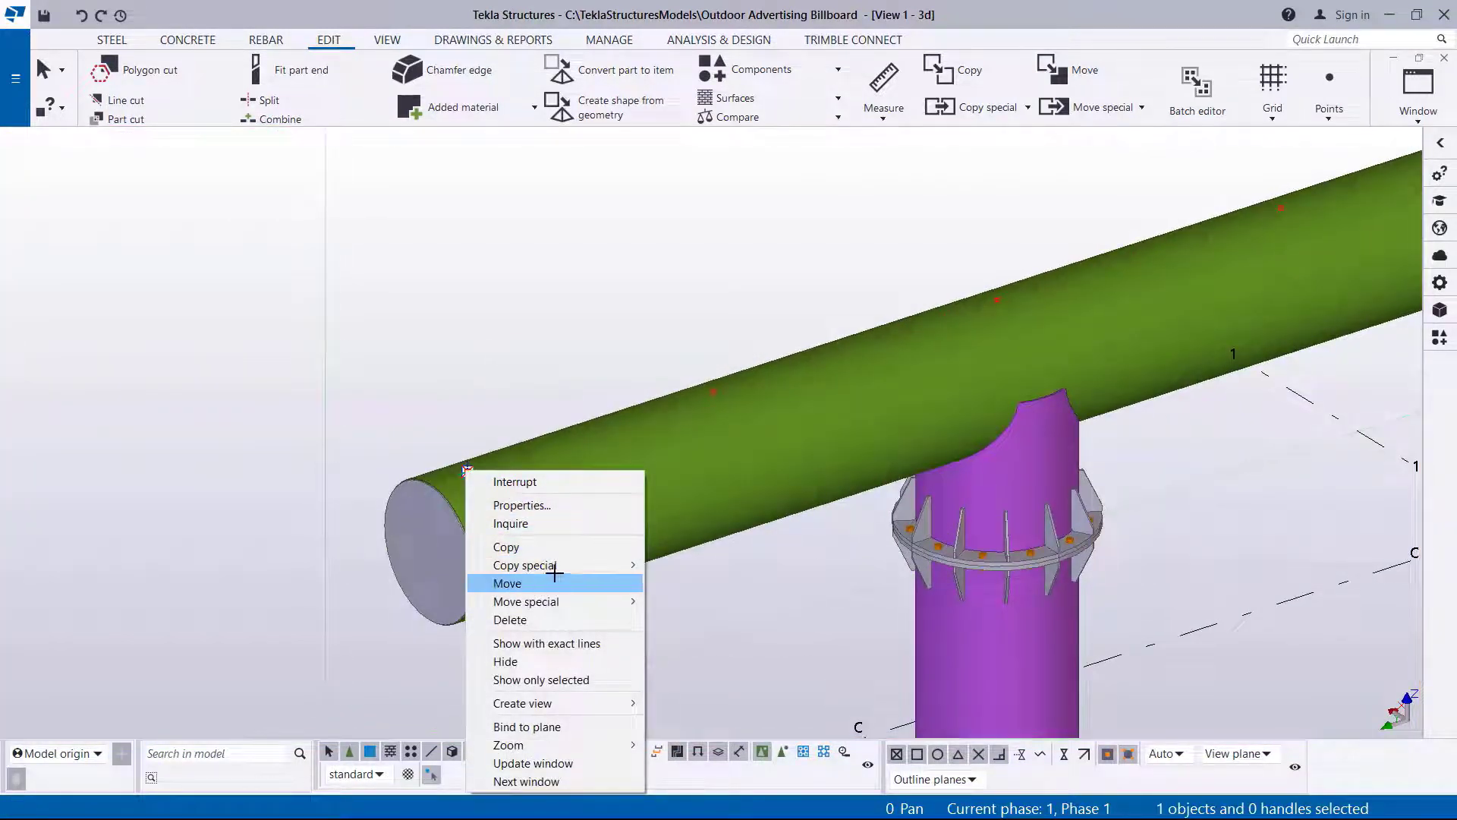
pyautogui.moveTo(641, 566)
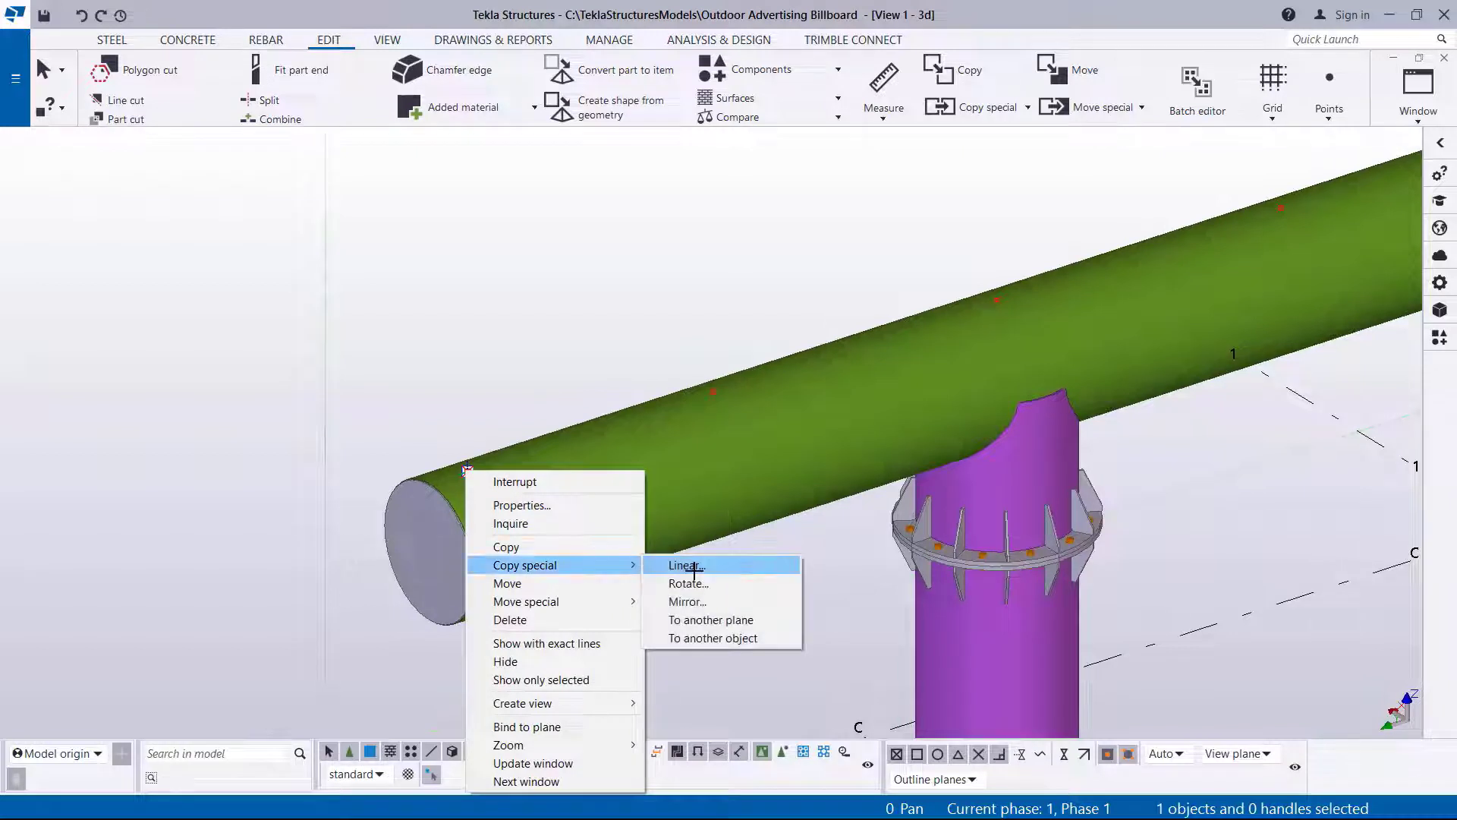
pyautogui.click(693, 563)
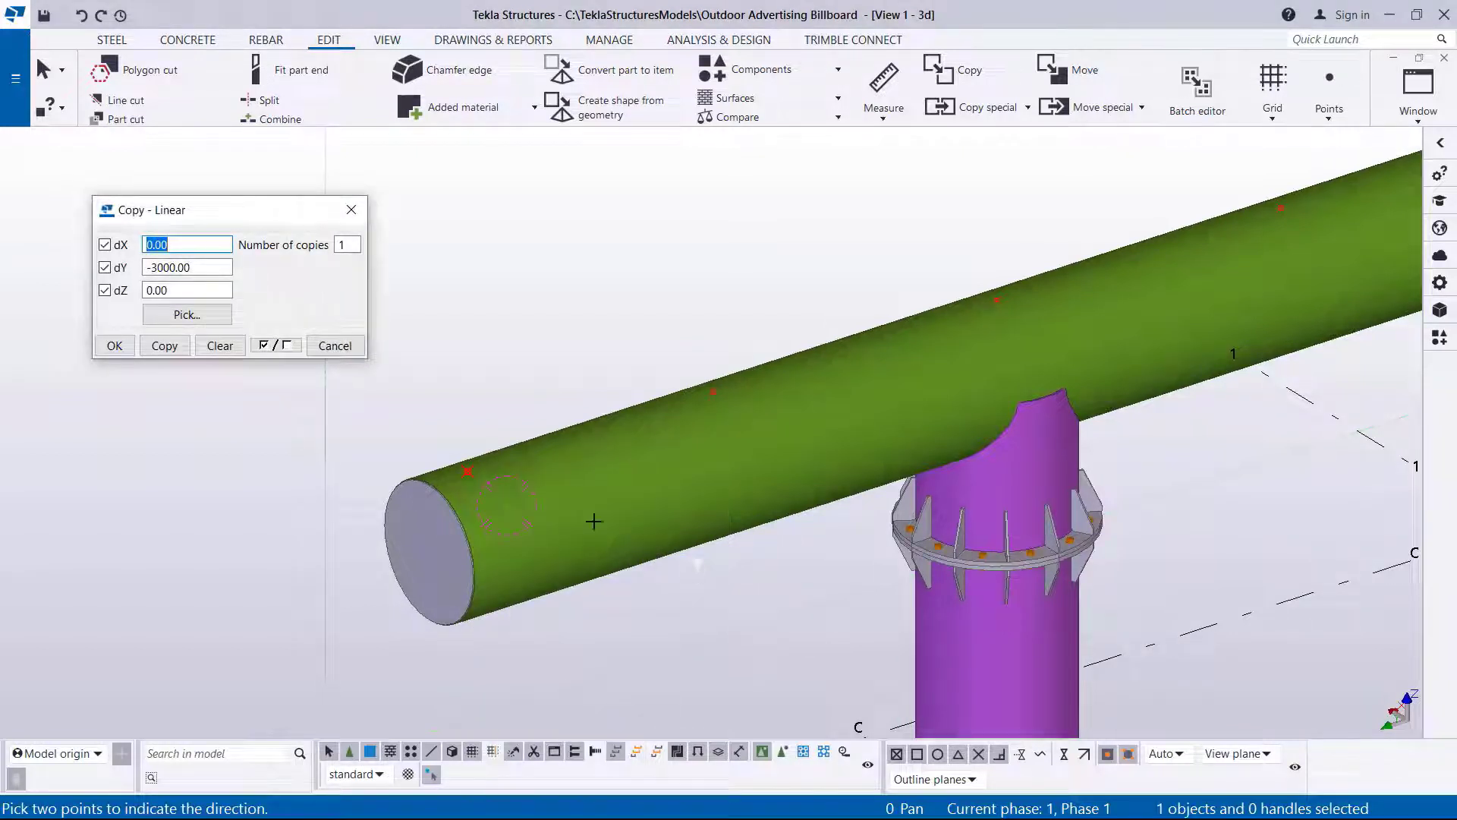
pyautogui.doubleClick(203, 267)
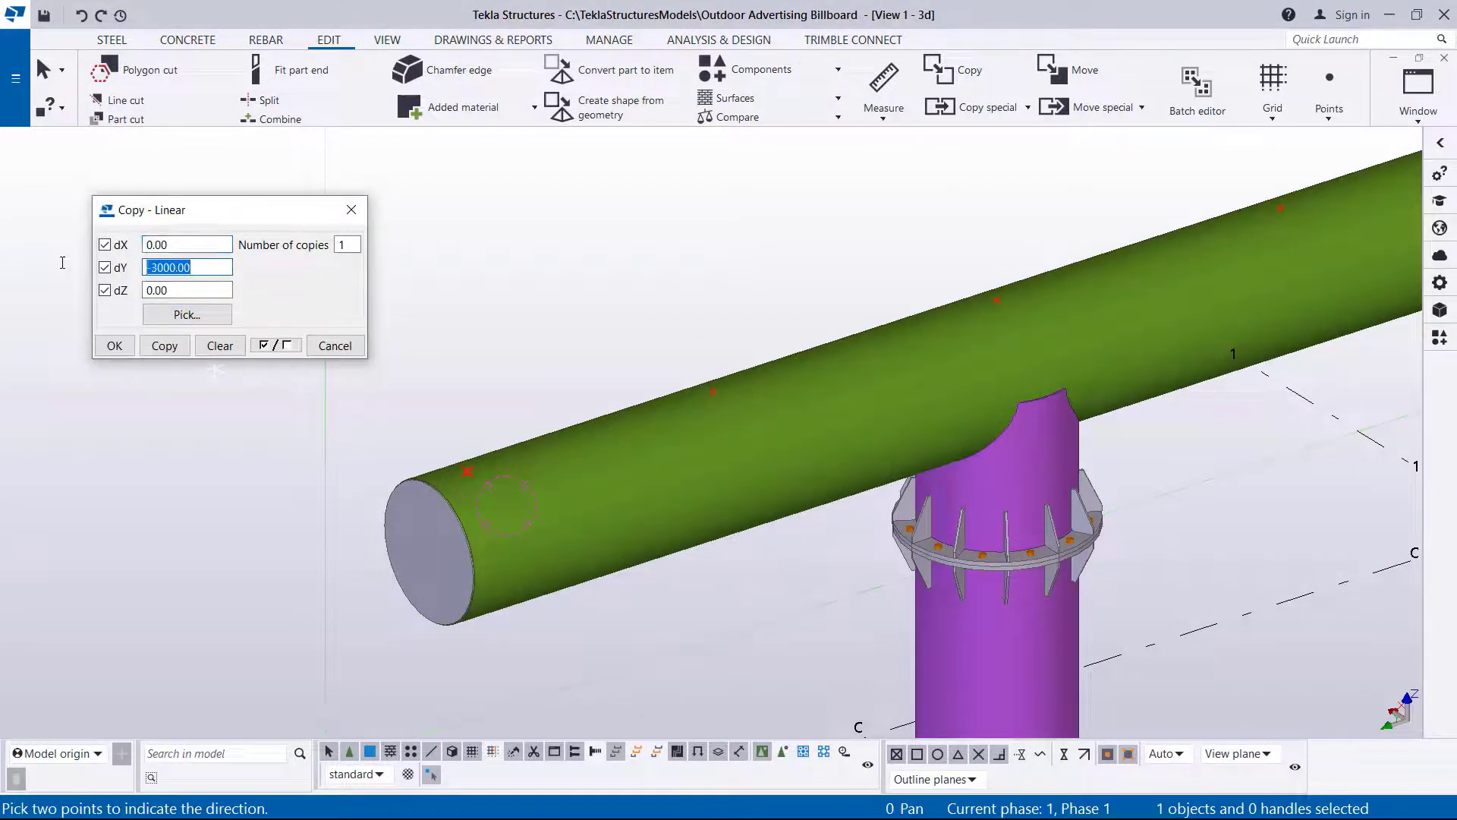
pyautogui.write('0')
pyautogui.doubleClick(180, 244)
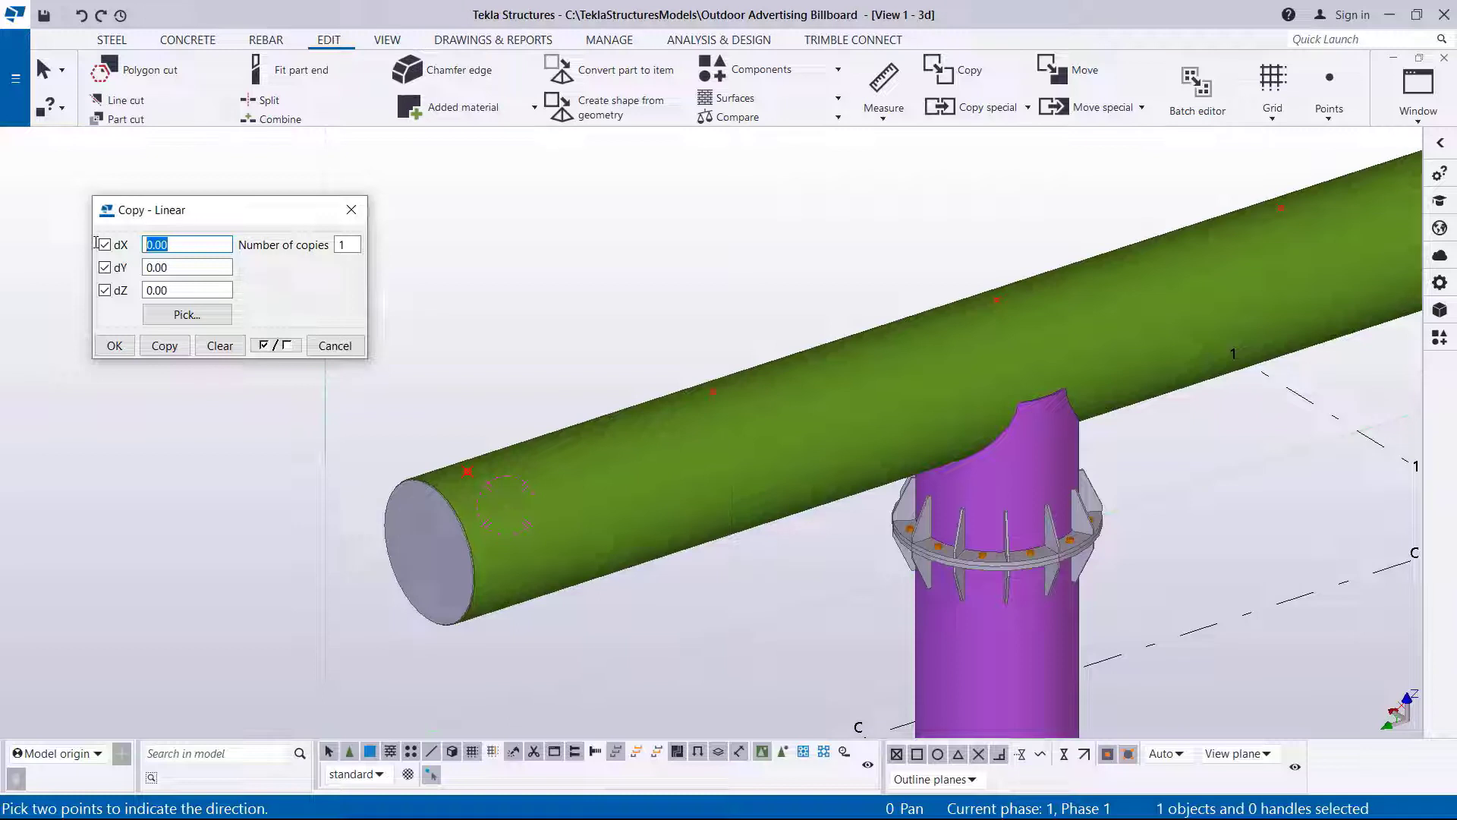
pyautogui.write('750')
pyautogui.click(165, 346)
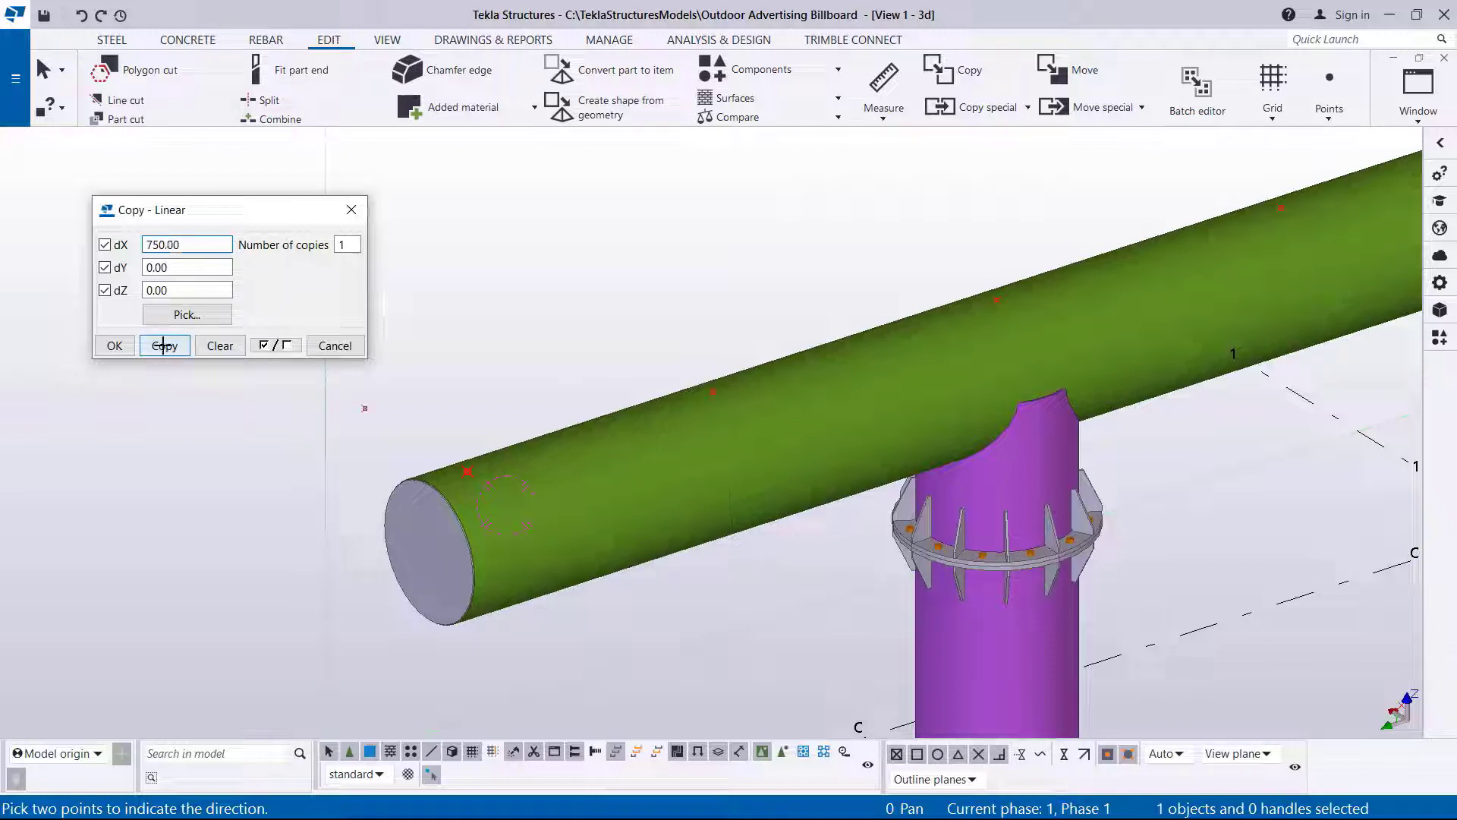
pyautogui.click(113, 347)
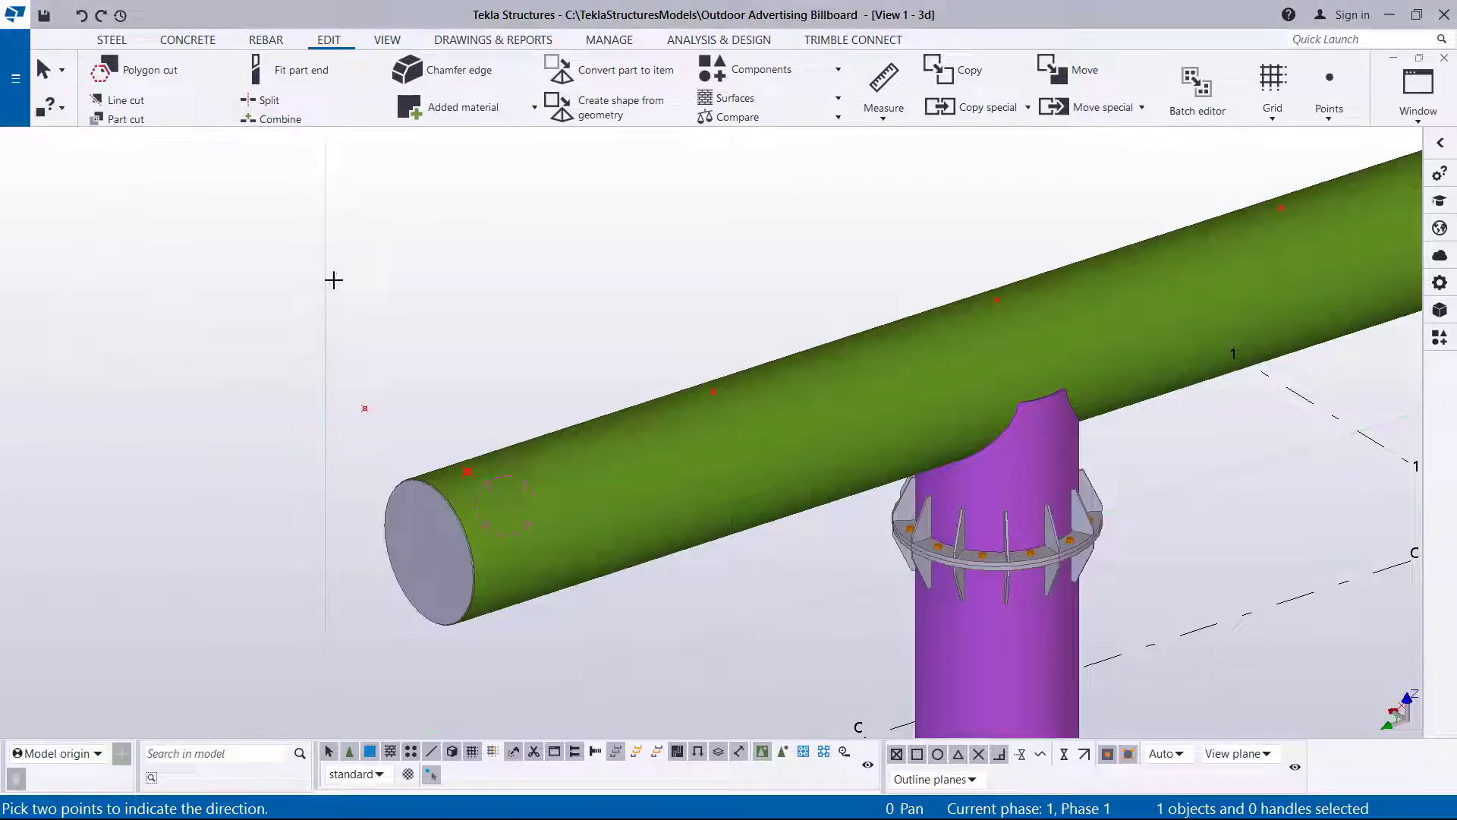
pyautogui.rightClick(473, 246)
pyautogui.click(483, 254)
# - Copy the near-end top point to the pipe's opposite side, using the 750 offset point as origin and the near-end point as destination
pyautogui.scroll(1, 452, 445)
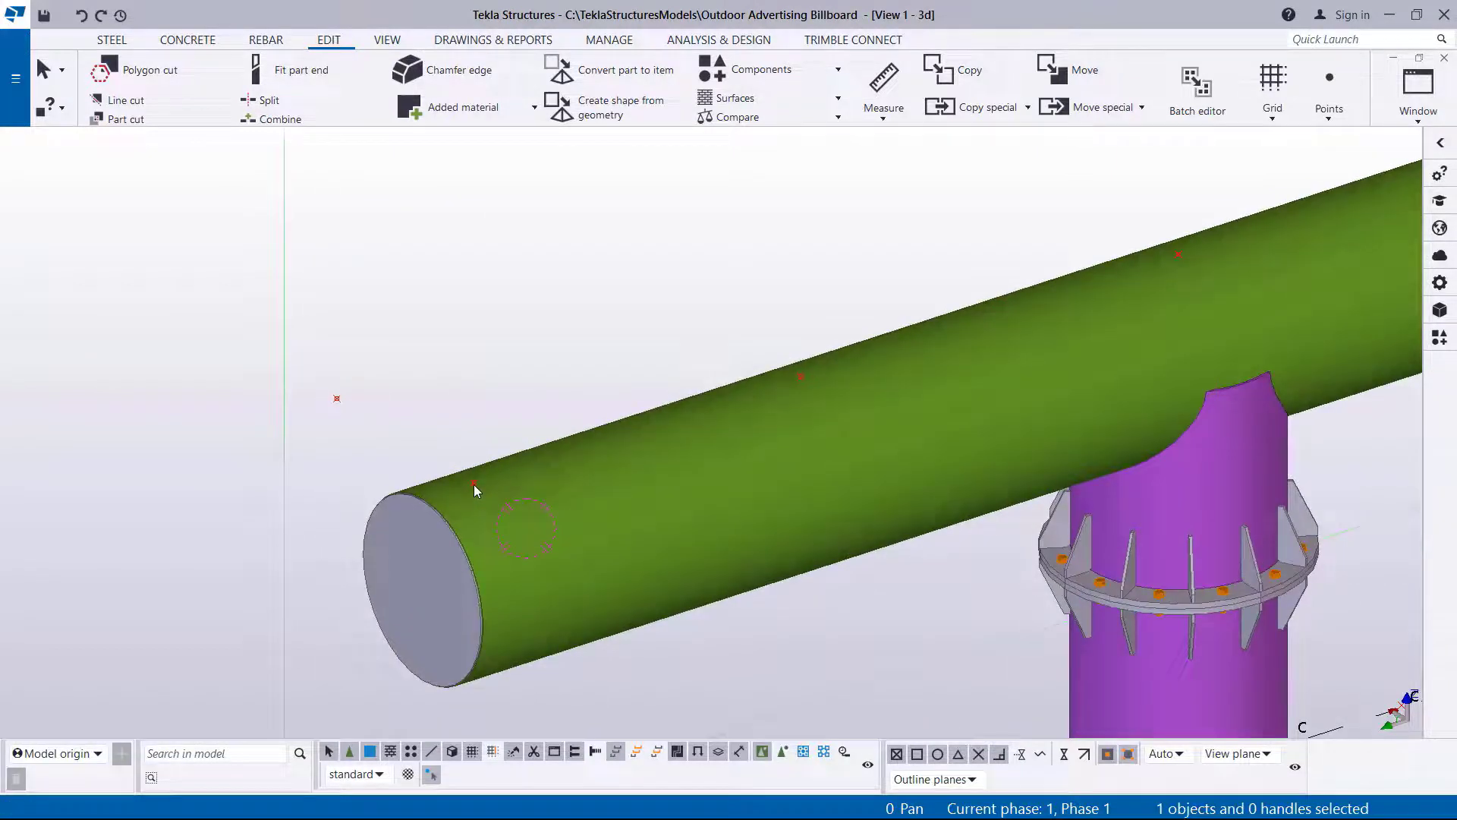
pyautogui.click(475, 483)
pyautogui.rightClick(560, 266)
pyautogui.click(599, 339)
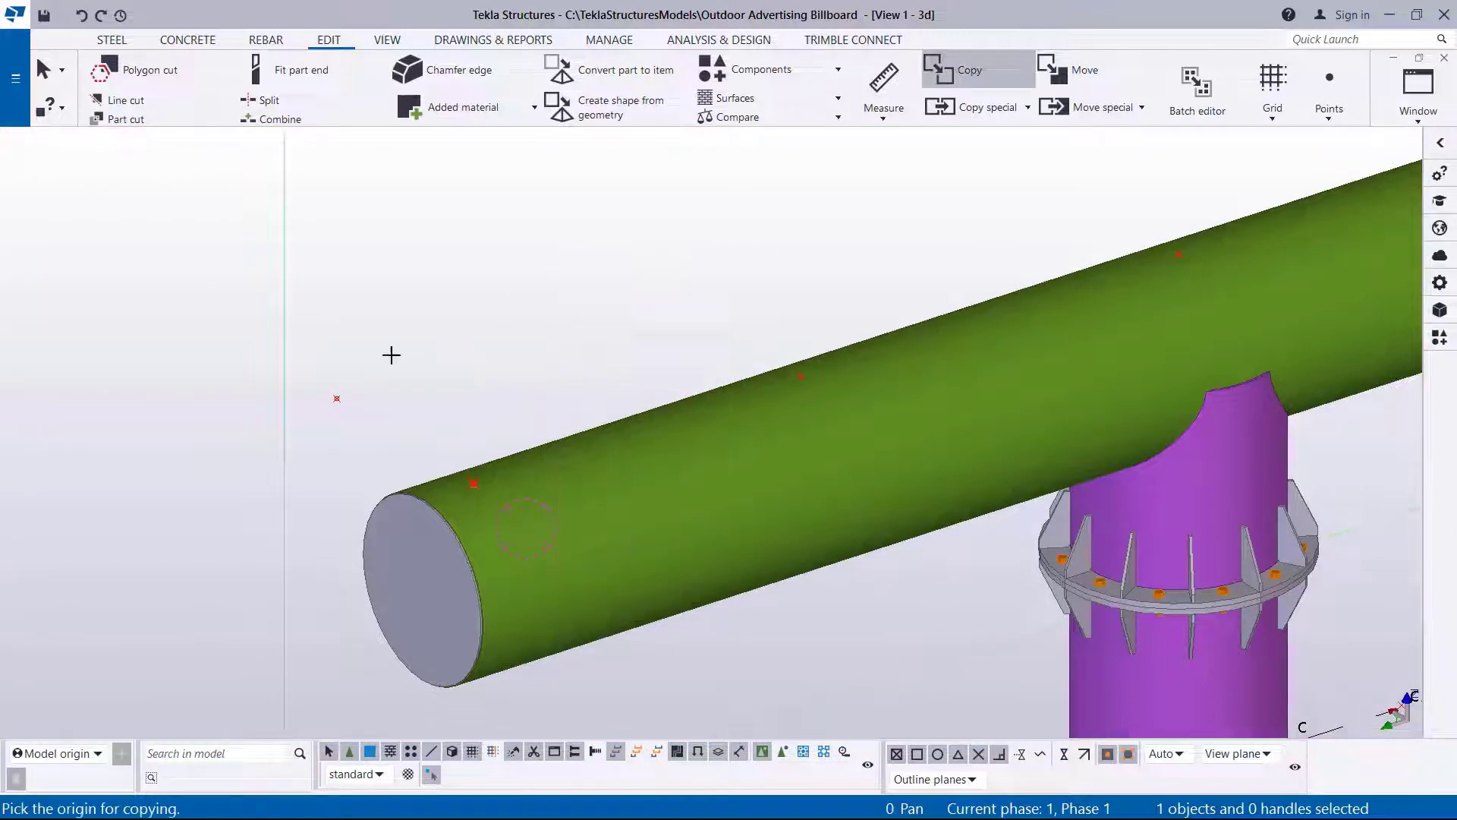
pyautogui.click(337, 398)
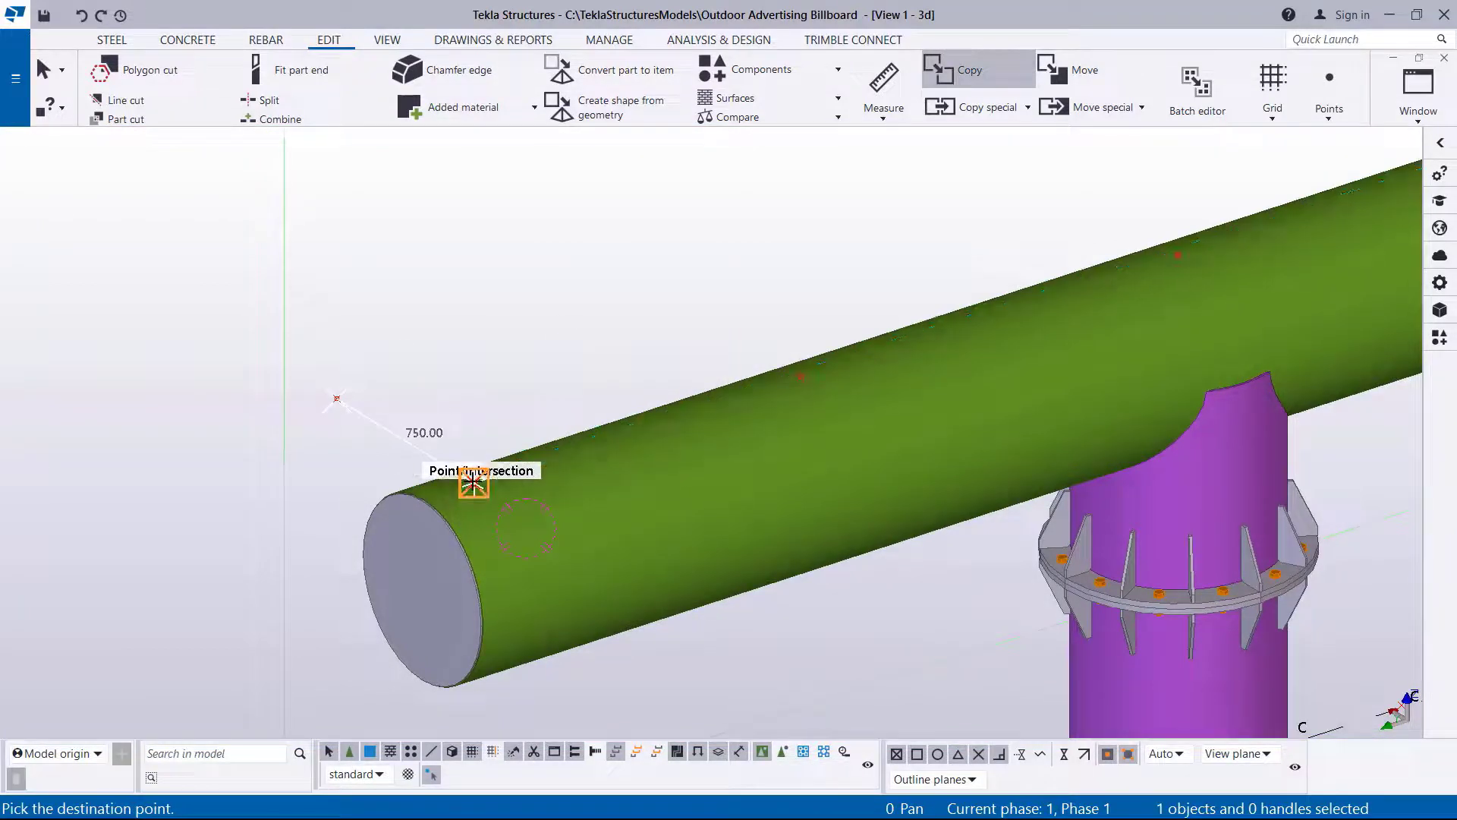
pyautogui.click(475, 483)
pyautogui.rightClick(574, 243)
pyautogui.click(623, 256)
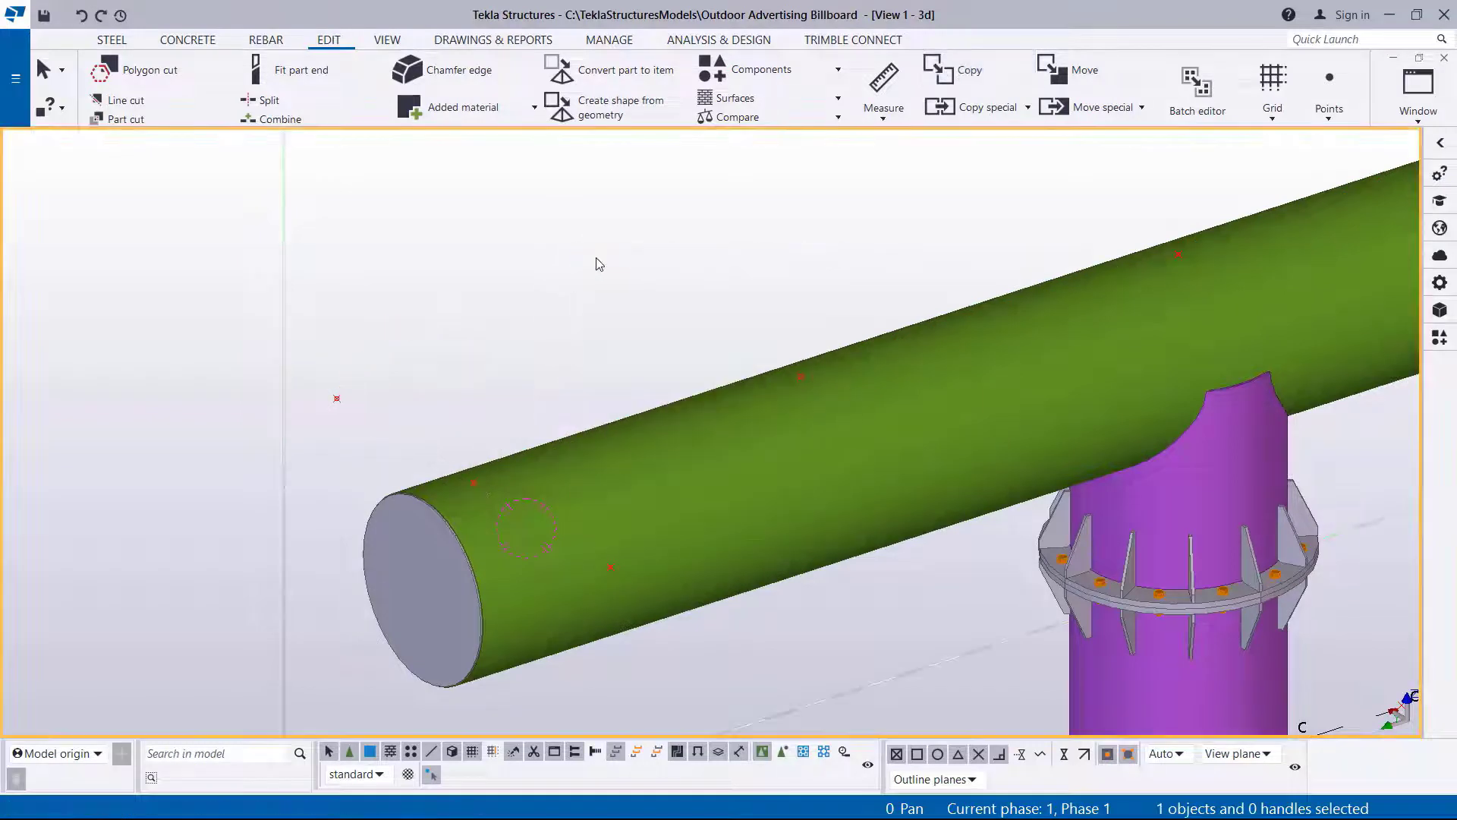
# - Create a steel beam across the horizontal pipe's near end, running between the two points offset 750 on either side
pyautogui.press('v')
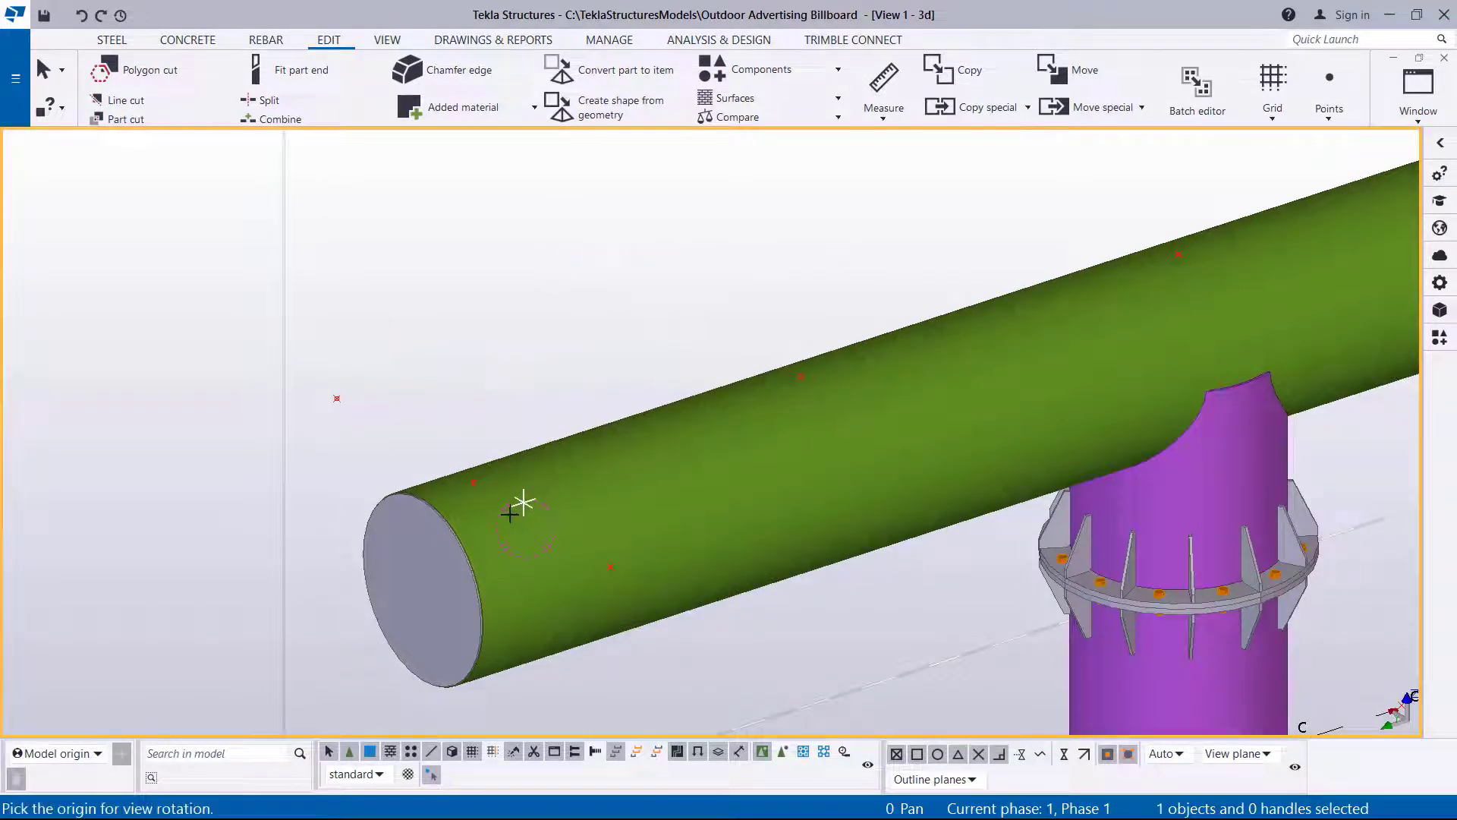
pyautogui.click(501, 520)
pyautogui.moveTo(543, 517)
pyautogui.mouseDown()
pyautogui.moveTo(716, 458)
pyautogui.moveTo(539, 529)
pyautogui.mouseUp()
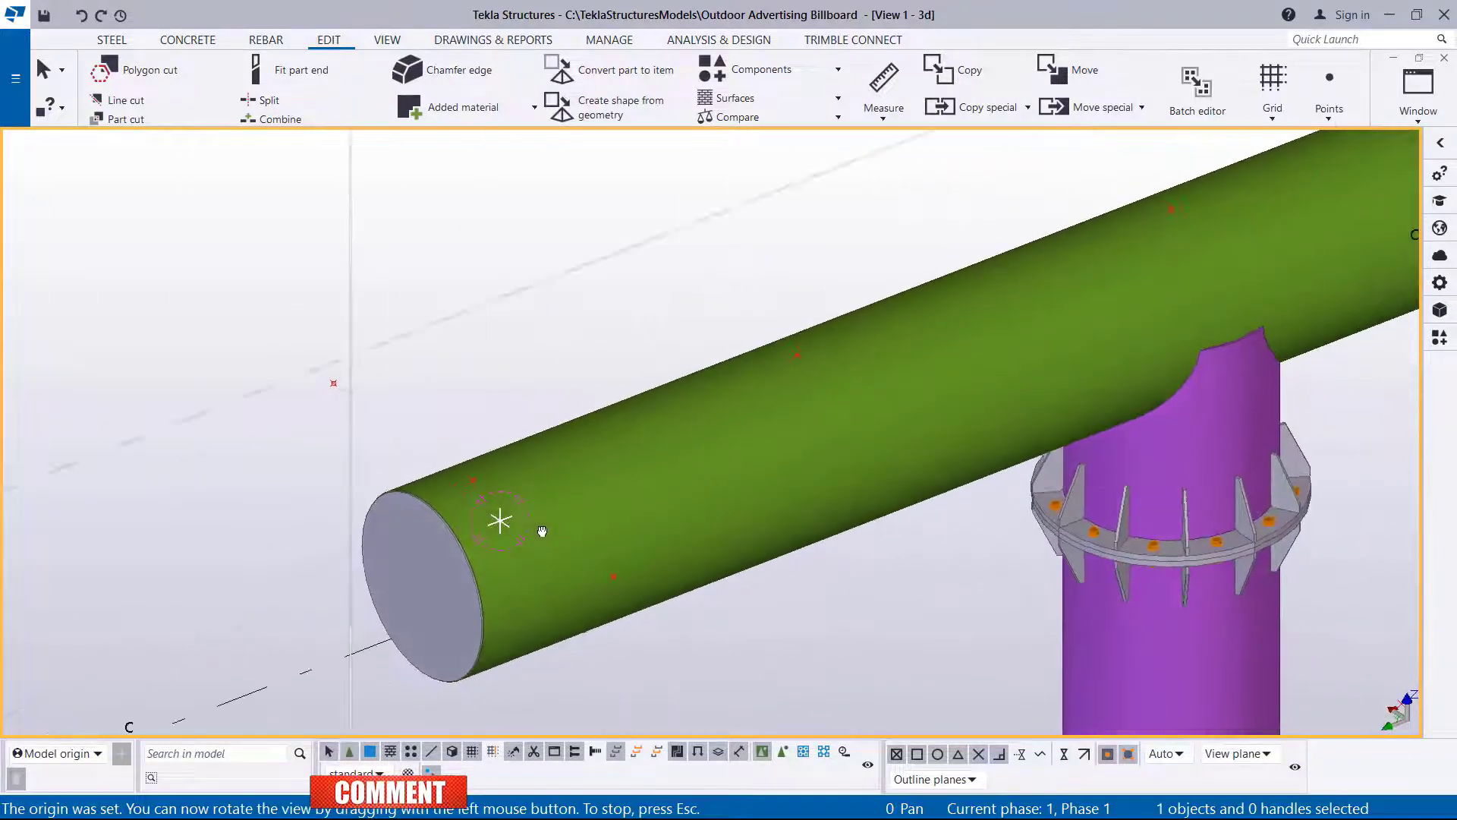
pyautogui.rightClick(505, 377)
pyautogui.click(531, 387)
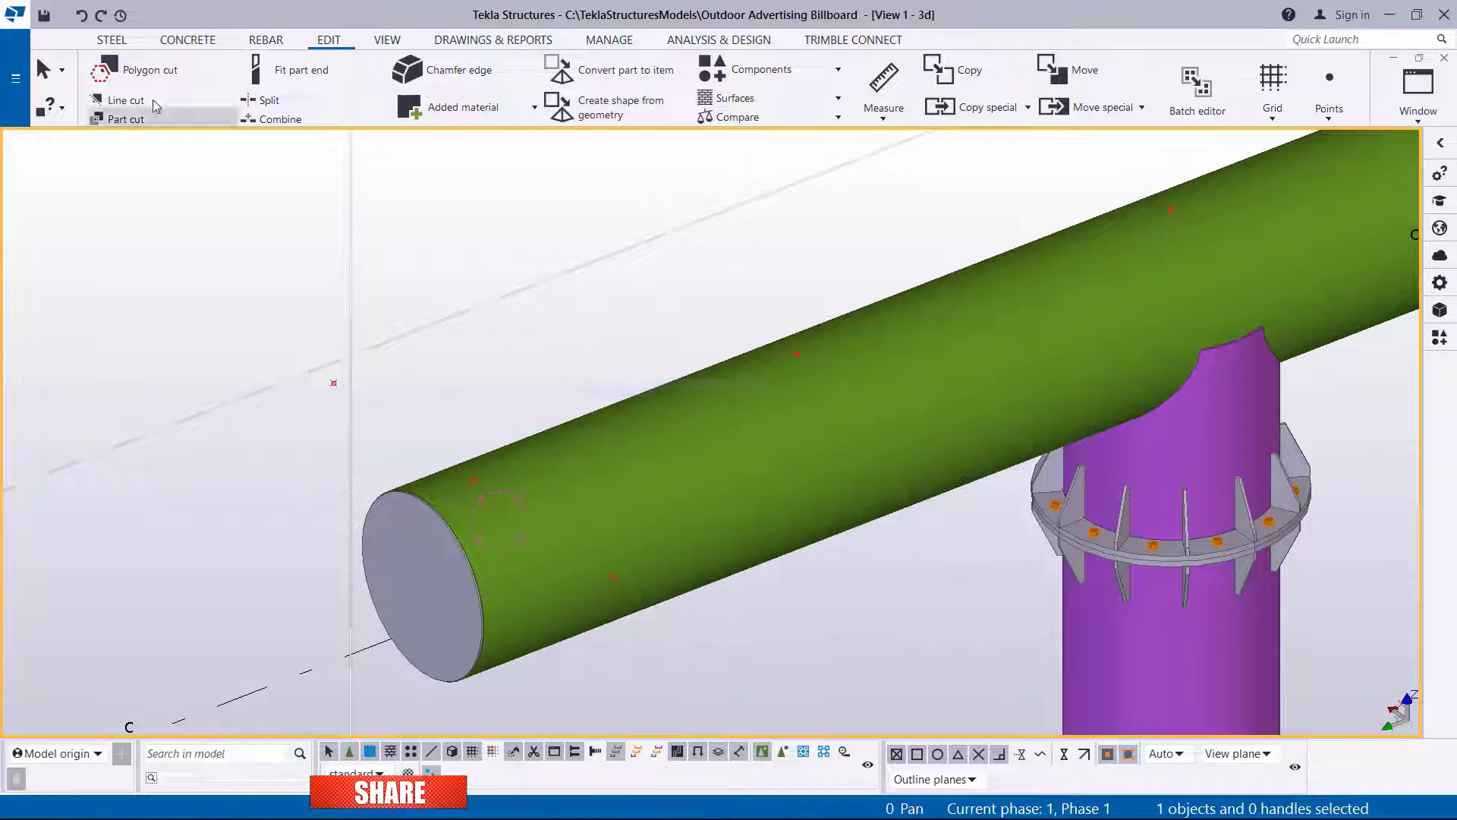
pyautogui.click(106, 41)
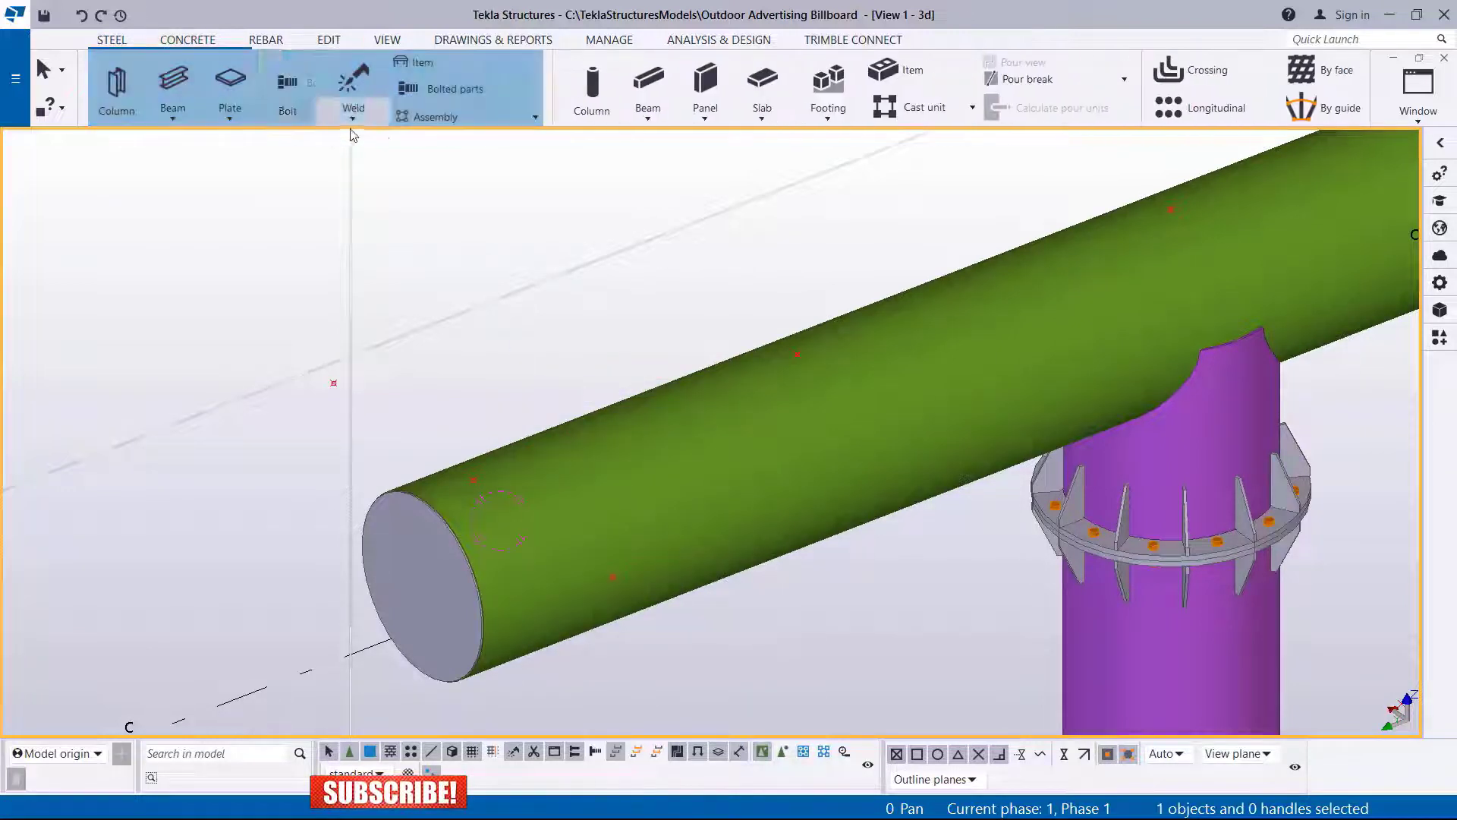
pyautogui.click(174, 119)
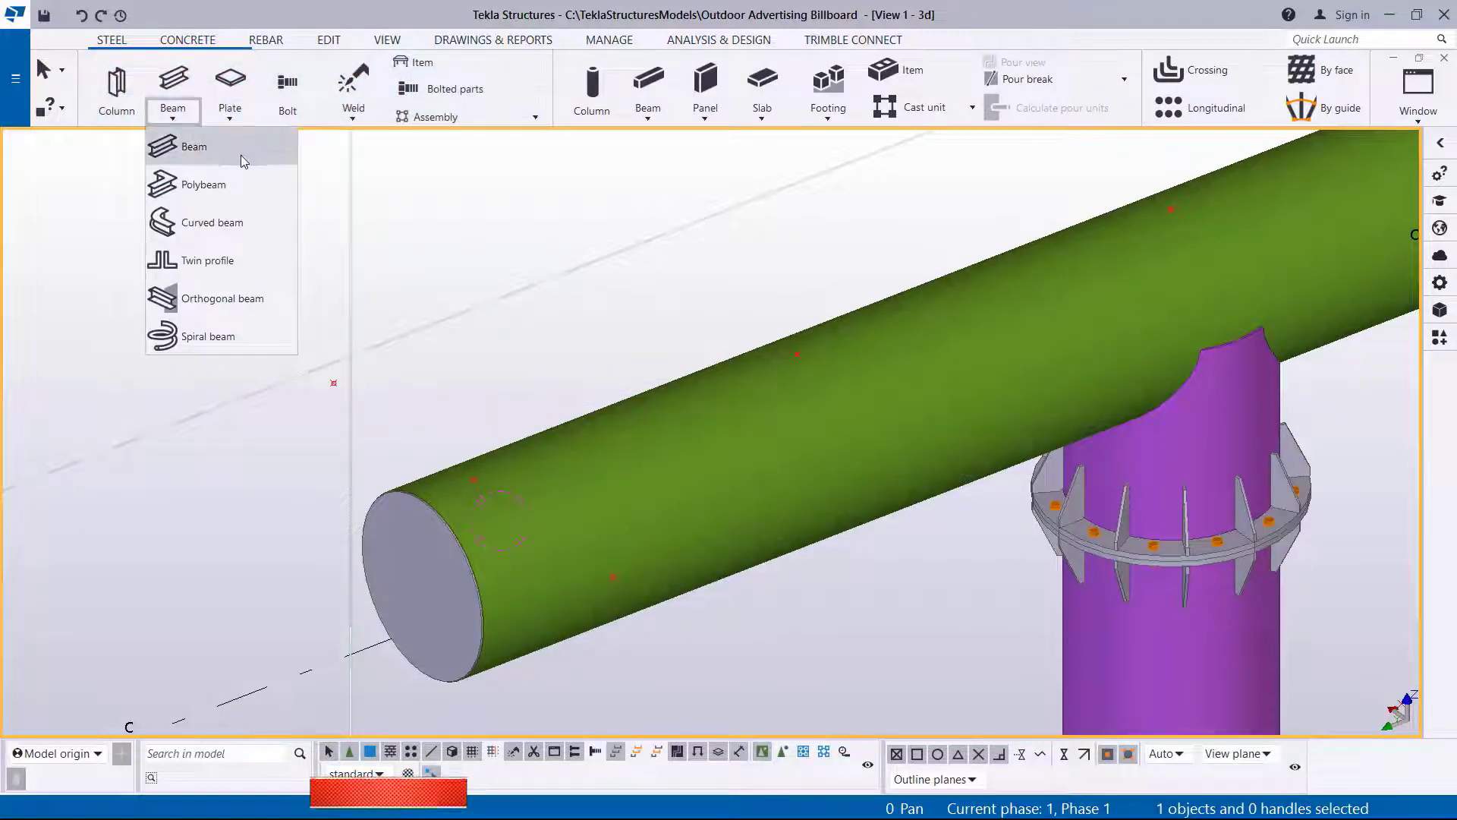
pyautogui.click(186, 143)
pyautogui.click(334, 383)
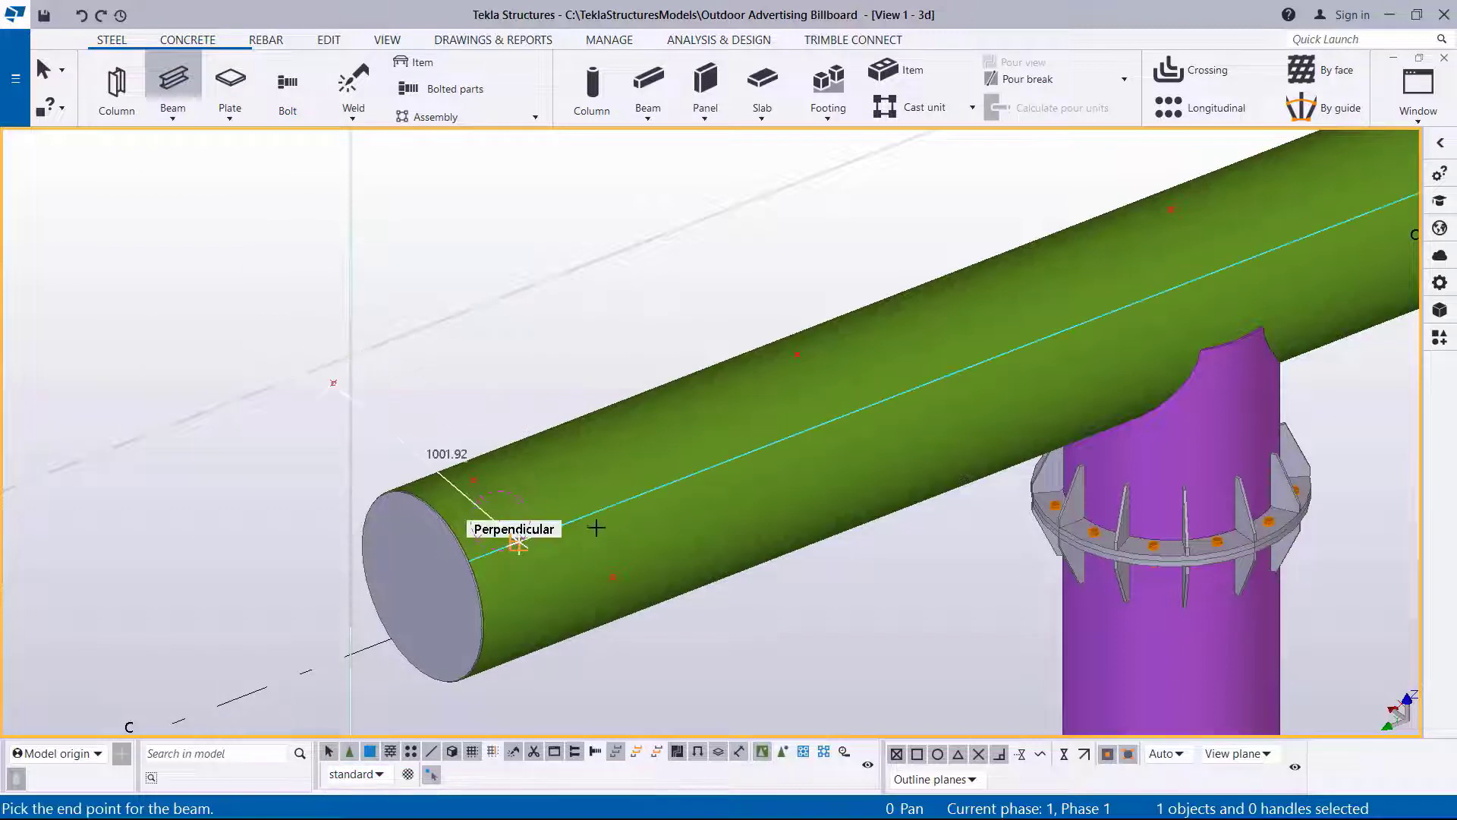
pyautogui.click(609, 571)
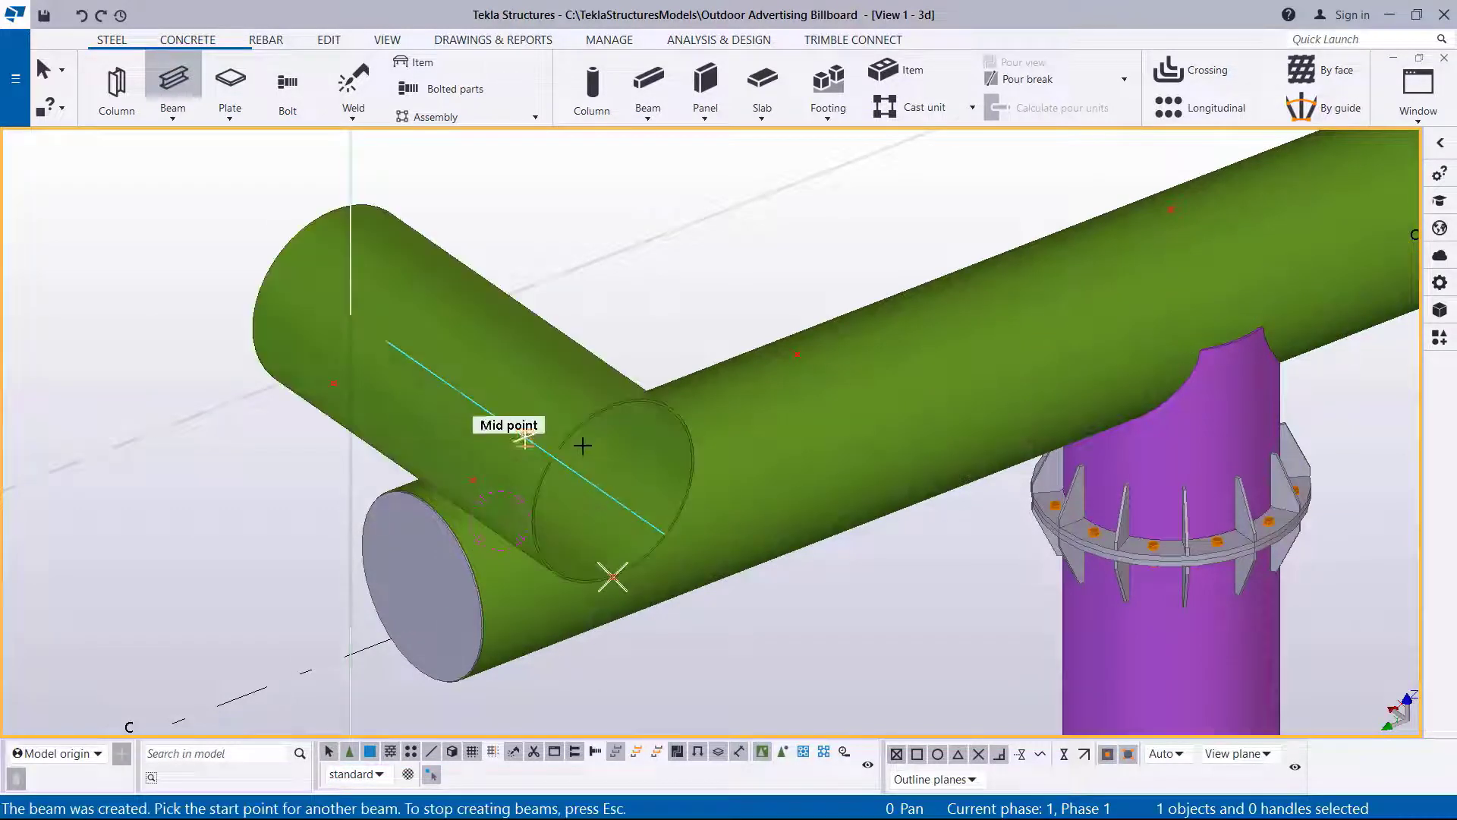
pyautogui.rightClick(623, 261)
pyautogui.click(683, 277)
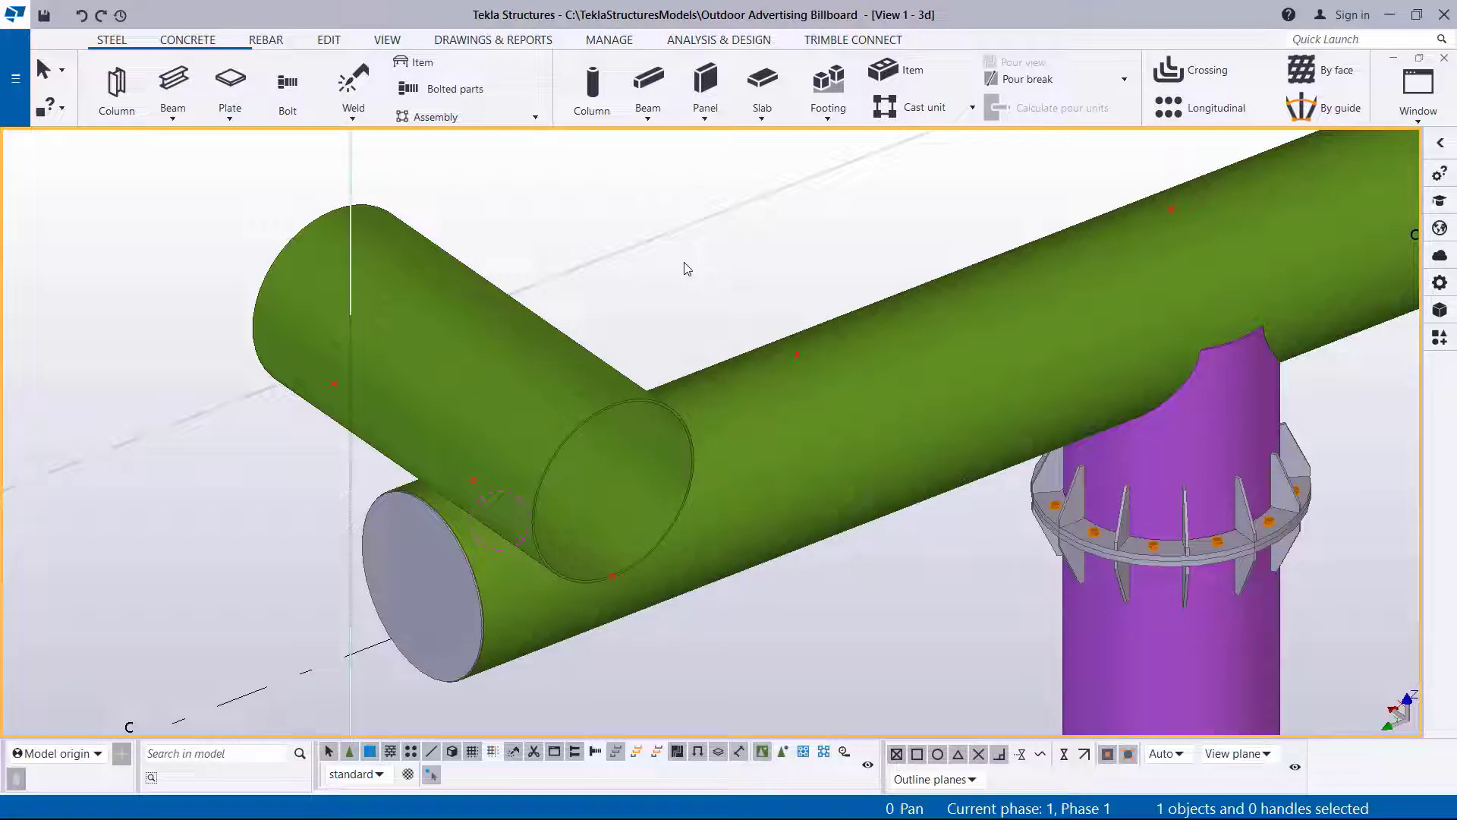
# - Change the profile of the cross beam at the horizontal pipe's near end to UB203*102*23 from the 203 series of UB I profiles
pyautogui.doubleClick(361, 227)
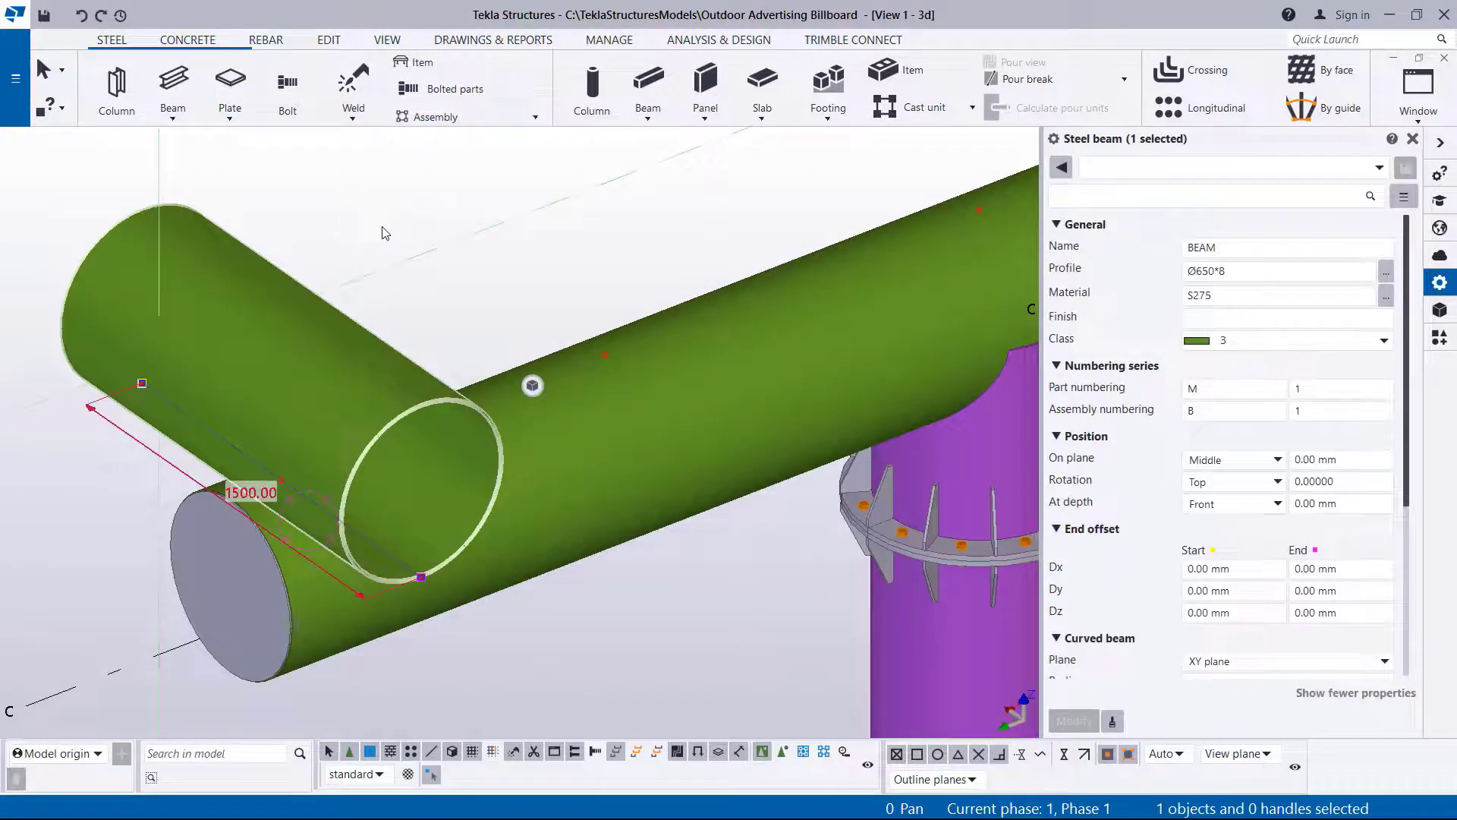
pyautogui.click(1388, 274)
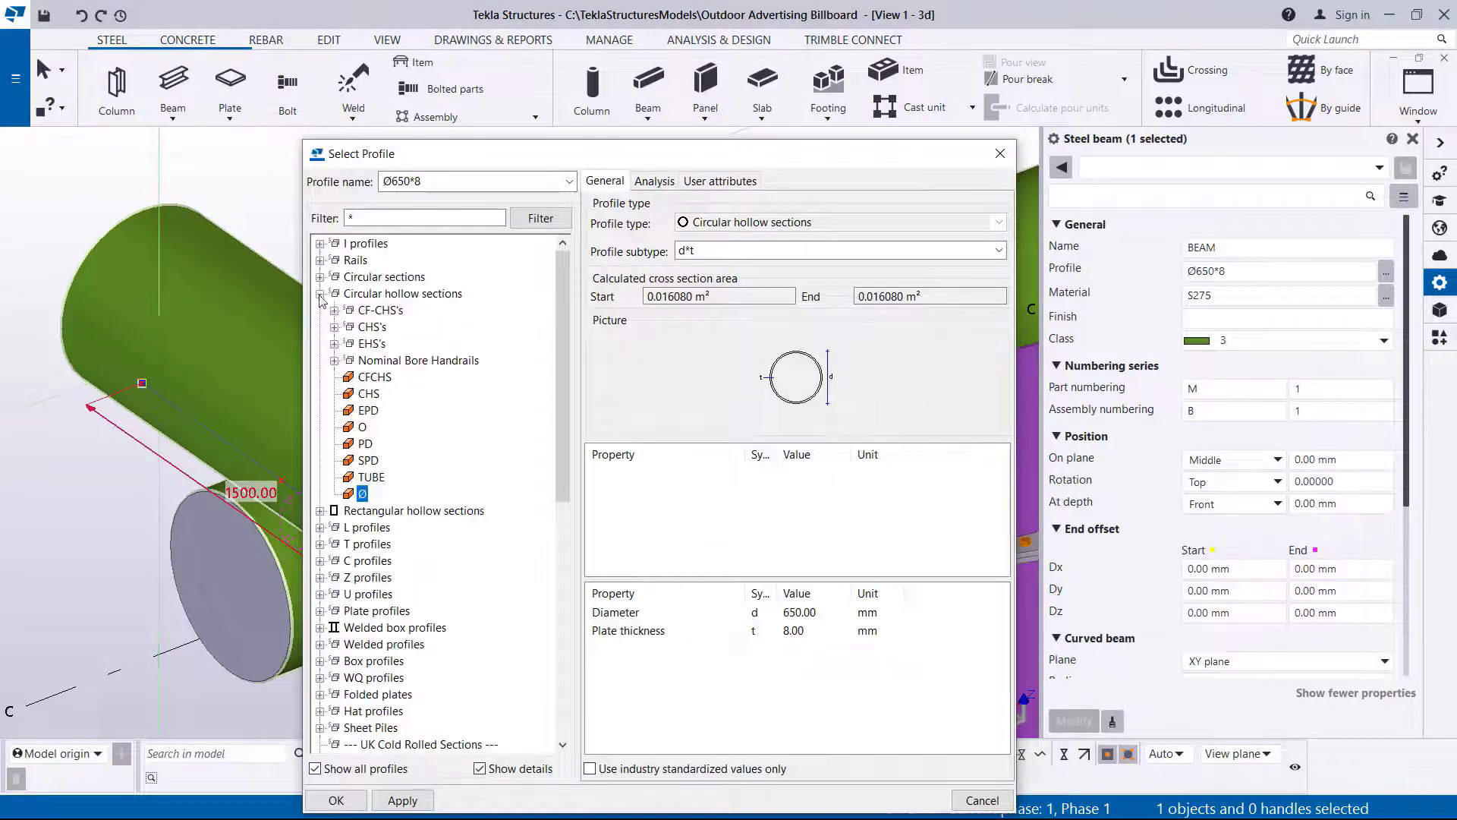
pyautogui.click(319, 294)
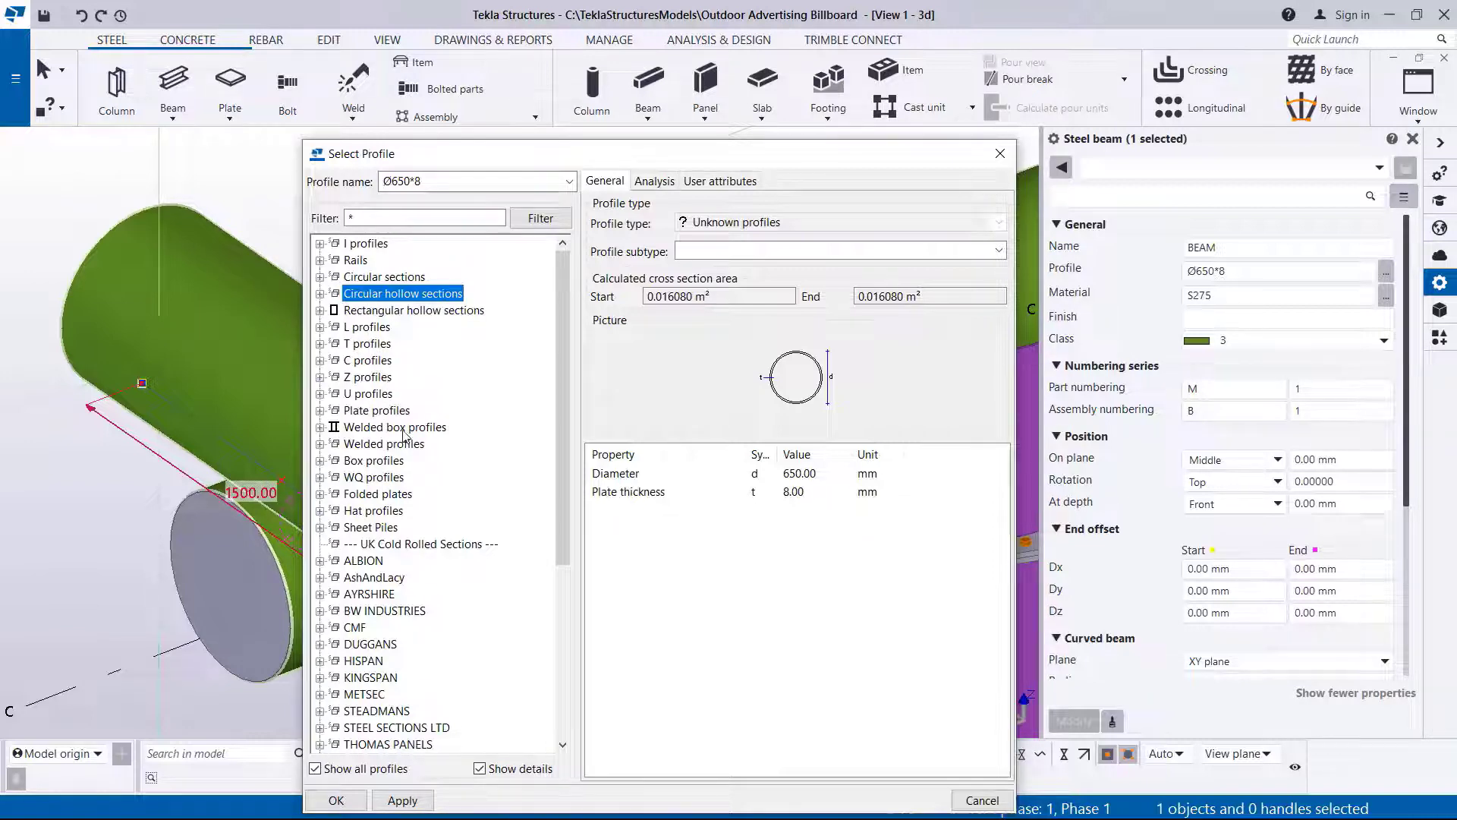
pyautogui.scroll(-2, 404, 435)
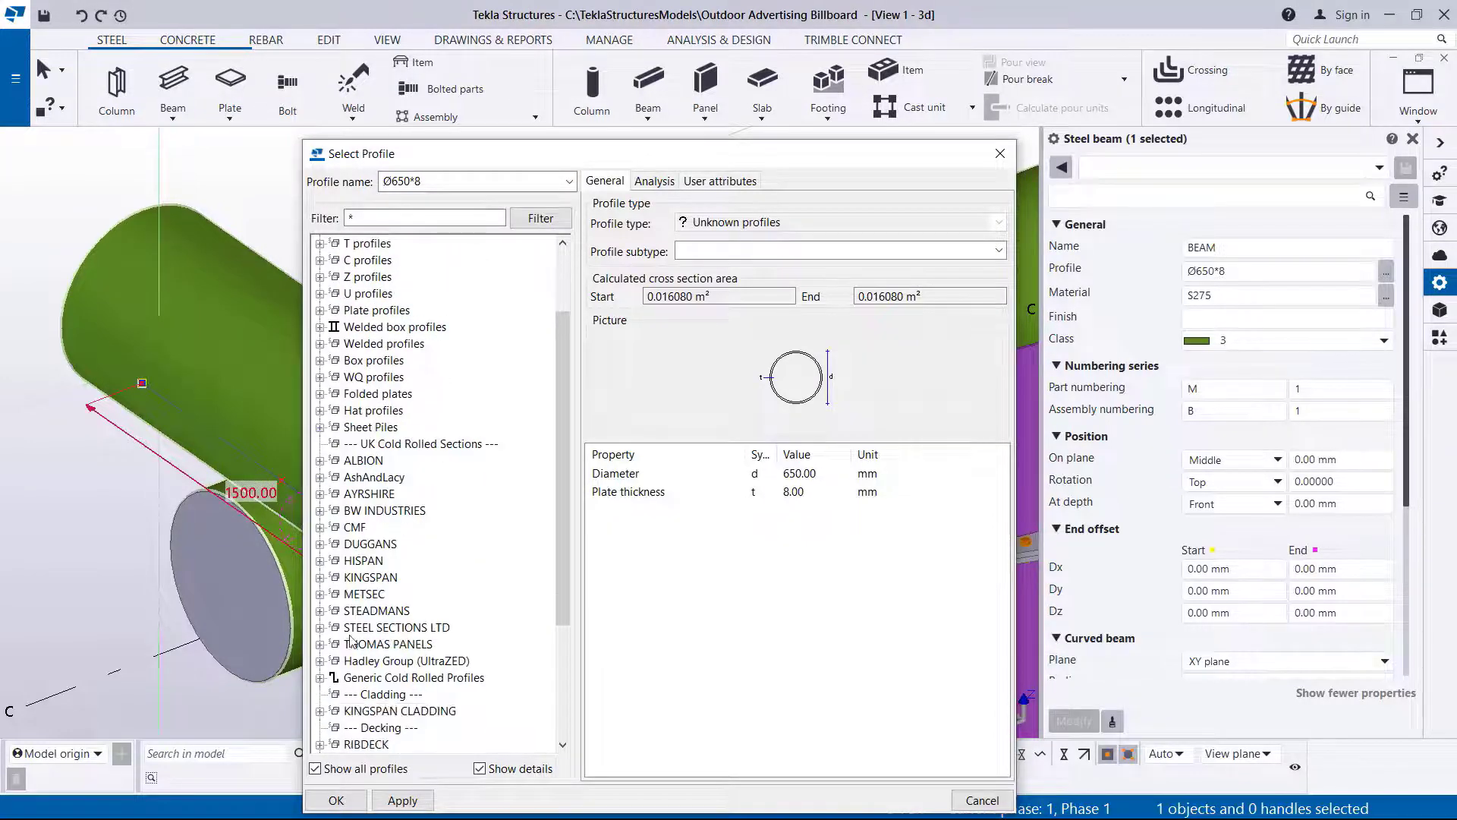
pyautogui.click(320, 628)
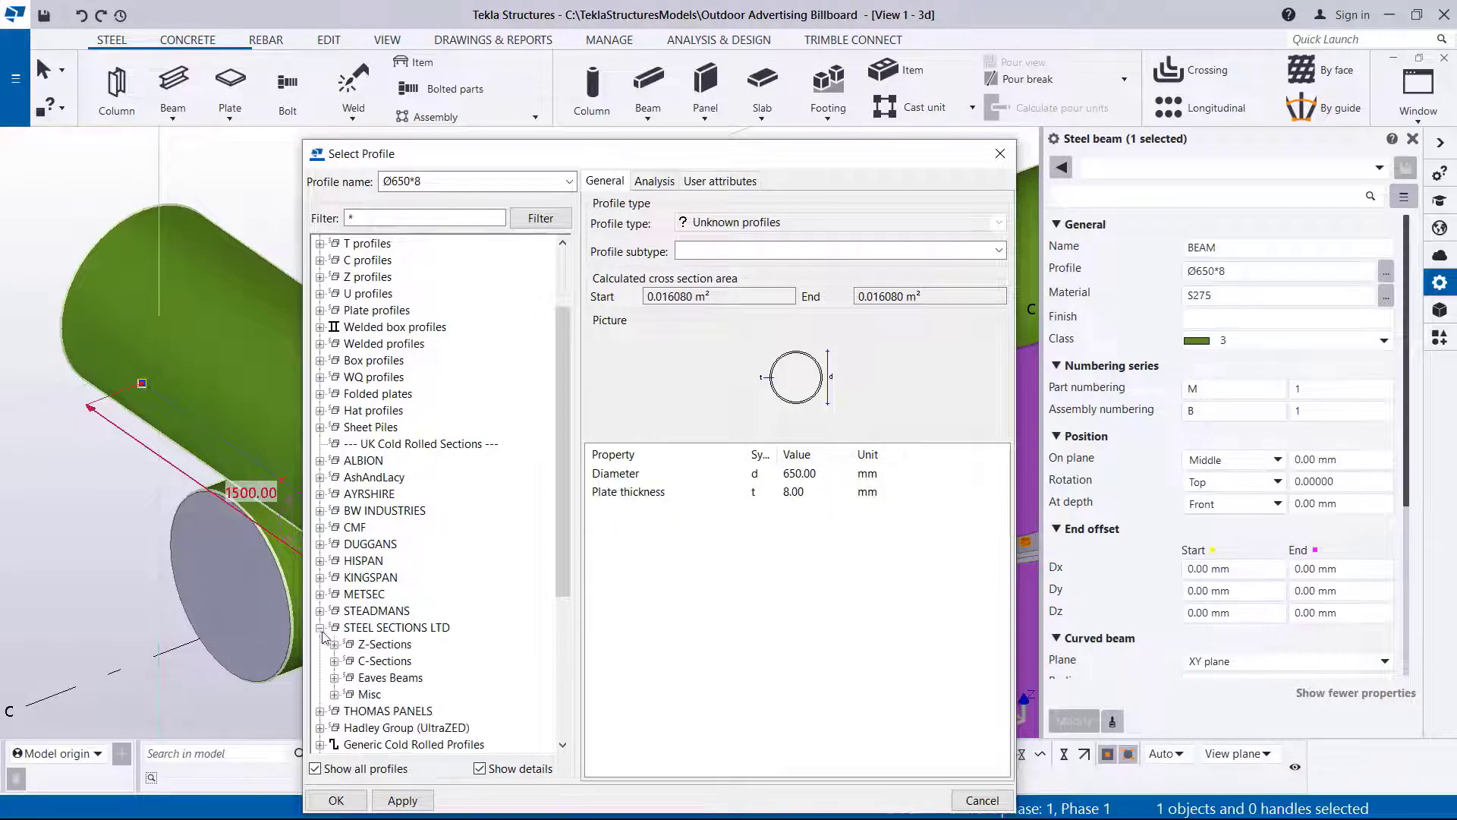
pyautogui.scroll(-2, 415, 552)
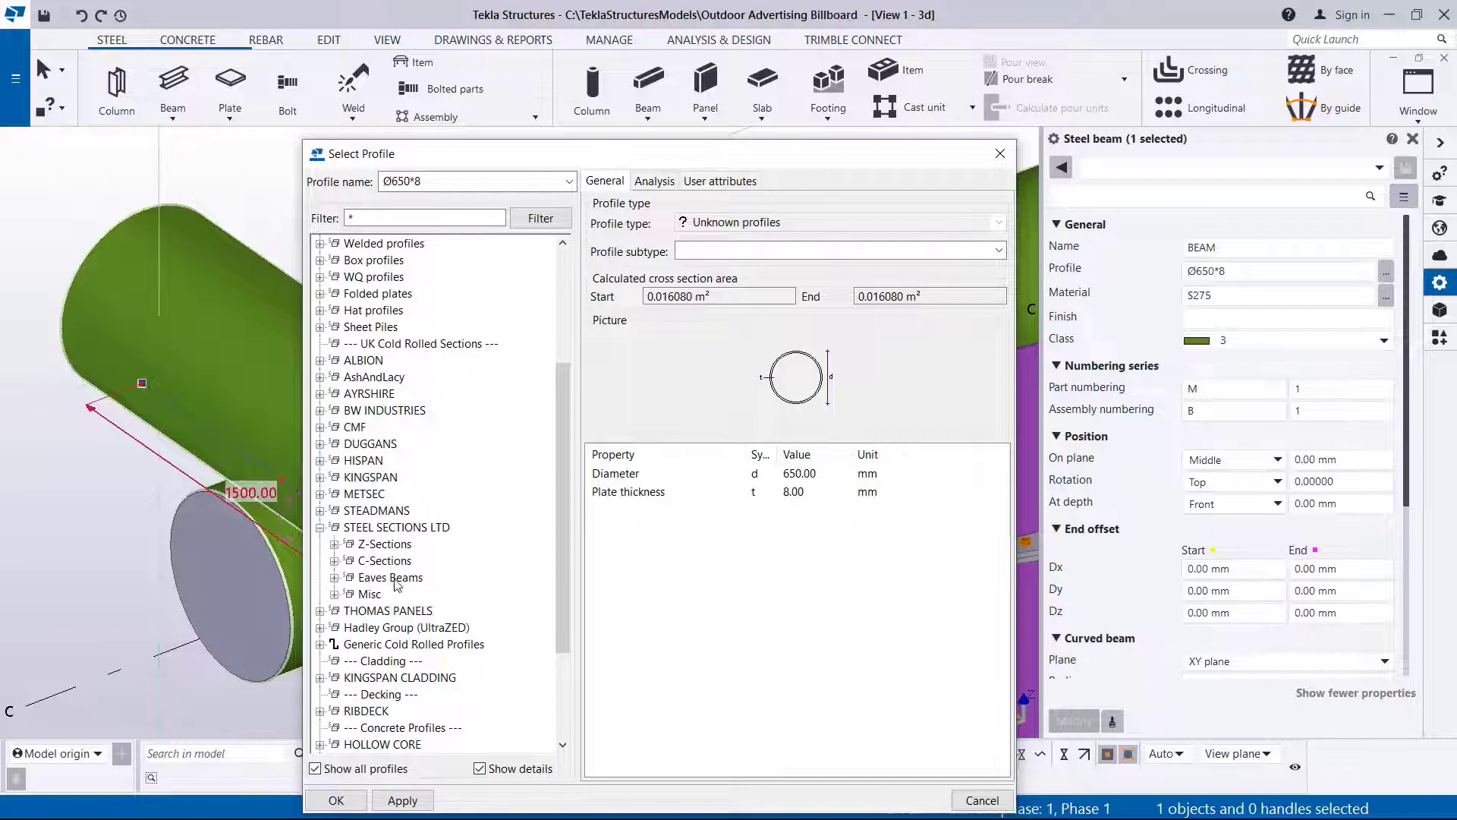
pyautogui.click(320, 527)
pyautogui.scroll(4, 432, 438)
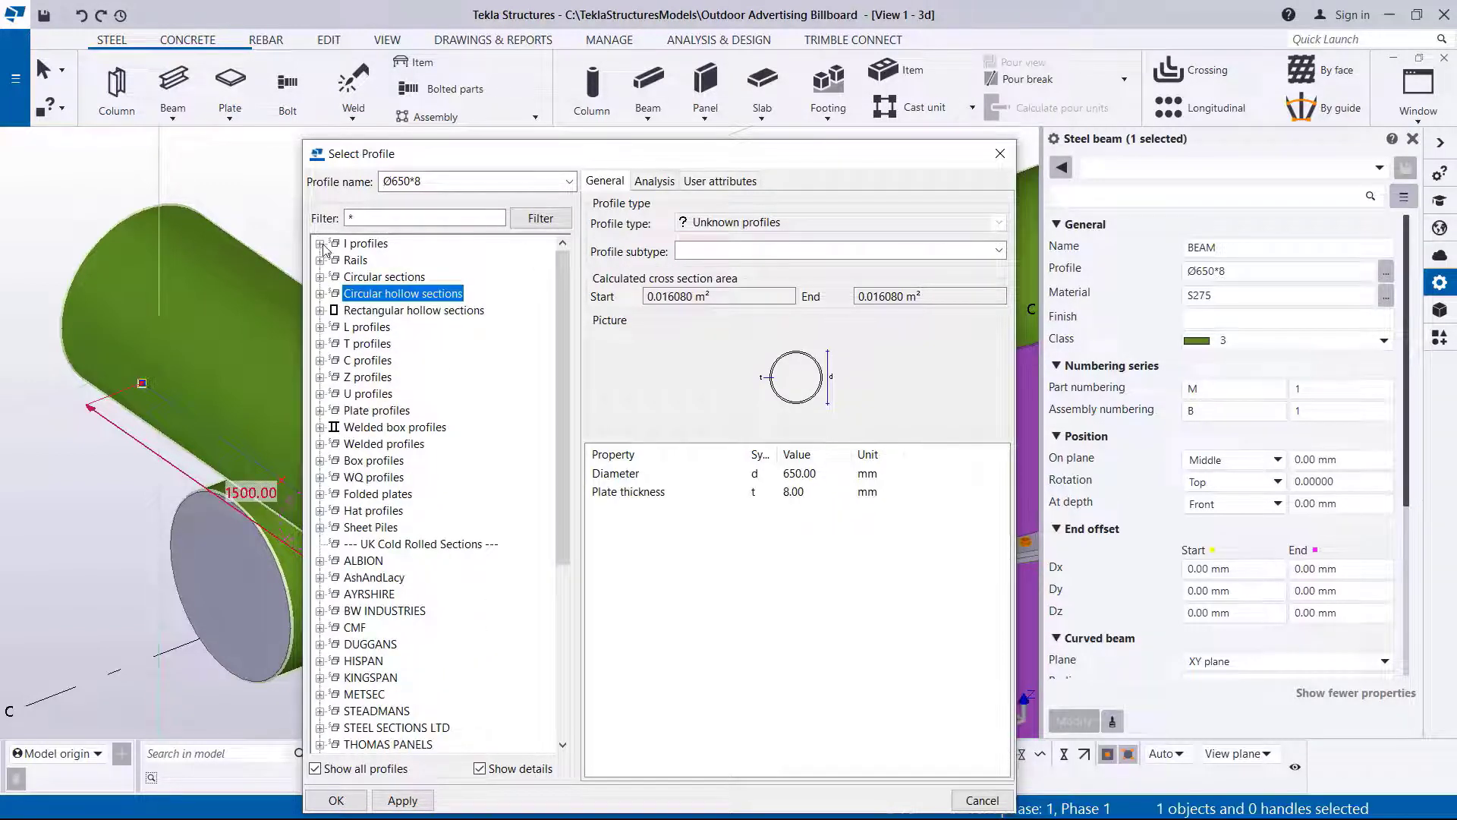
pyautogui.click(320, 243)
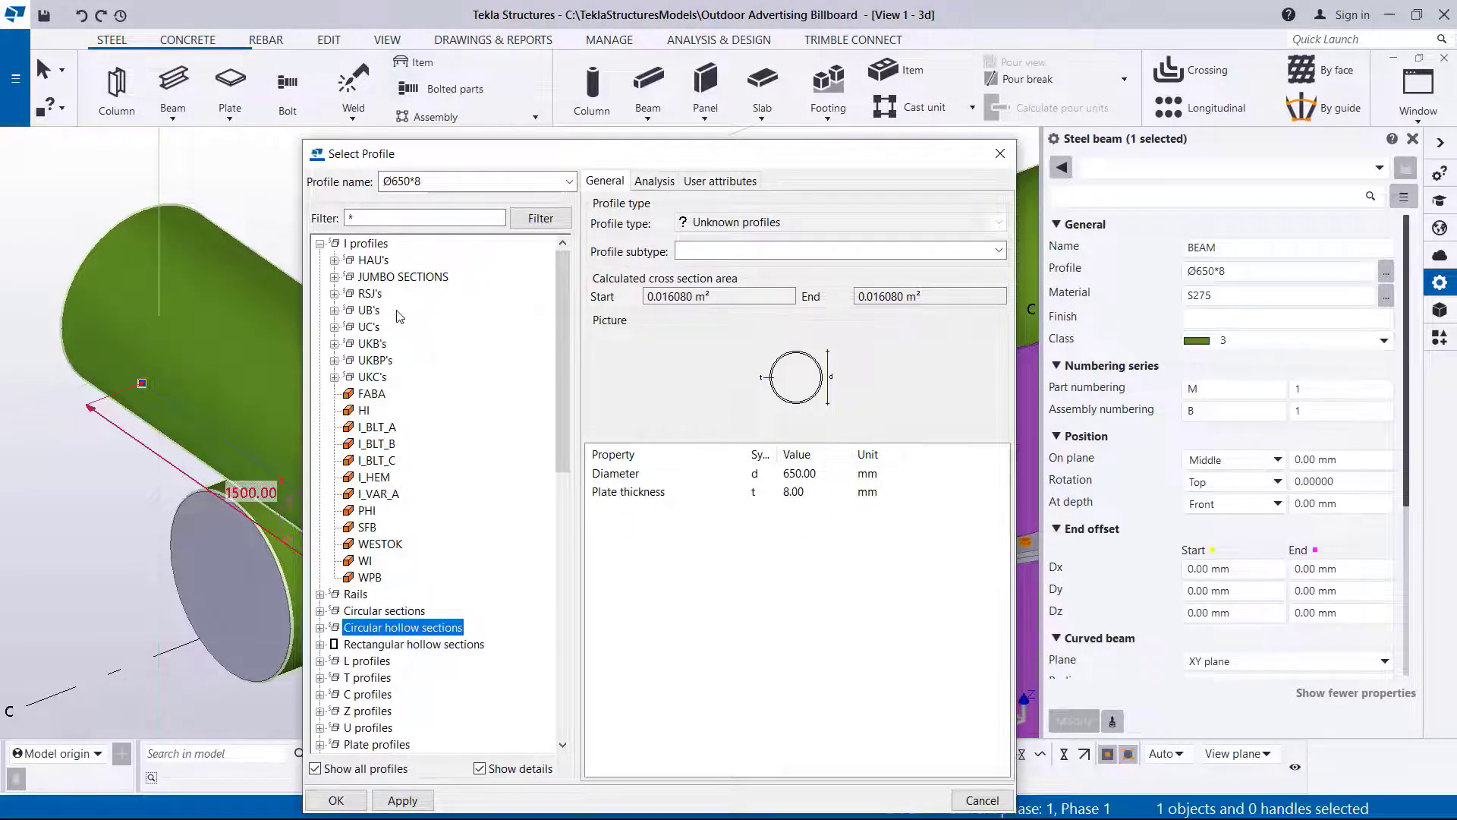
pyautogui.click(334, 310)
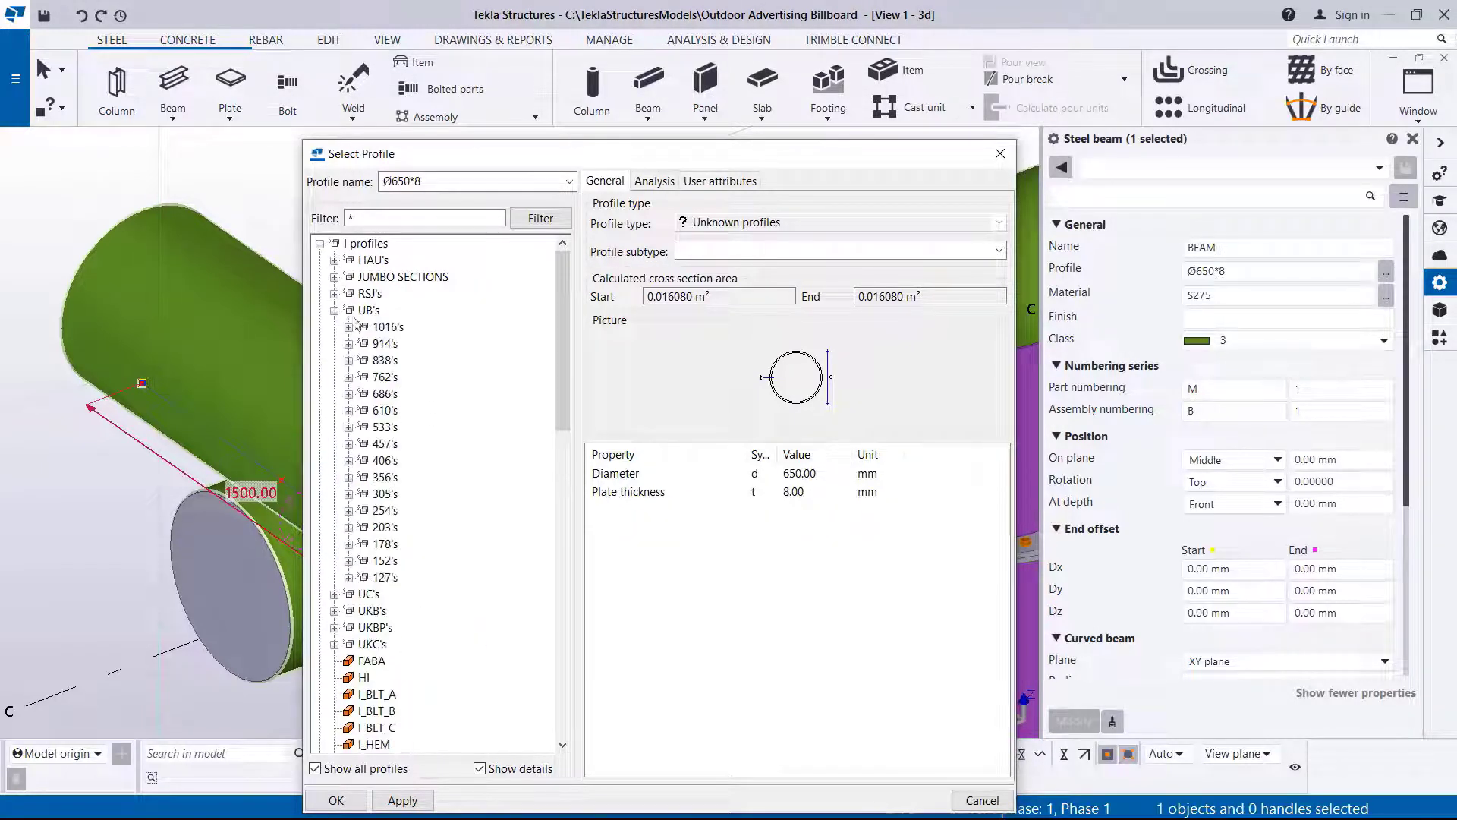
pyautogui.click(349, 528)
pyautogui.click(430, 545)
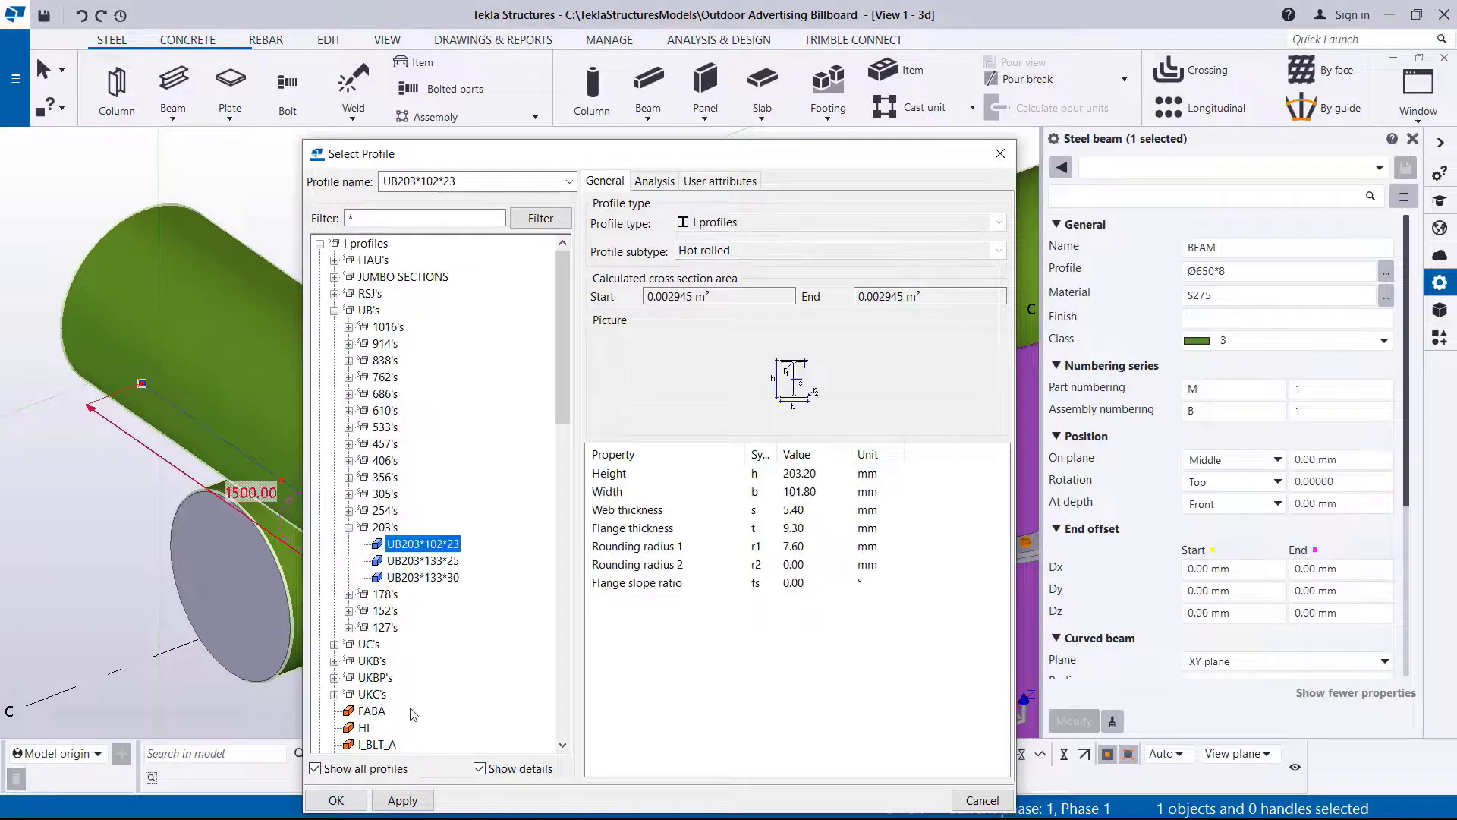
pyautogui.click(403, 800)
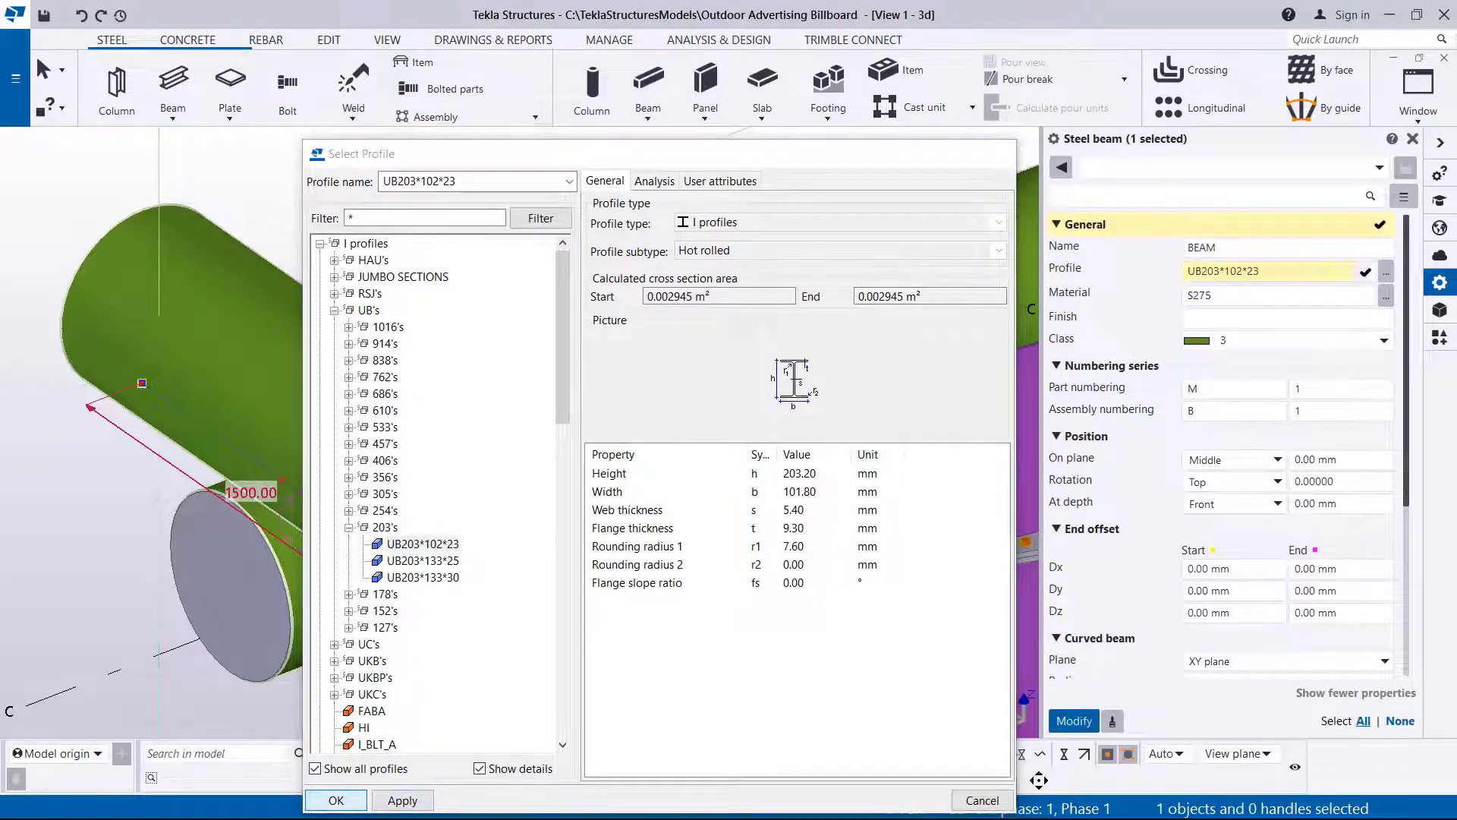
pyautogui.click(336, 800)
pyautogui.click(1074, 721)
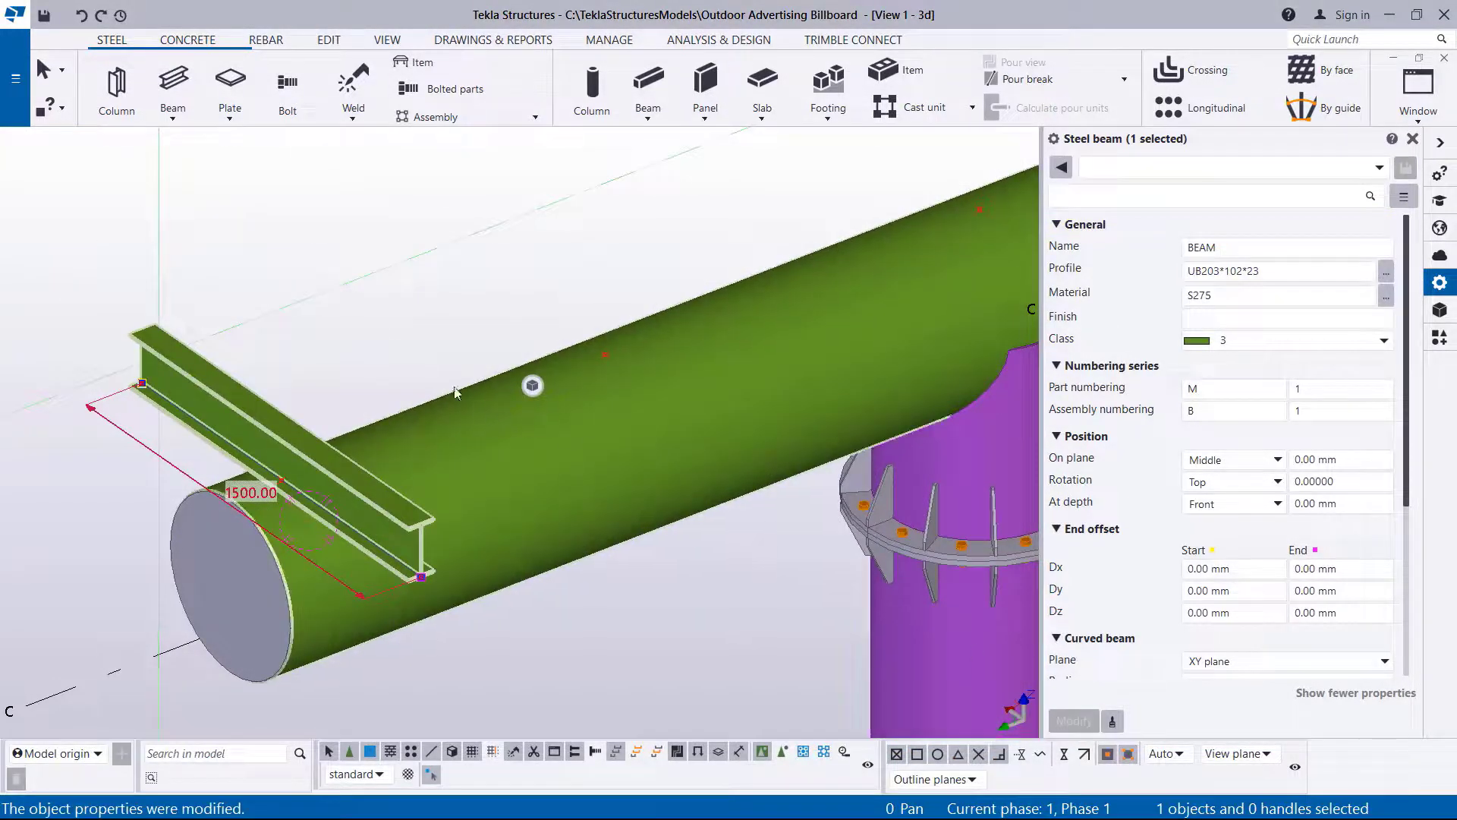
pyautogui.click(401, 343)
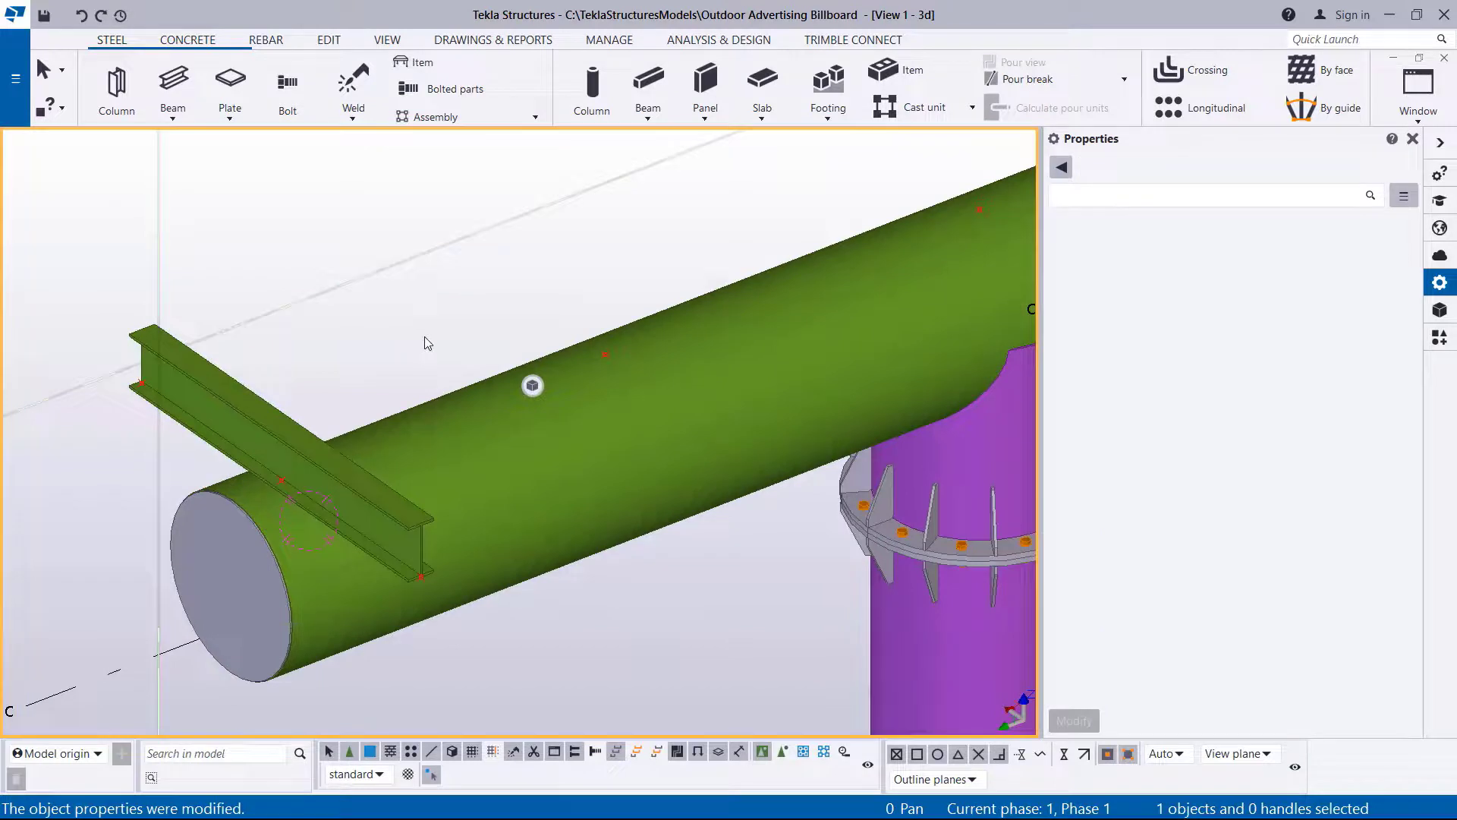
# - Move the near-end cross beam linearly by 100 in dZ, with dX and dY at 0, to raise it above the pipe
pyautogui.press('v')
pyautogui.click(306, 504)
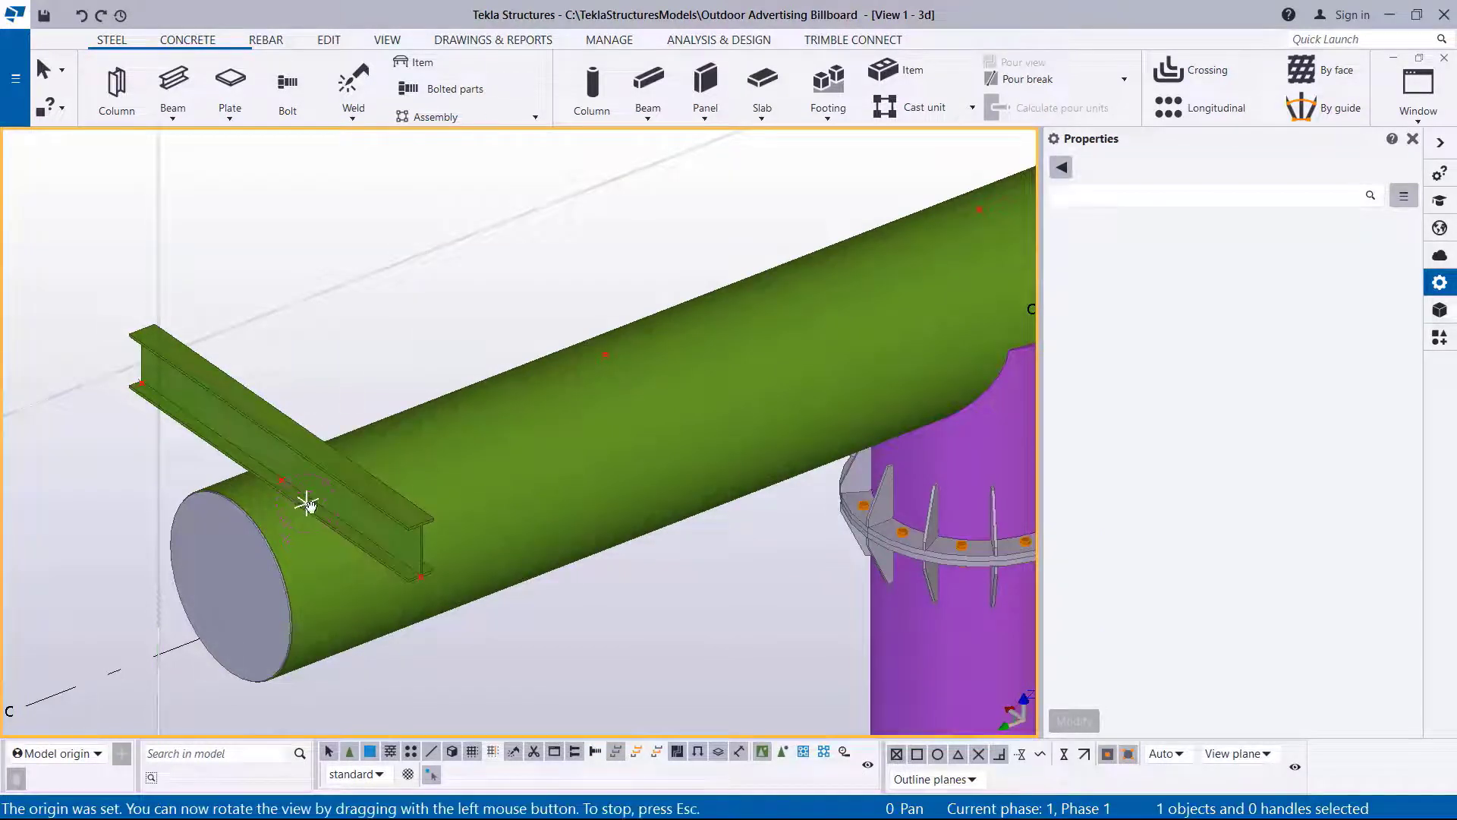
pyautogui.moveTo(306, 504); pyautogui.dragTo(347, 493)
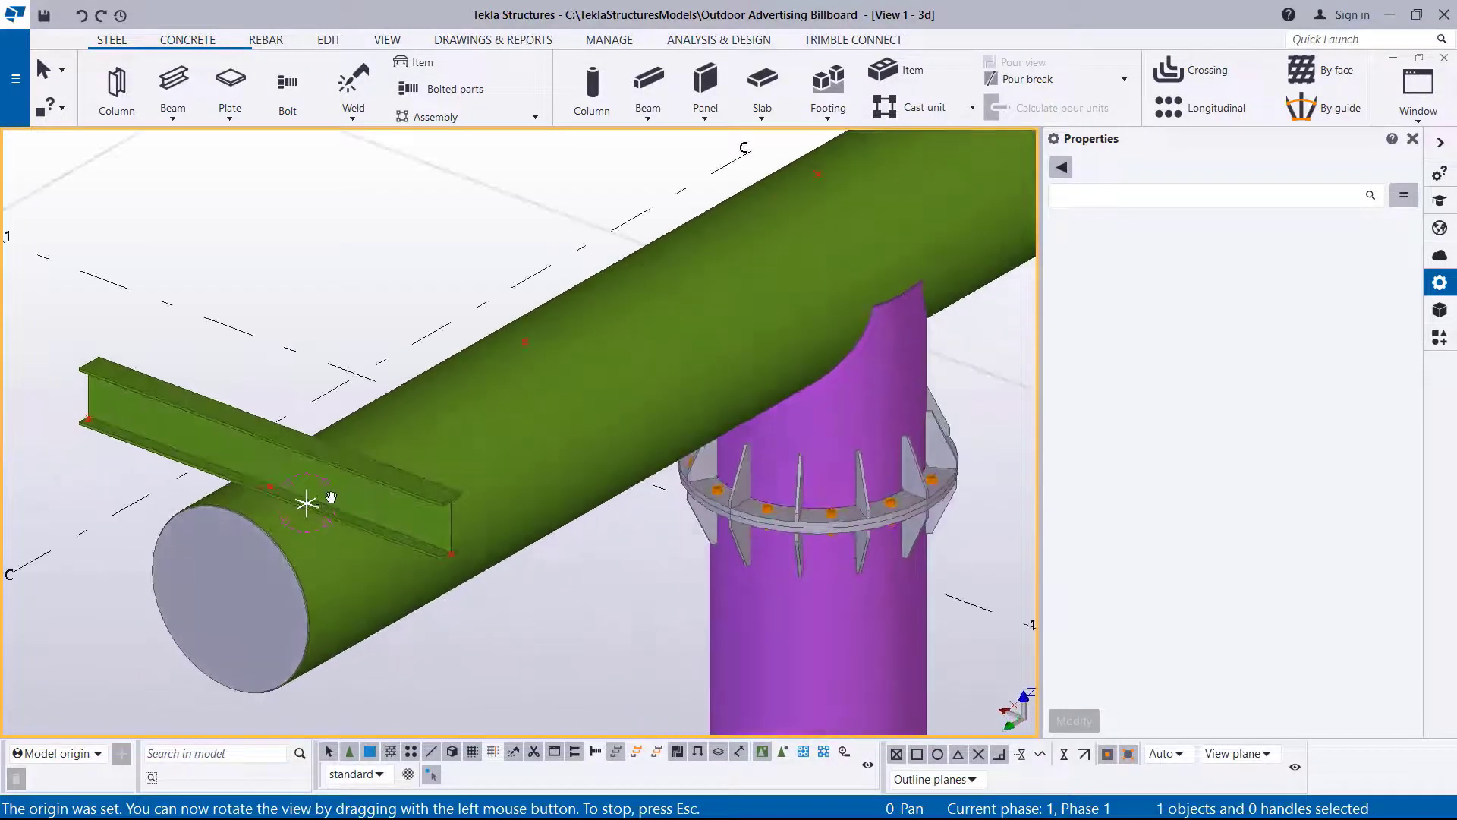
pyautogui.scroll(2, 263, 488)
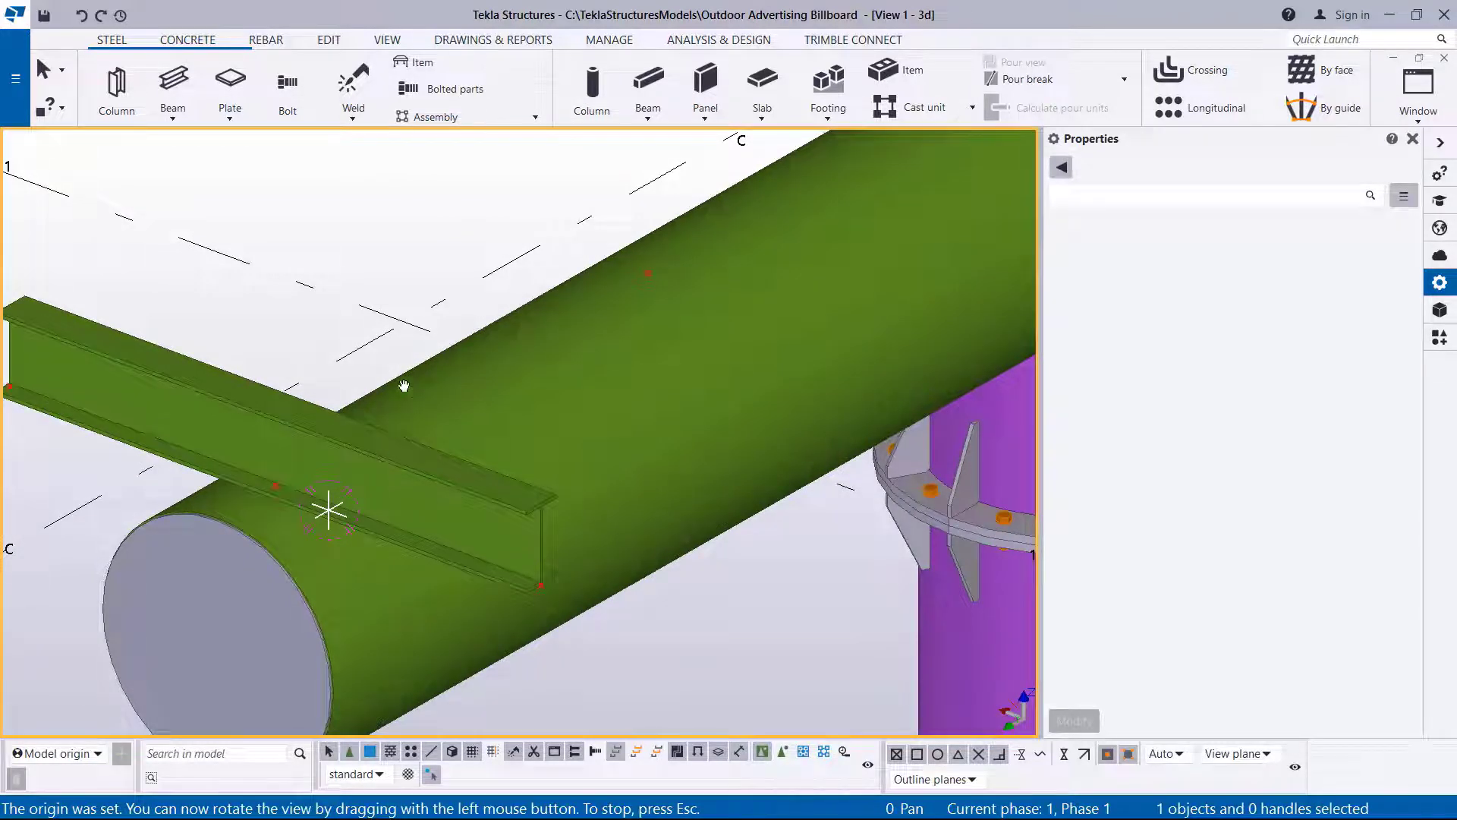
pyautogui.rightClick(334, 171)
pyautogui.click(357, 181)
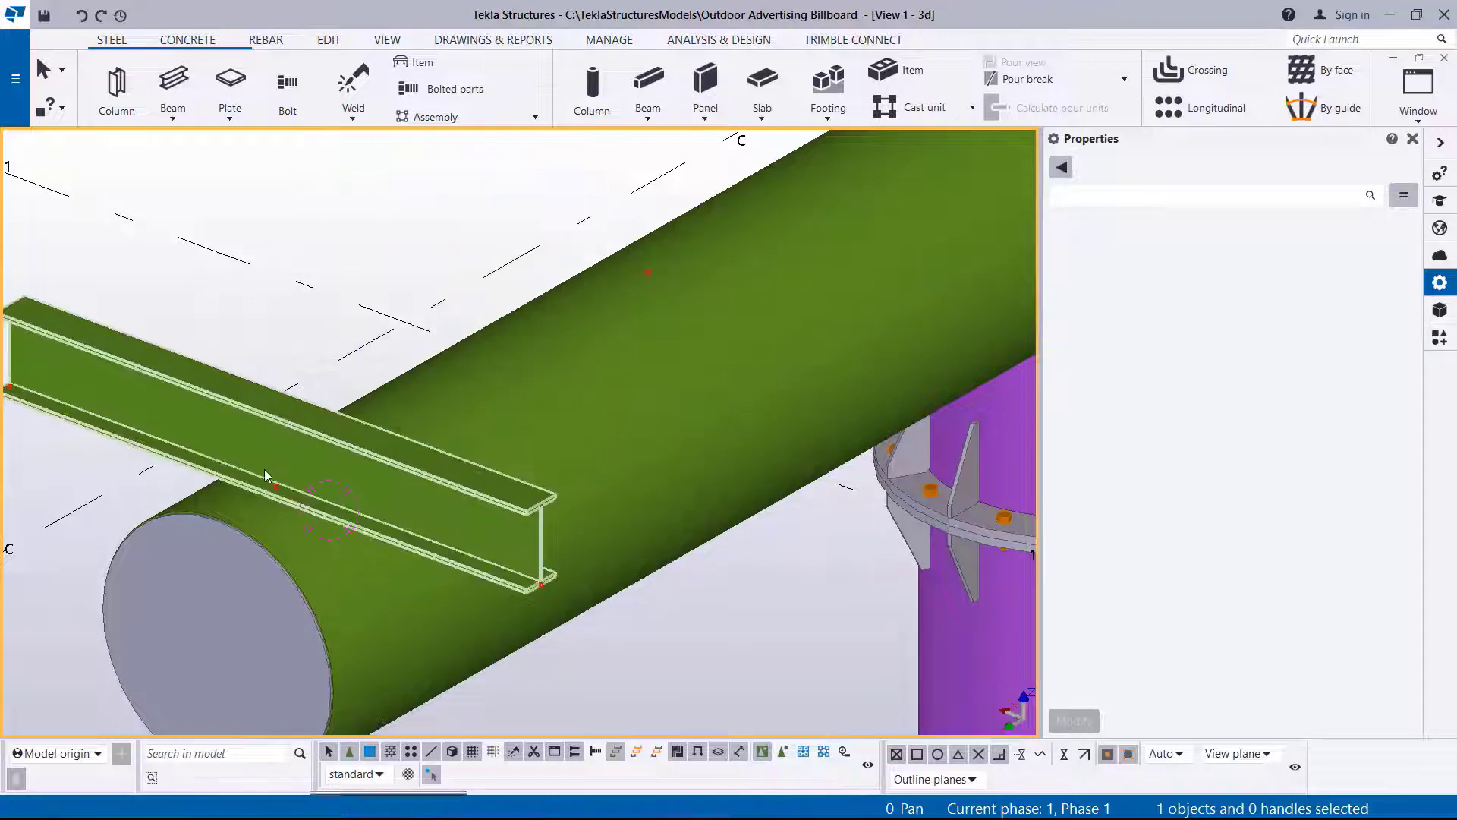
pyautogui.scroll(3, 272, 480)
pyautogui.click(413, 486)
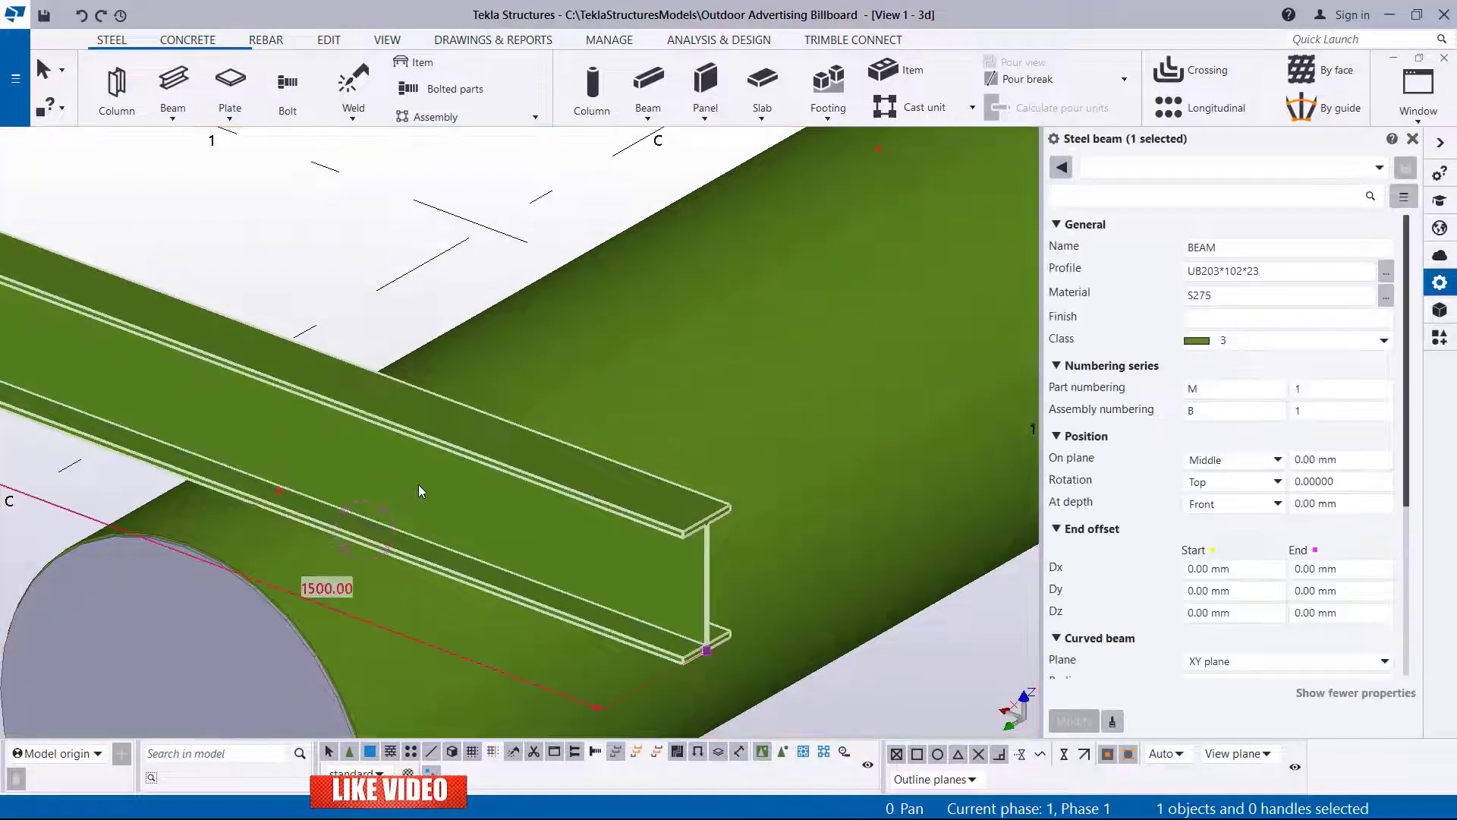
pyautogui.rightClick(262, 229)
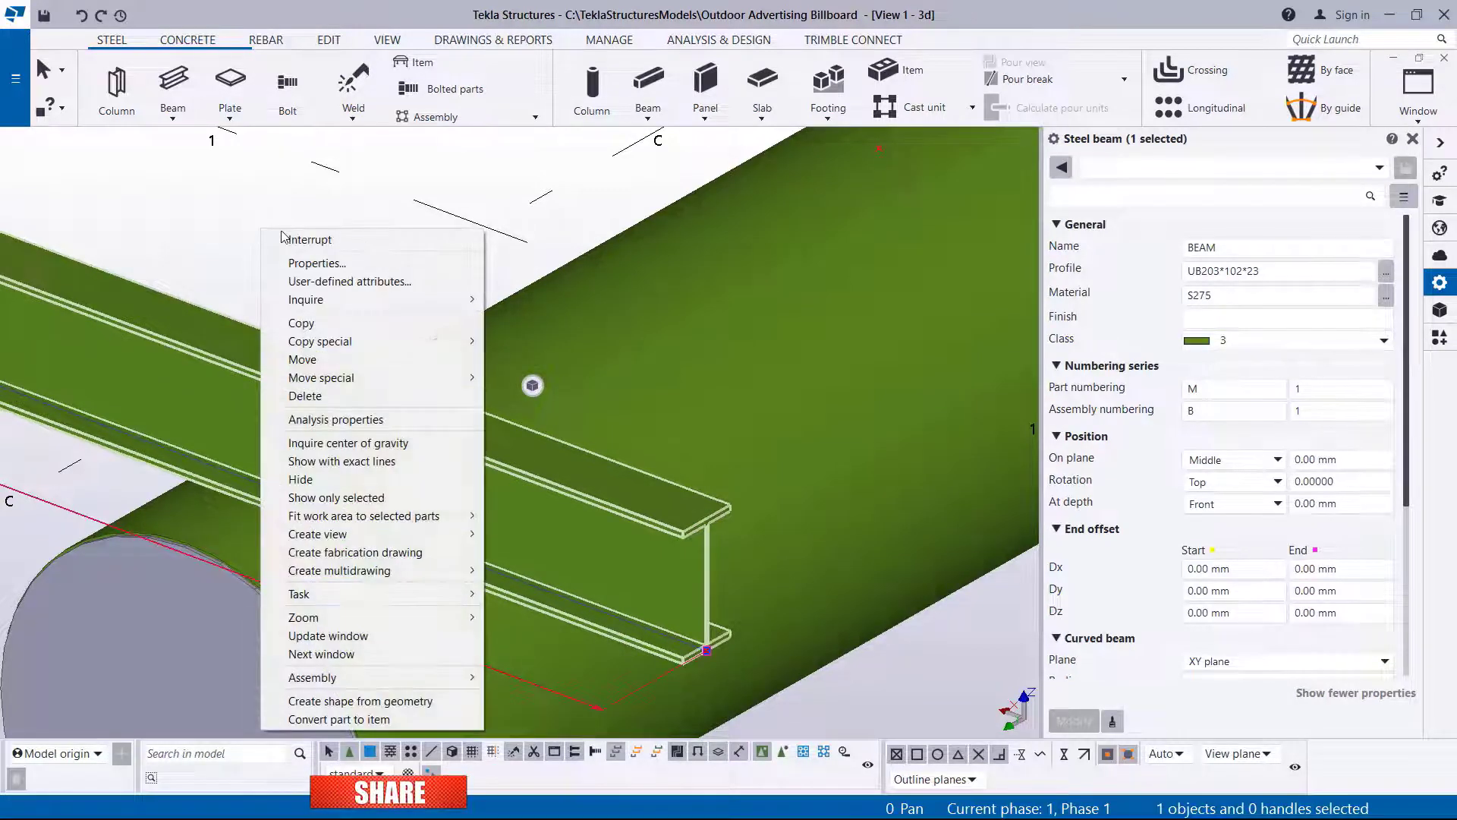
pyautogui.moveTo(463, 377)
pyautogui.click(542, 377)
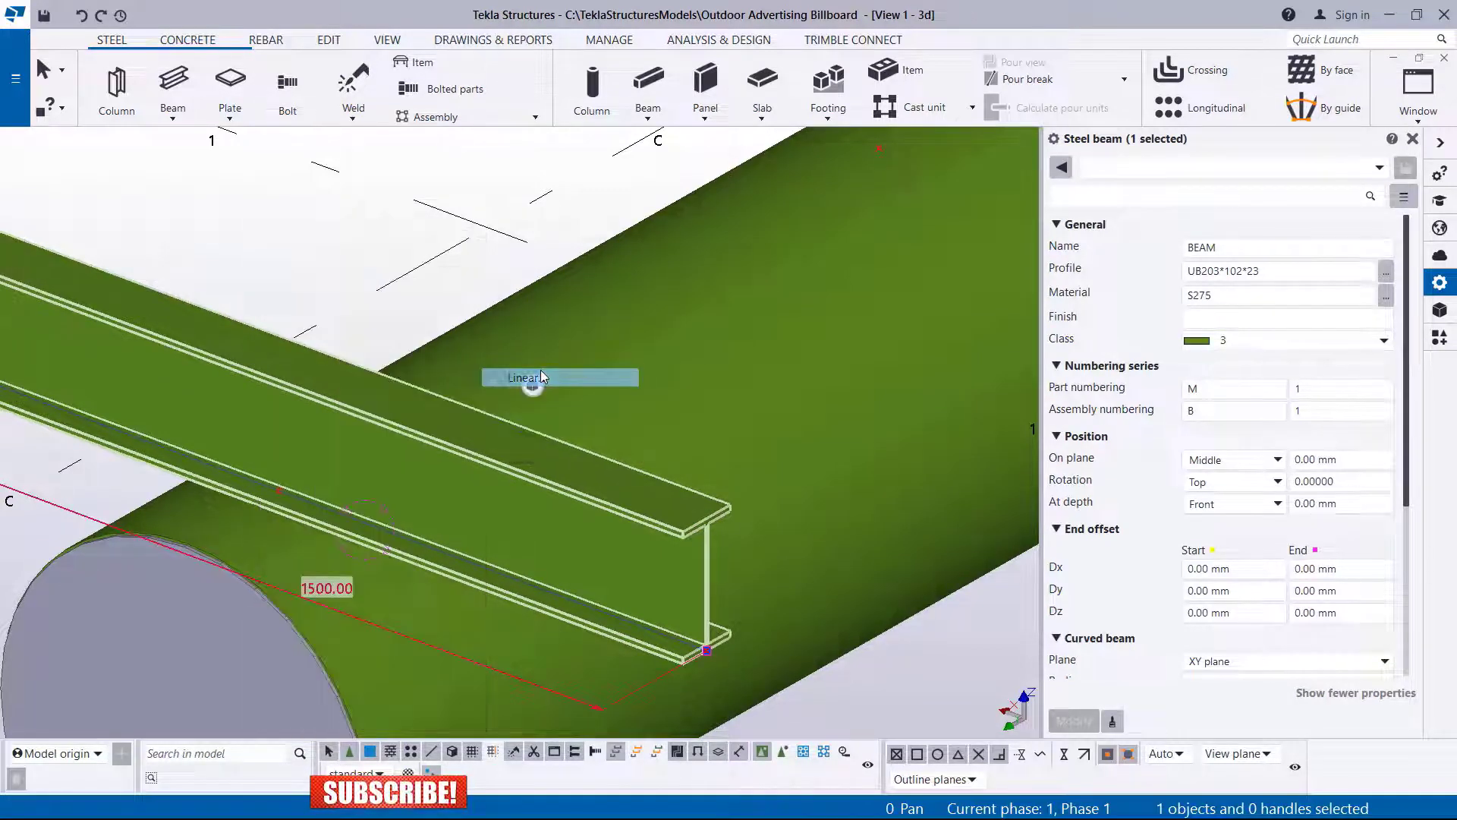
pyautogui.moveTo(199, 267); pyautogui.dragTo(55, 267)
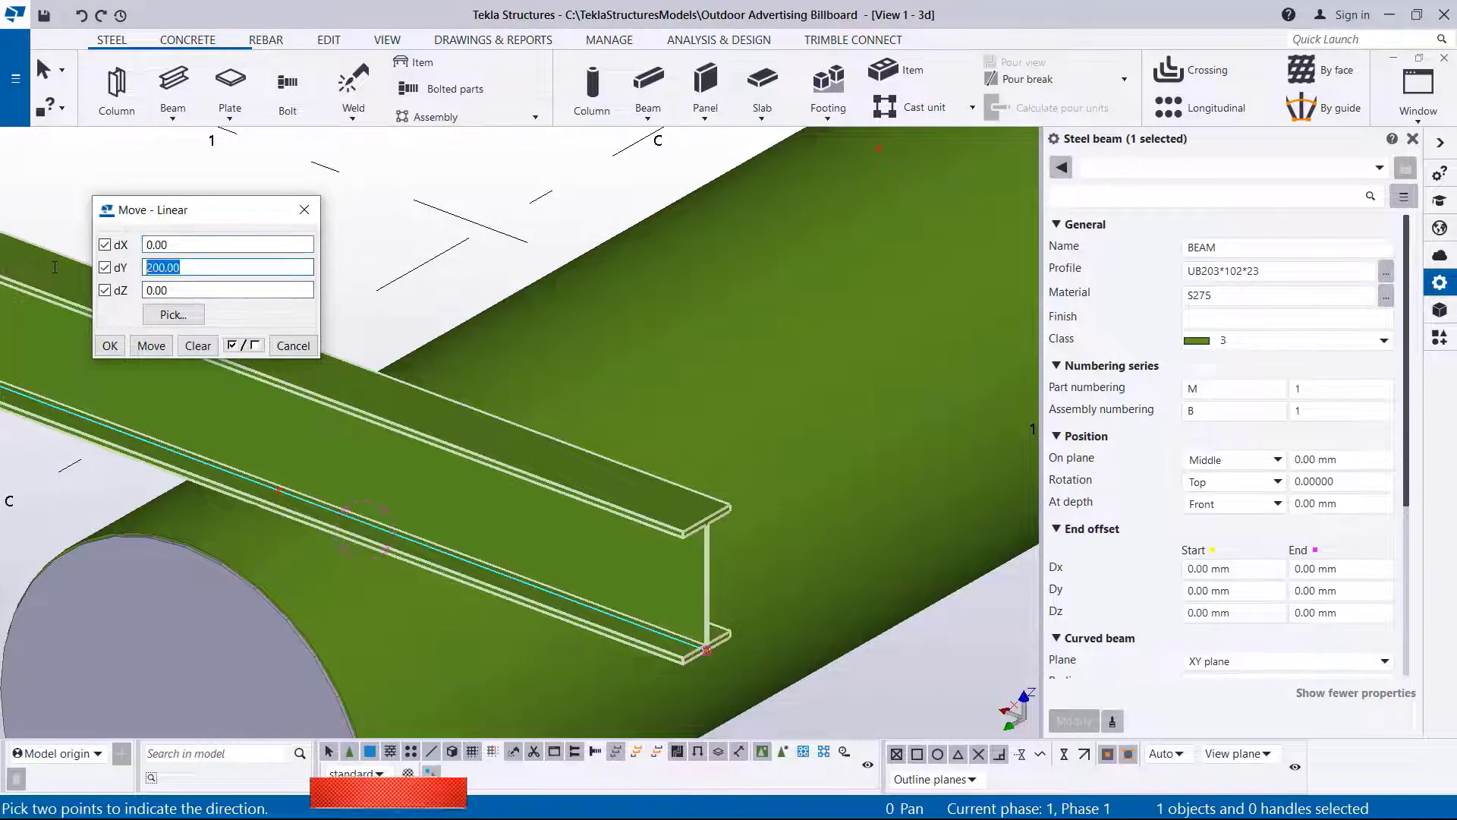
pyautogui.write('0')
pyautogui.moveTo(194, 290); pyautogui.dragTo(113, 290)
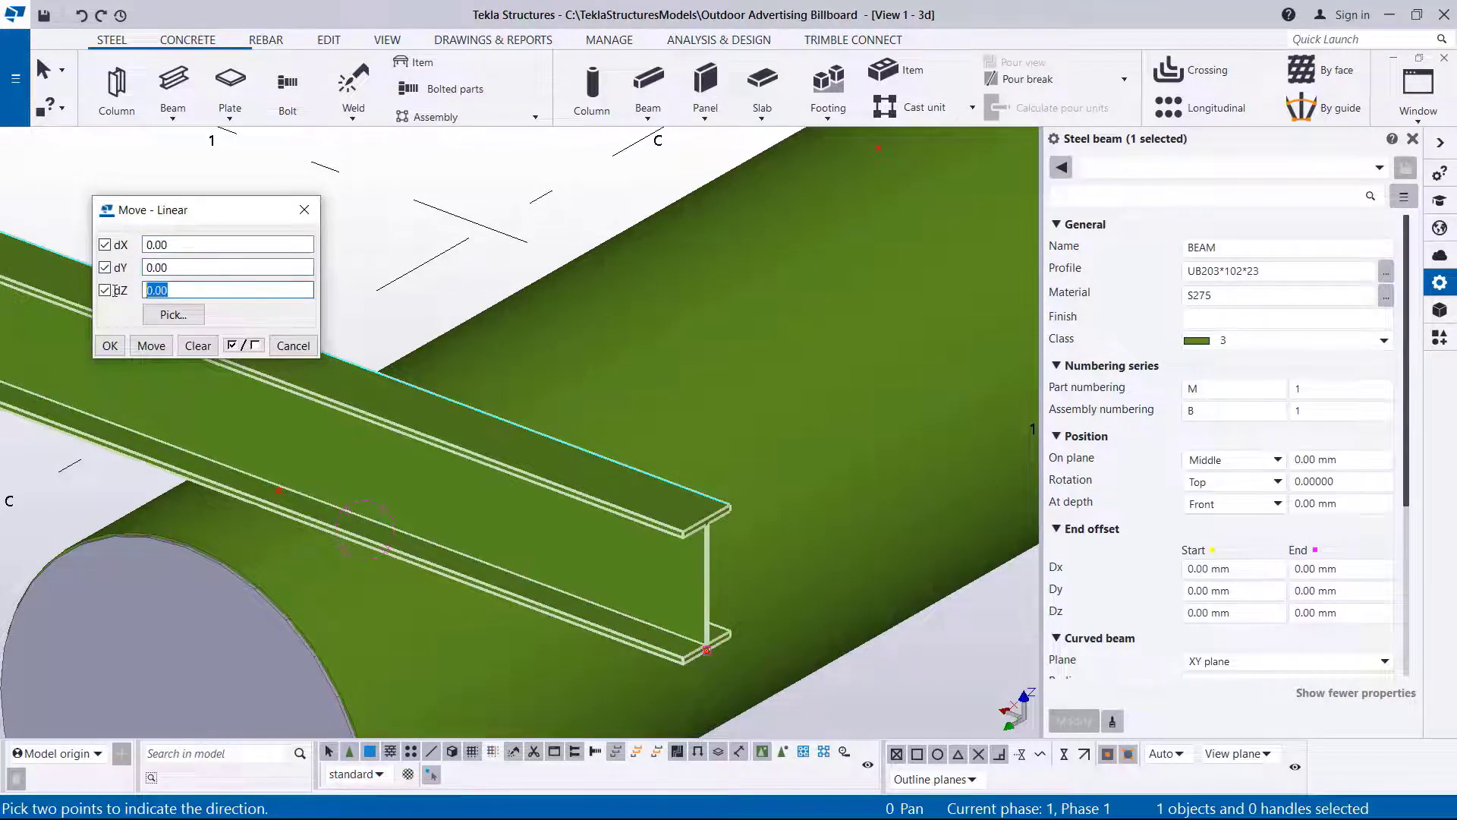
pyautogui.write('1')
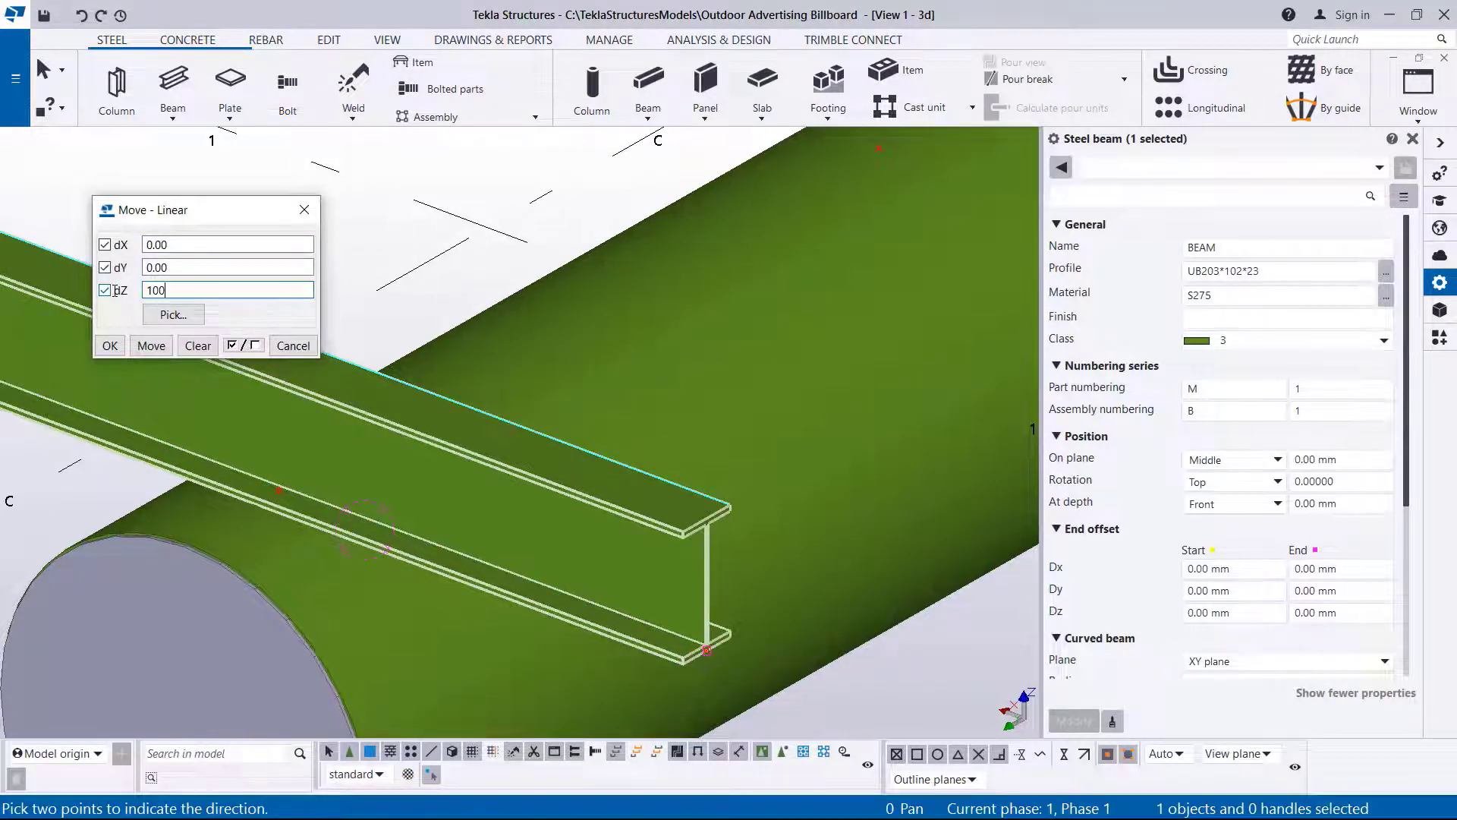
pyautogui.click(151, 346)
pyautogui.click(110, 345)
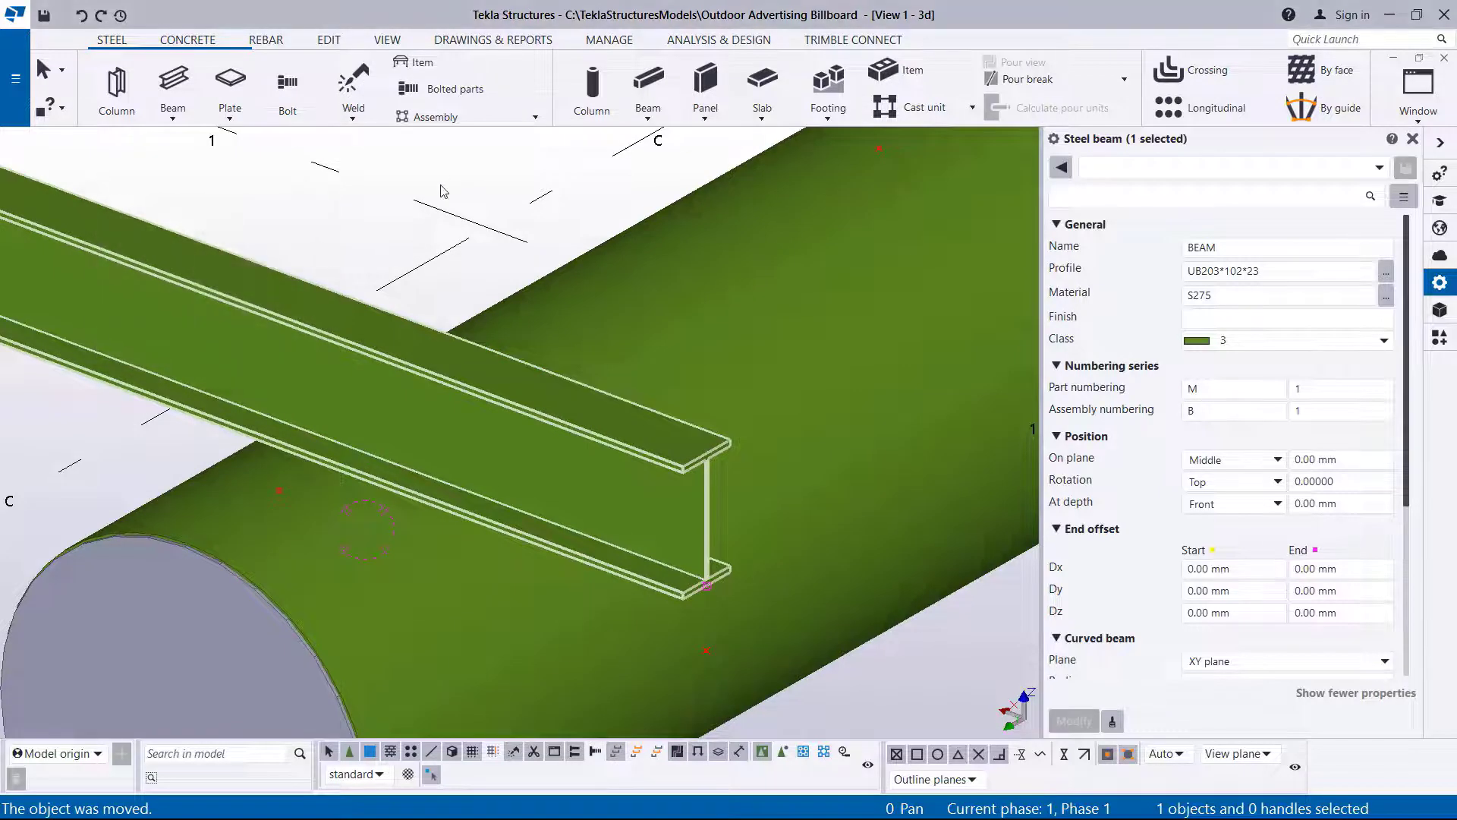
pyautogui.rightClick(446, 180)
pyautogui.click(471, 186)
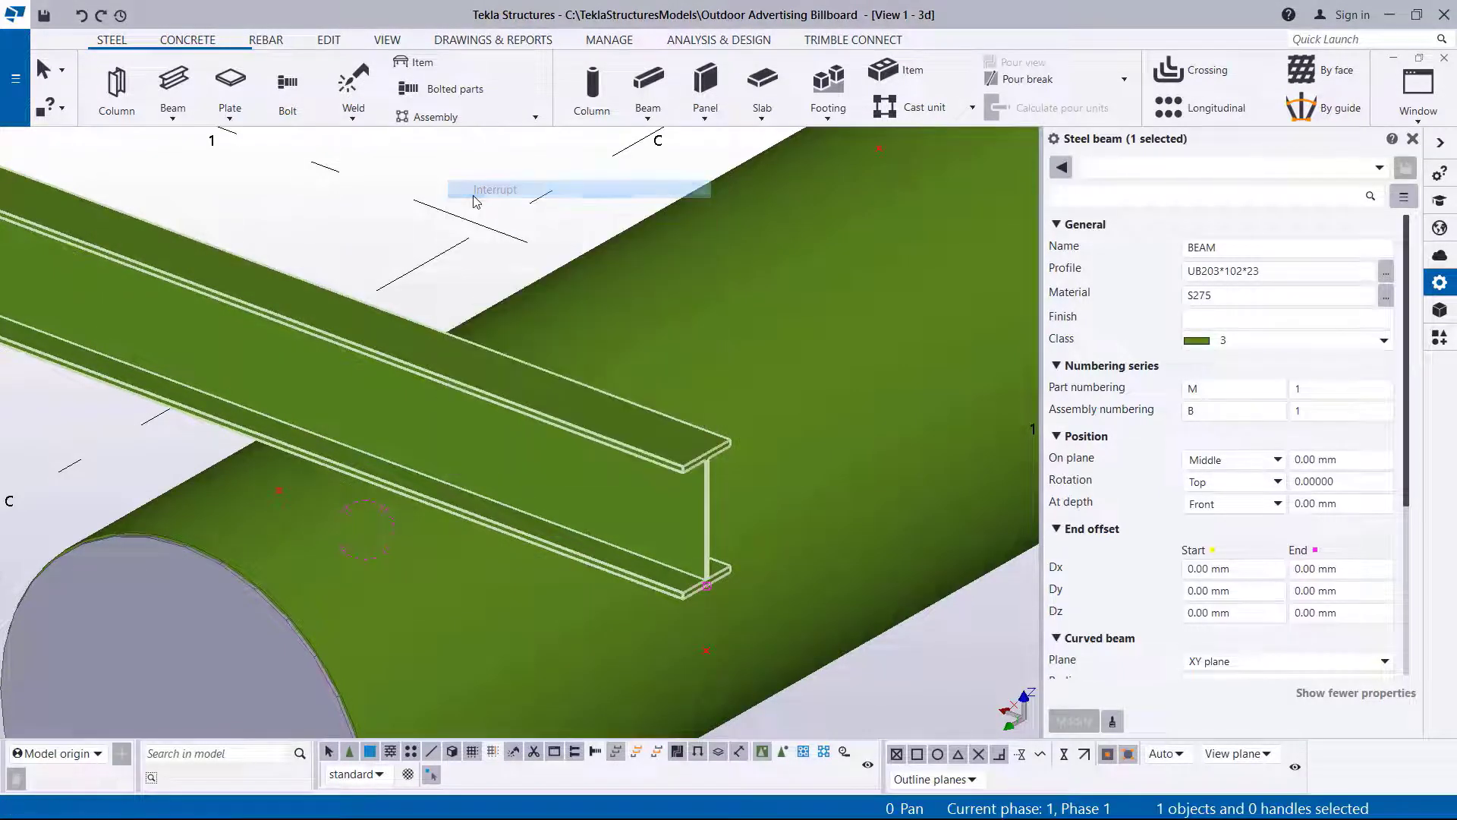
# - Copy the pipe's near-end top point linearly by 100 in dZ, with dX and dY at 0, as one copy
pyautogui.click(280, 492)
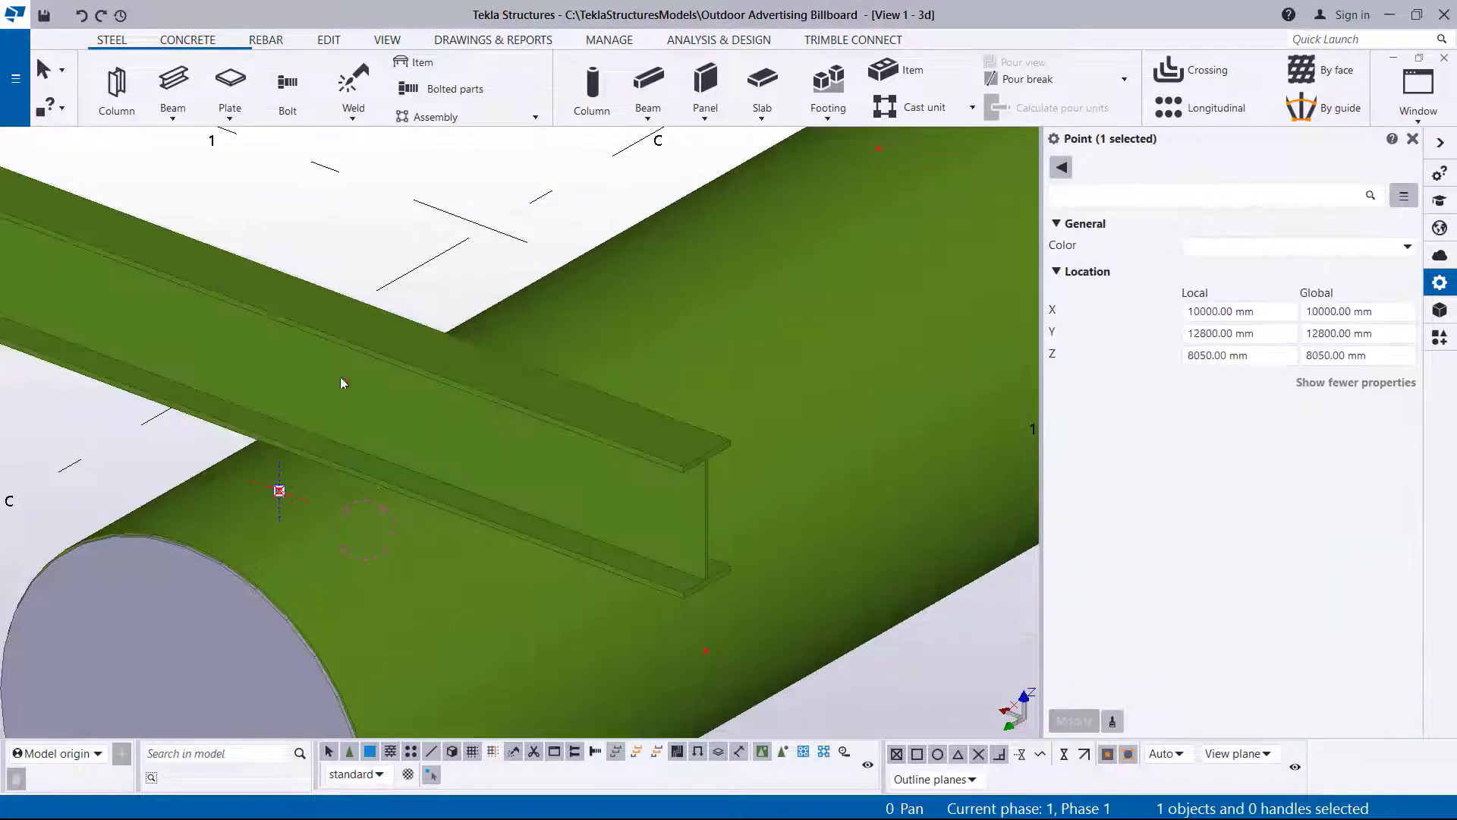
pyautogui.rightClick(365, 226)
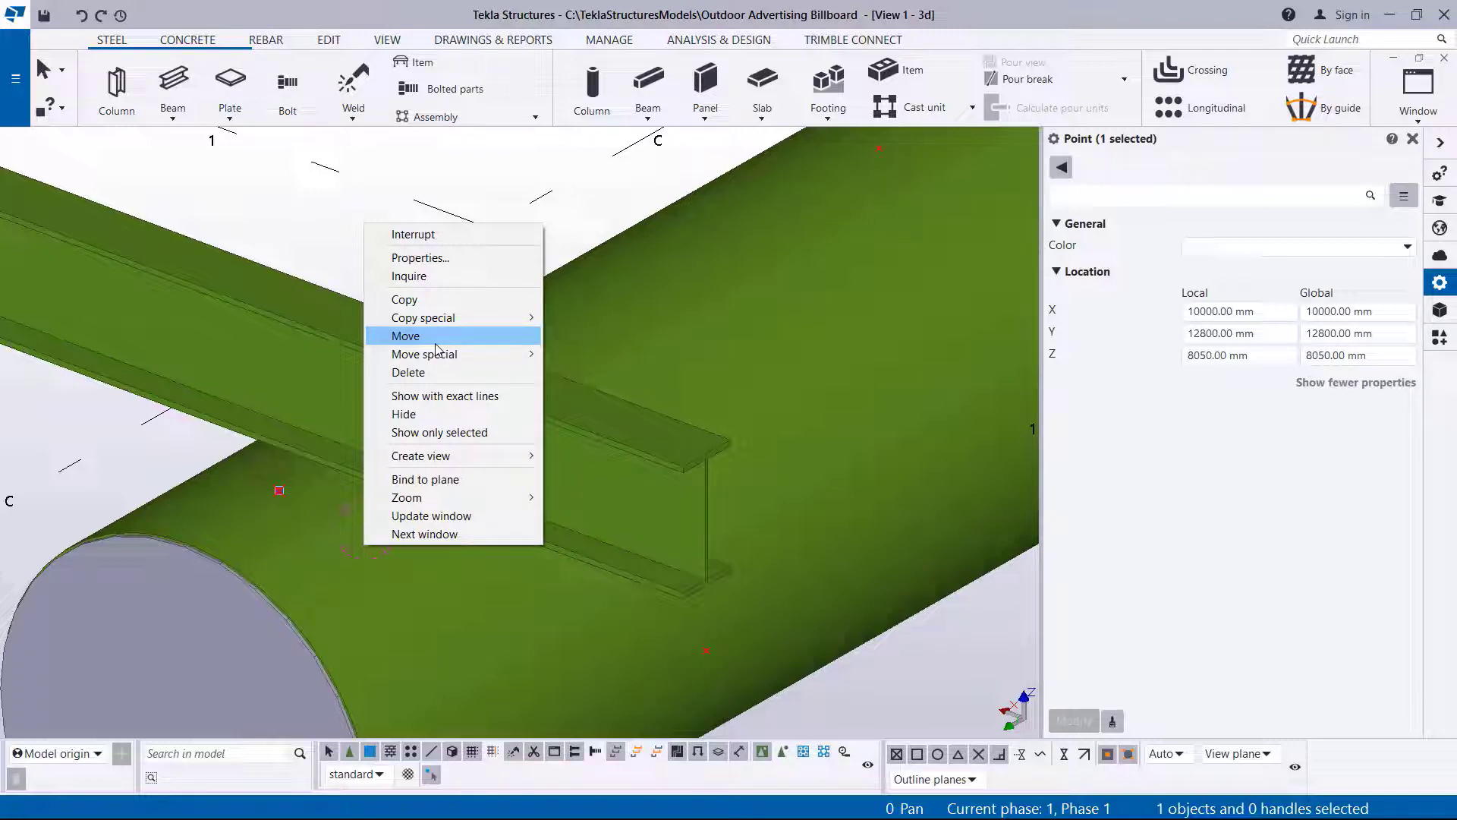
pyautogui.moveTo(438, 328)
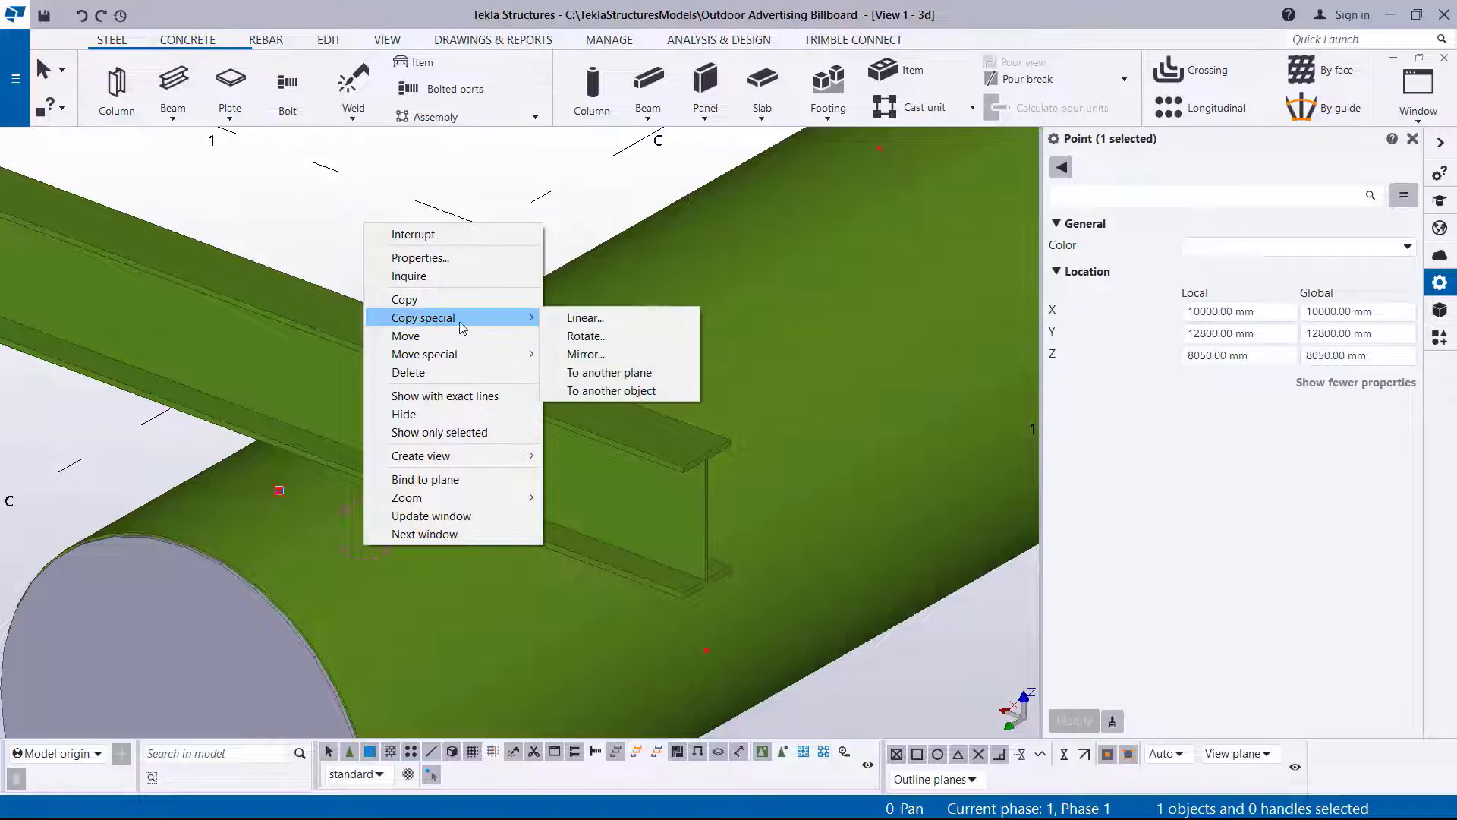
pyautogui.click(585, 318)
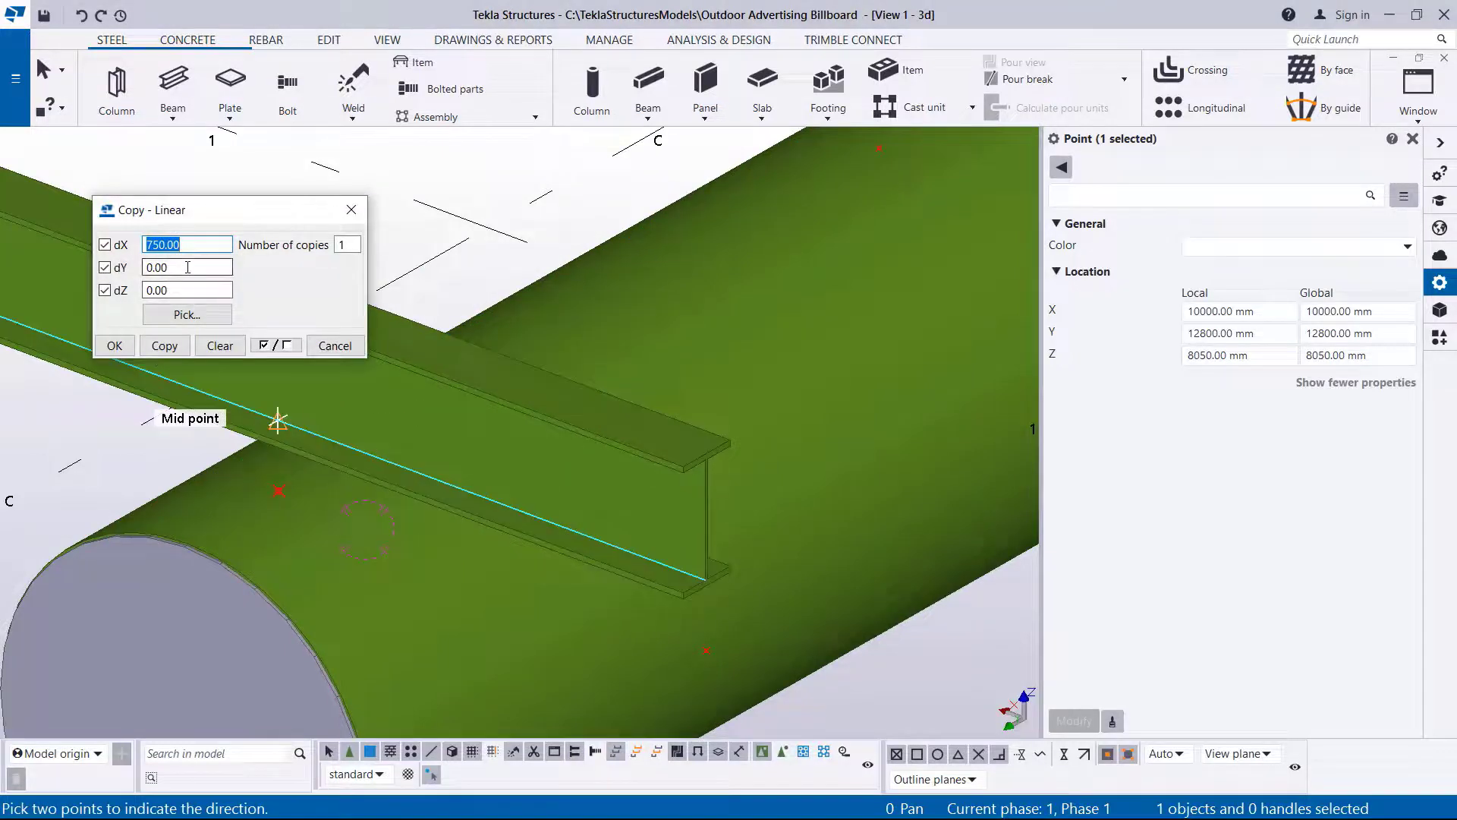
pyautogui.write('0')
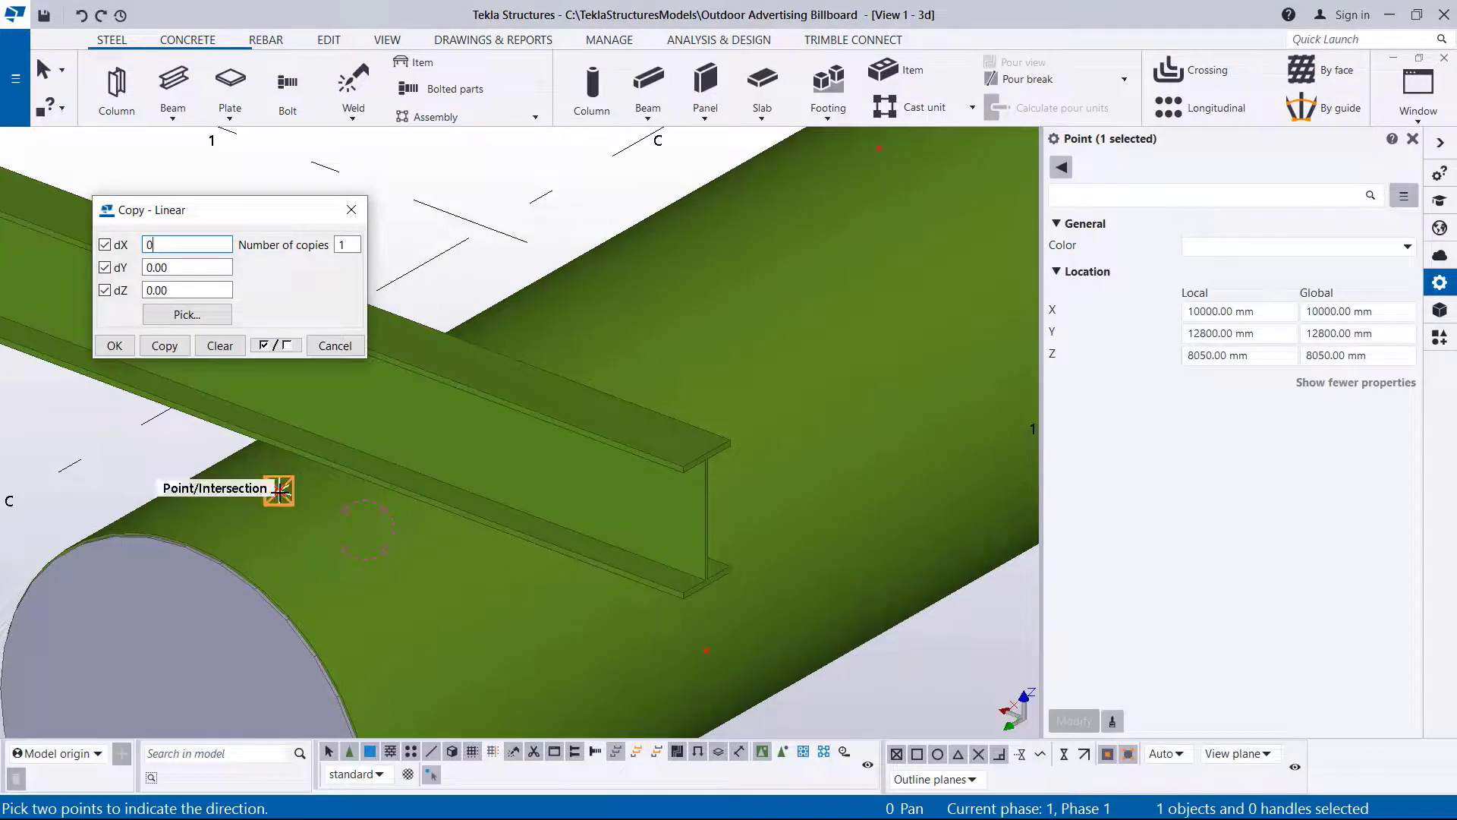
pyautogui.doubleClick(179, 287)
pyautogui.write('100')
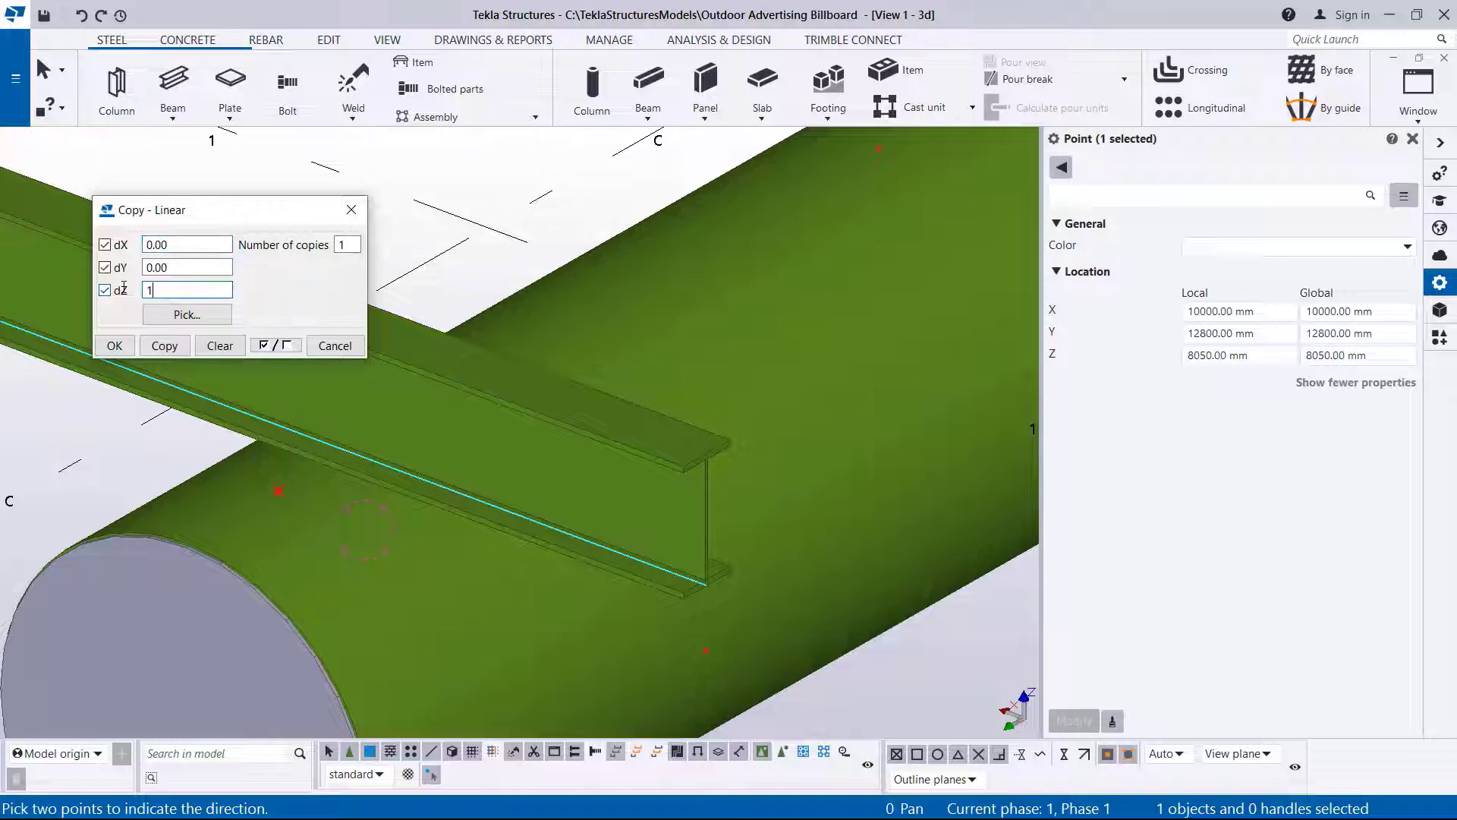
pyautogui.click(163, 347)
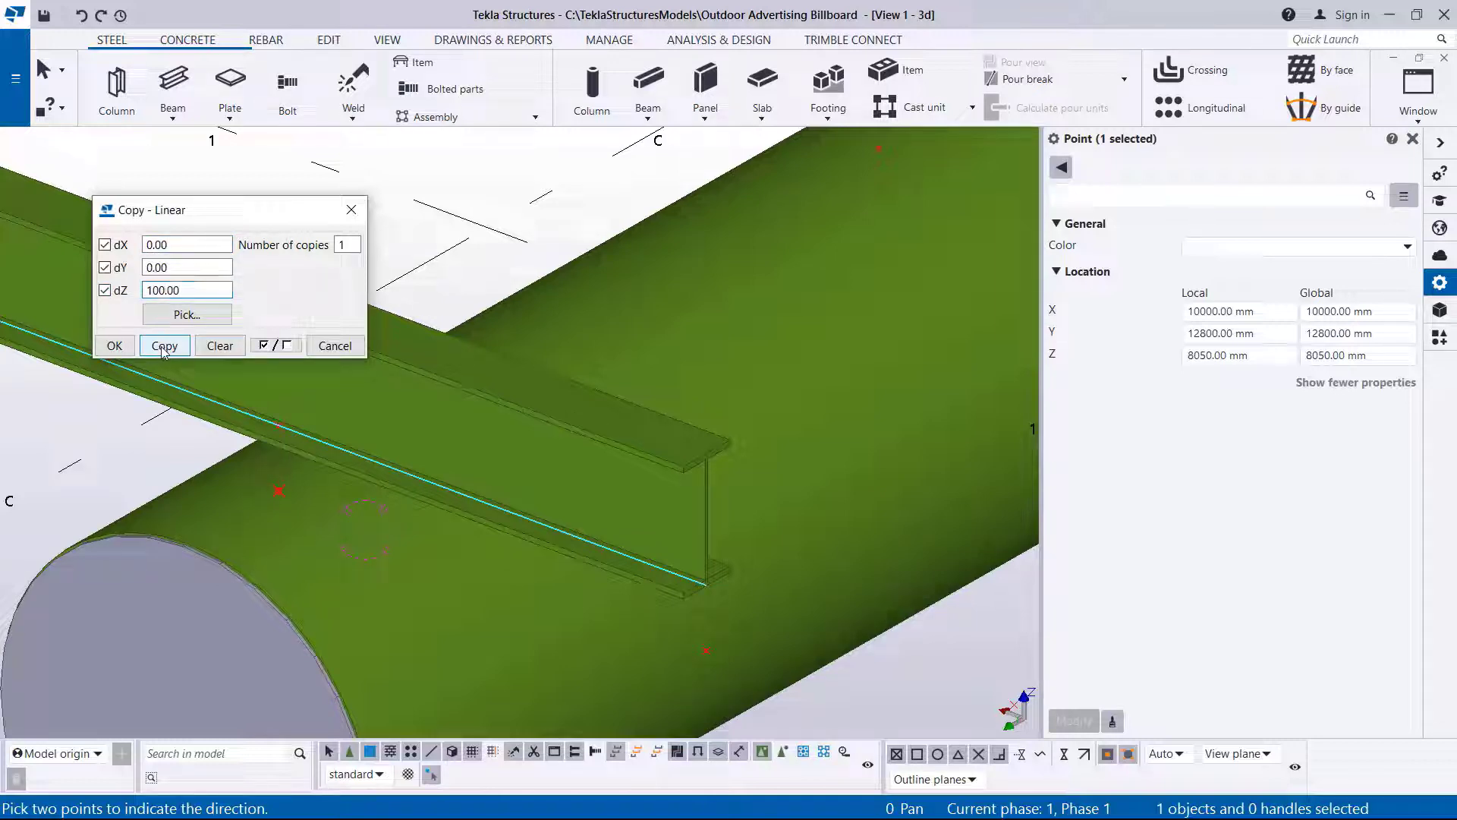
pyautogui.click(114, 346)
pyautogui.rightClick(460, 166)
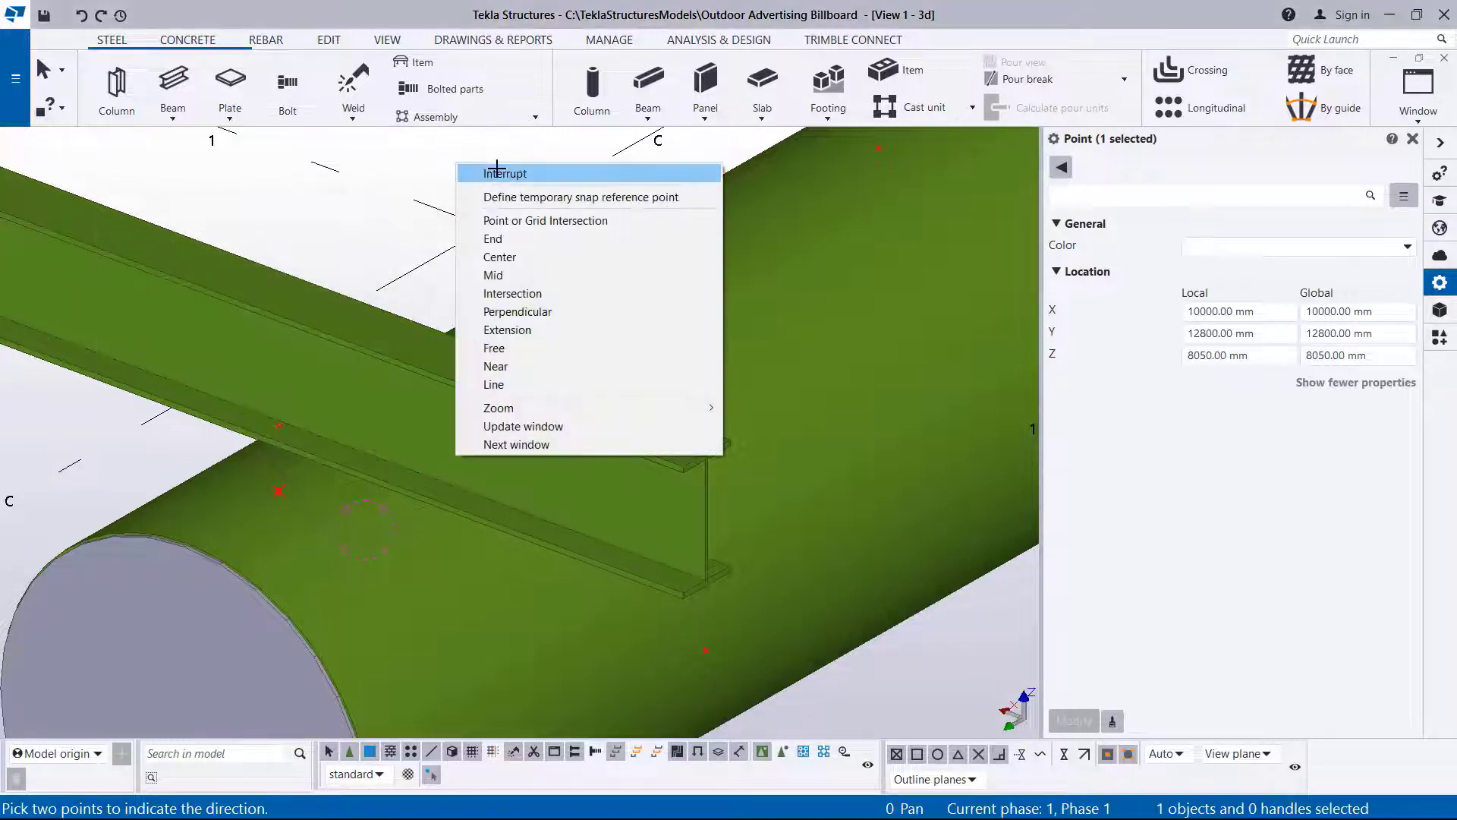
pyautogui.click(504, 174)
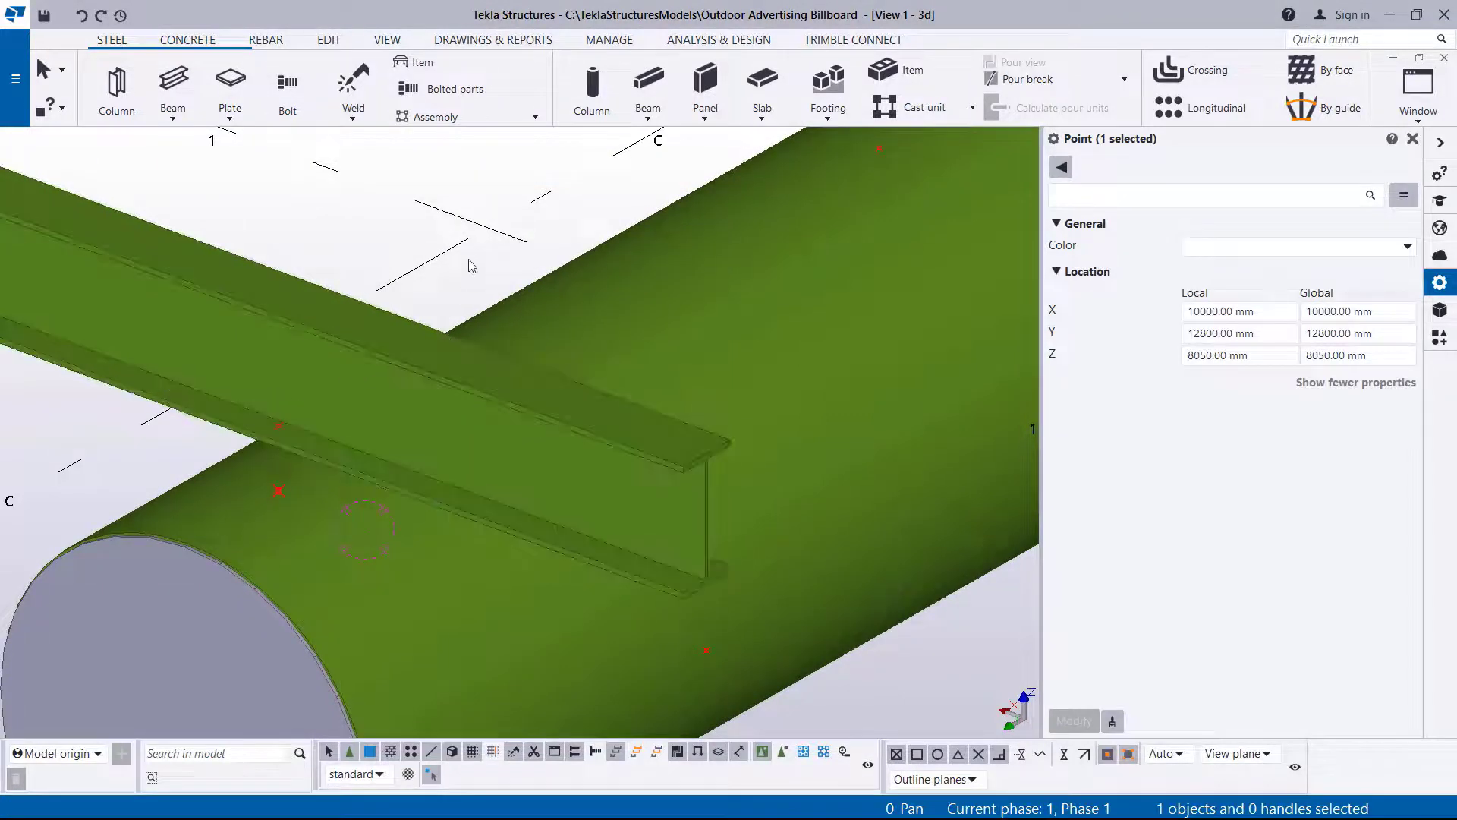
# - Create a steel beam as a short upright support from the pipe's near-end top point to the copied point above it
pyautogui.click(176, 124)
pyautogui.click(191, 144)
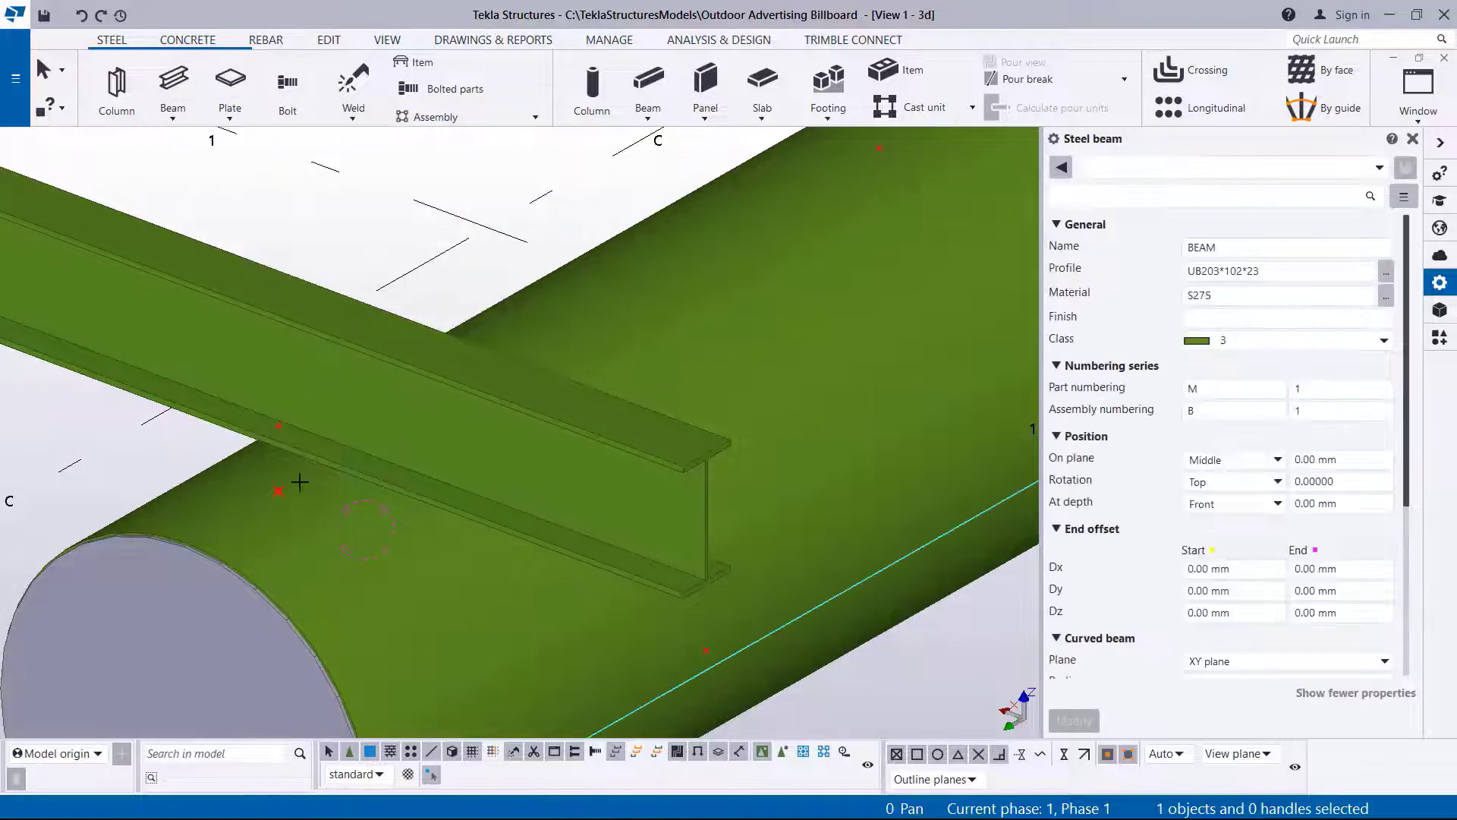
pyautogui.click(279, 490)
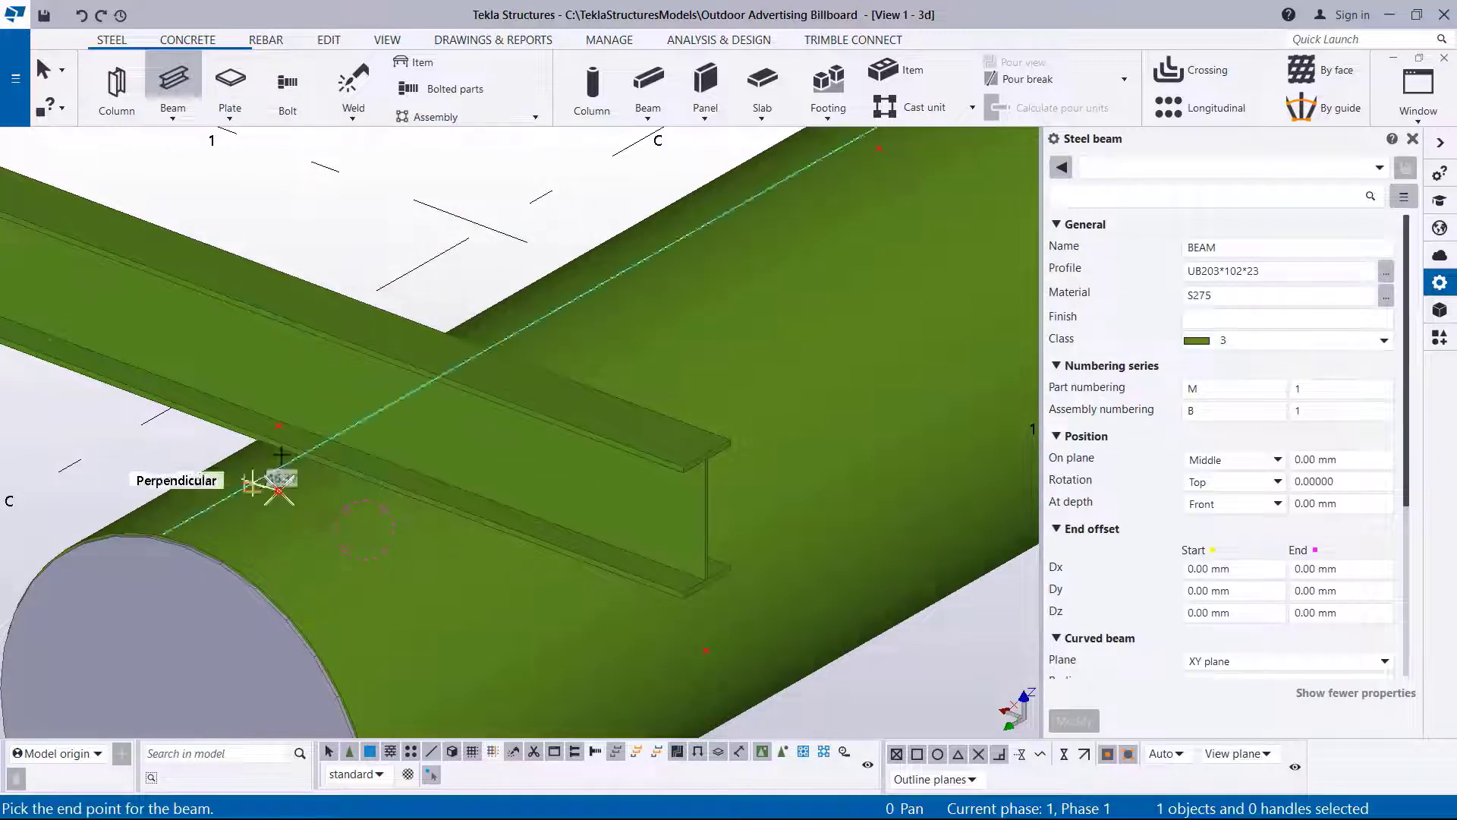
pyautogui.click(281, 424)
pyautogui.rightClick(419, 214)
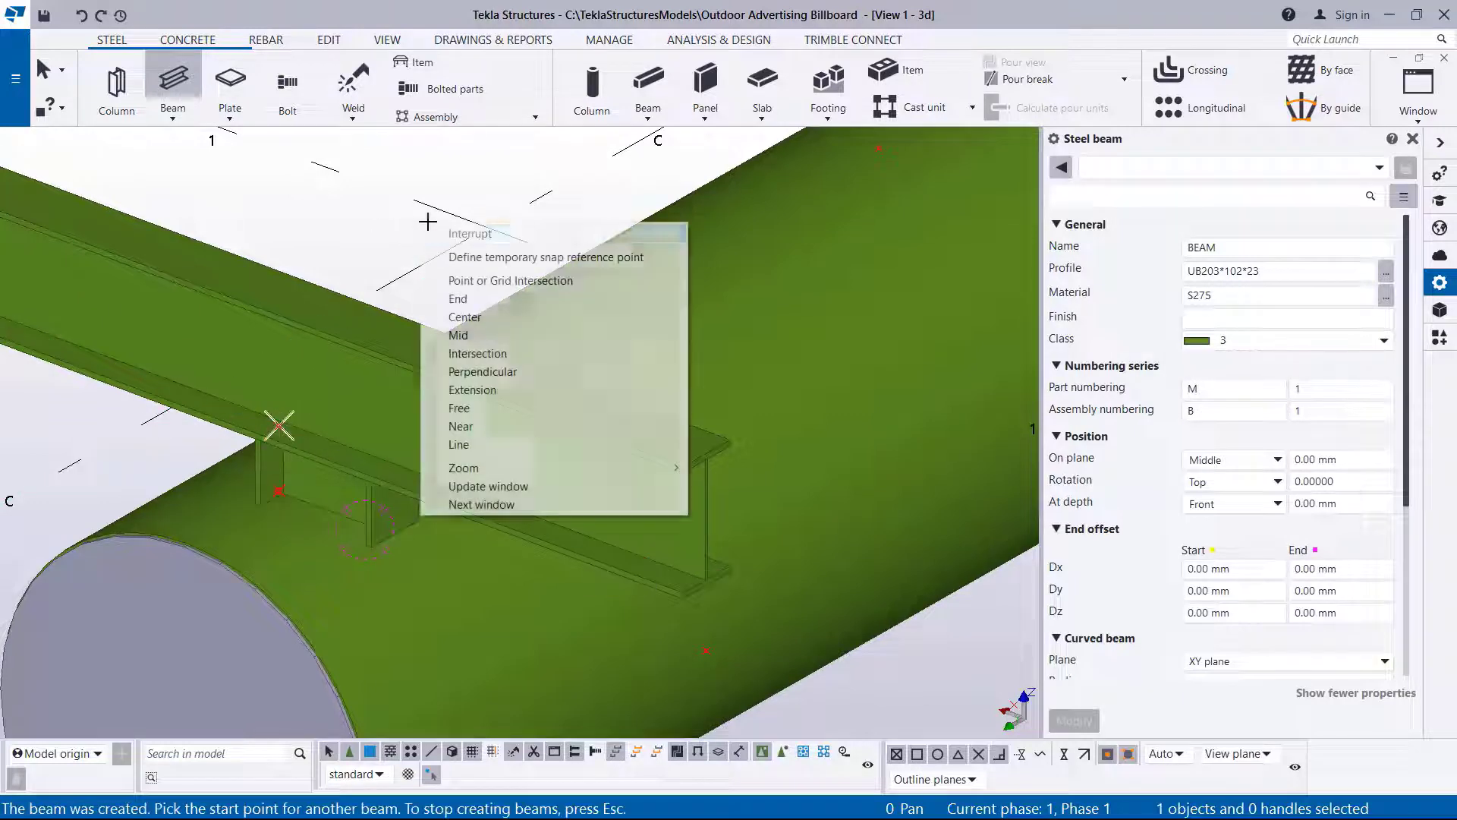
pyautogui.click(464, 229)
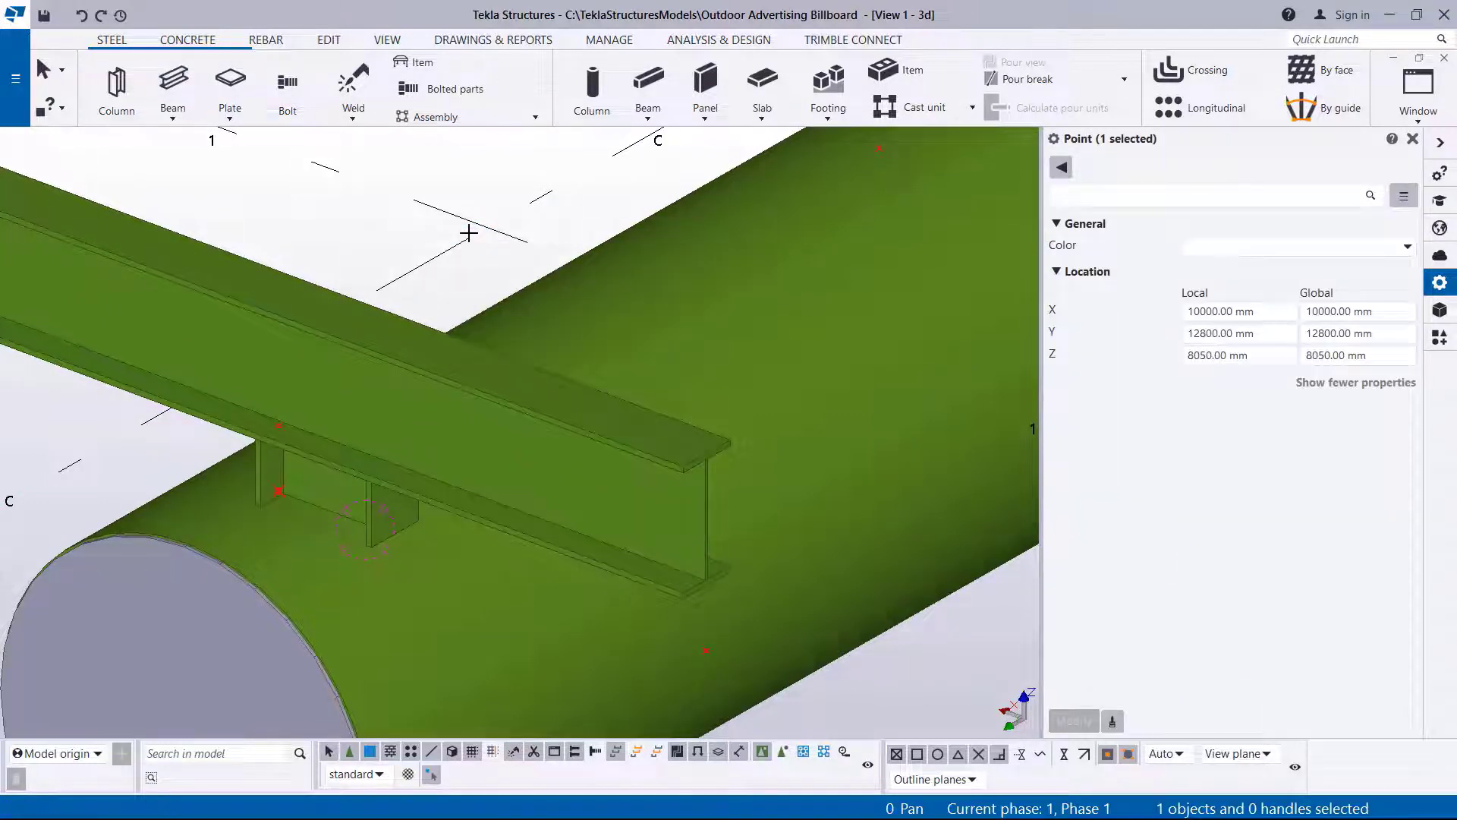
# - Set the horizontal position of the short support under the near-end cross beam to Middle and apply the change
pyautogui.press('v')
pyautogui.click(320, 471)
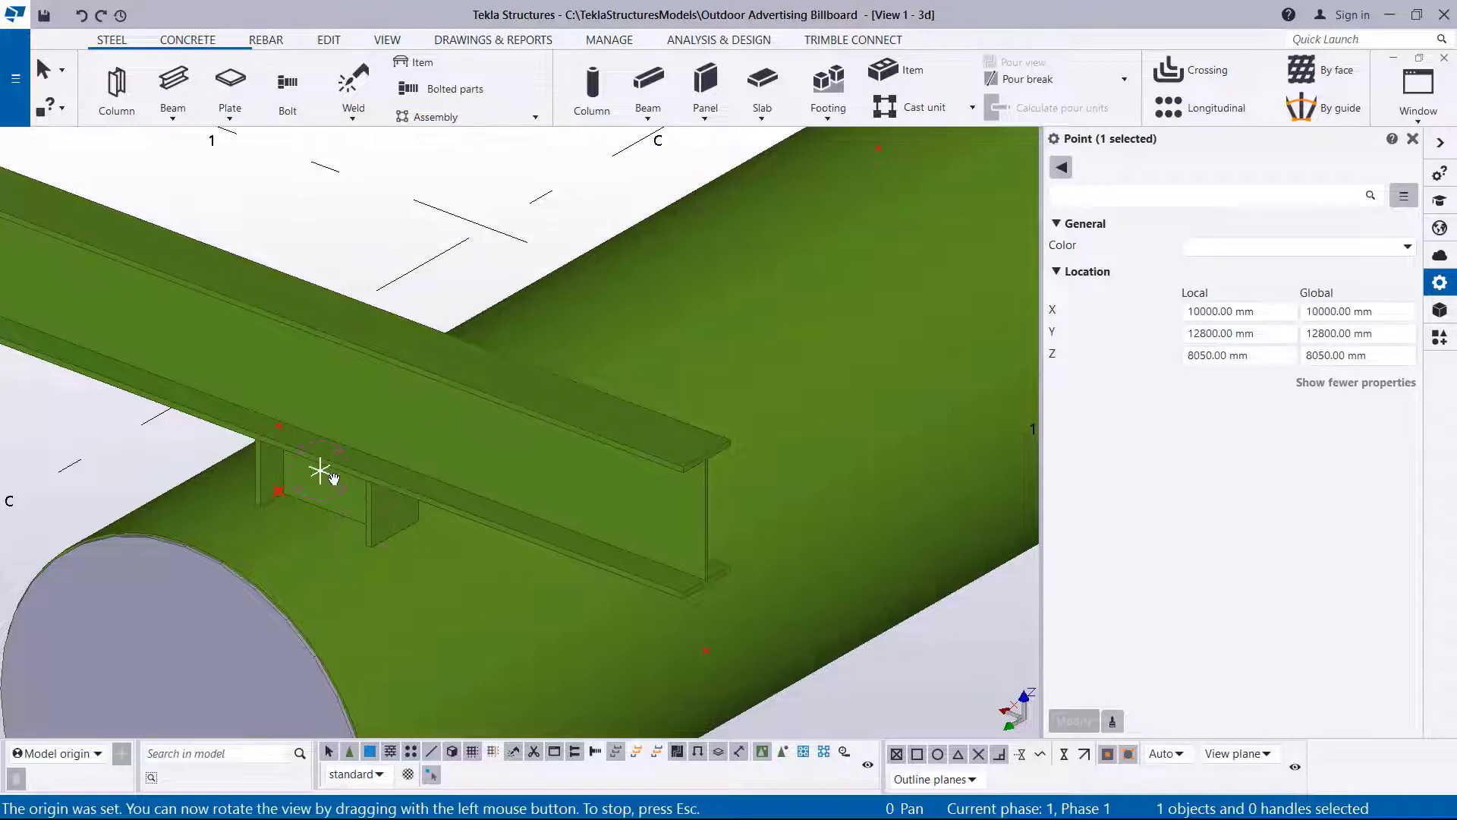
pyautogui.moveTo(333, 478); pyautogui.dragTo(485, 429)
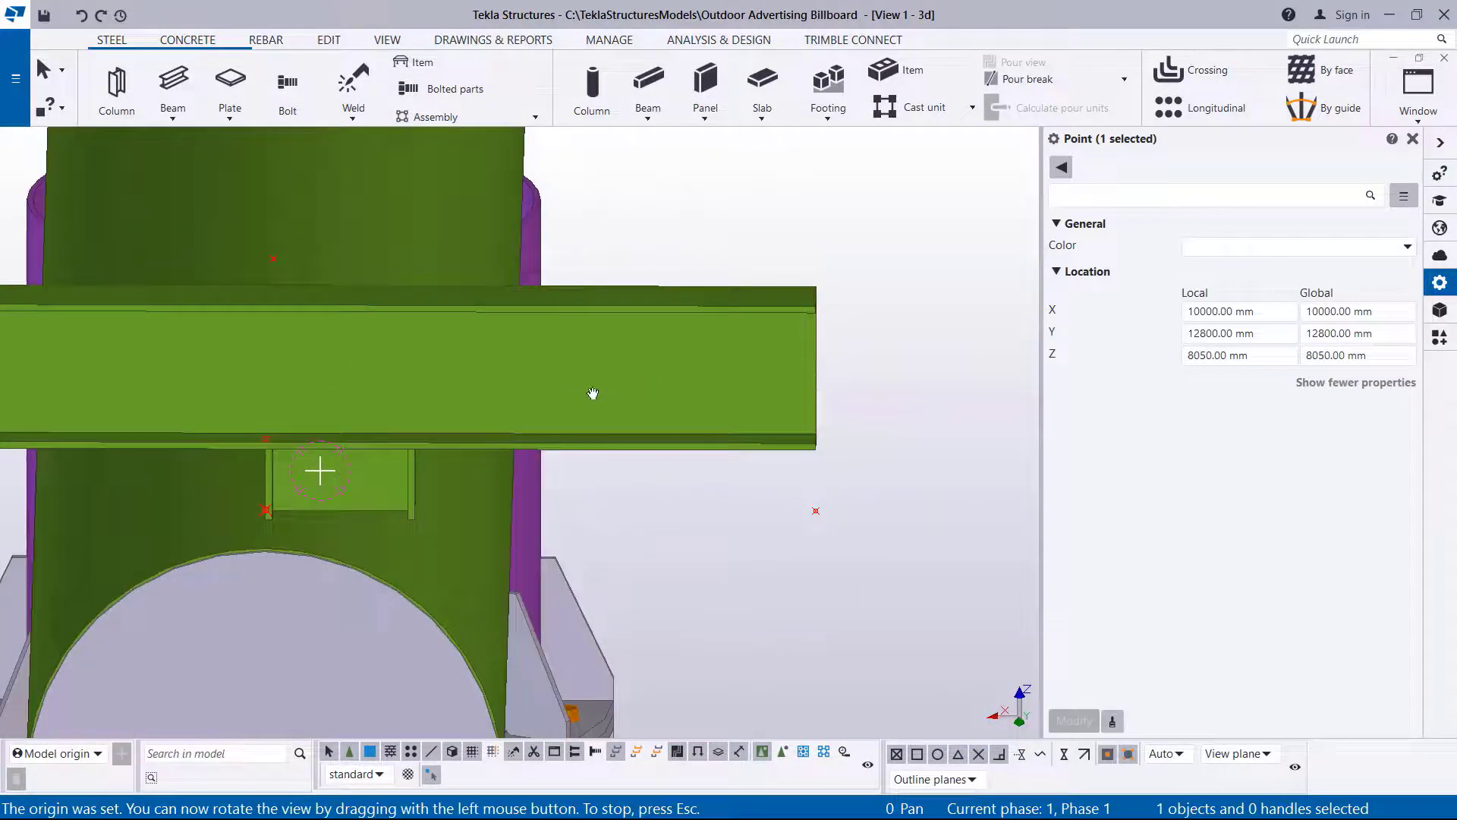
pyautogui.moveTo(662, 387); pyautogui.dragTo(498, 342)
pyautogui.rightClick(465, 233)
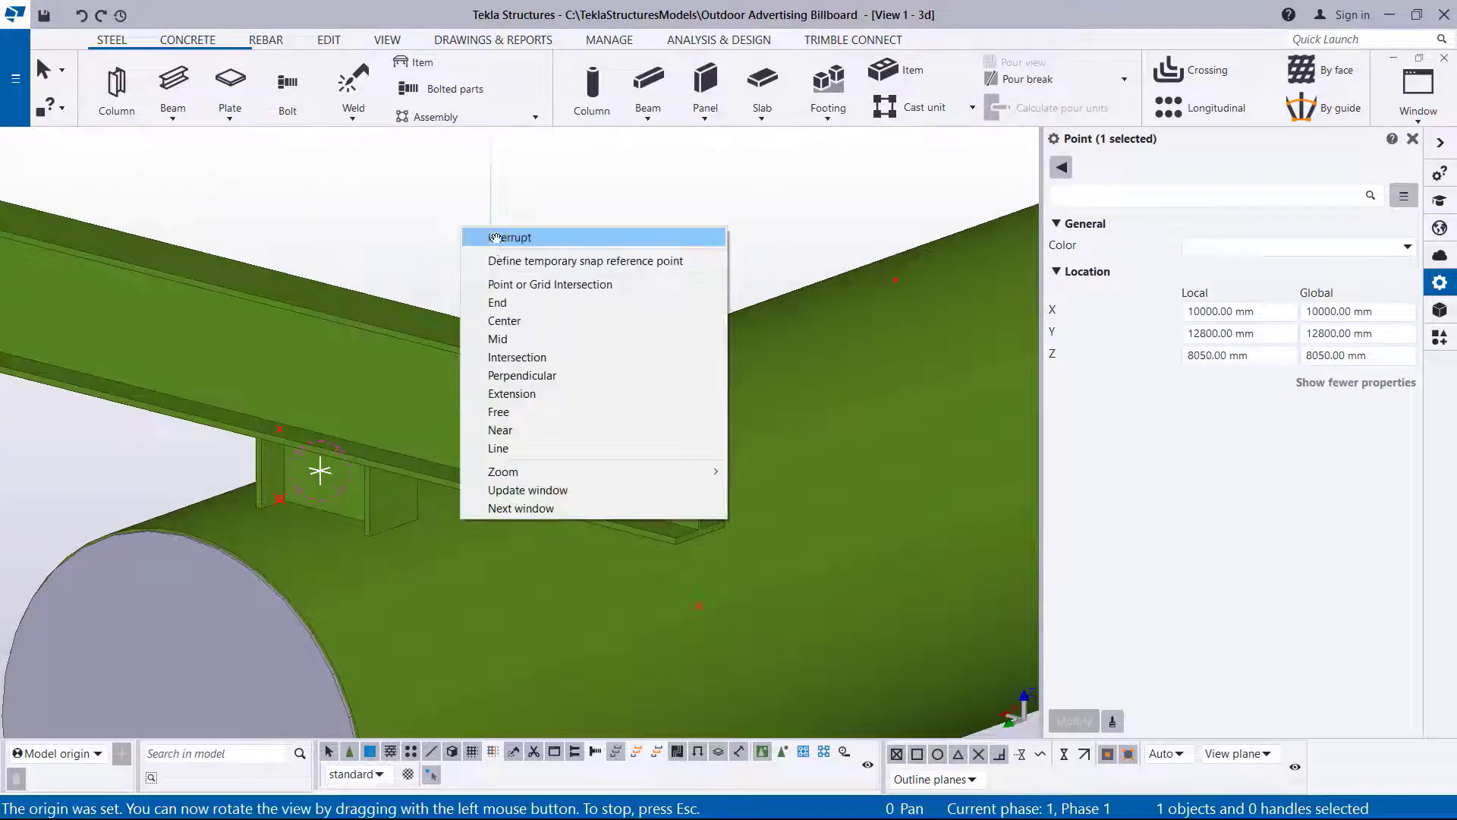
pyautogui.click(501, 236)
pyautogui.click(392, 504)
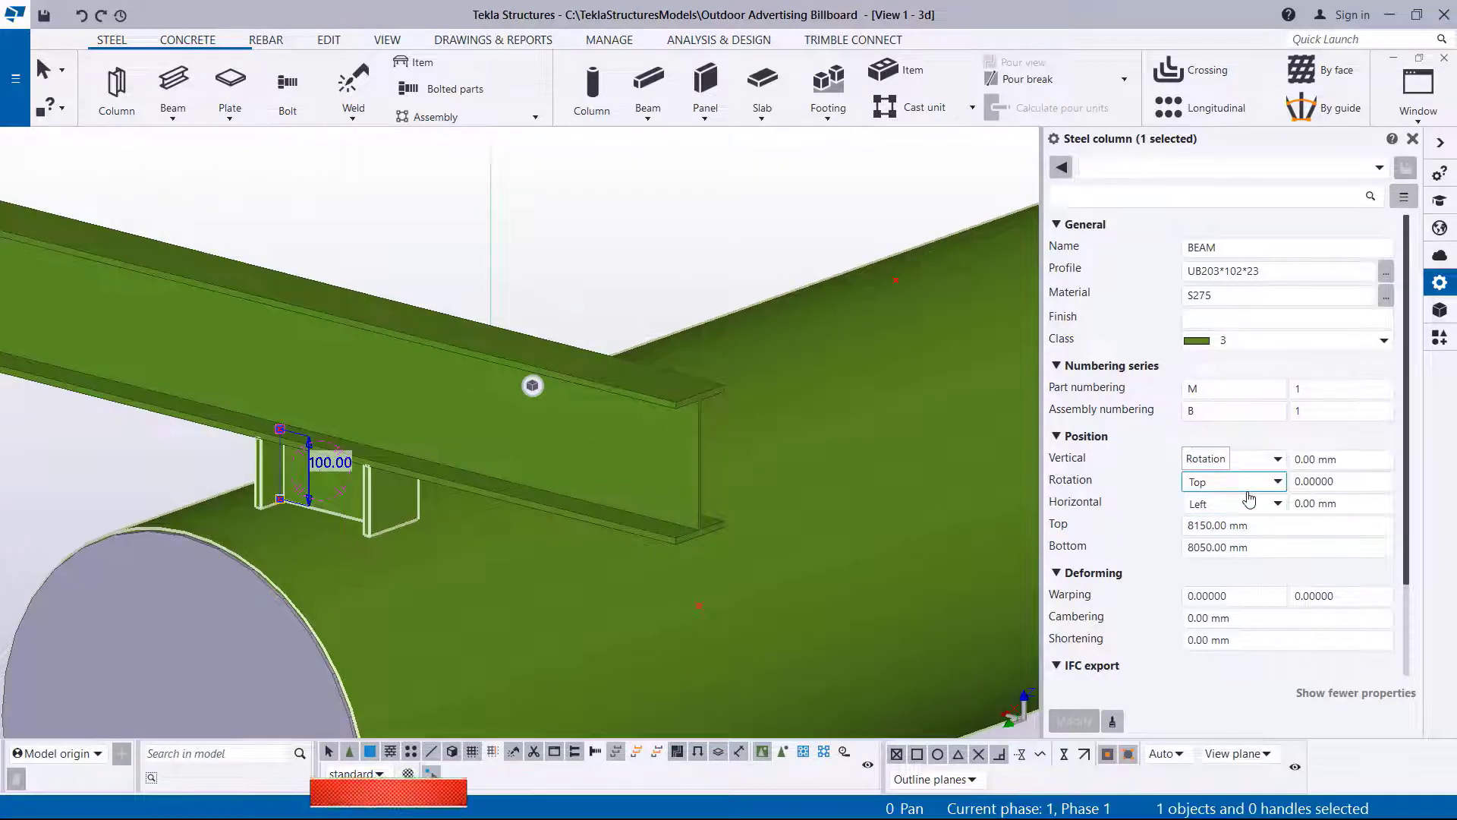
pyautogui.click(1278, 461)
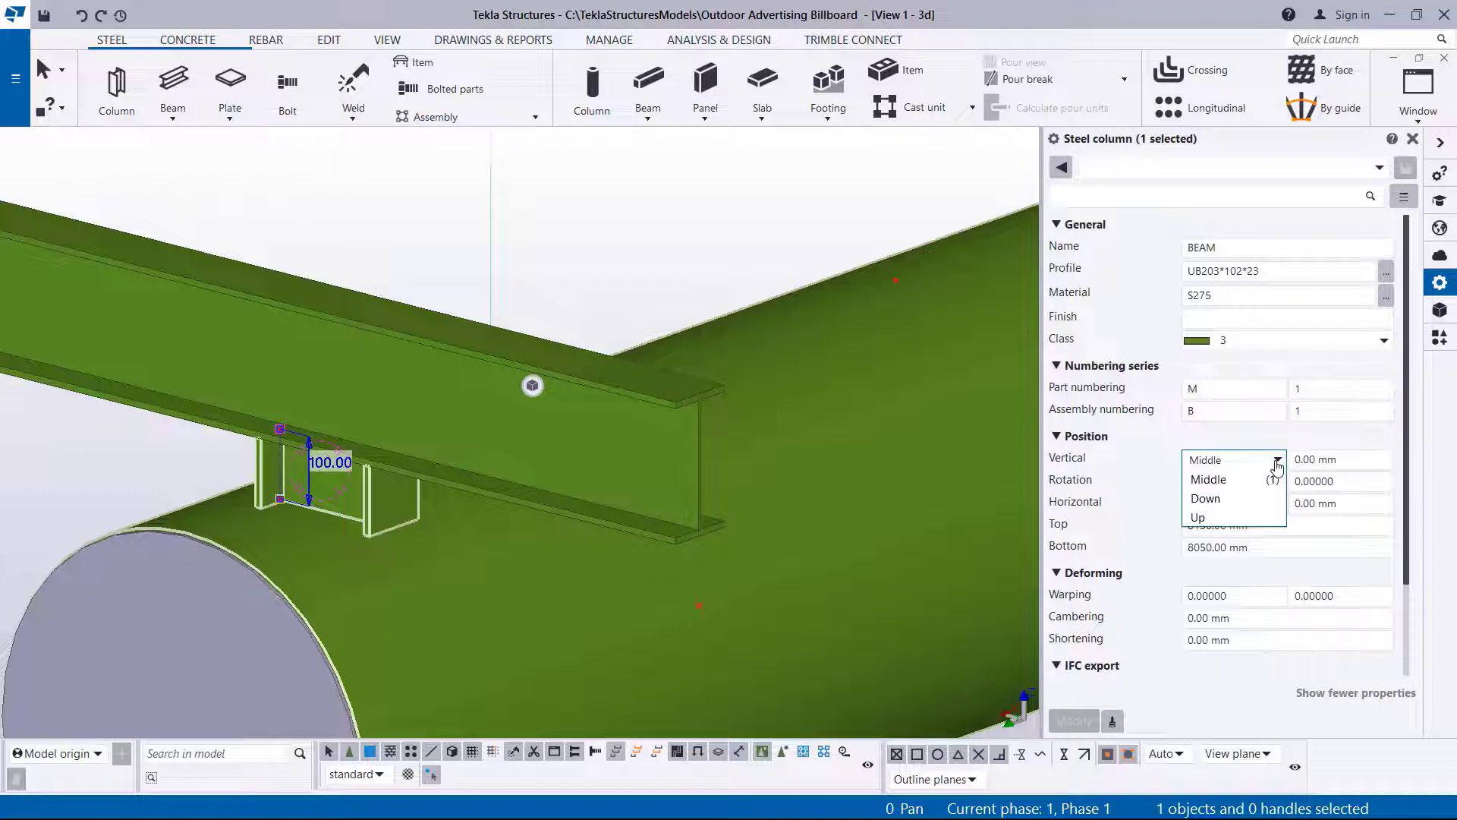
pyautogui.click(825, 206)
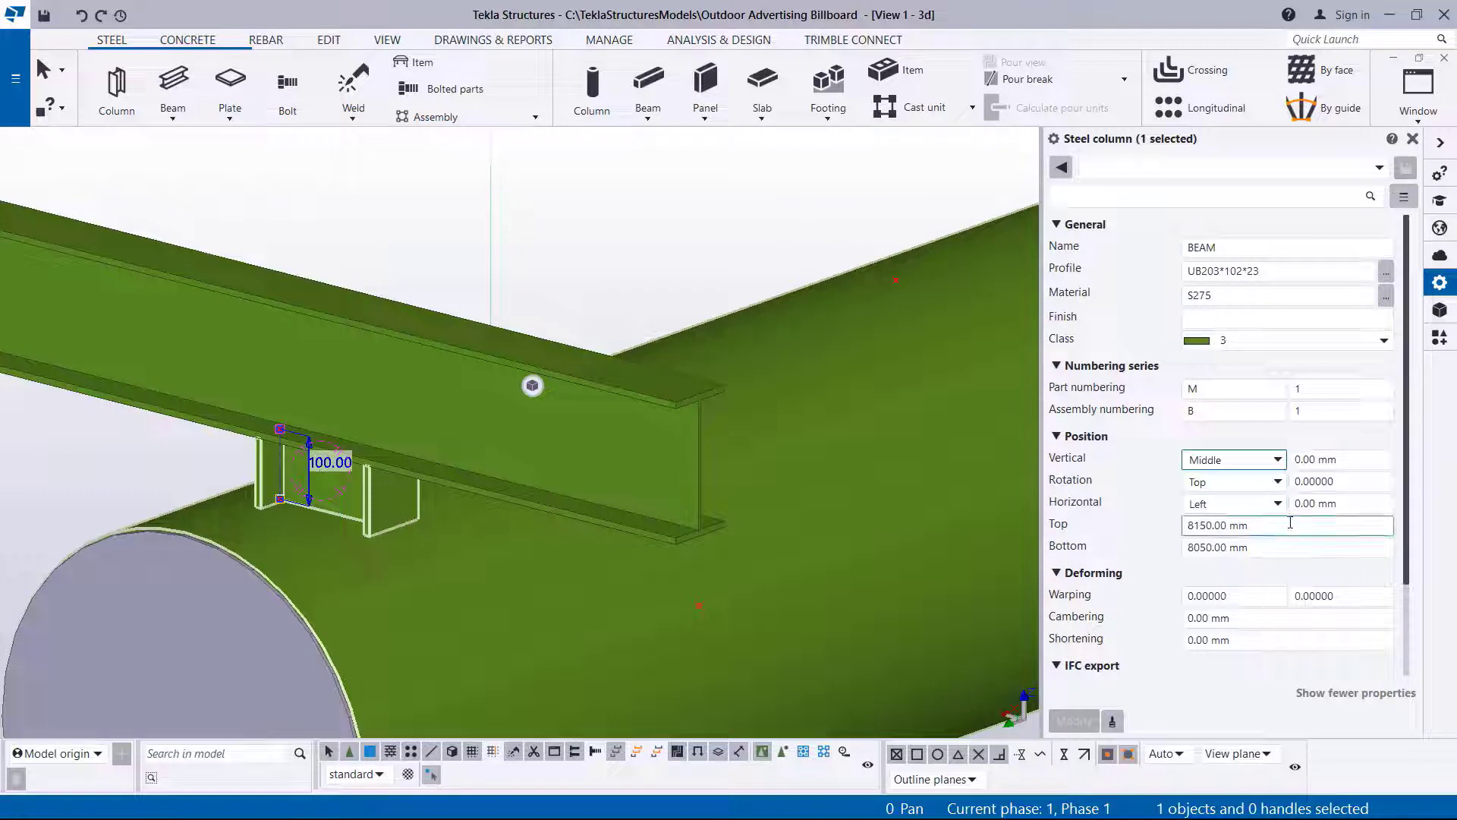
pyautogui.click(1245, 460)
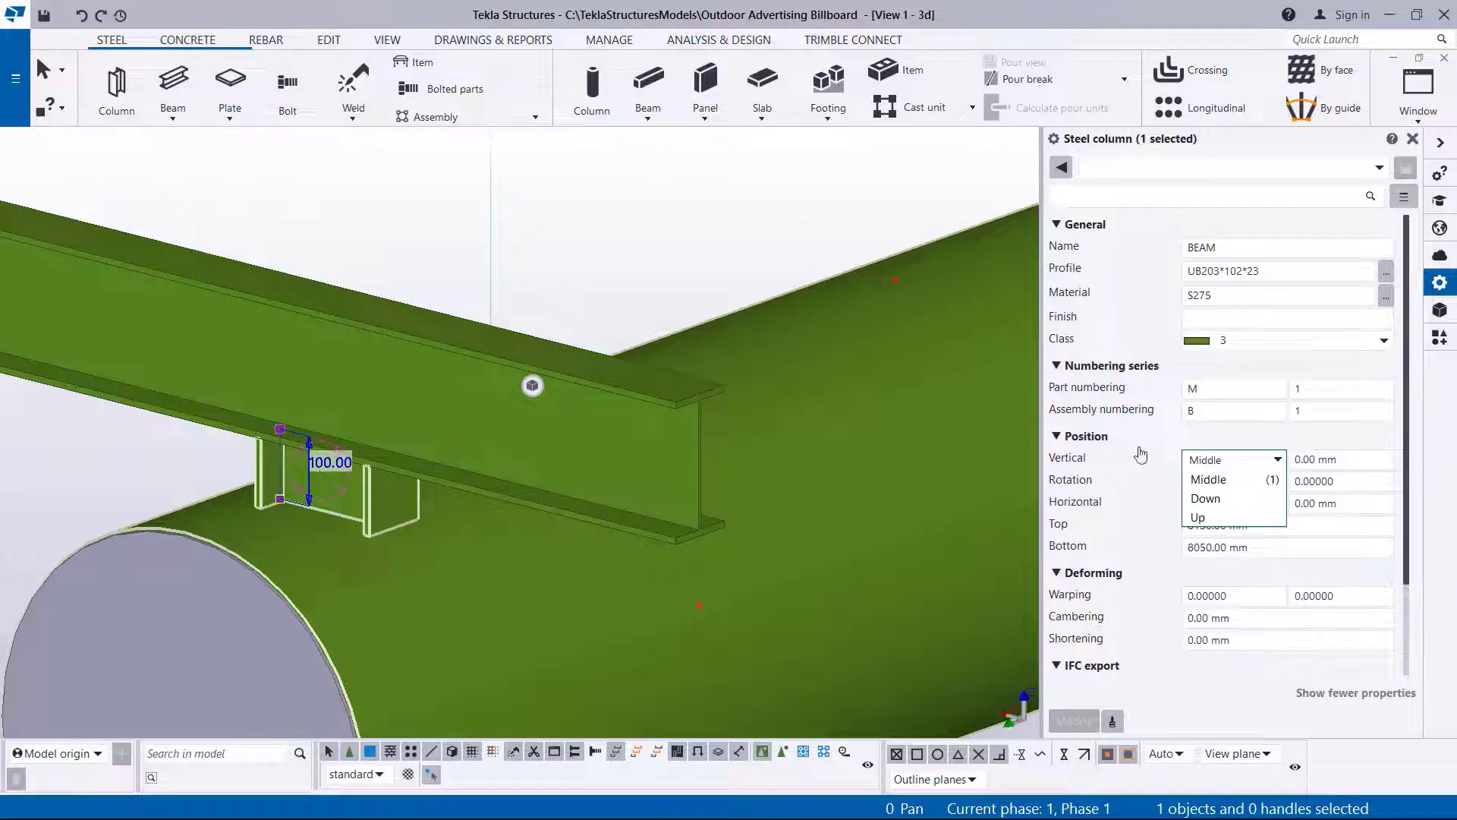
pyautogui.click(1234, 521)
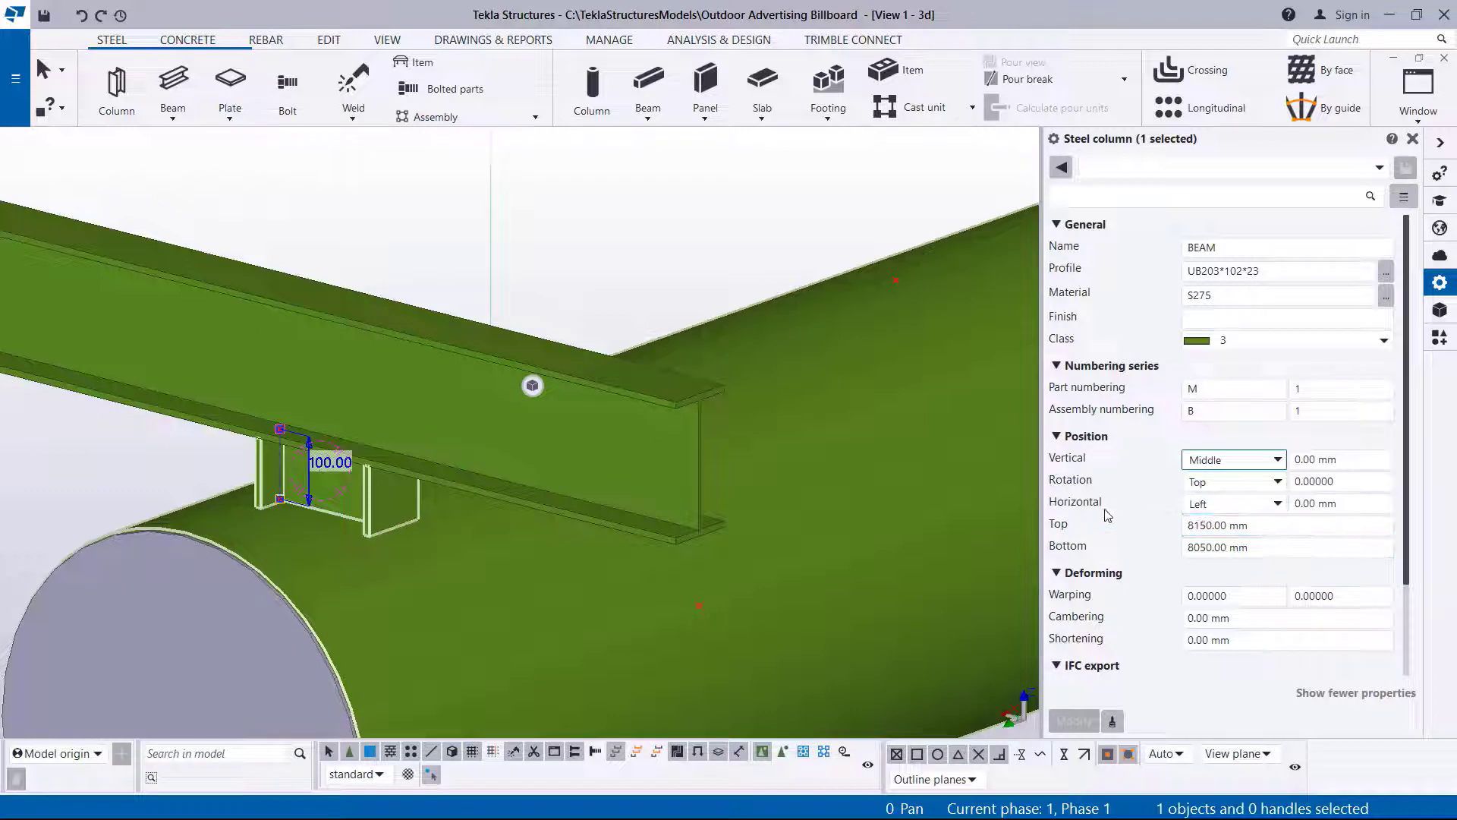
pyautogui.click(1272, 505)
pyautogui.click(1208, 524)
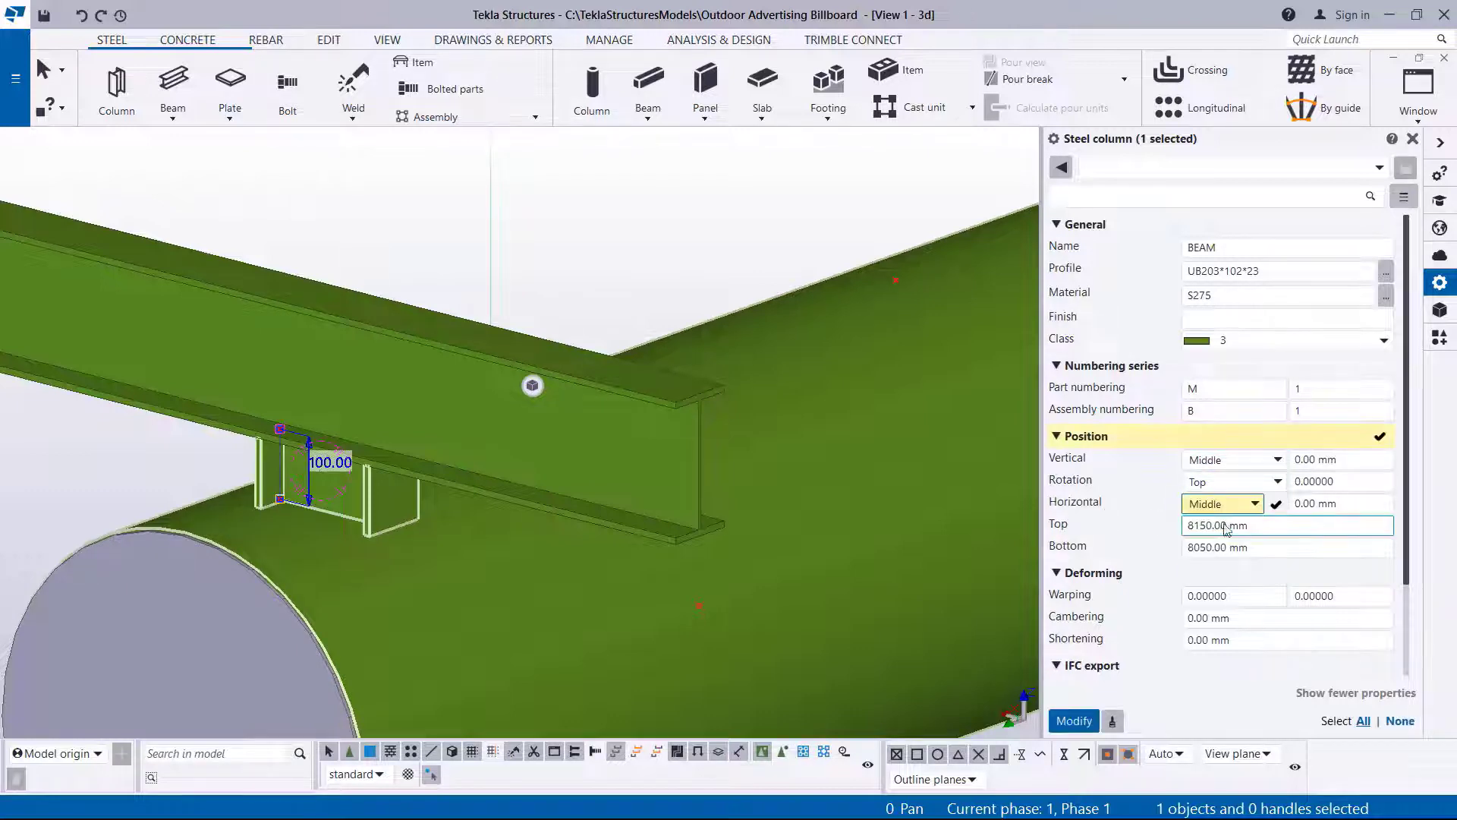
pyautogui.click(1071, 723)
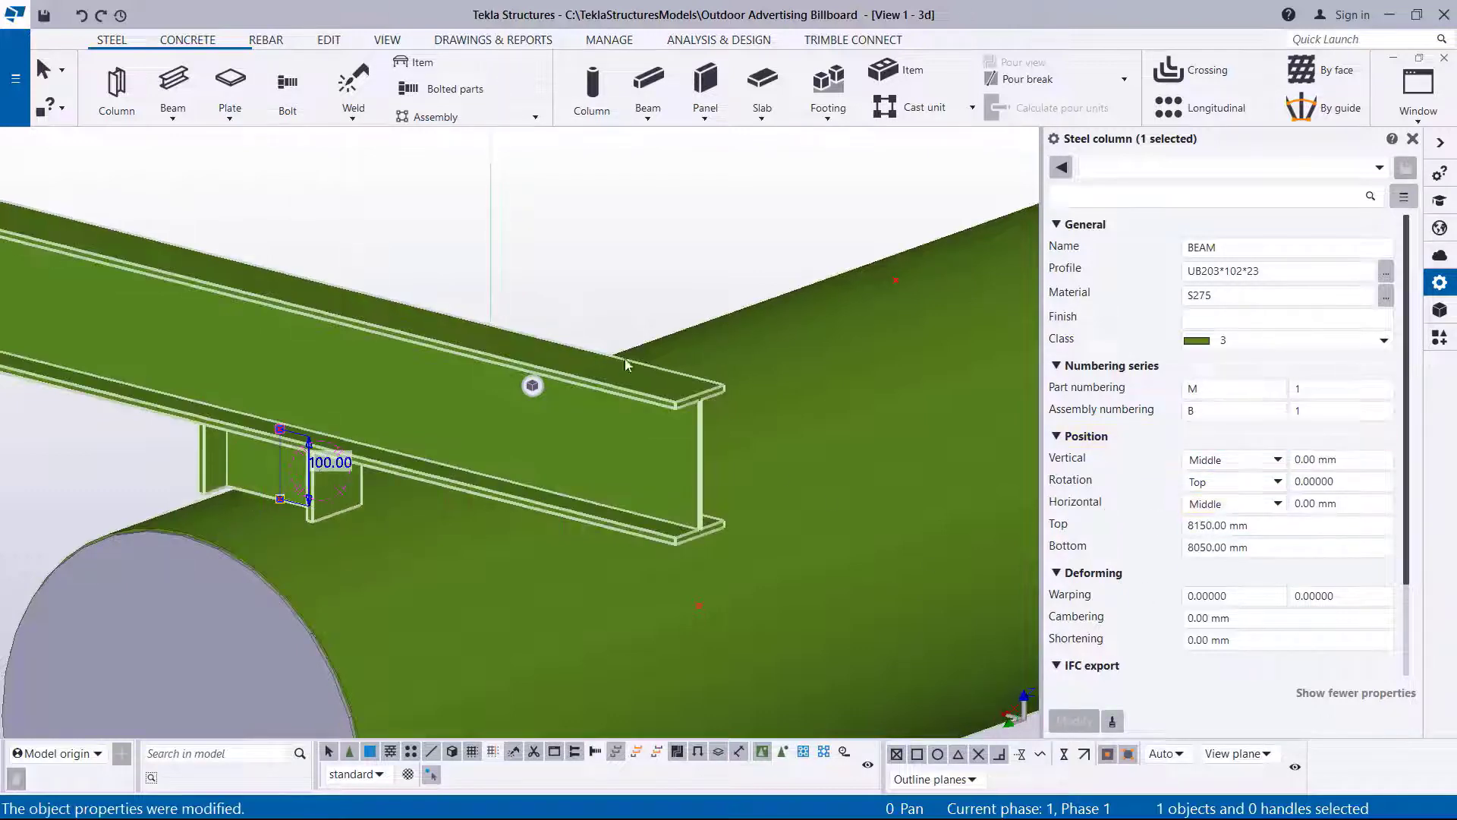
pyautogui.click(572, 253)
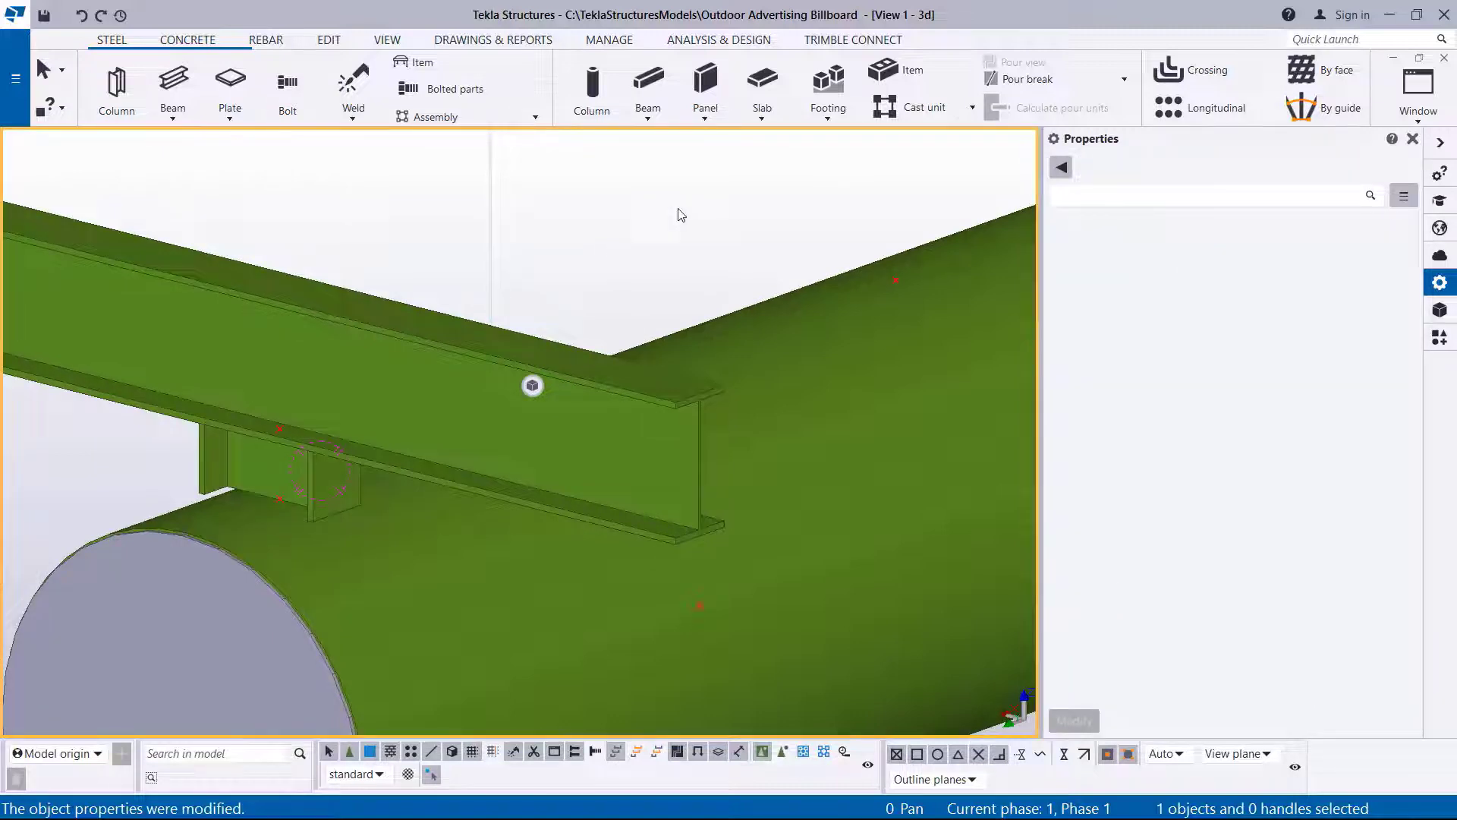
# - Search the applications and components catalog for tube connections using the term "tube"
pyautogui.hotkey('ctrl', 'r')
pyautogui.click(299, 481)
pyautogui.moveTo(300, 481); pyautogui.dragTo(338, 442)
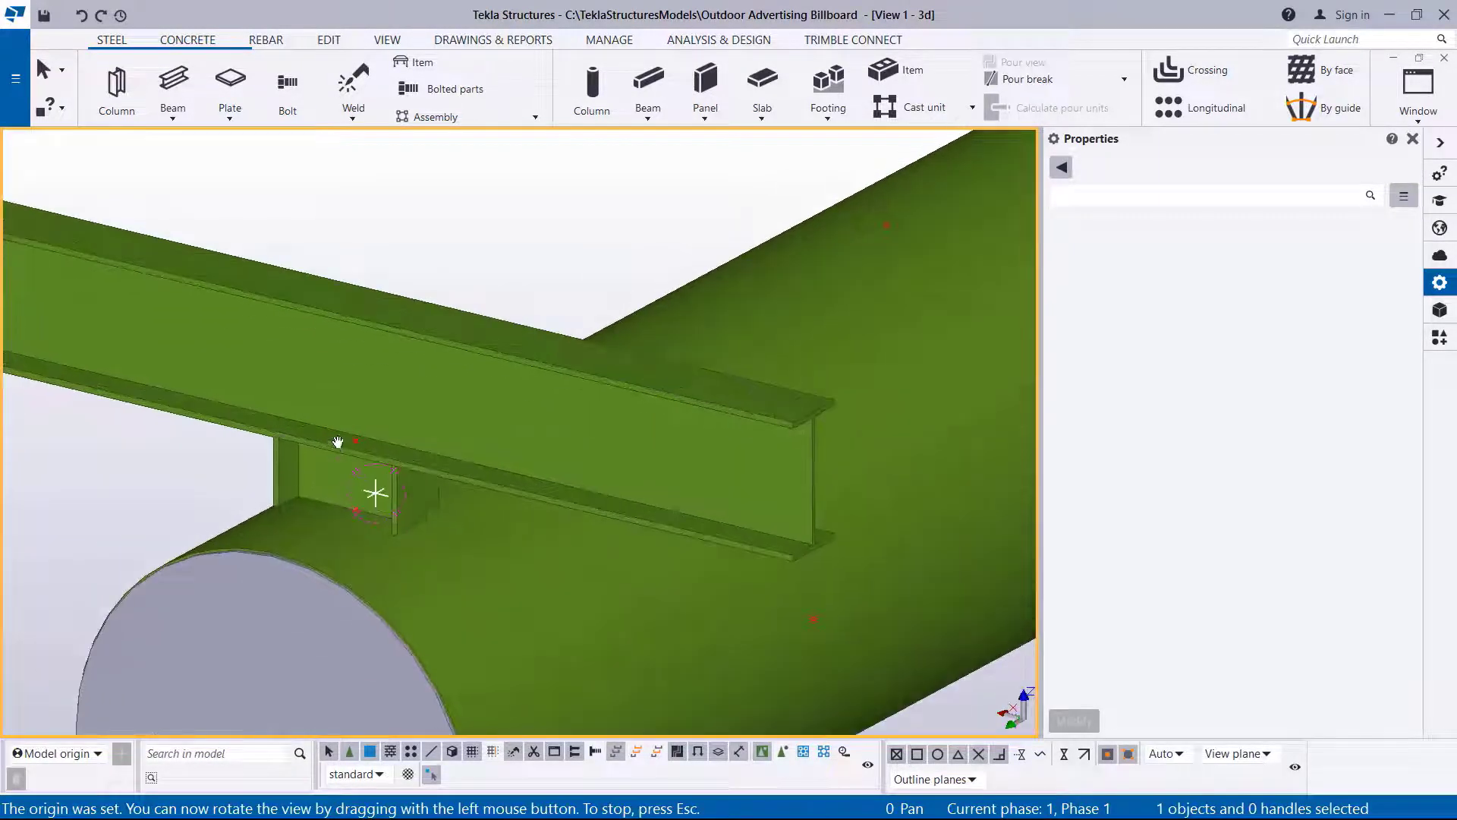
pyautogui.rightClick(490, 239)
pyautogui.click(535, 247)
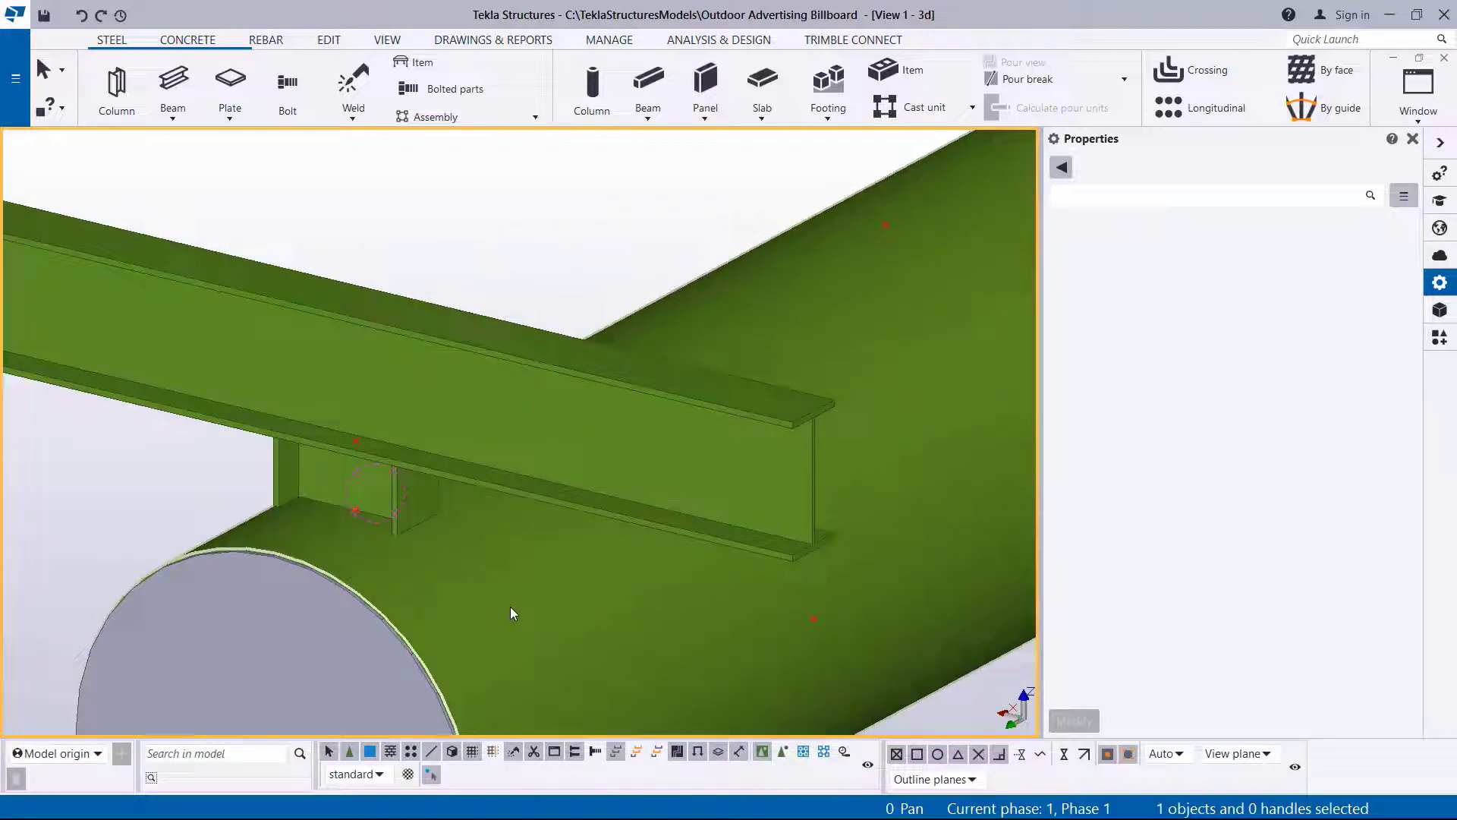
pyautogui.click(1440, 342)
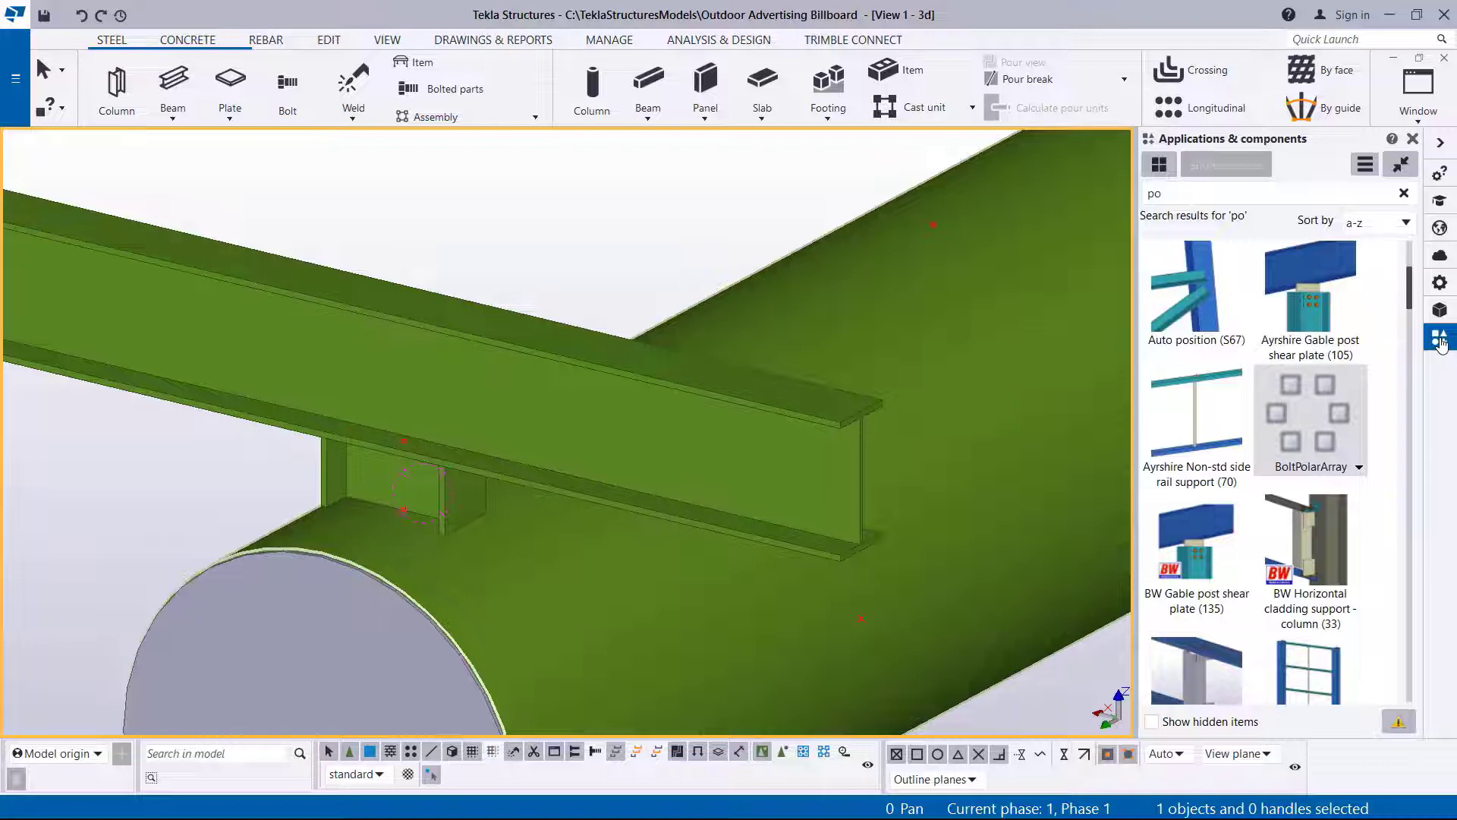
pyautogui.moveTo(1182, 192); pyautogui.dragTo(1115, 203)
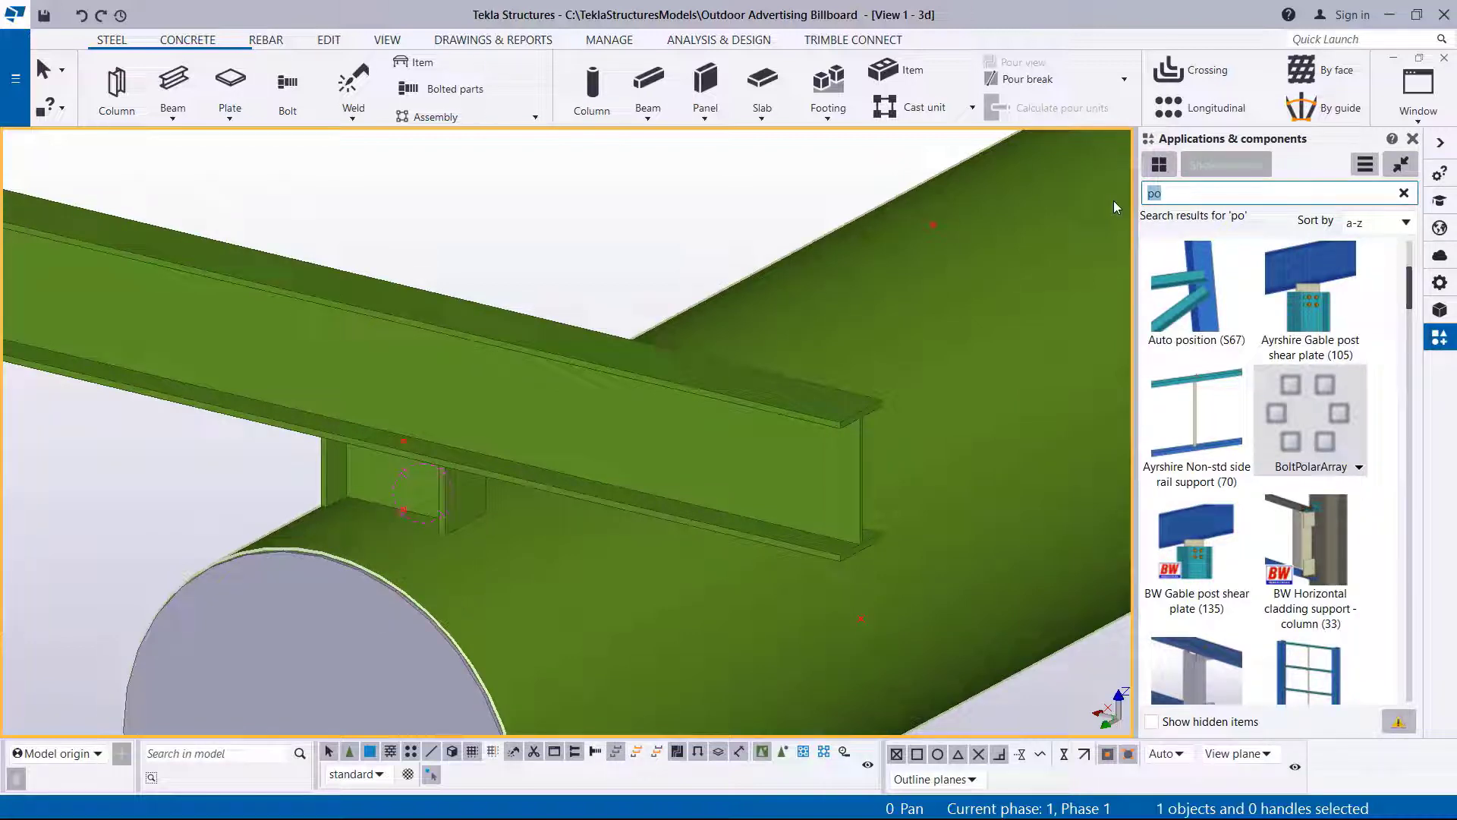
pyautogui.write('tub')
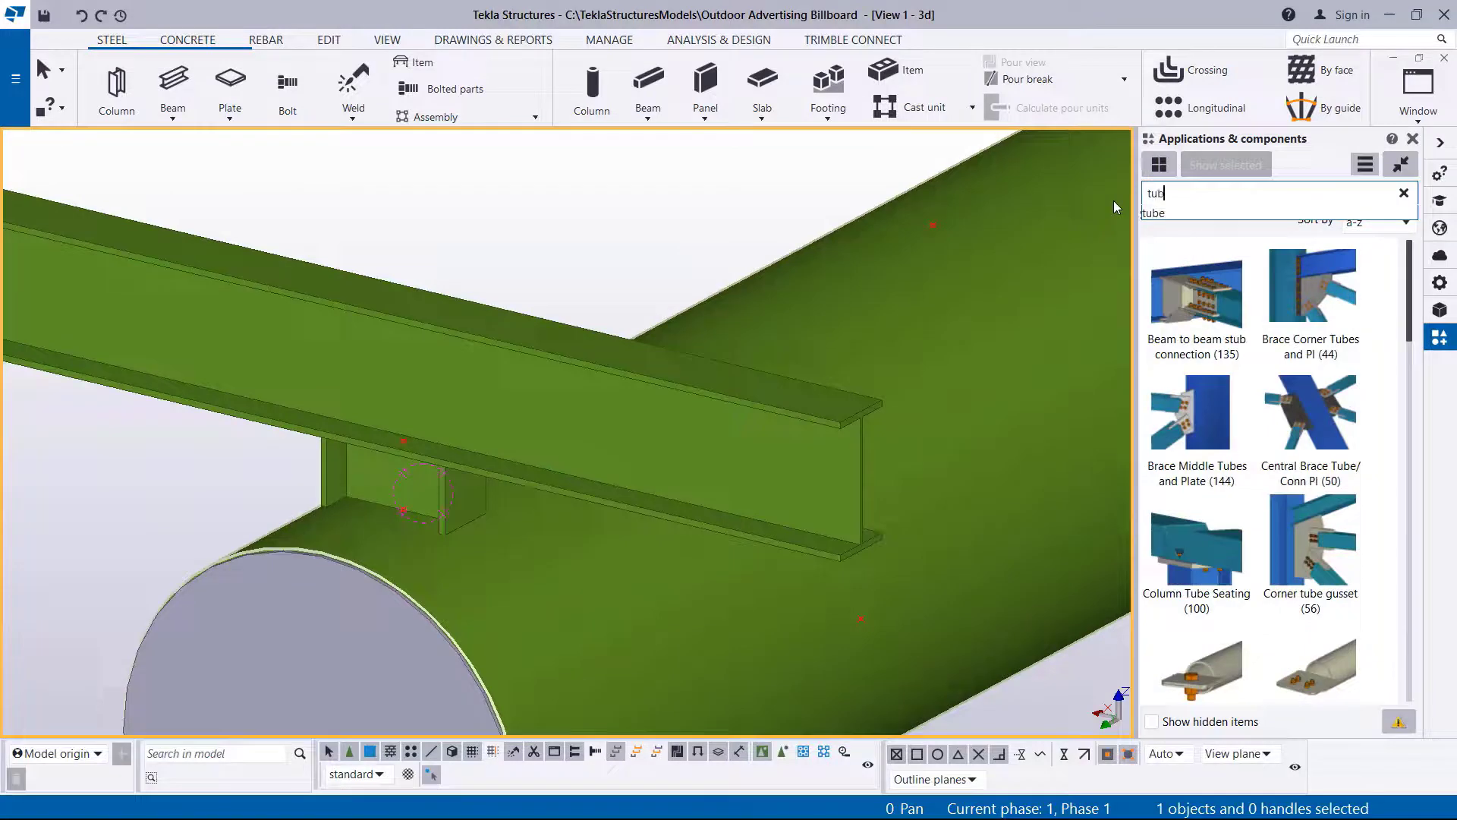
pyautogui.write('e')
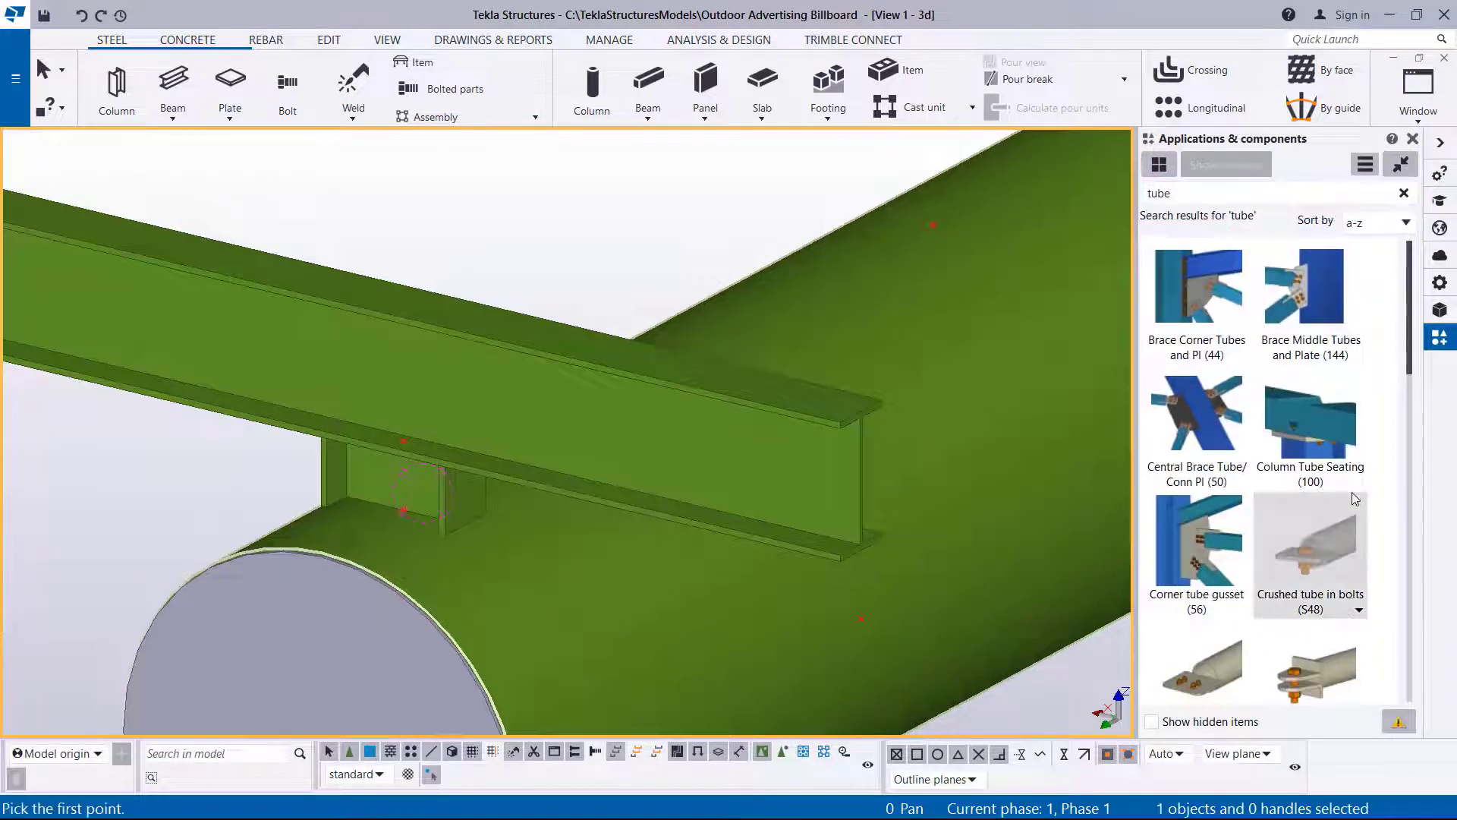
pyautogui.scroll(-5, 1353, 495)
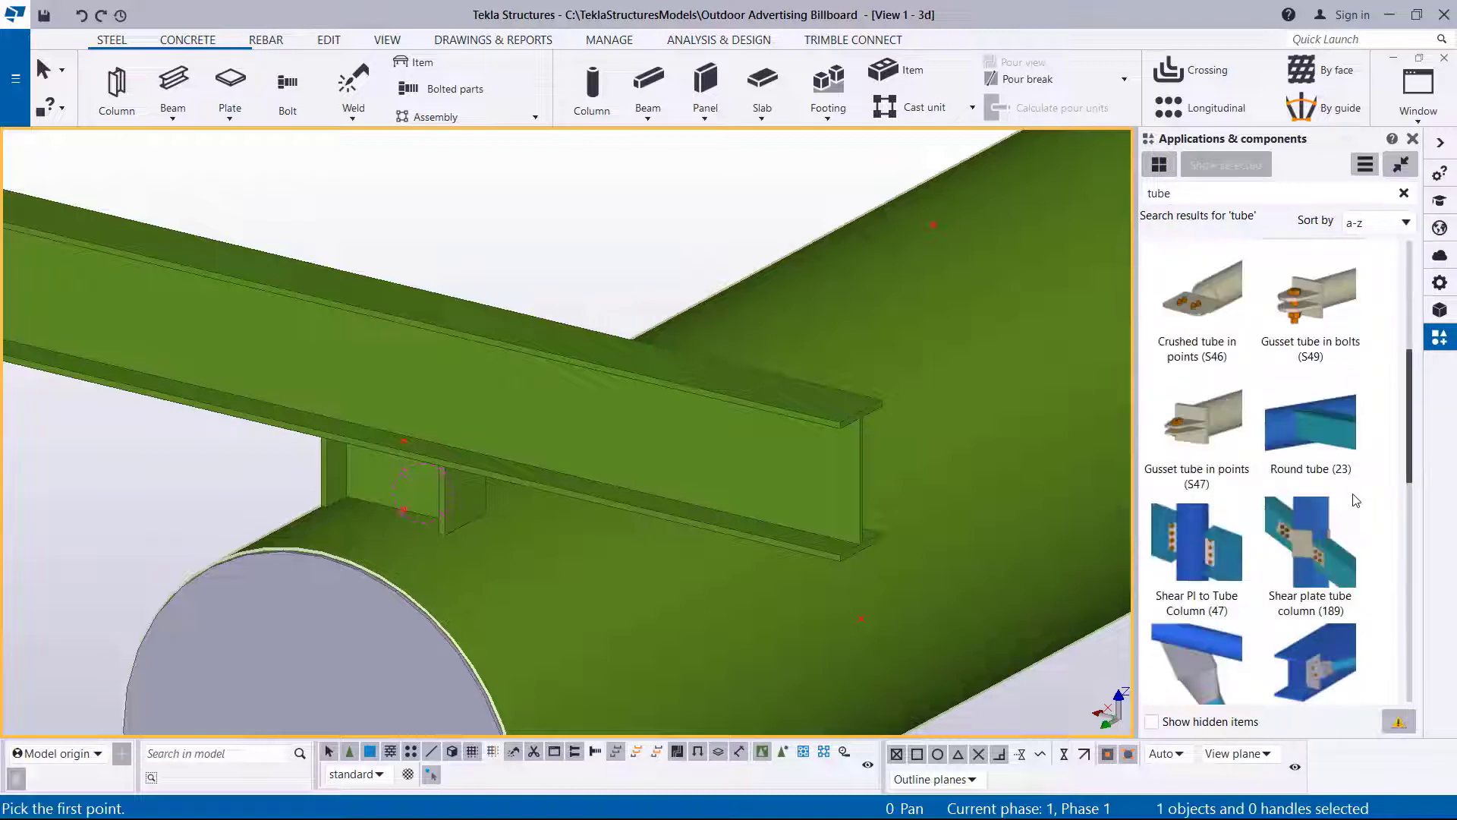
# - Try the Round tube (23) connection with the short support as main part and the pipe as secondary part, and undo it
pyautogui.click(1323, 447)
pyautogui.scroll(3, 441, 543)
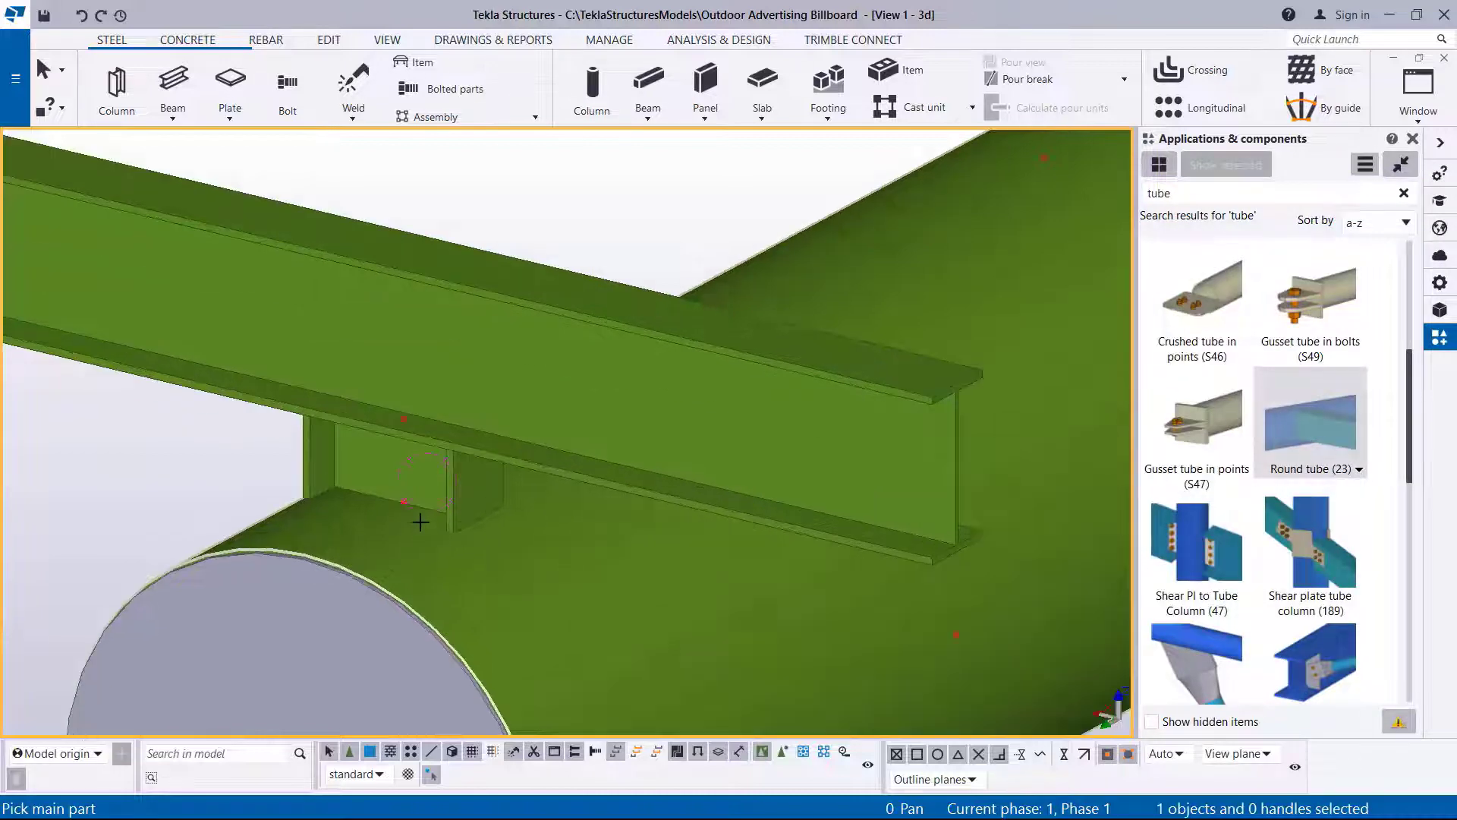
pyautogui.click(478, 489)
pyautogui.click(539, 561)
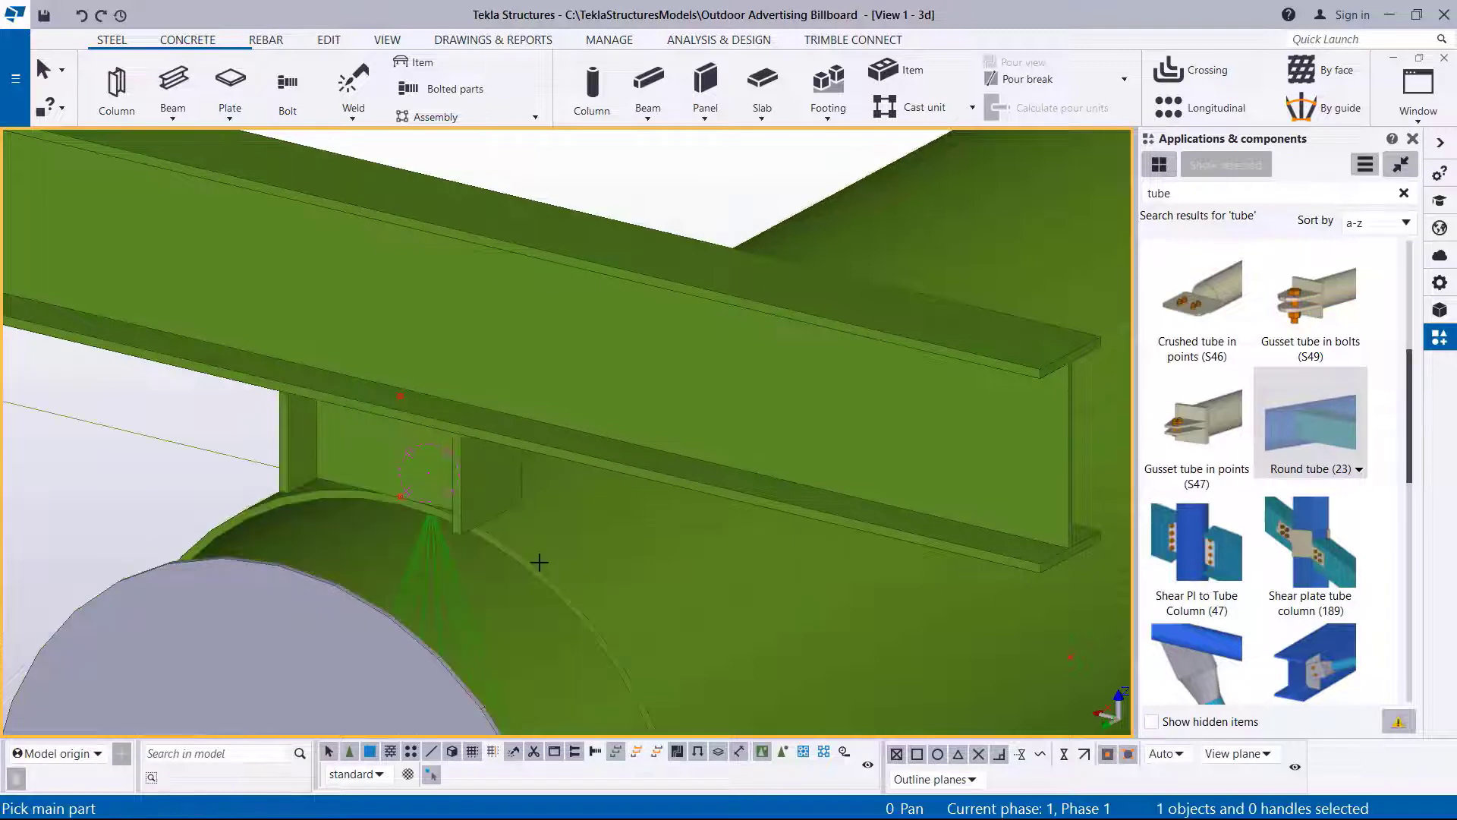
pyautogui.scroll(-3, 473, 499)
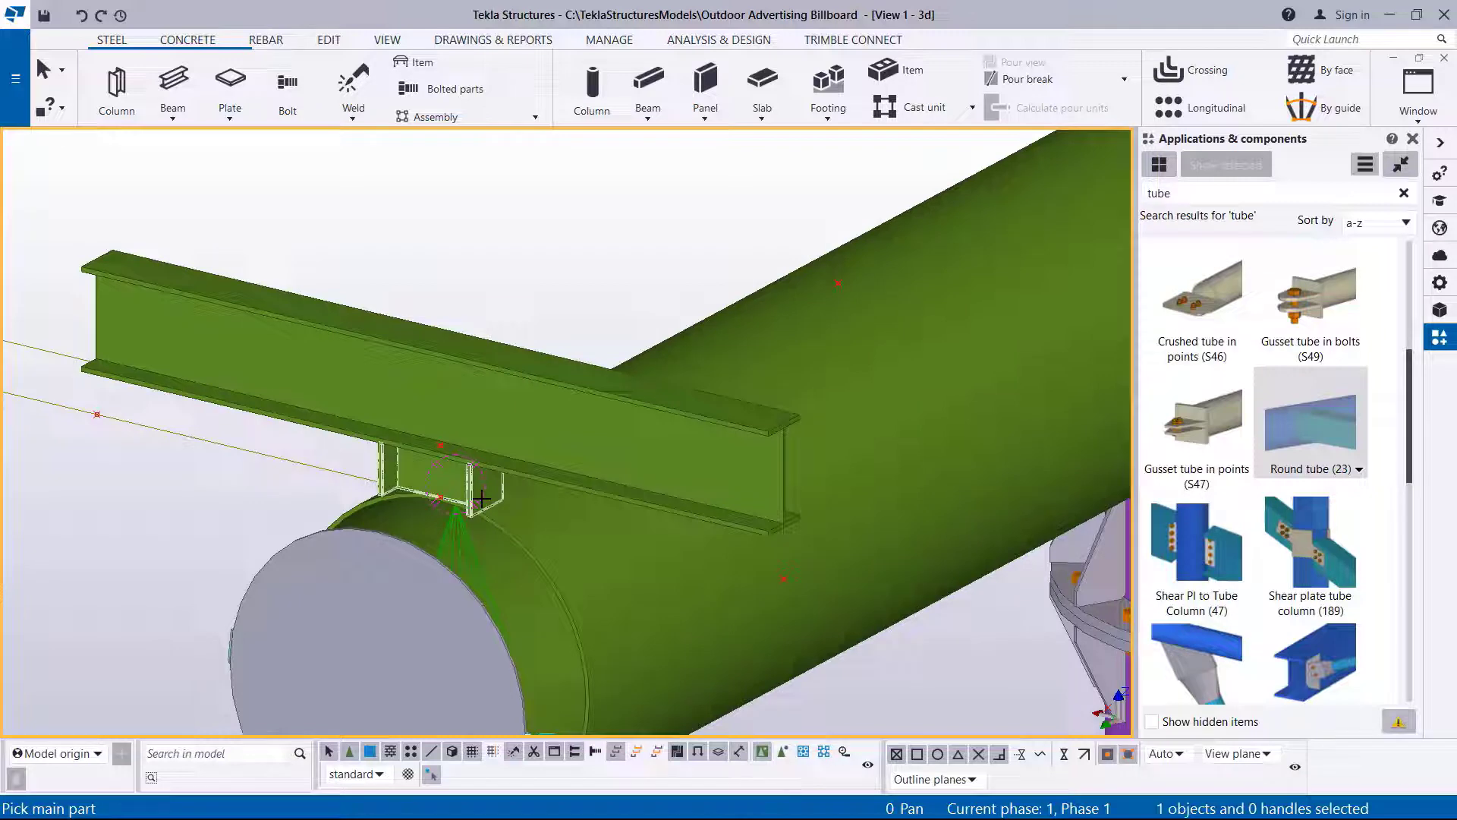
pyautogui.scroll(4, 482, 498)
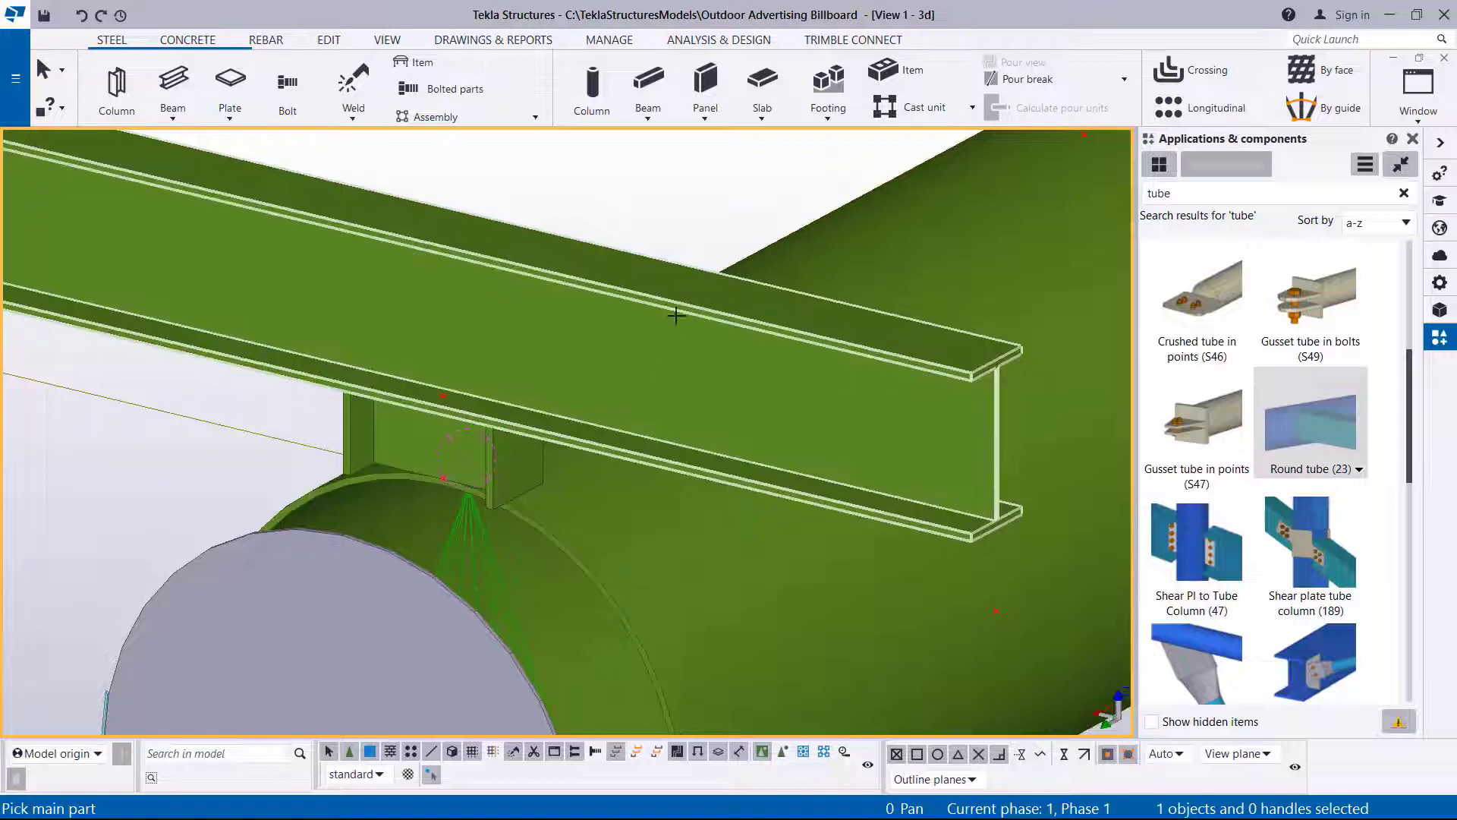
pyautogui.click(82, 15)
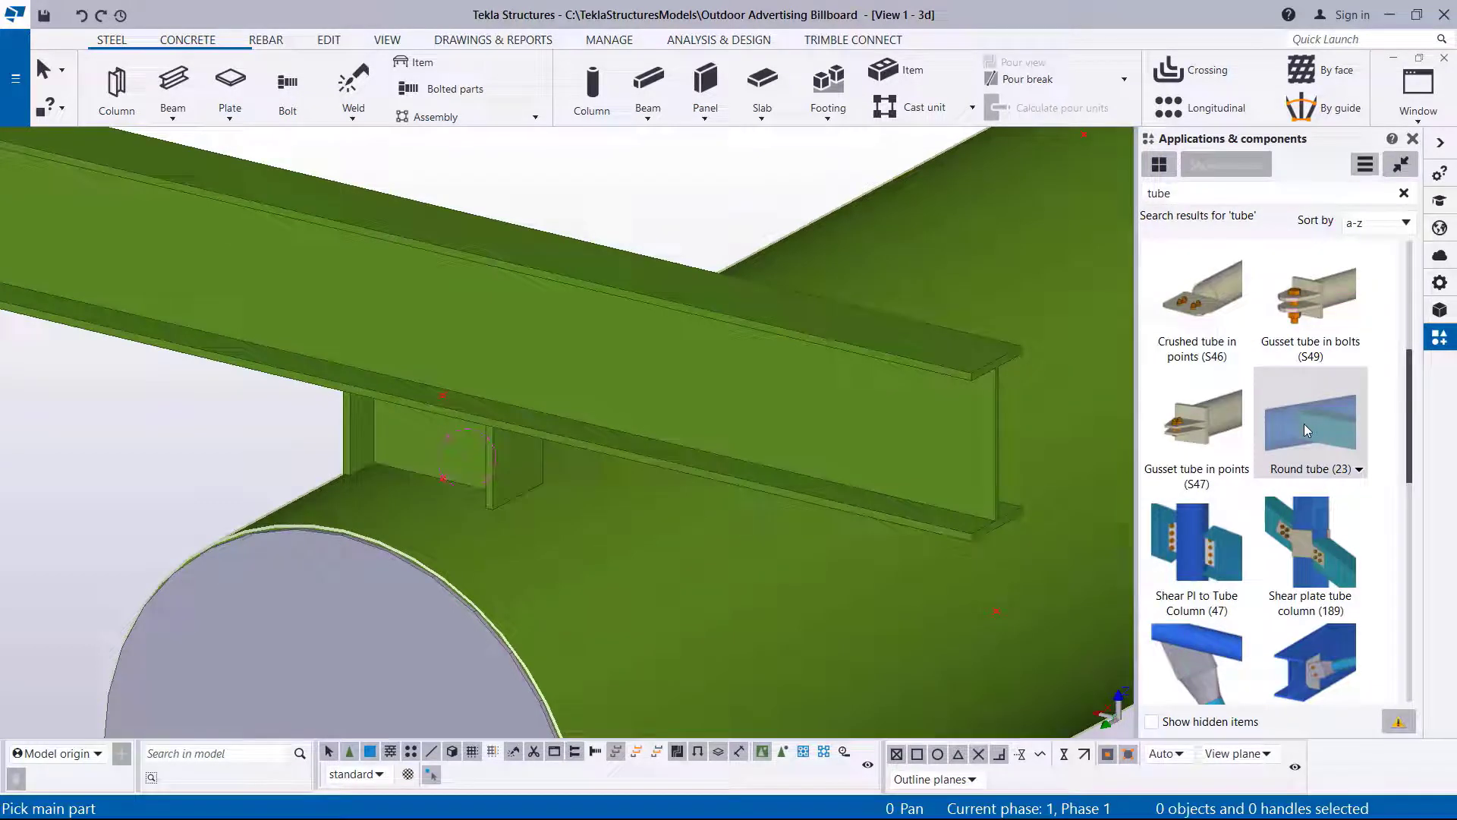
# - Apply the Round tube (23) connection with the horizontal pipe as main part and the short support as secondary part
pyautogui.click(601, 576)
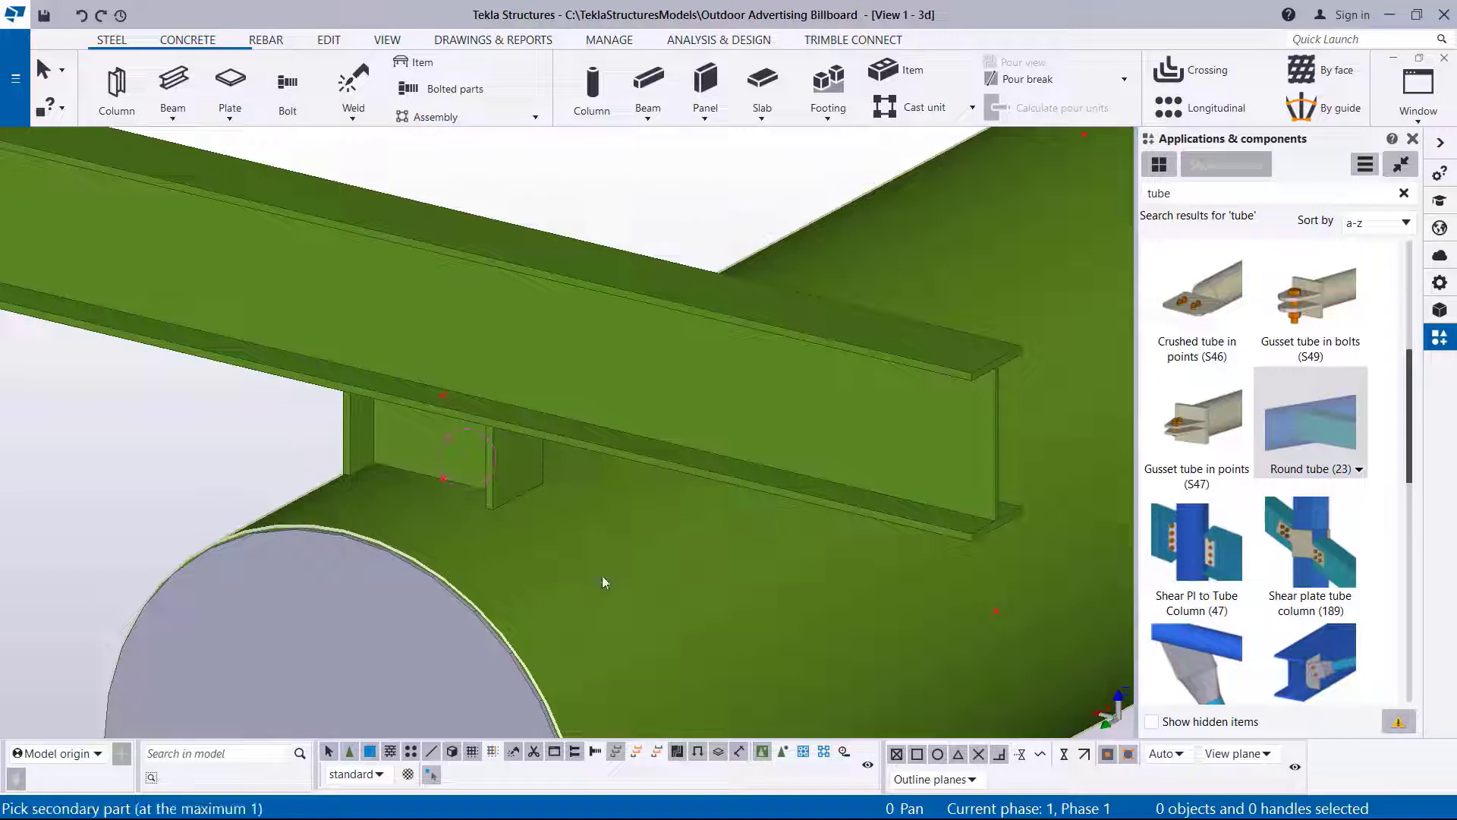
pyautogui.click(525, 480)
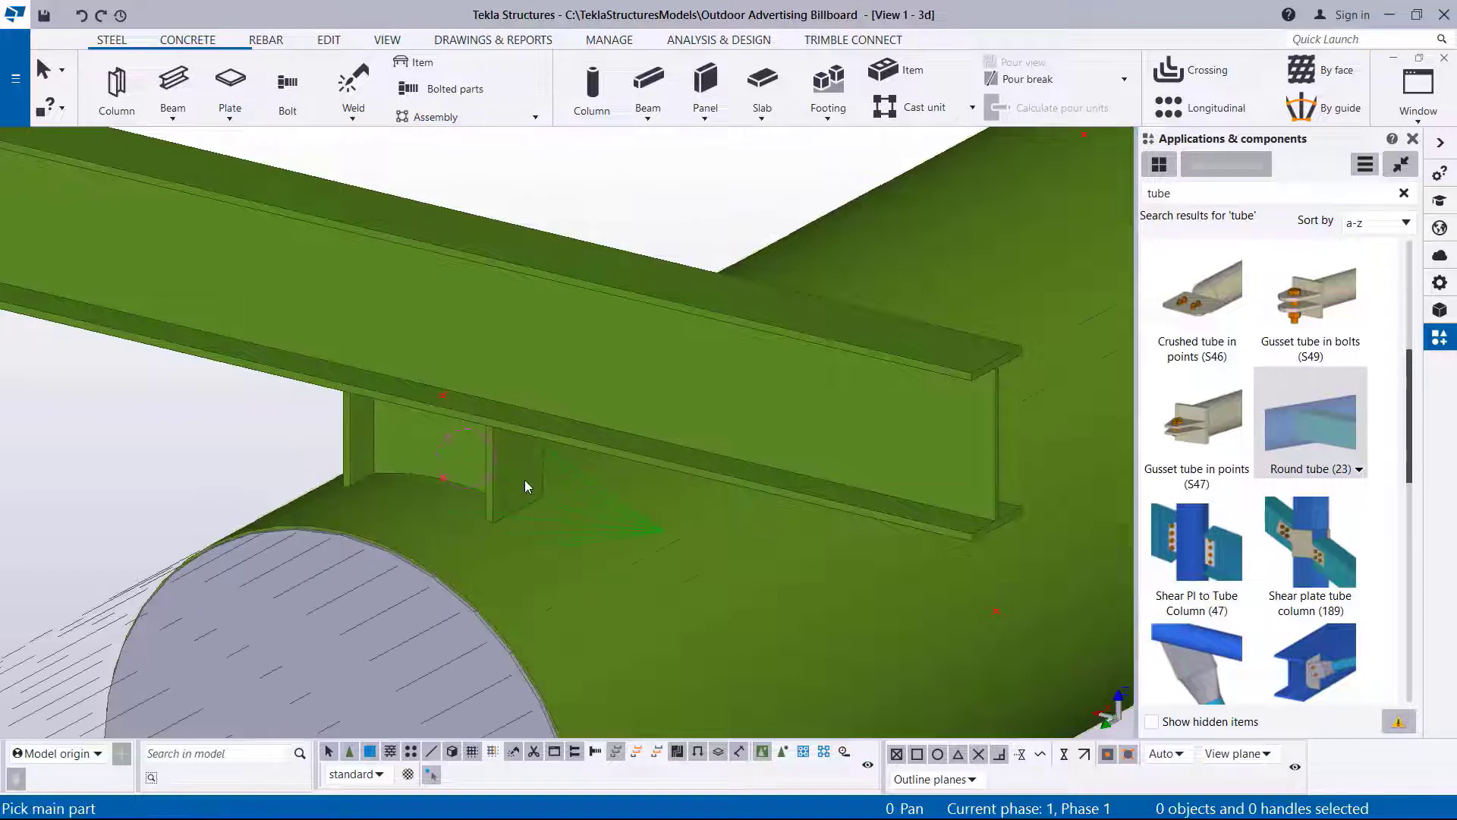
pyautogui.rightClick(666, 175)
pyautogui.click(672, 186)
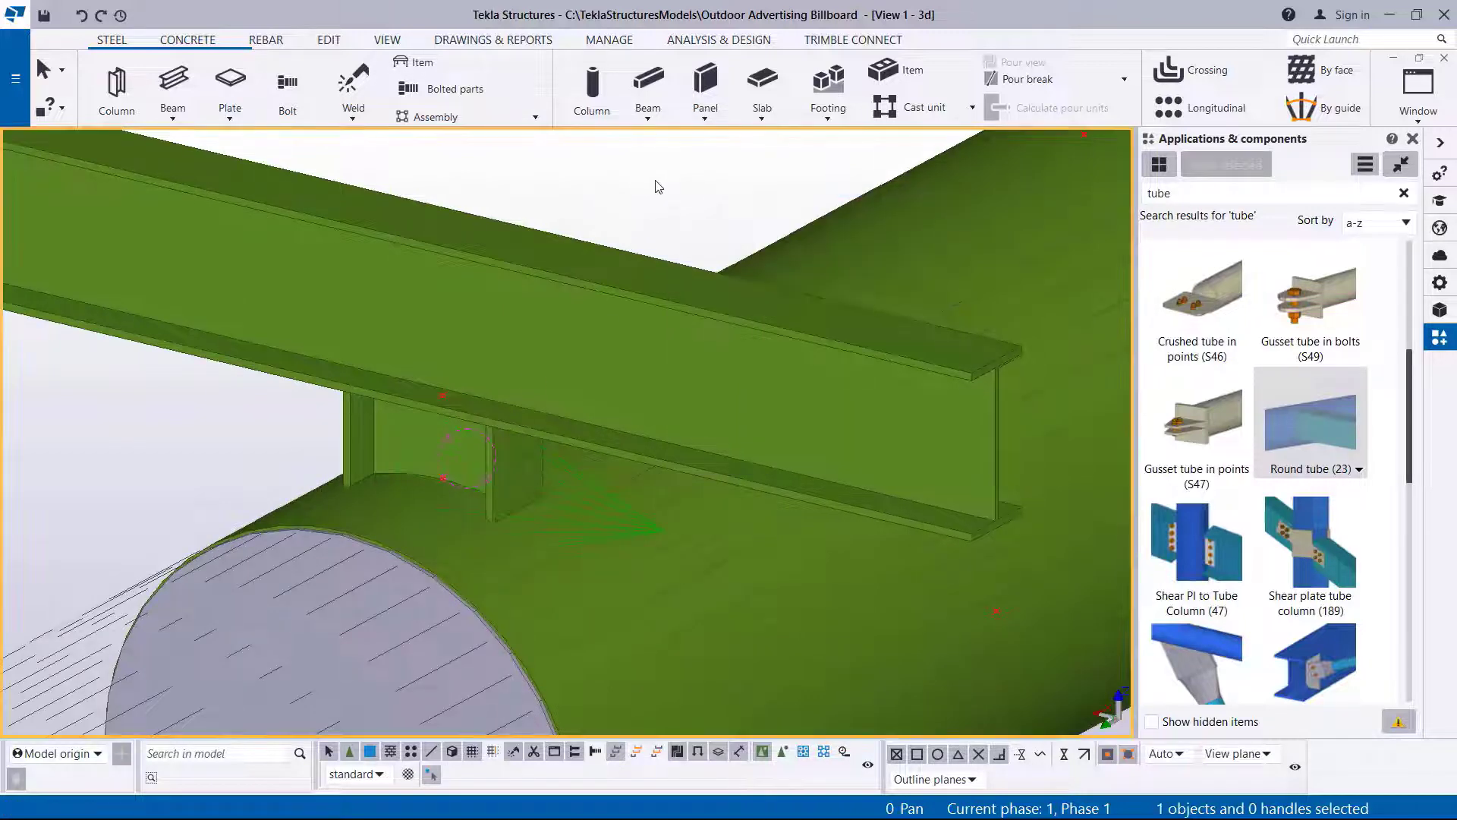
pyautogui.rightClick(656, 184)
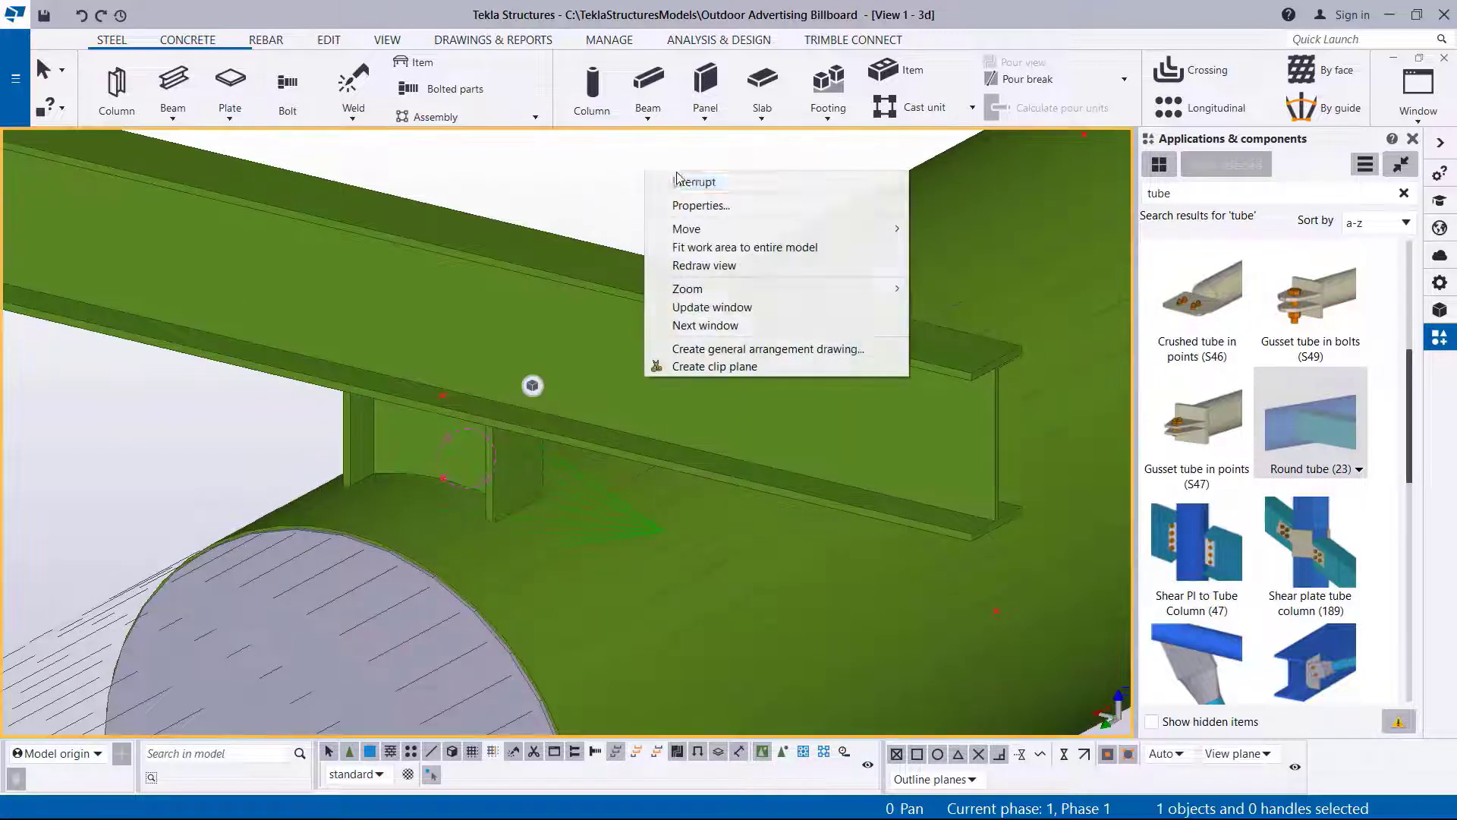
pyautogui.click(583, 178)
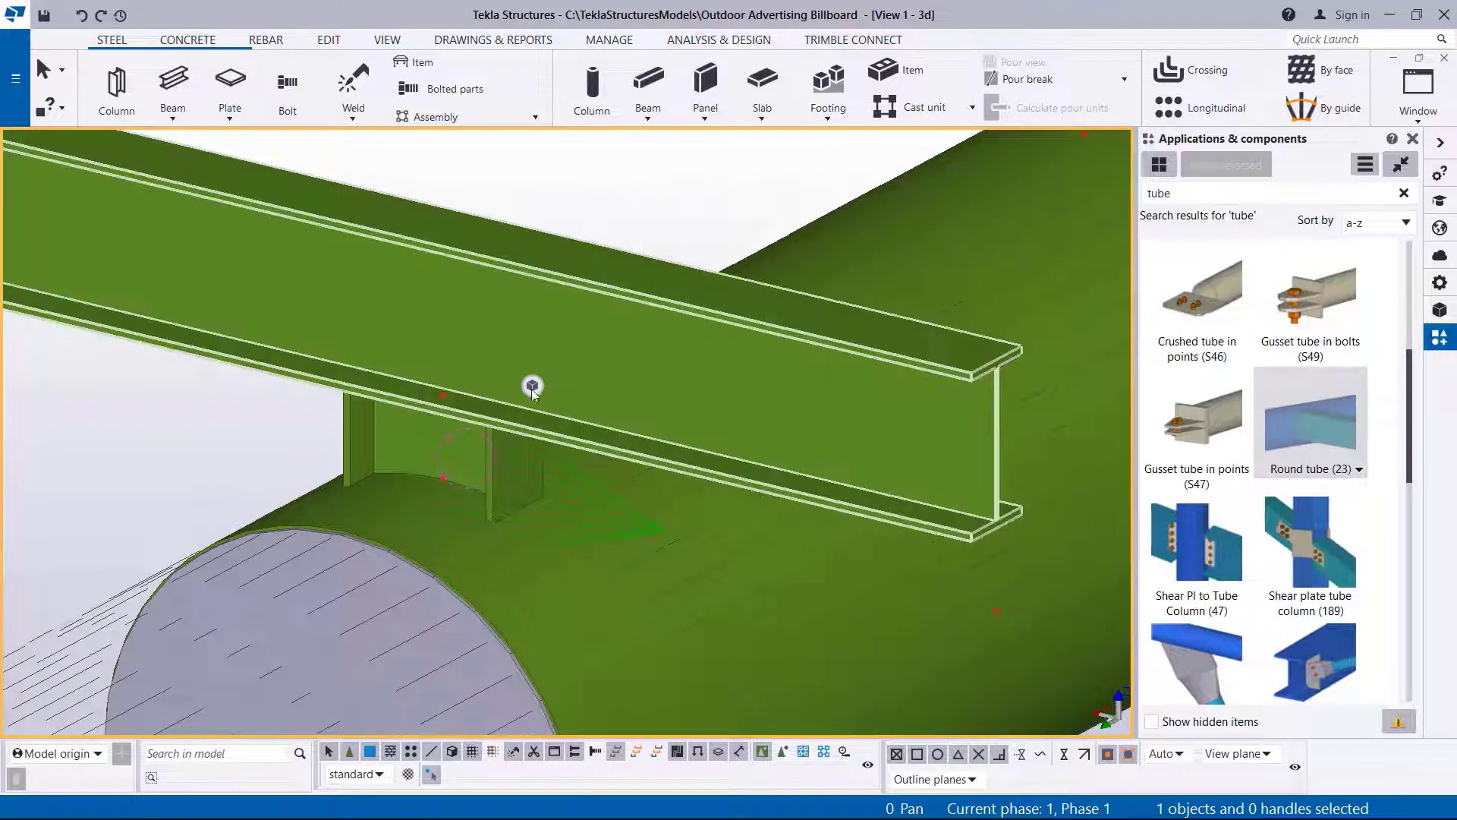
pyautogui.scroll(-6, 487, 493)
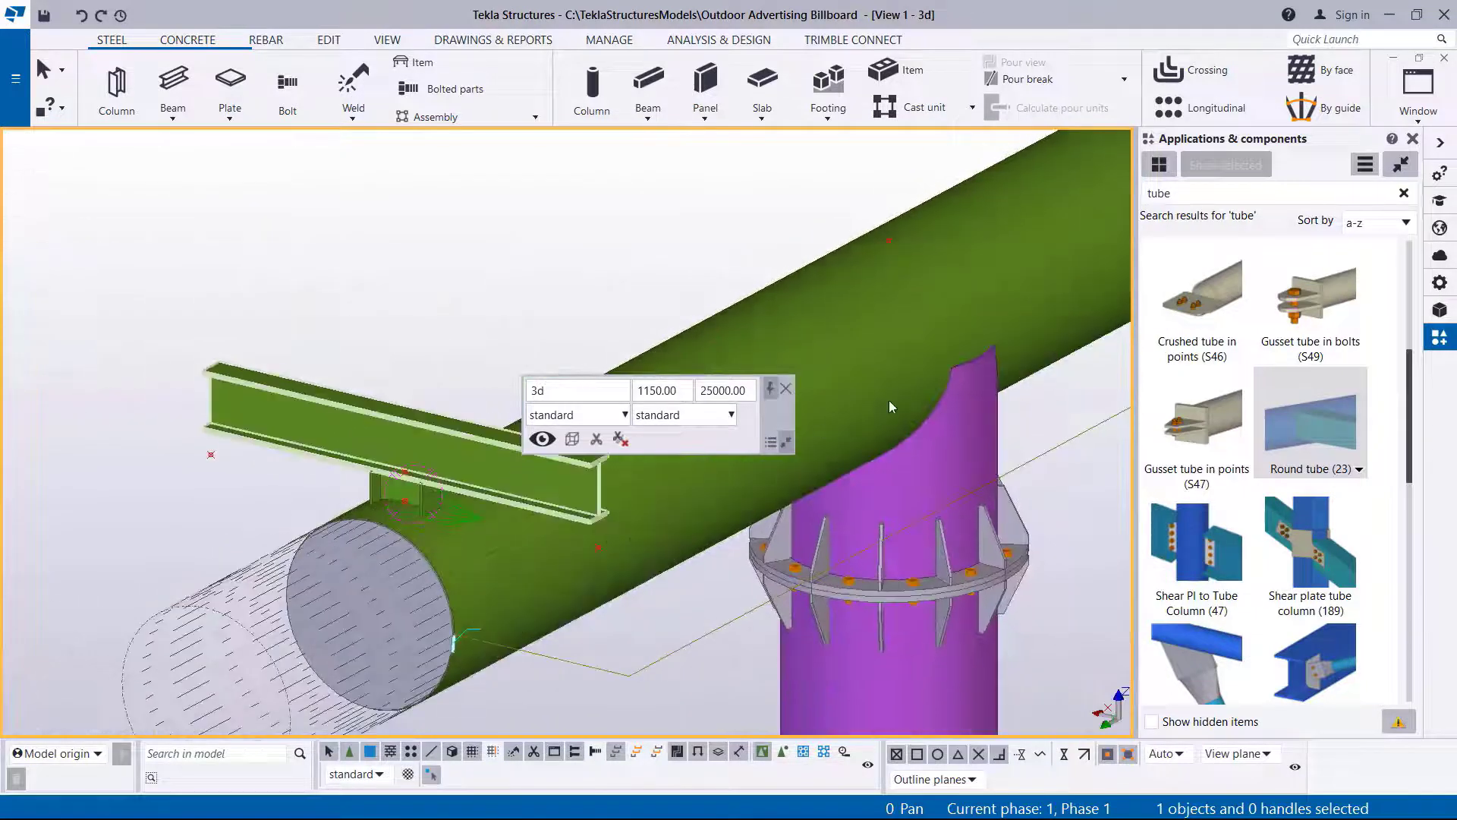
pyautogui.click(782, 391)
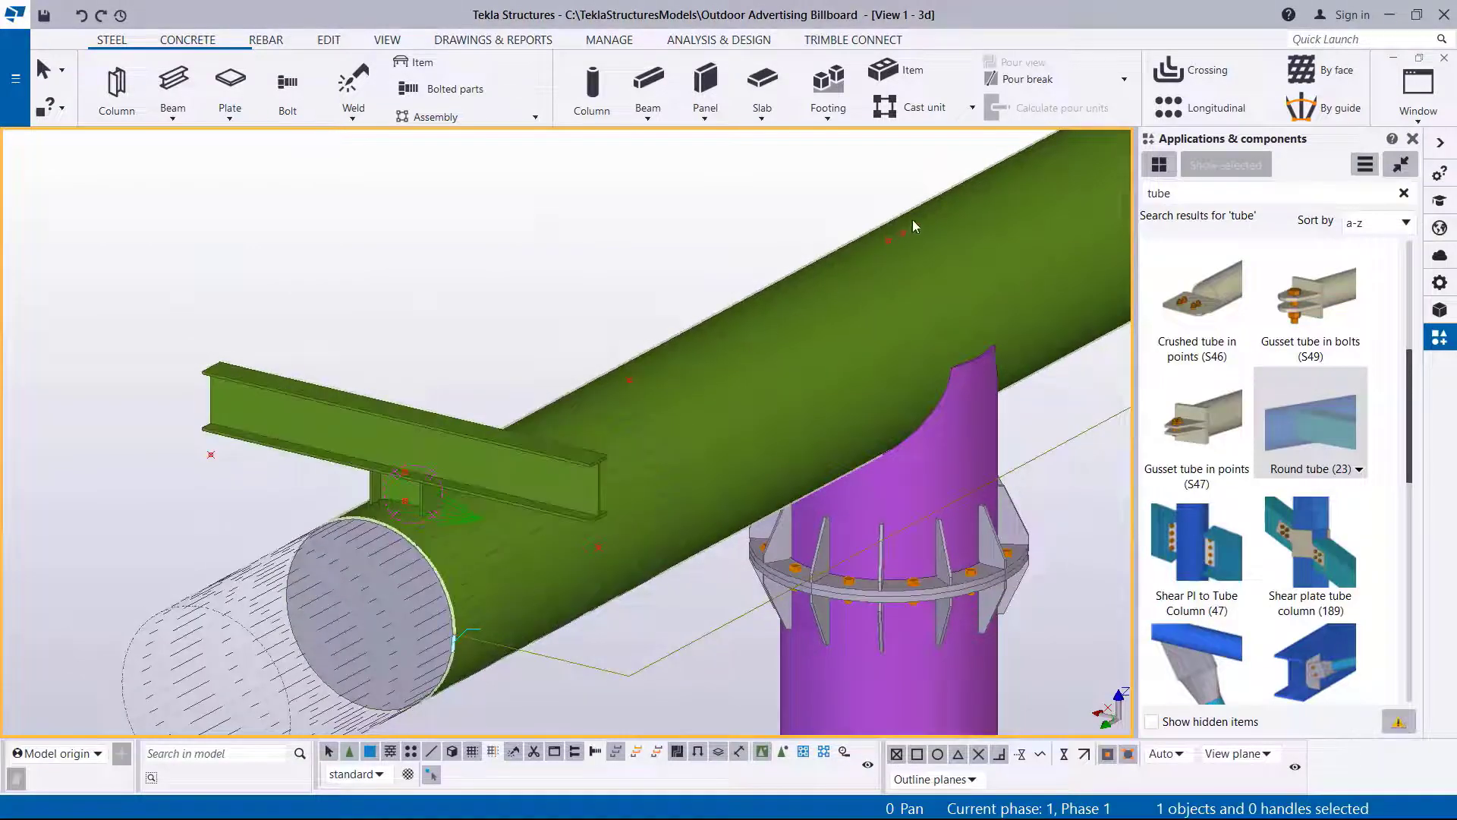
pyautogui.scroll(-2, 435, 542)
pyautogui.scroll(5, 436, 535)
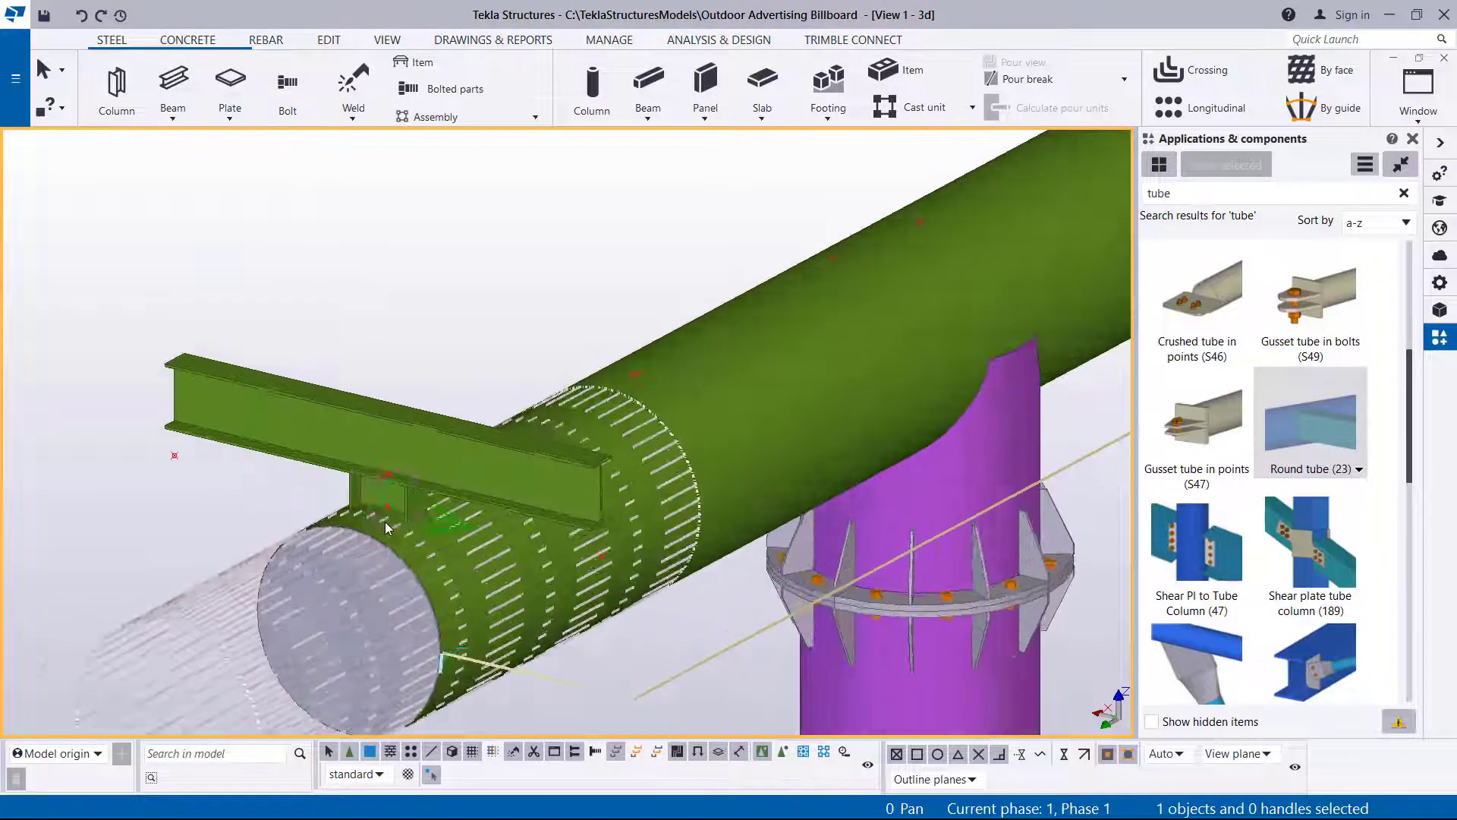
# - Examine the short support's fit against the horizontal pipe and the junction between the pipe and the column below
pyautogui.scroll(-5, 388, 528)
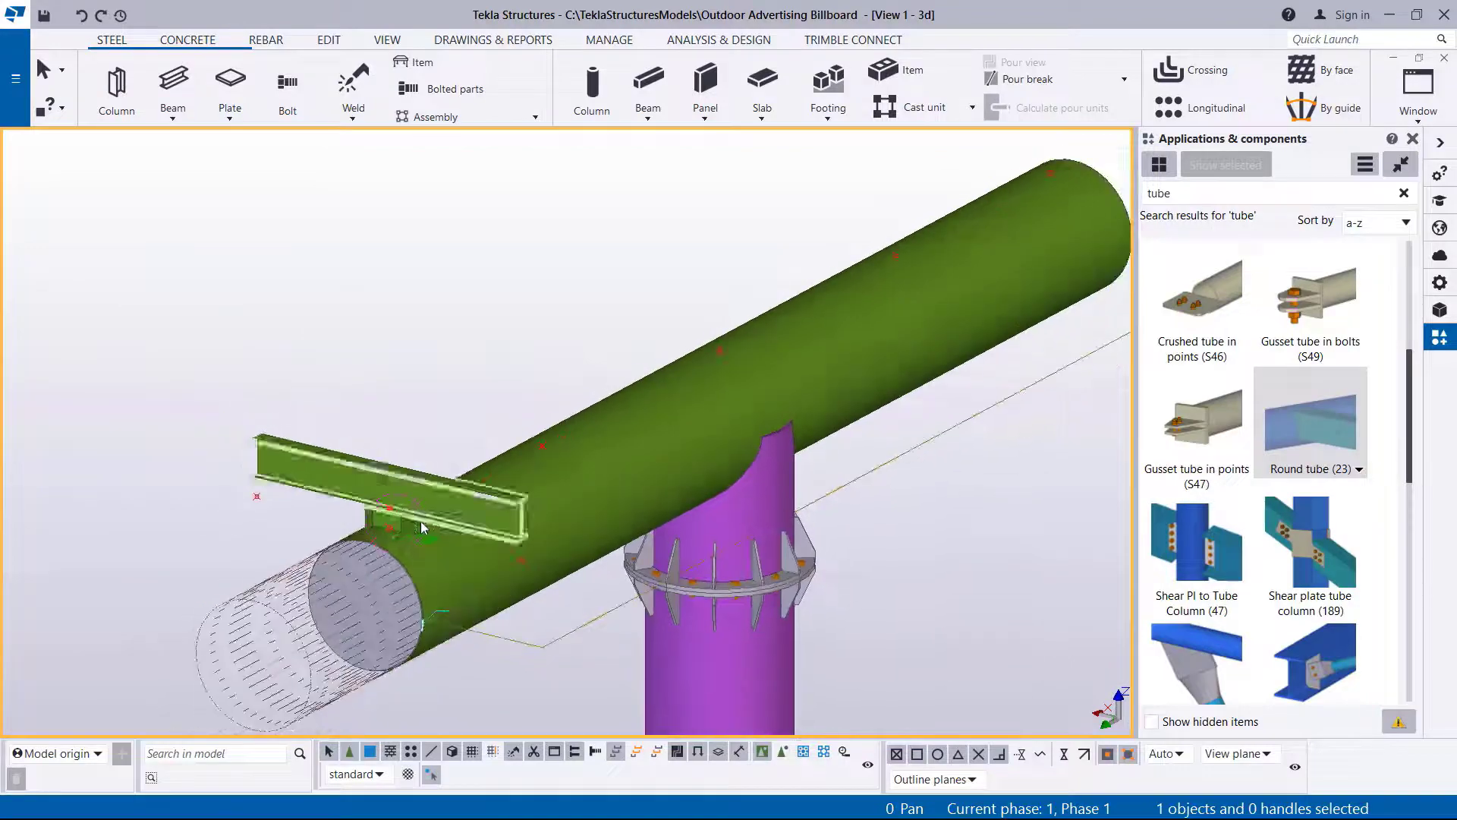
pyautogui.scroll(5, 407, 432)
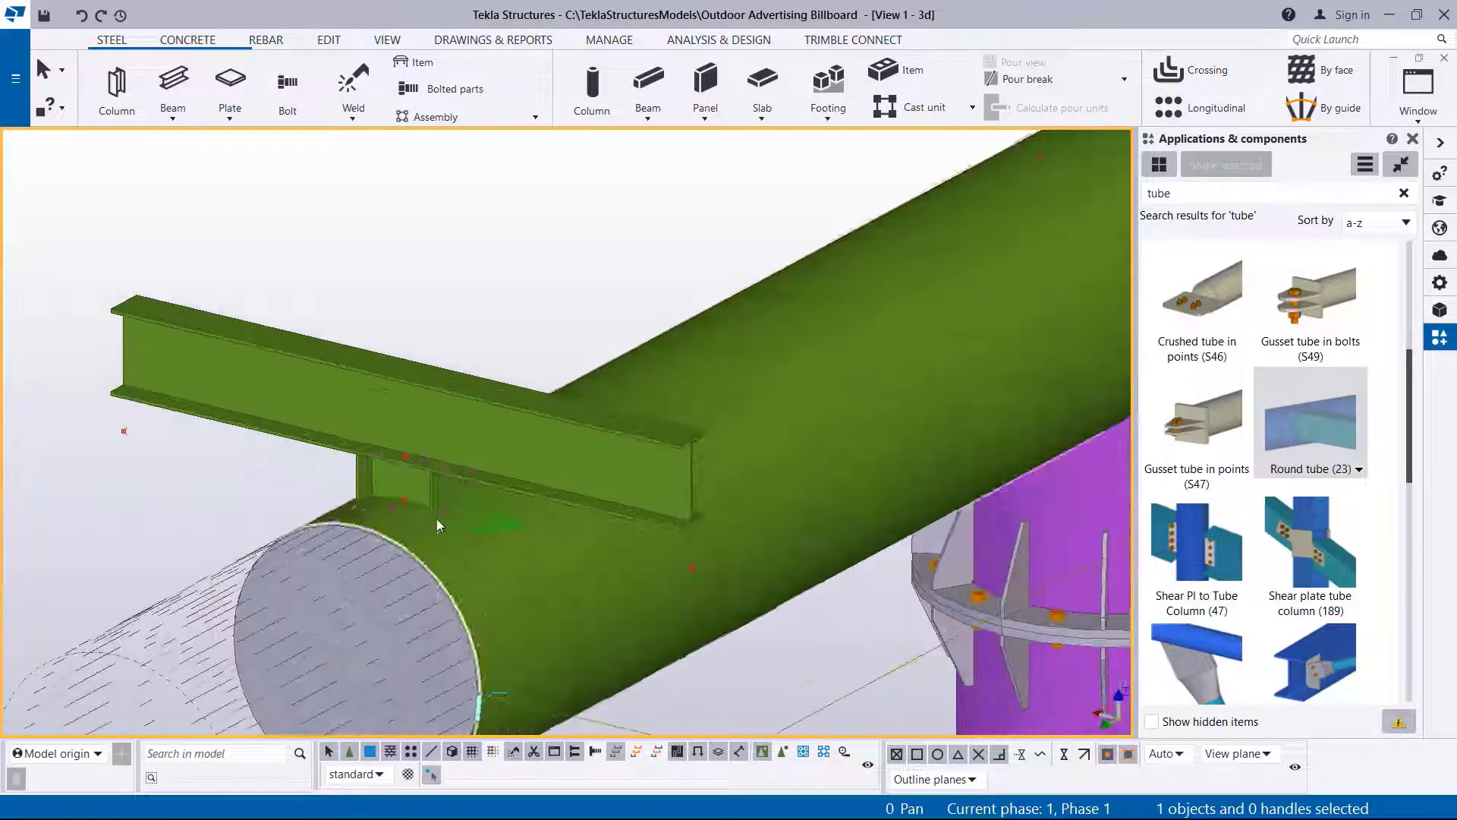
pyautogui.scroll(4, 413, 477)
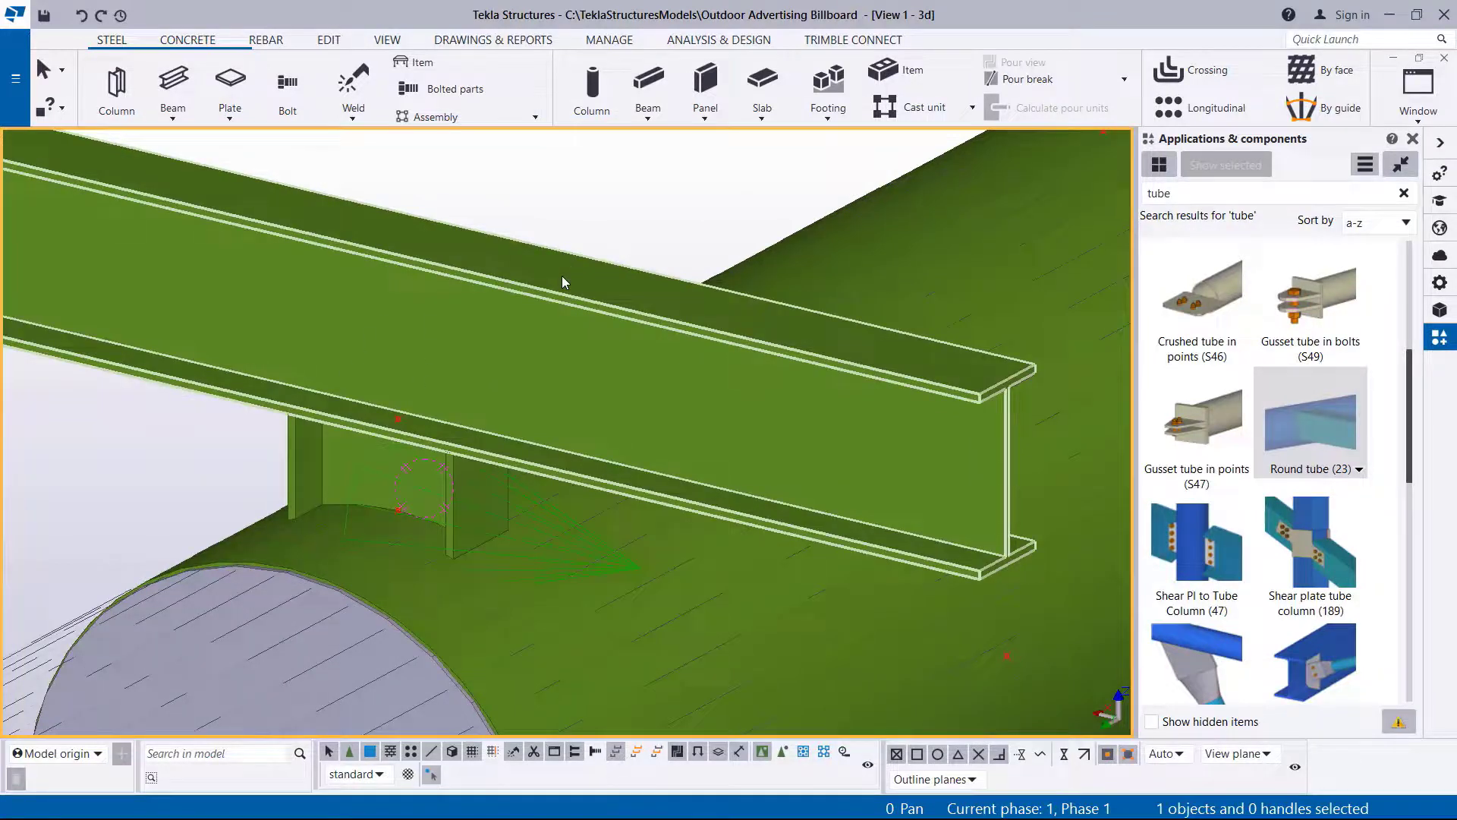
pyautogui.scroll(-6, 563, 277)
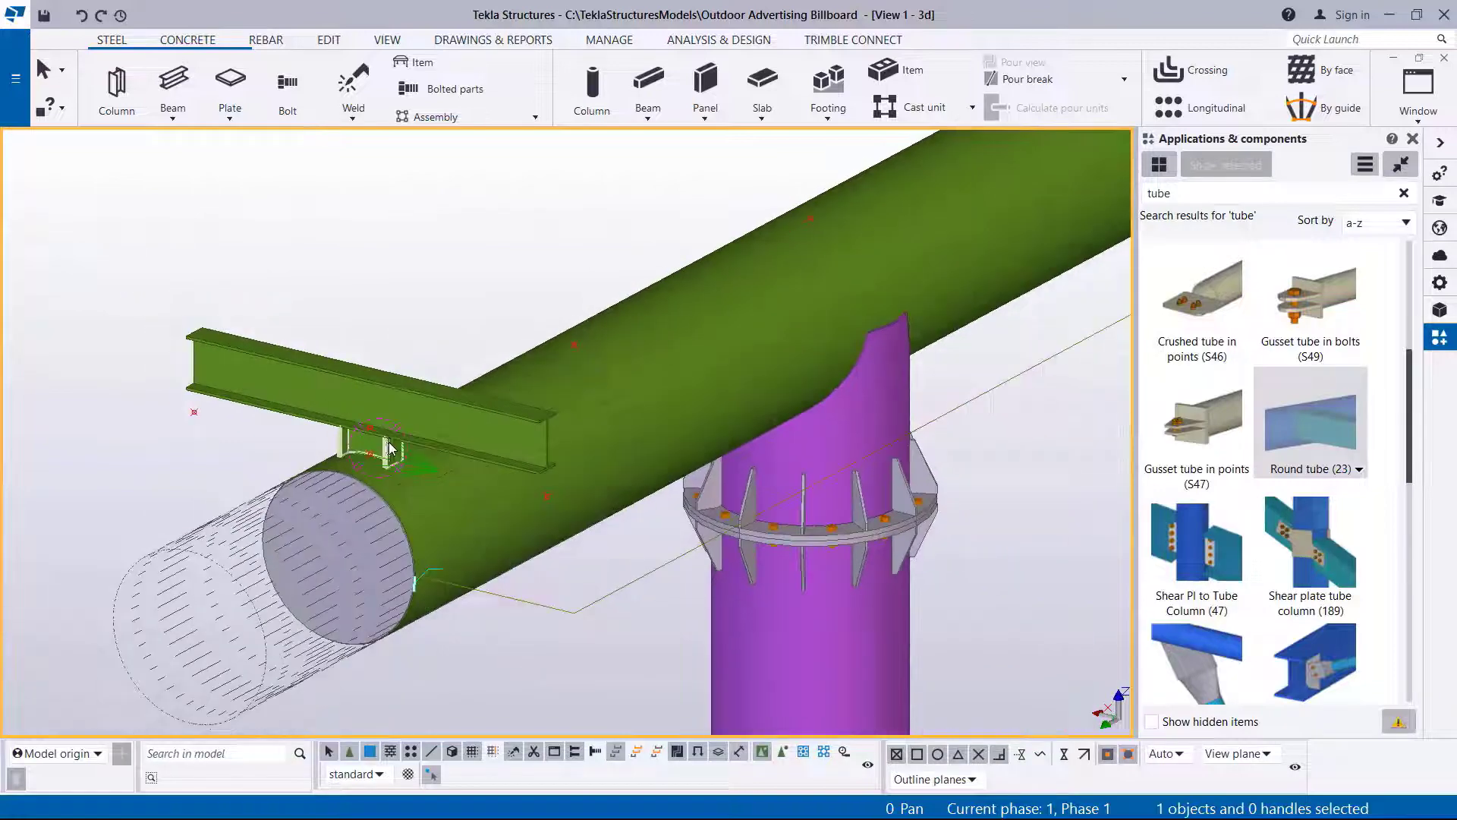
pyautogui.scroll(-4, 567, 342)
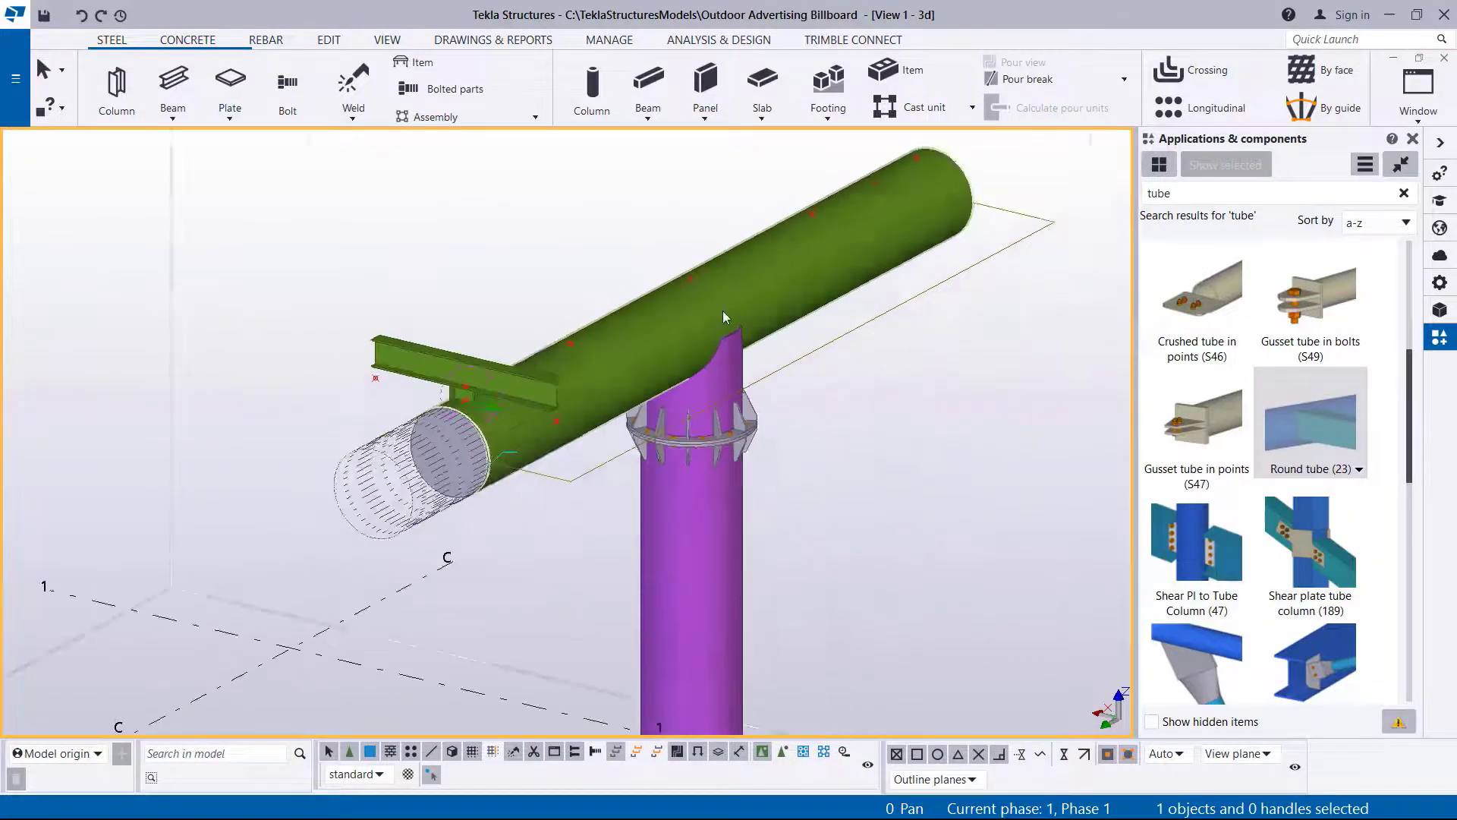
pyautogui.scroll(-3, 725, 315)
pyautogui.scroll(2, 753, 387)
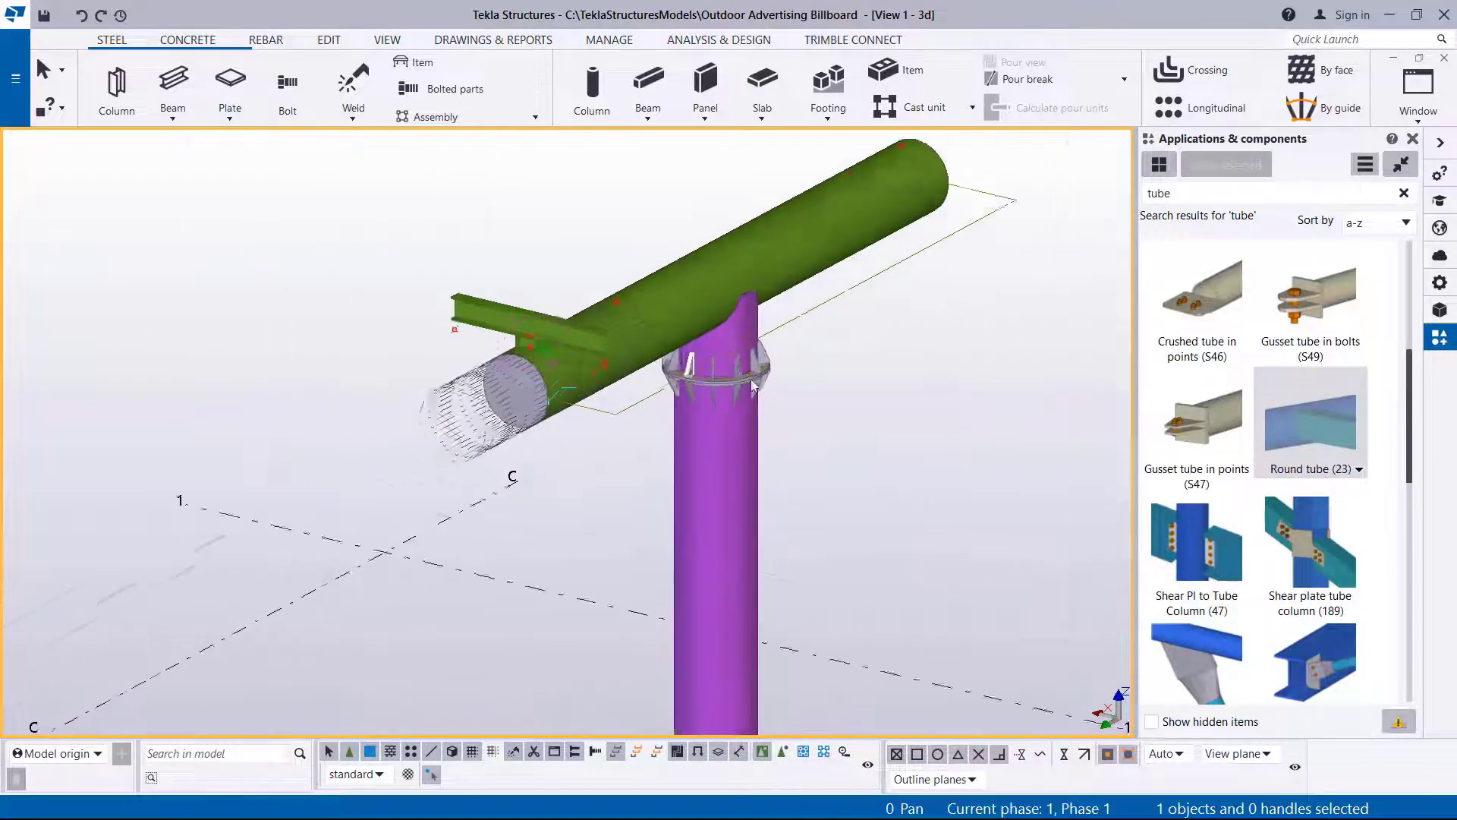
pyautogui.scroll(2, 739, 287)
pyautogui.scroll(-2, 693, 208)
pyautogui.scroll(2, 672, 301)
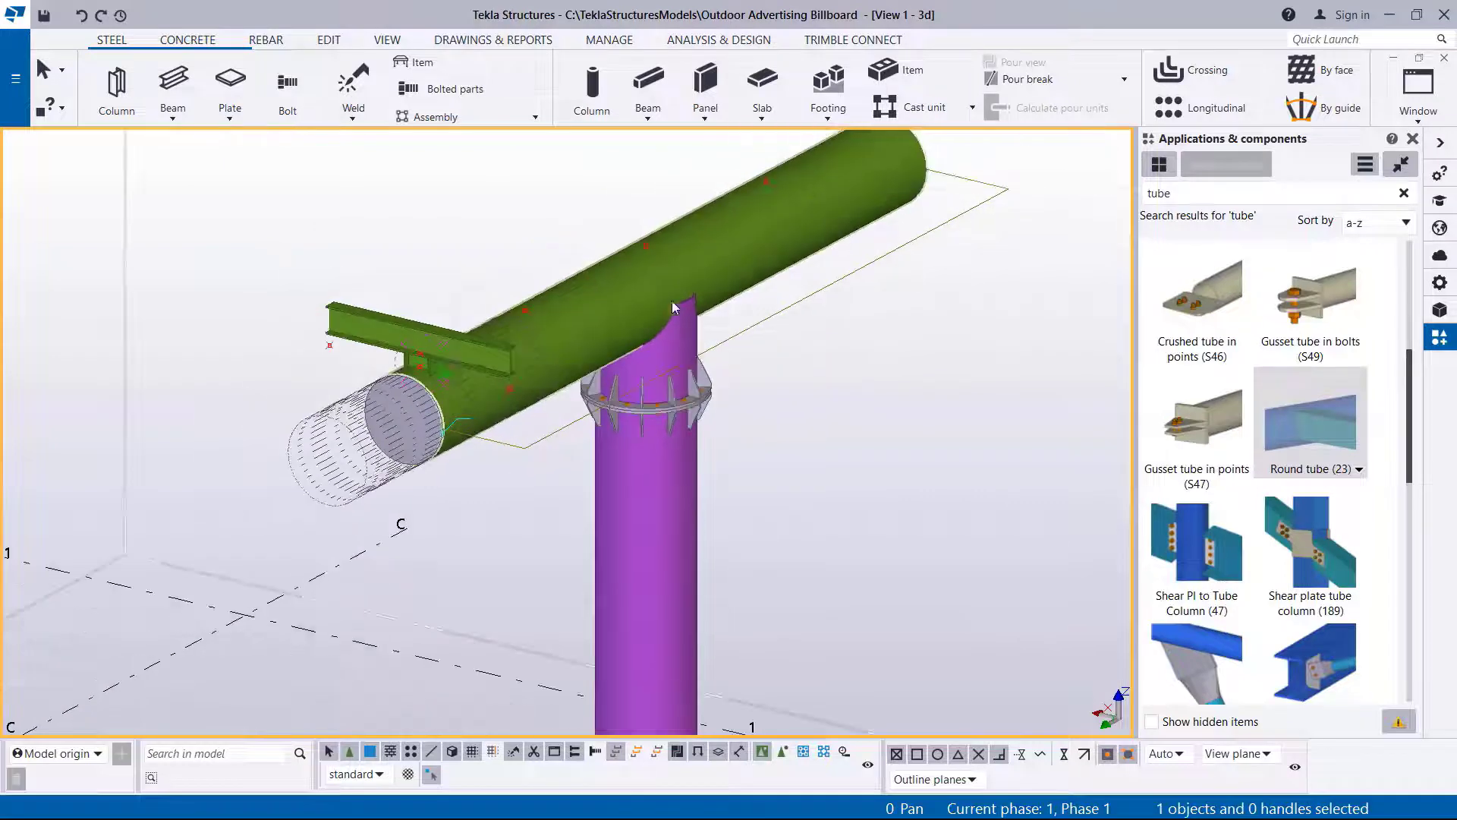
pyautogui.scroll(2, 672, 301)
pyautogui.scroll(2, 630, 254)
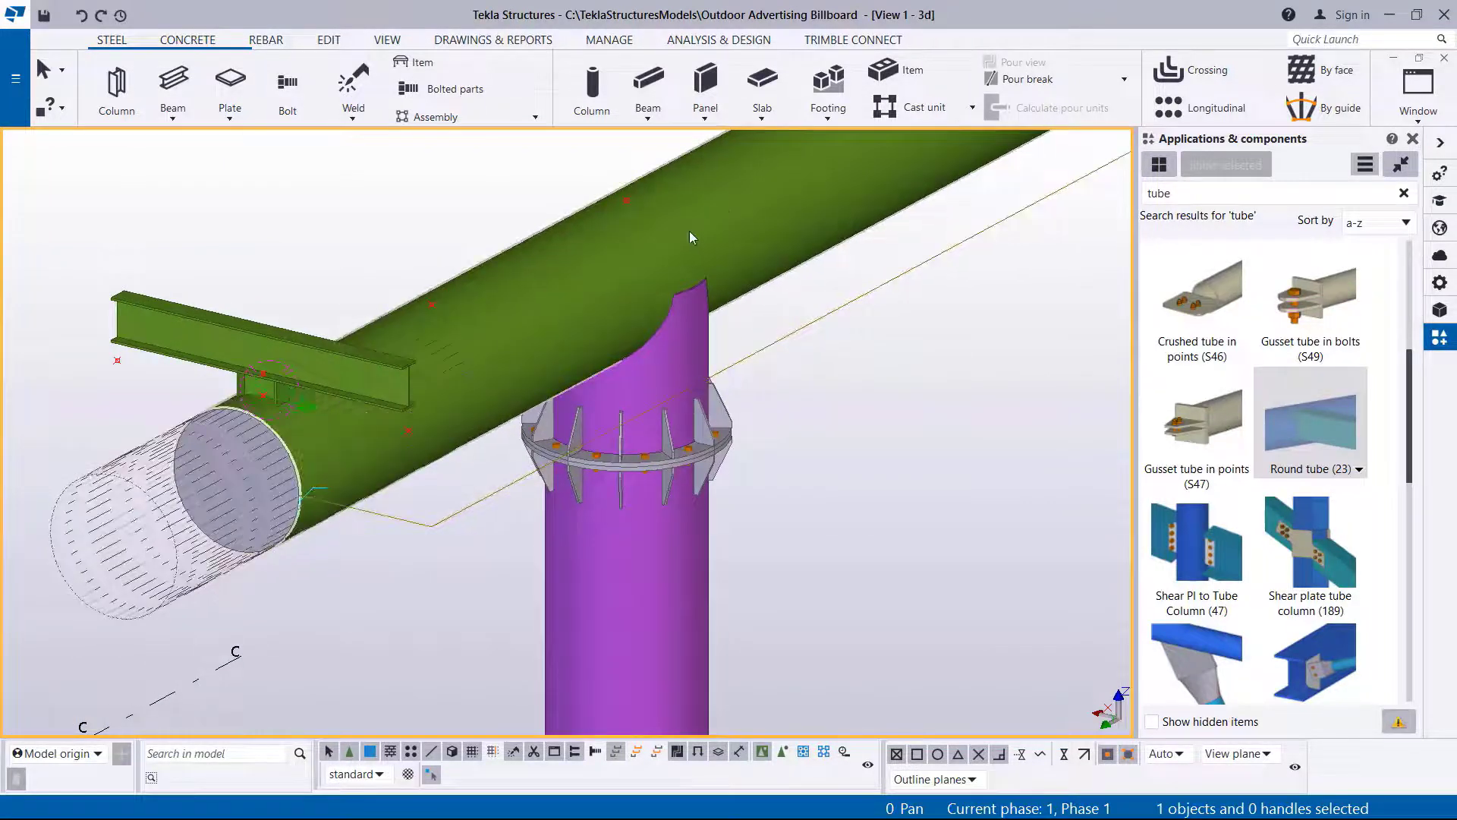
# - Compare the cut ends of the column's top piece and the short support where each meets the horizontal pipe
pyautogui.click(696, 362)
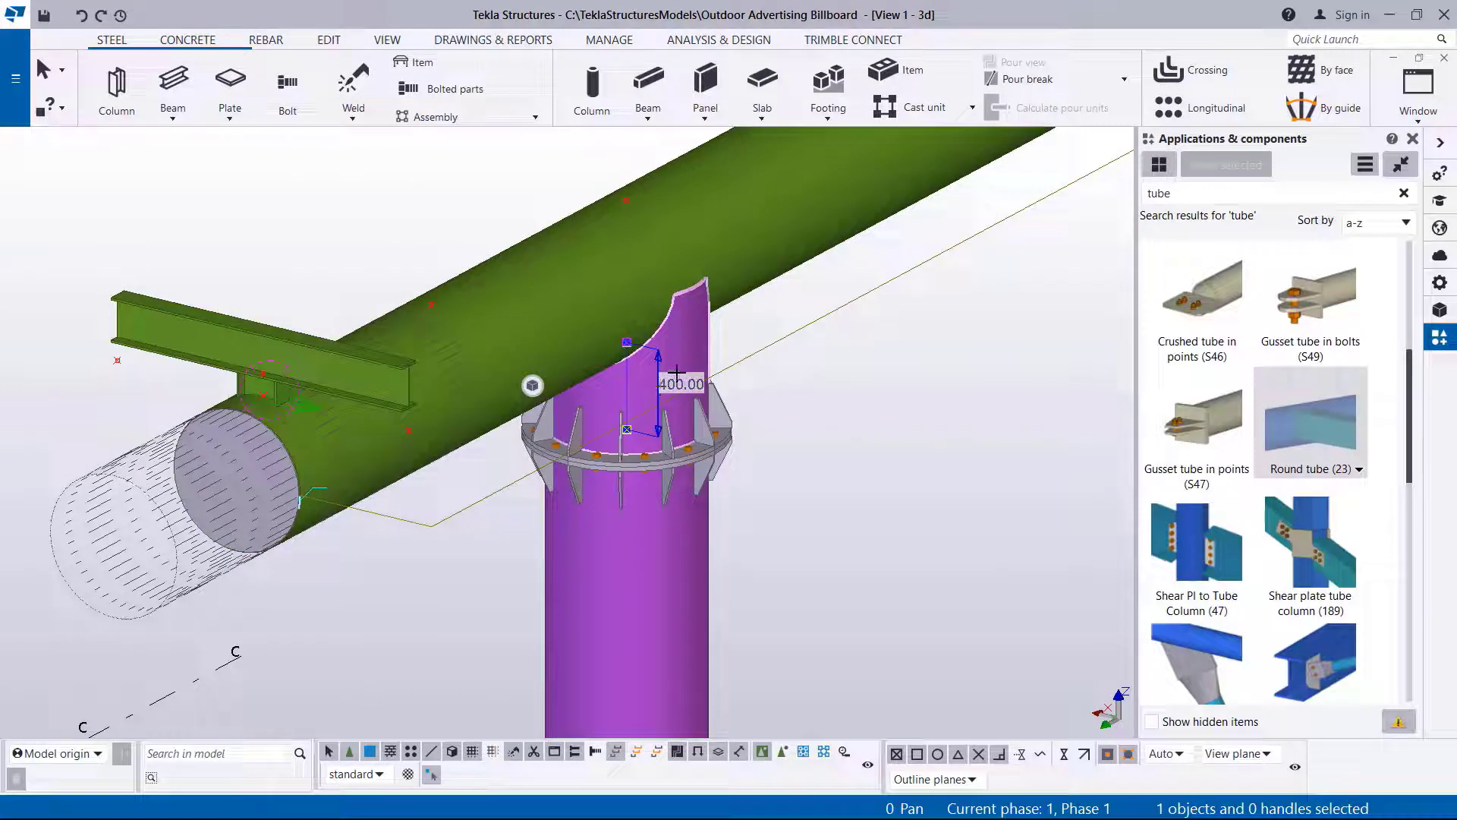
pyautogui.click(556, 386)
pyautogui.scroll(5, 254, 358)
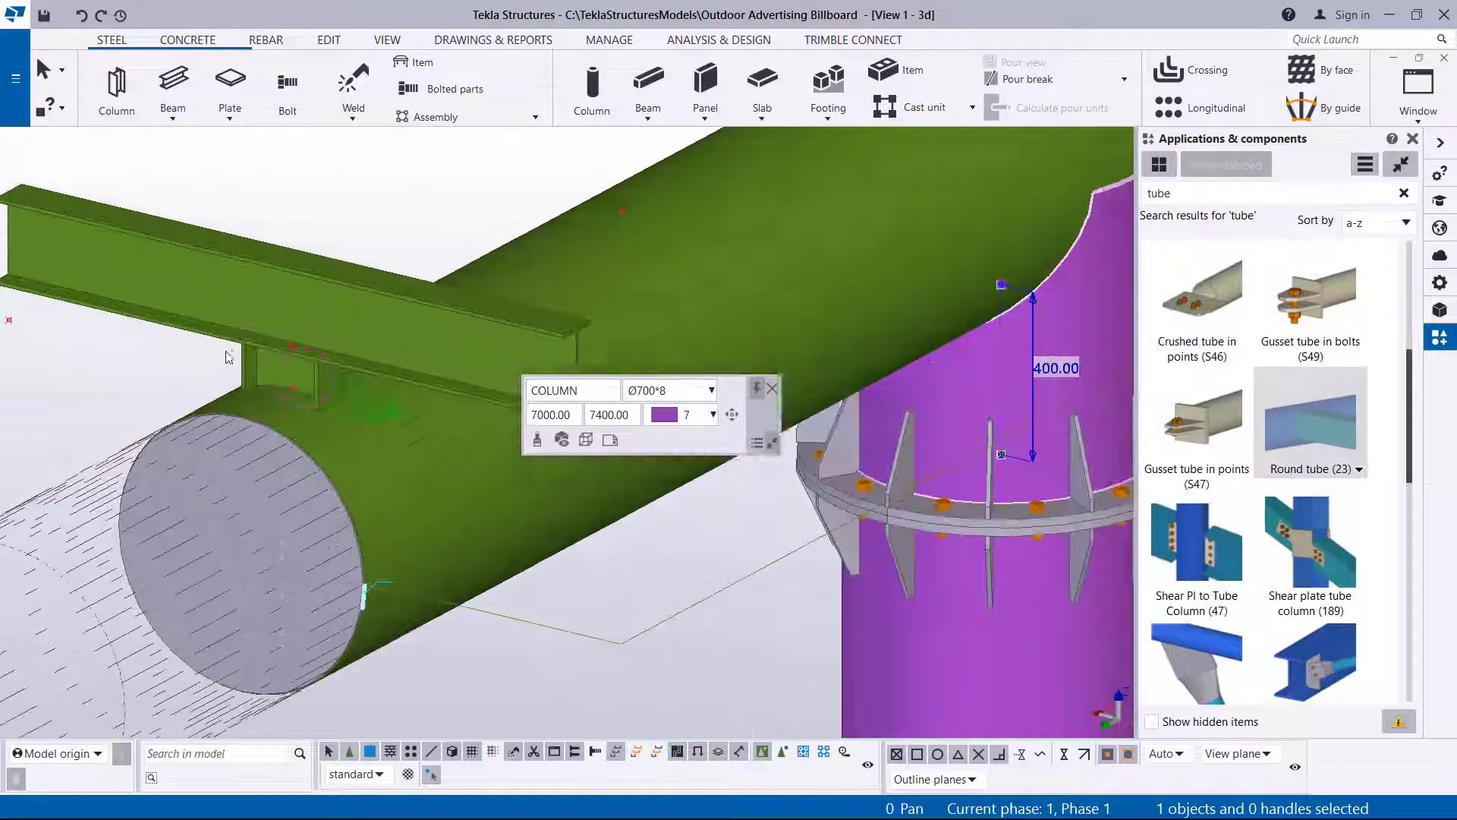
pyautogui.click(254, 358)
pyautogui.scroll(-2, 241, 378)
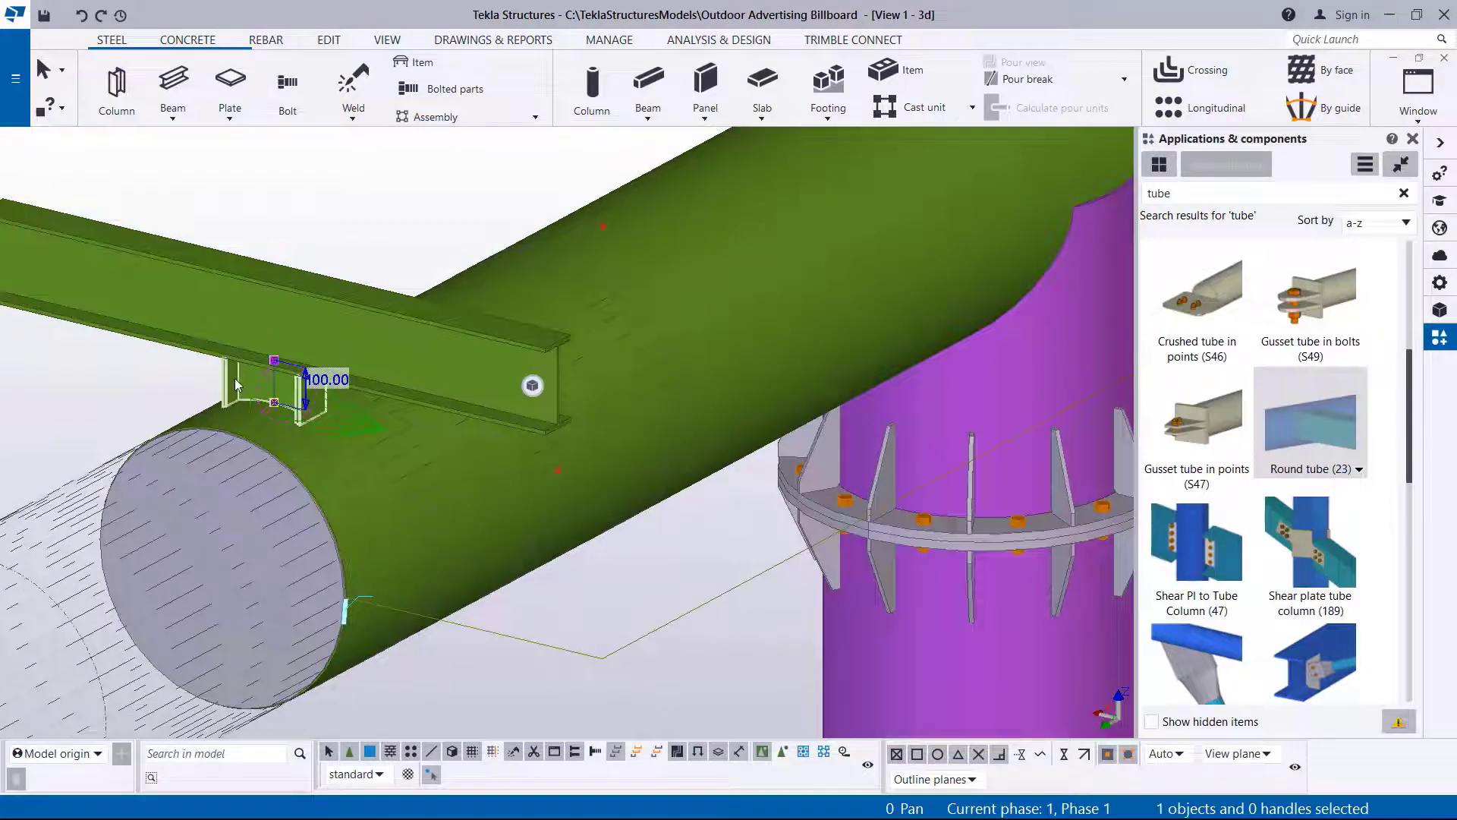
pyautogui.scroll(-2, 544, 346)
pyautogui.click(950, 313)
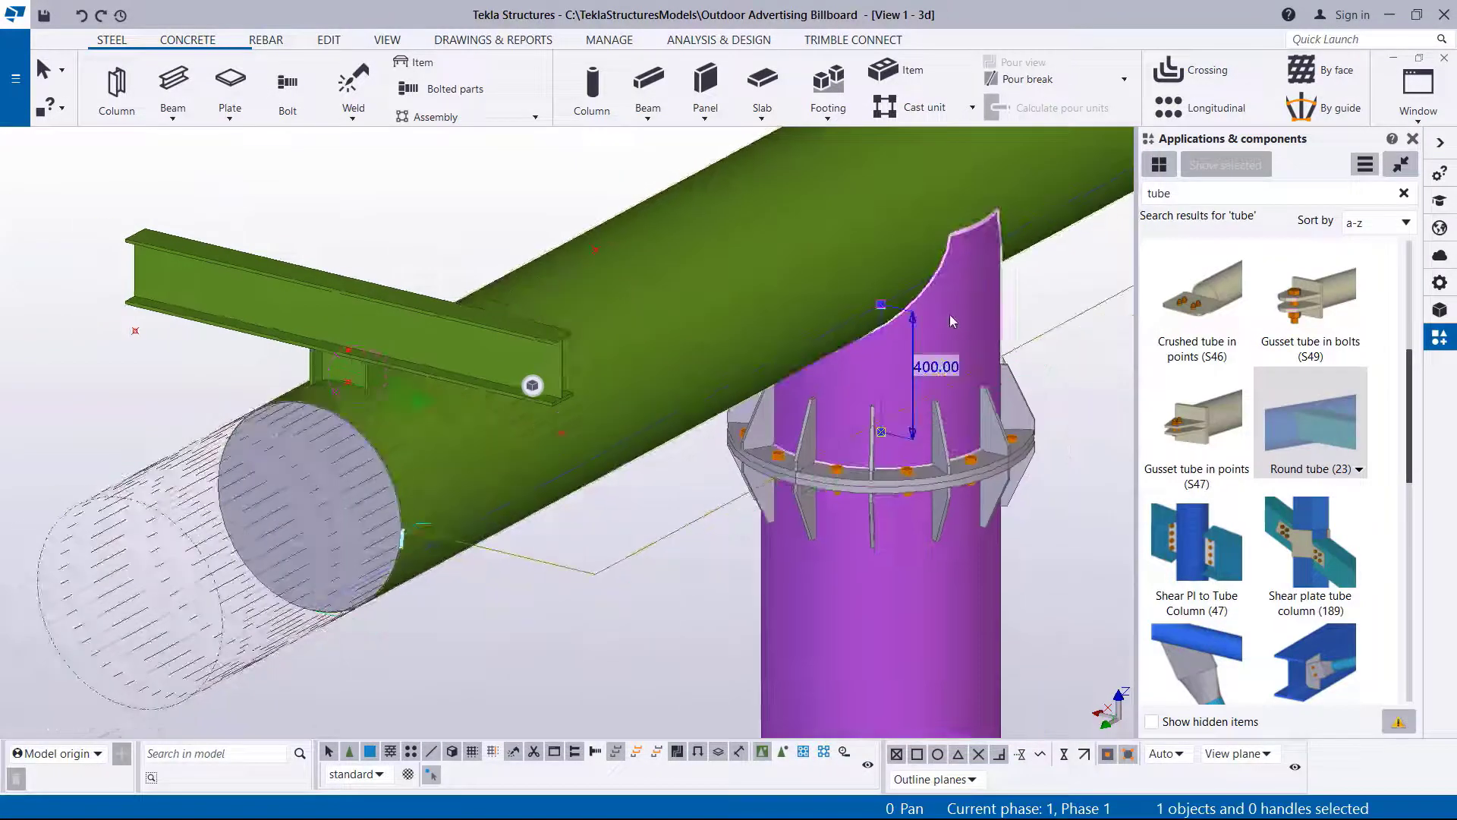
pyautogui.scroll(-3, 776, 396)
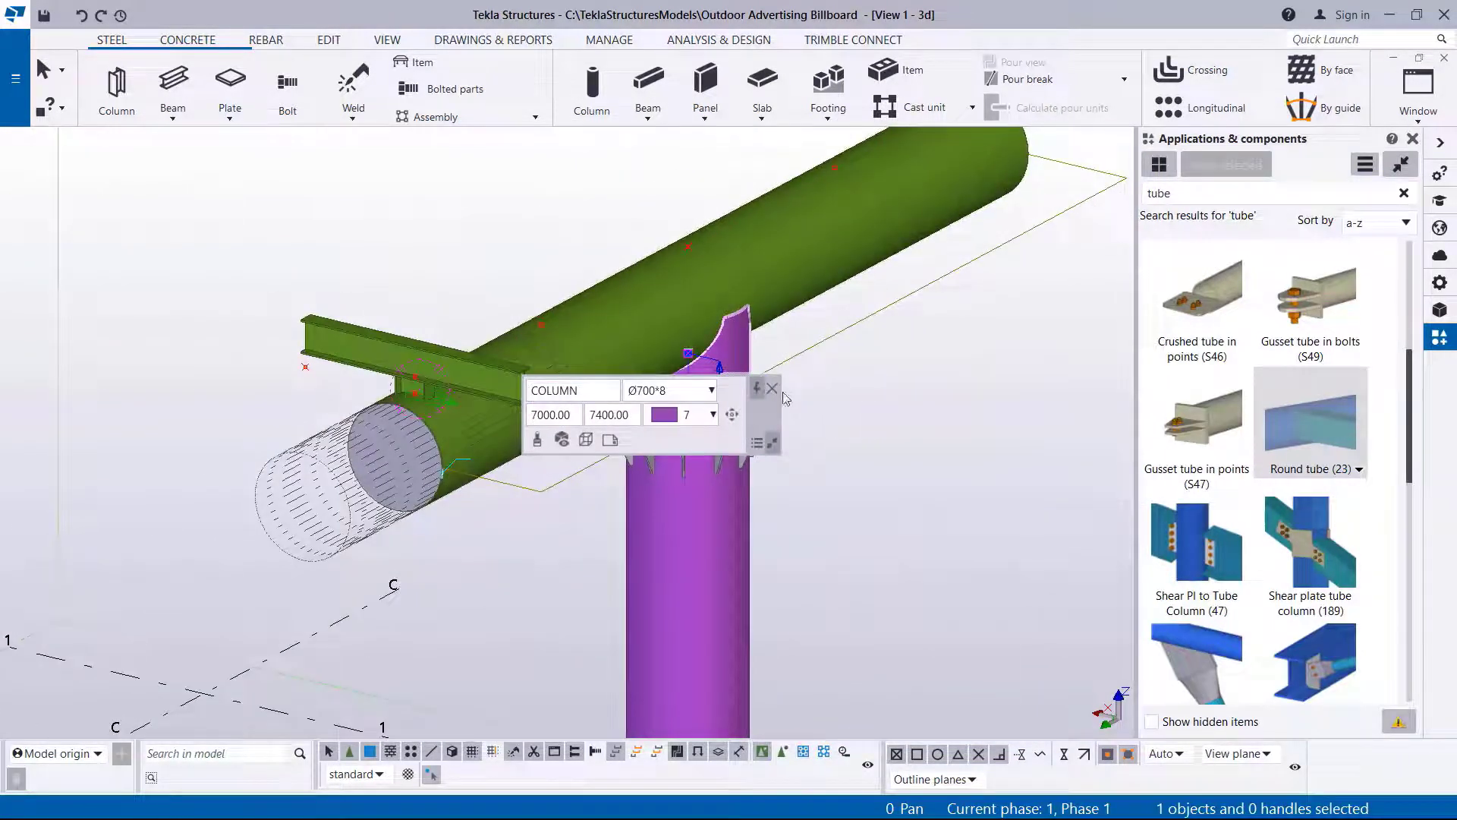
pyautogui.click(774, 391)
pyautogui.scroll(4, 498, 376)
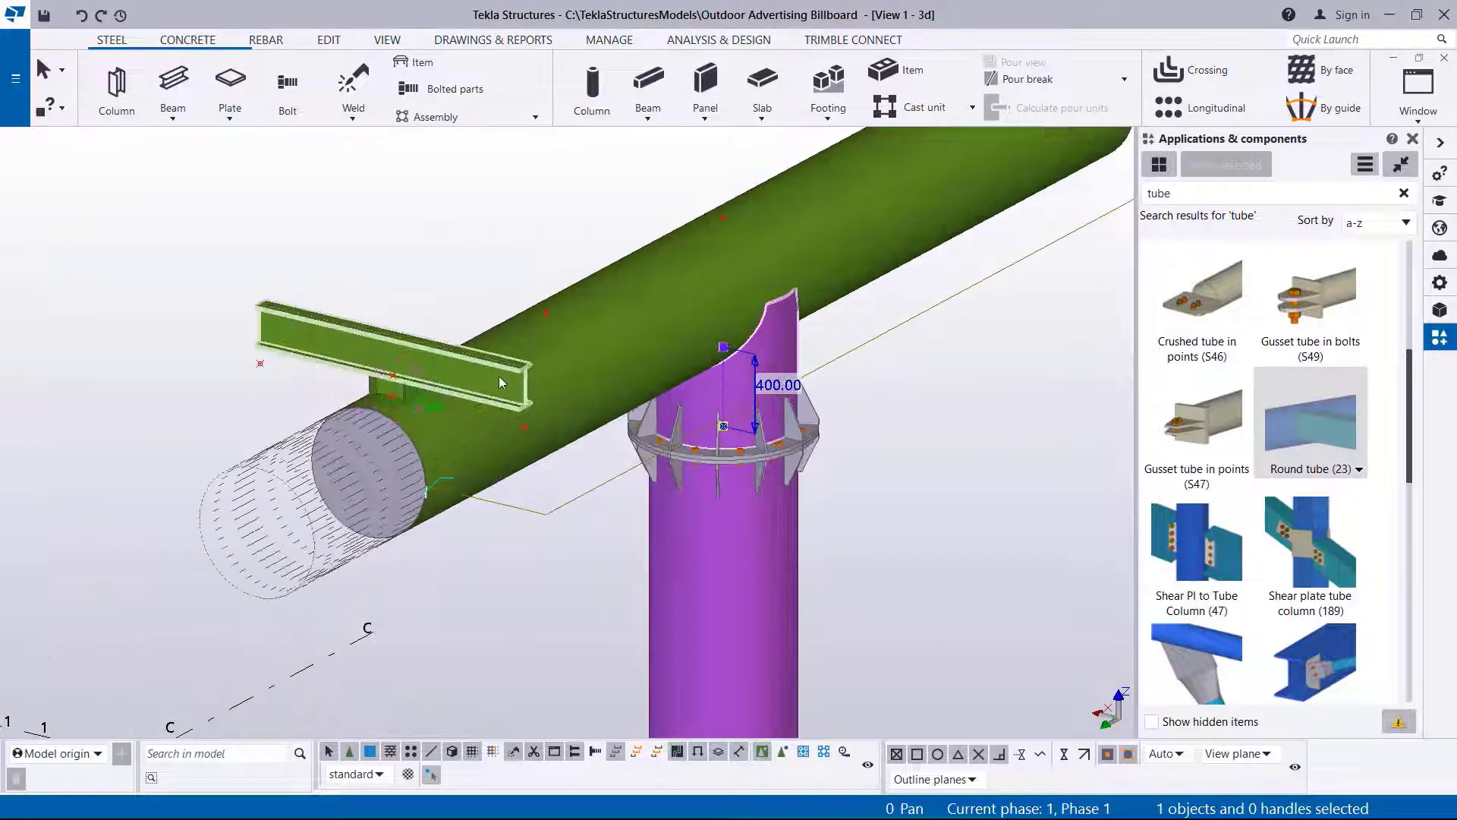
pyautogui.click(410, 364)
pyautogui.scroll(4, 413, 368)
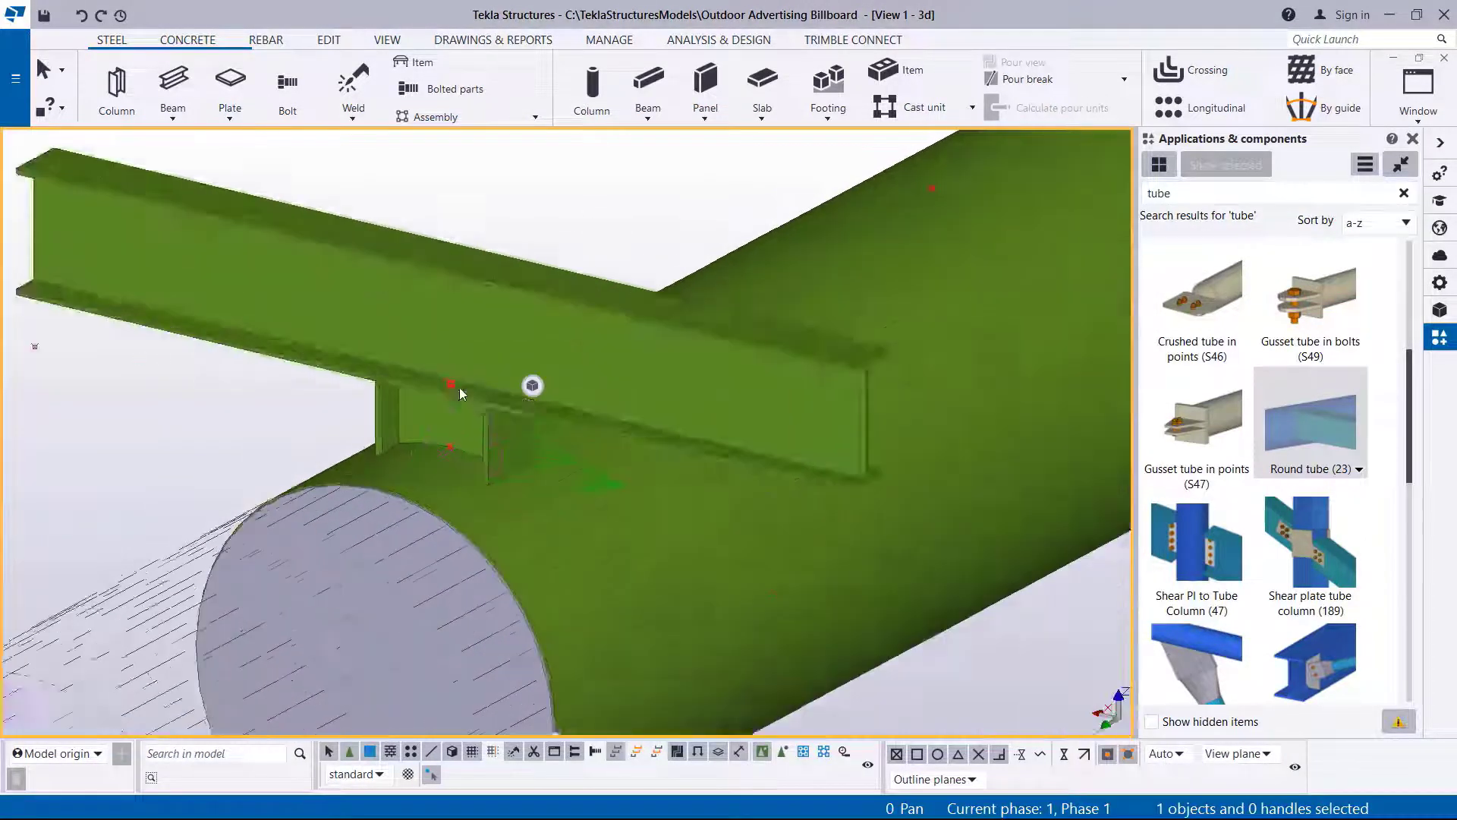
pyautogui.click(787, 391)
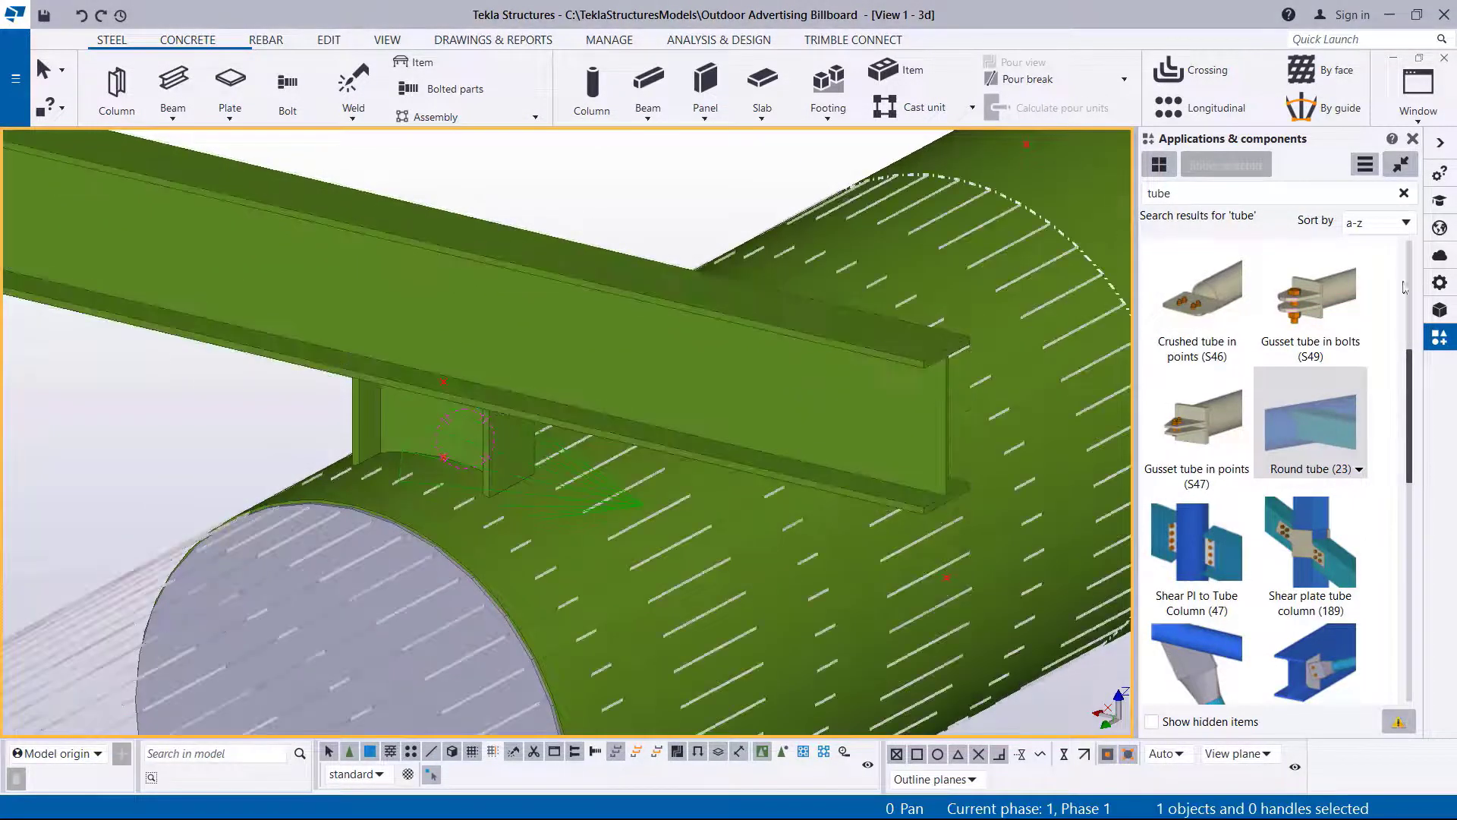
# - Search the components catalog for "144" and open the End plate (144) connection's settings
pyautogui.moveTo(1231, 199); pyautogui.dragTo(1126, 206)
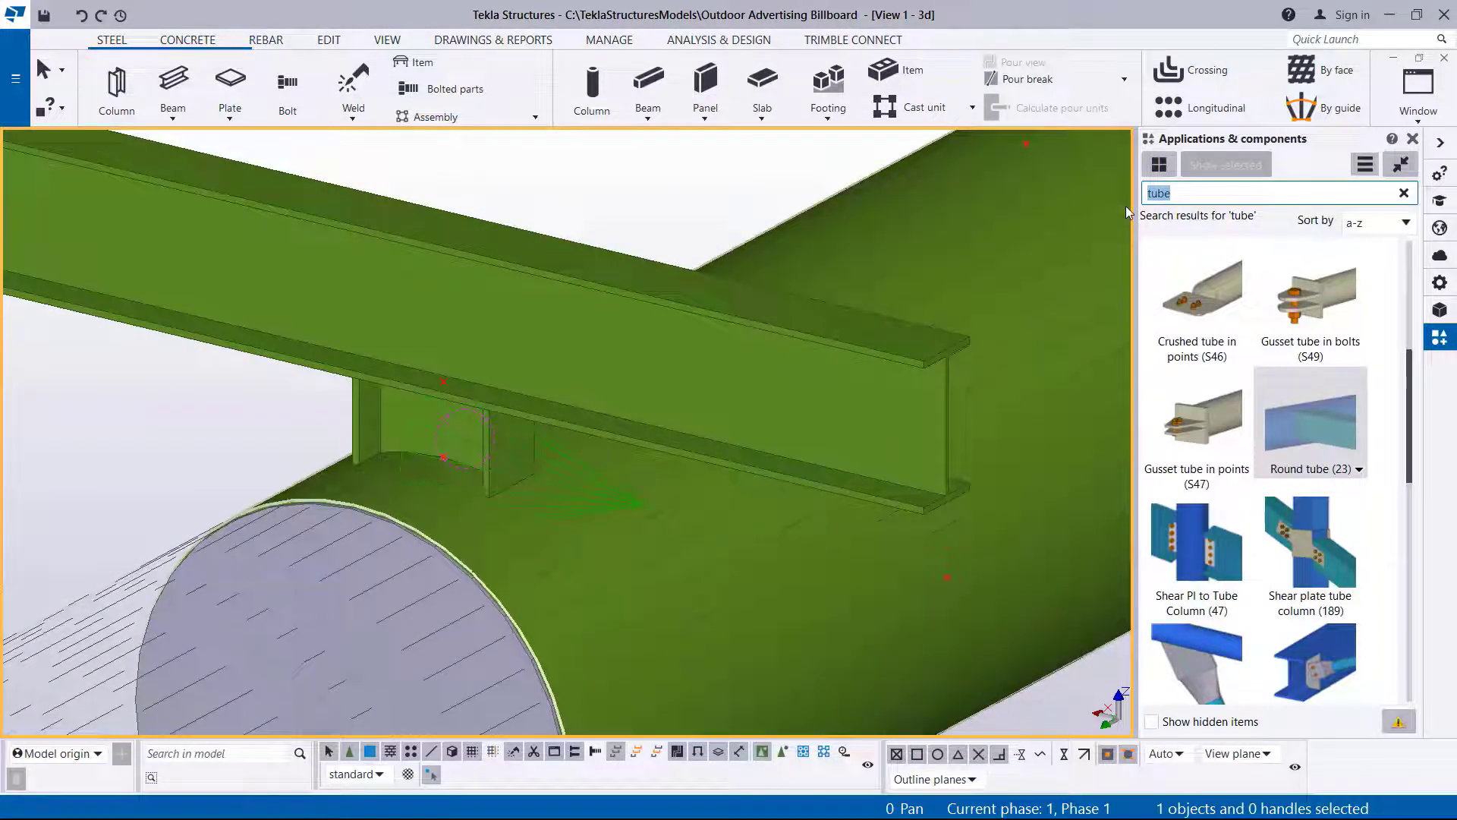
pyautogui.write('144')
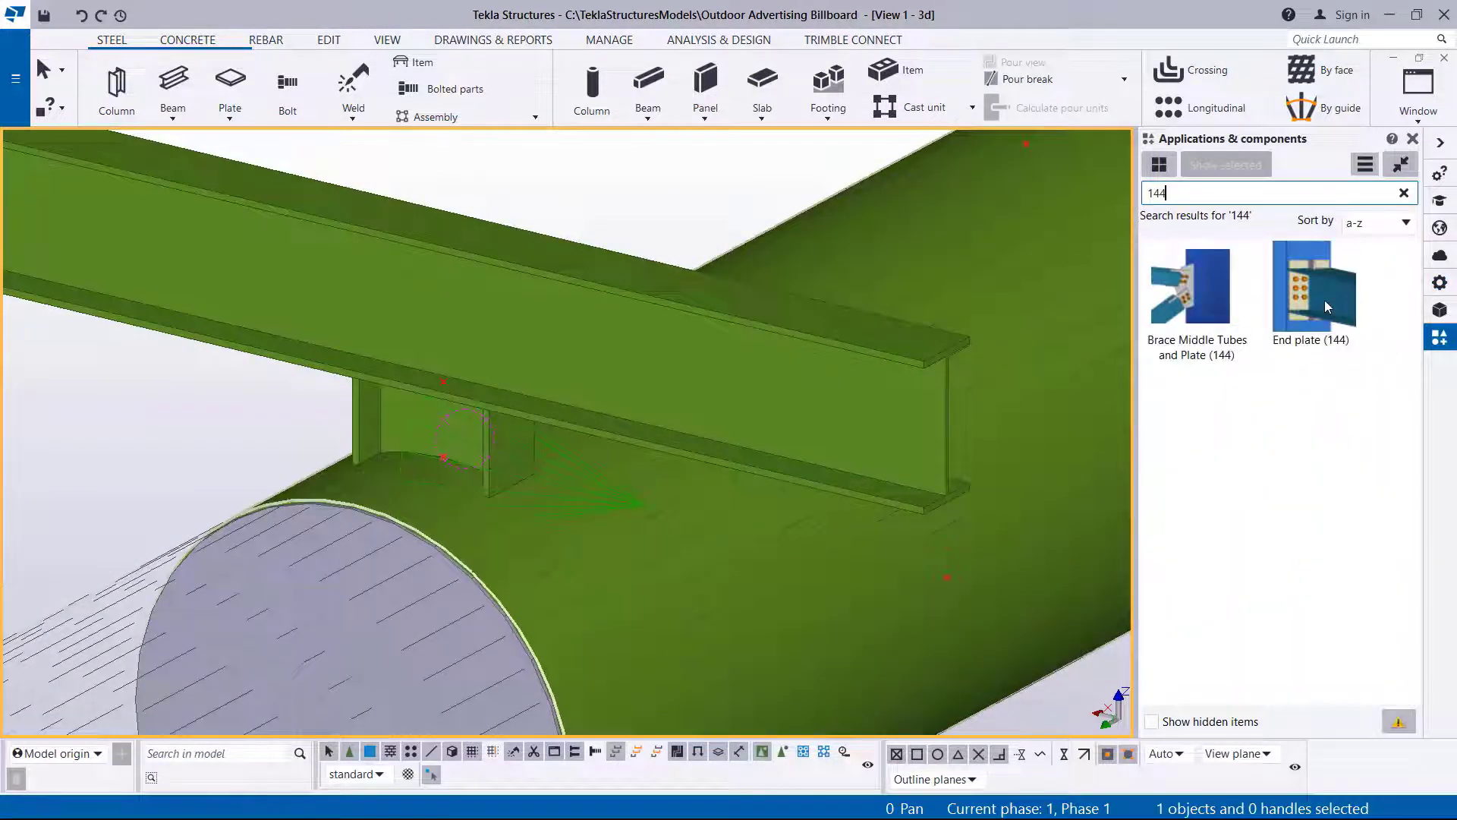
pyautogui.click(1324, 299)
pyautogui.doubleClick(1324, 300)
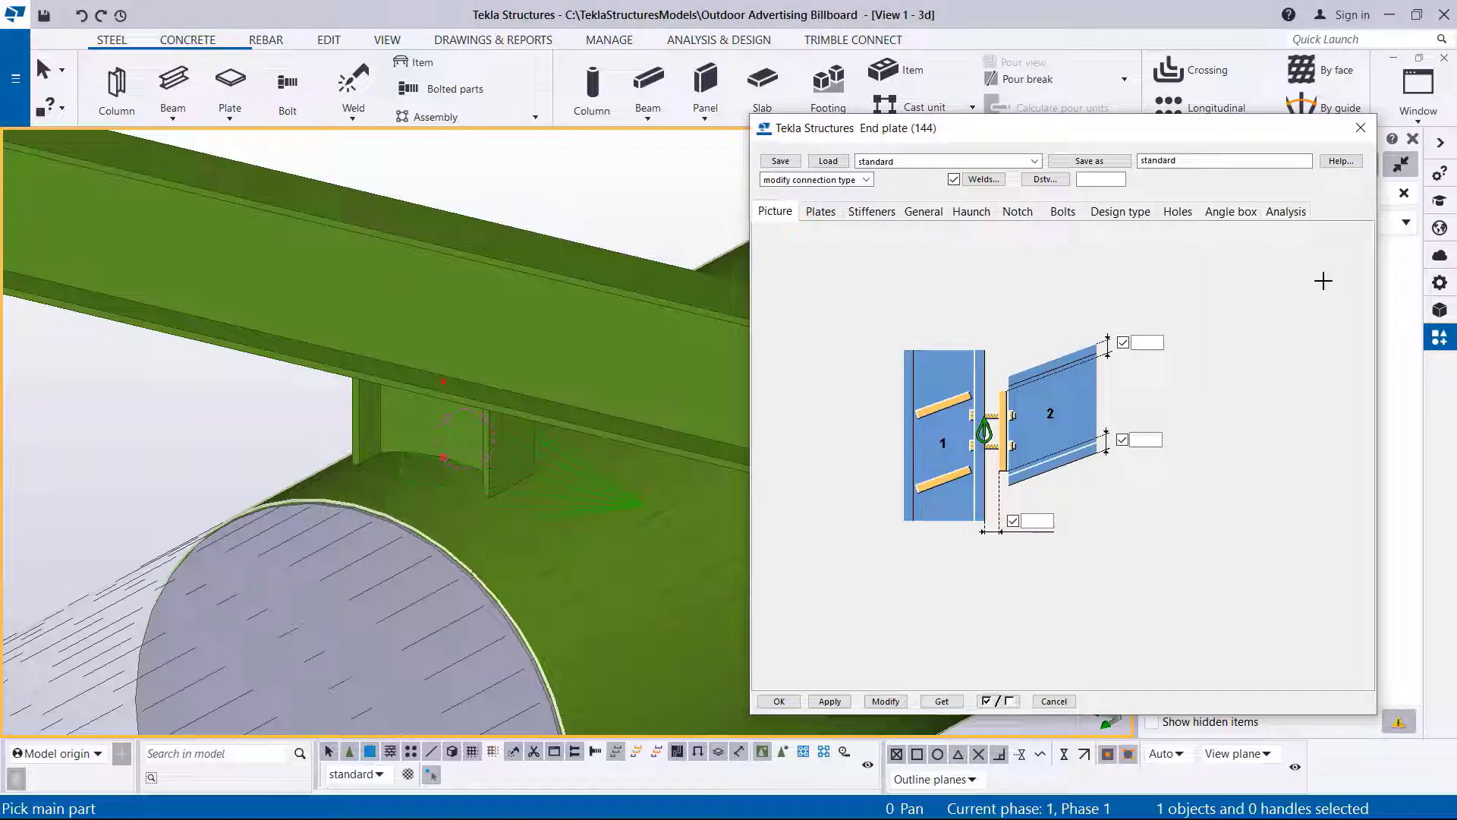
# - Load the saved "end plate 01" settings into the End plate (144) connection and accept them
pyautogui.click(1034, 161)
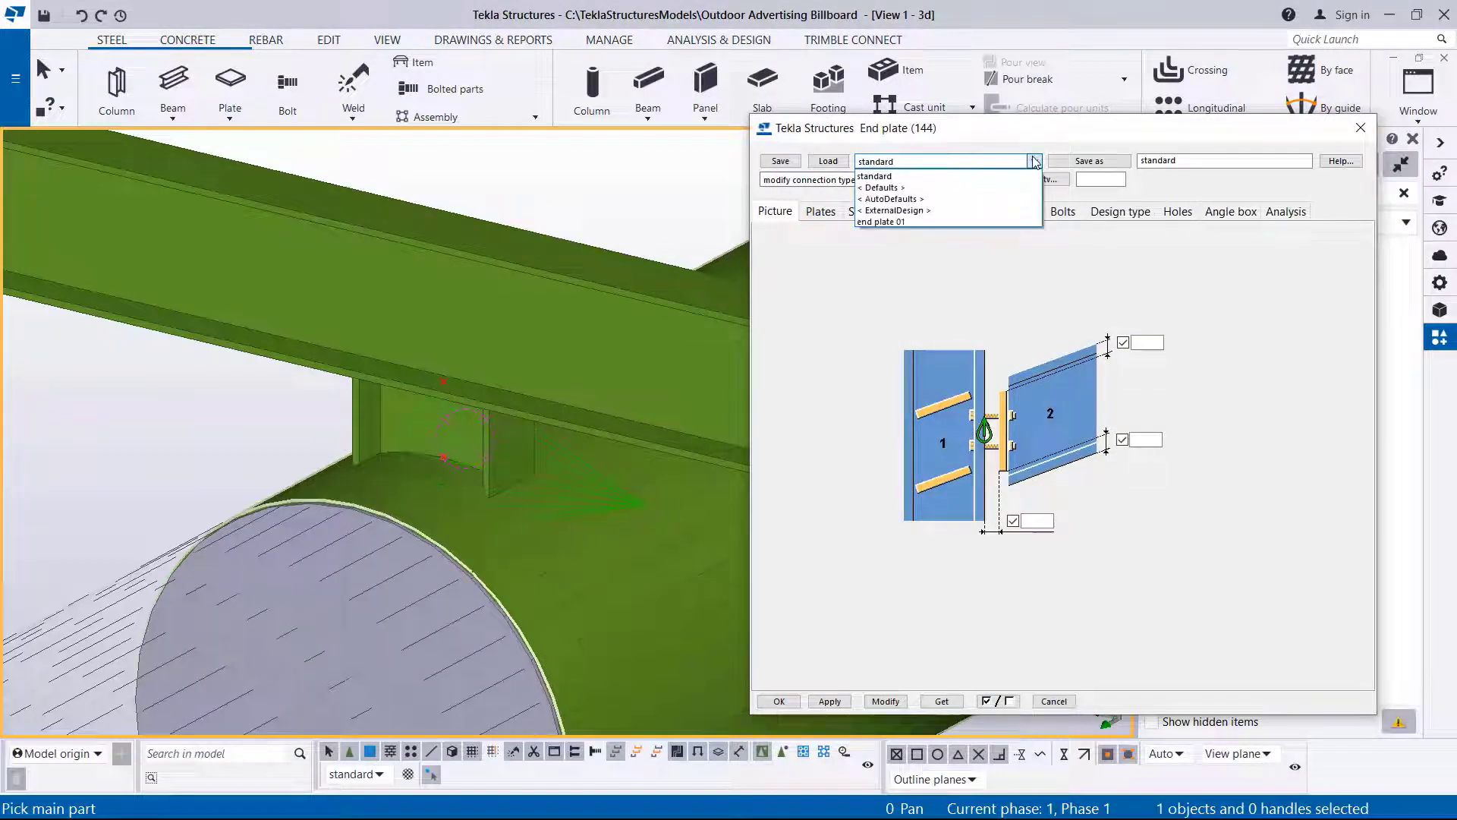
pyautogui.click(912, 222)
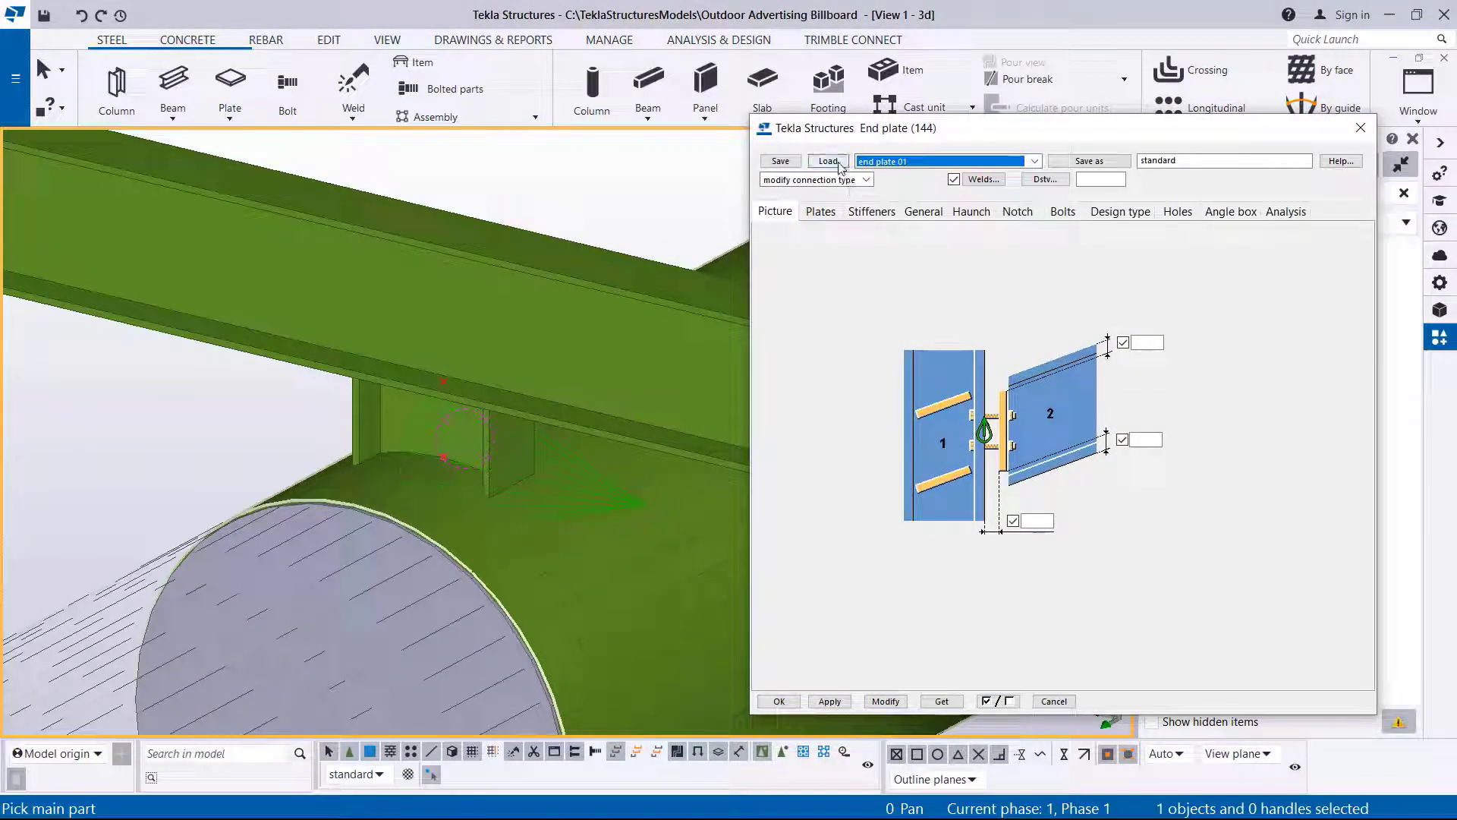
pyautogui.click(836, 163)
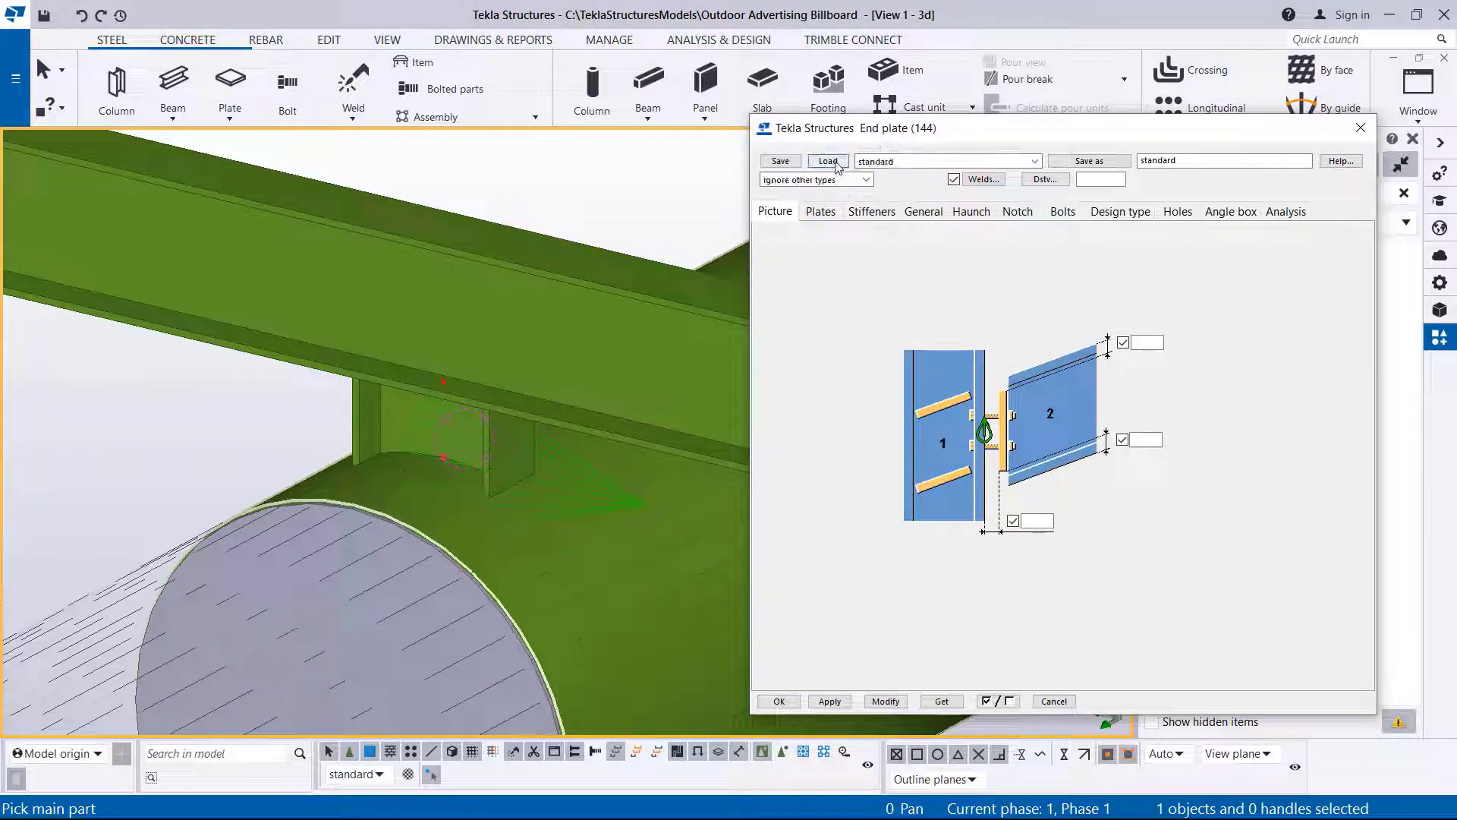
pyautogui.click(885, 701)
pyautogui.click(778, 700)
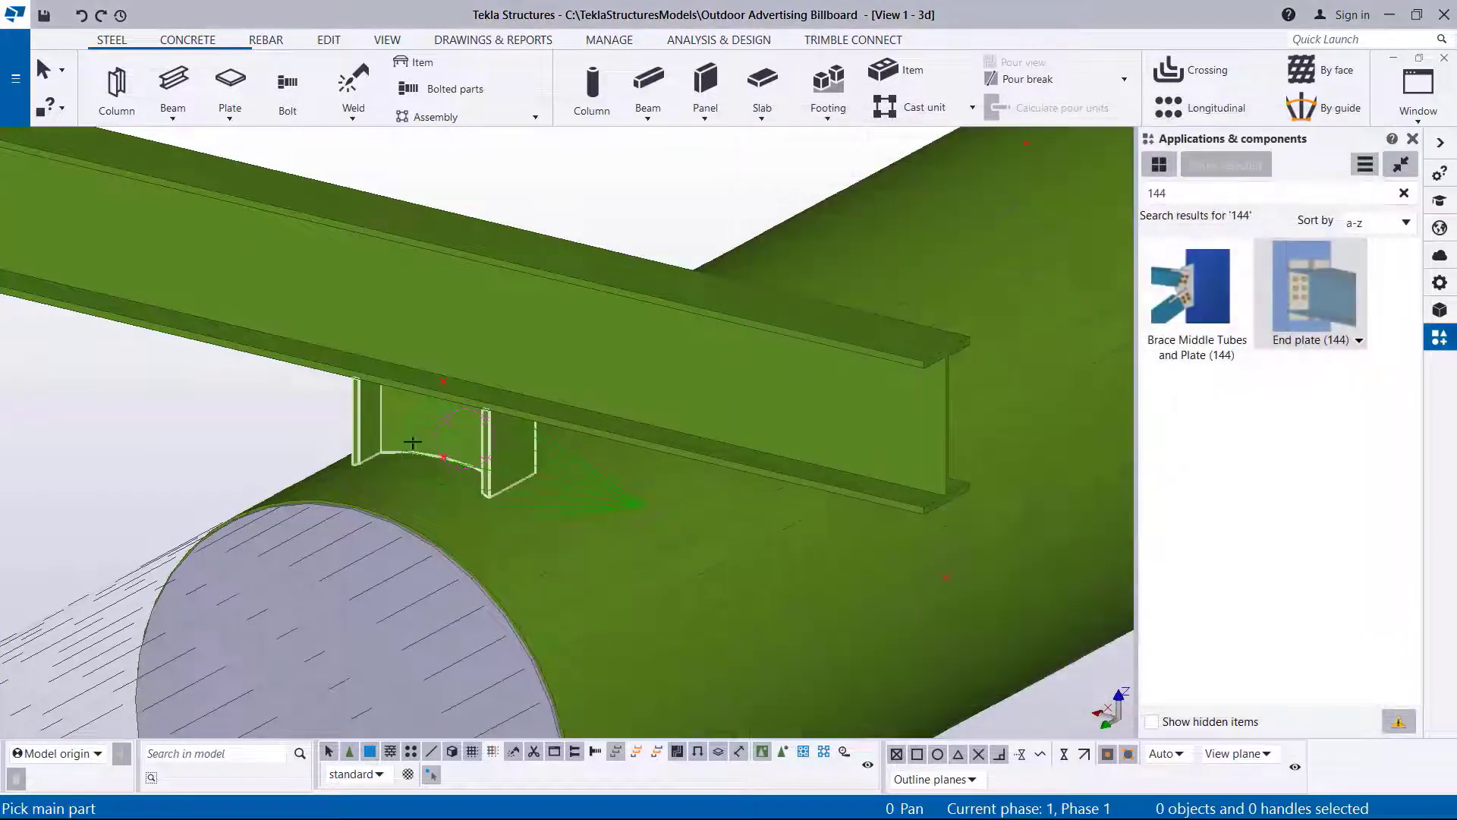
# - Try the End plate (144) connection with the short support as main part and the cross beam as secondary part
pyautogui.scroll(3, 412, 441)
pyautogui.click(384, 393)
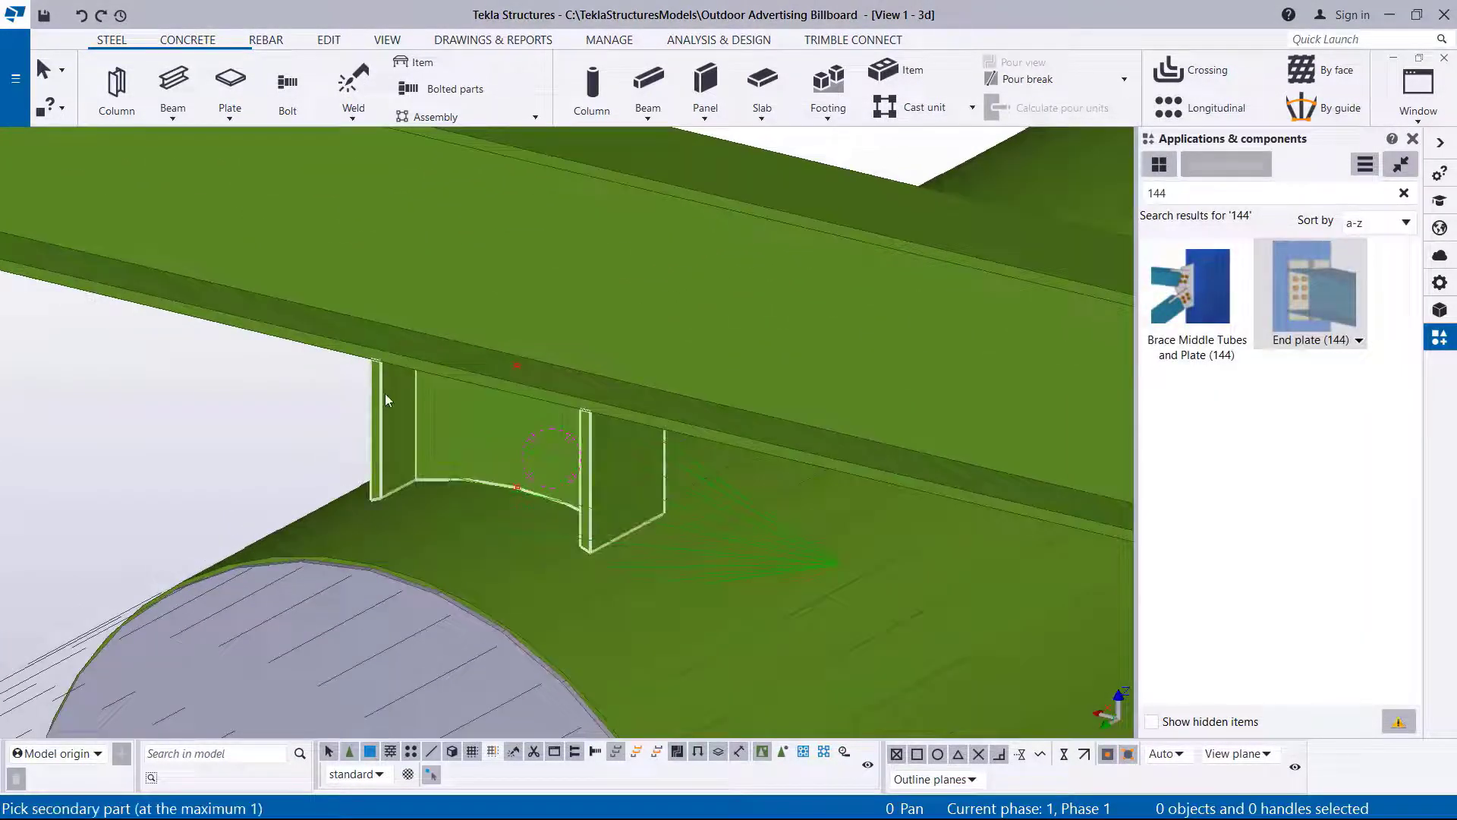
pyautogui.click(375, 337)
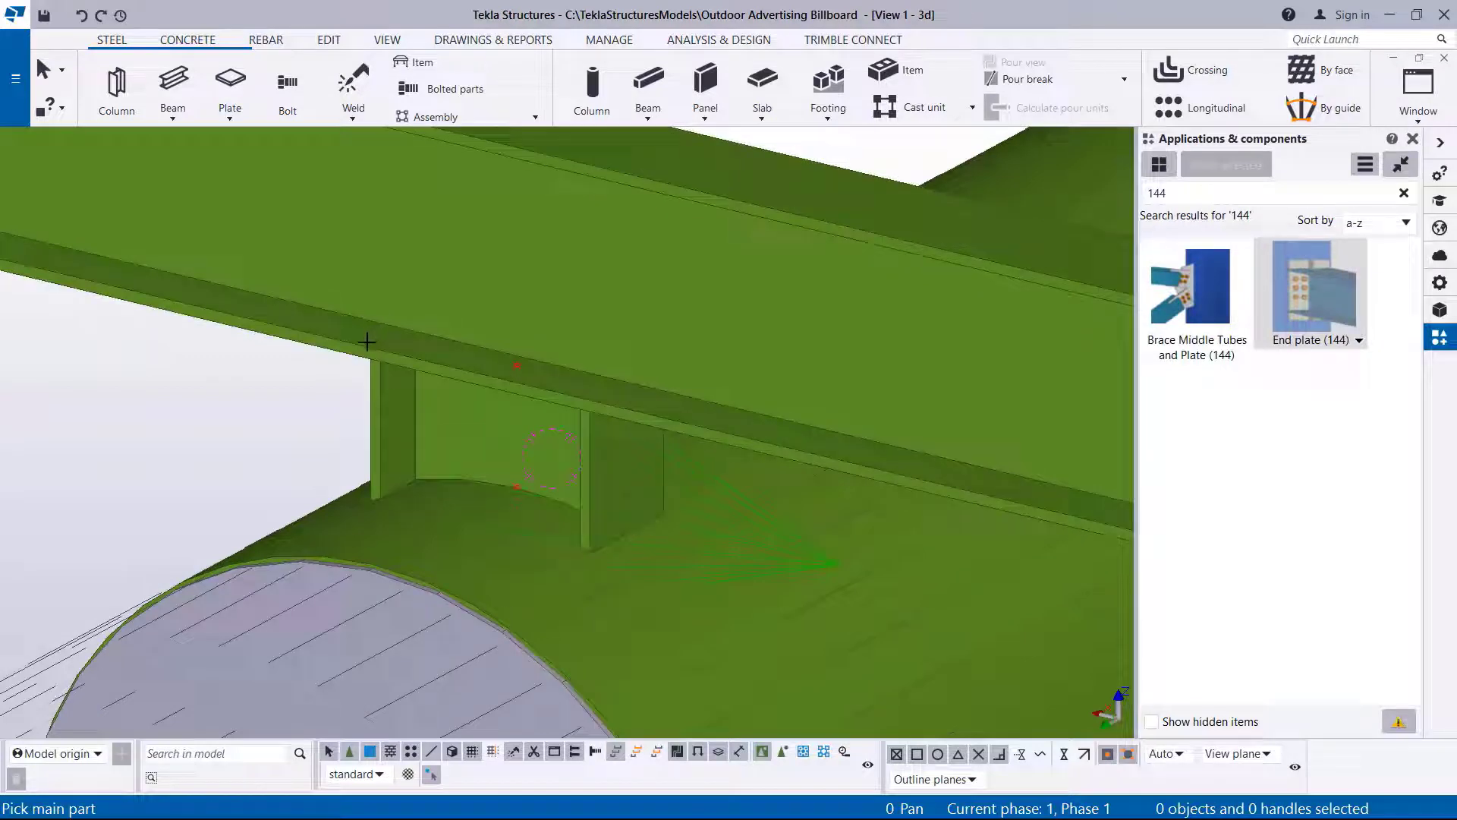
pyautogui.click(375, 379)
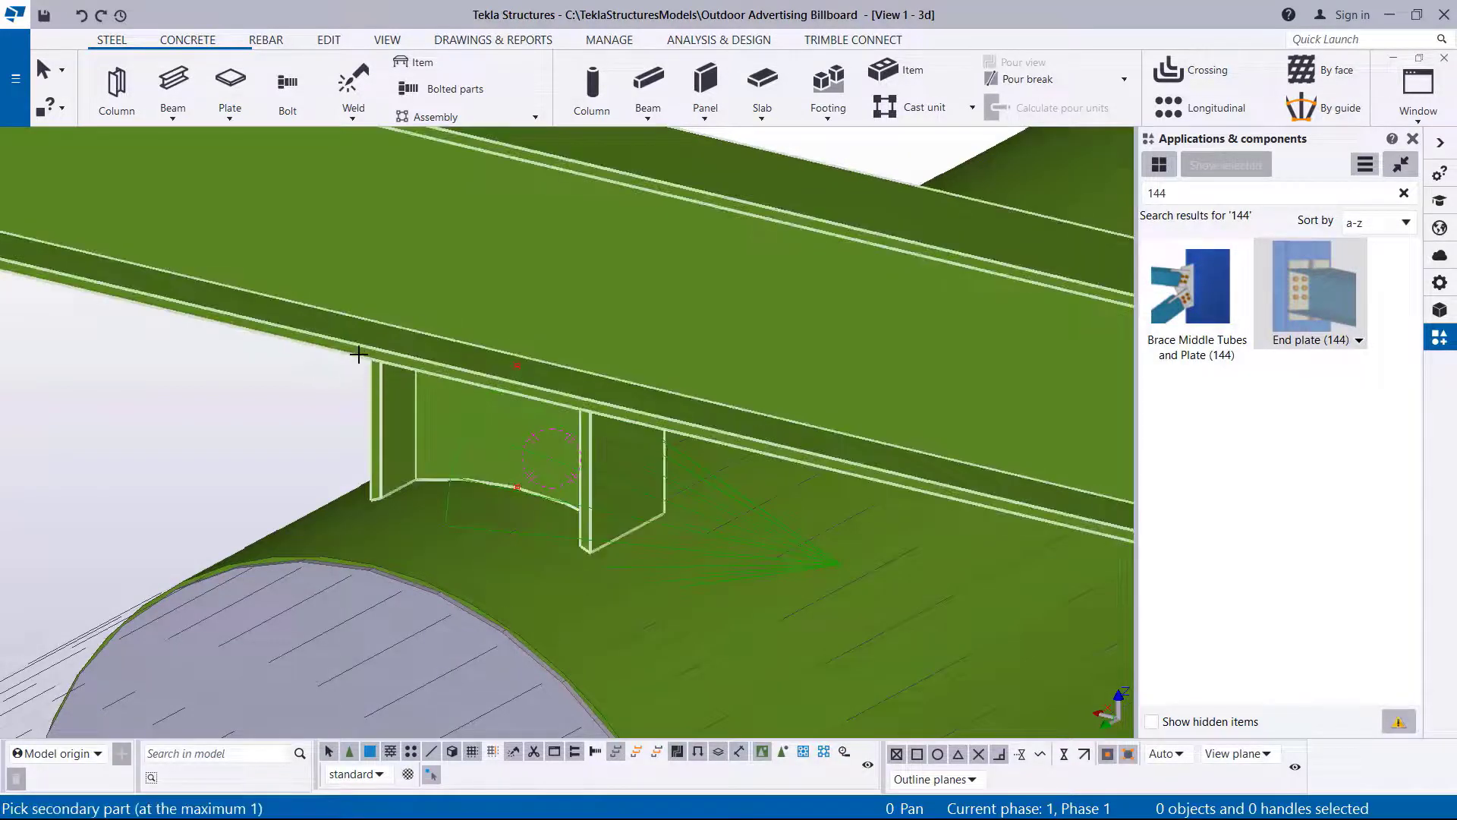
pyautogui.click(359, 355)
pyautogui.click(351, 388)
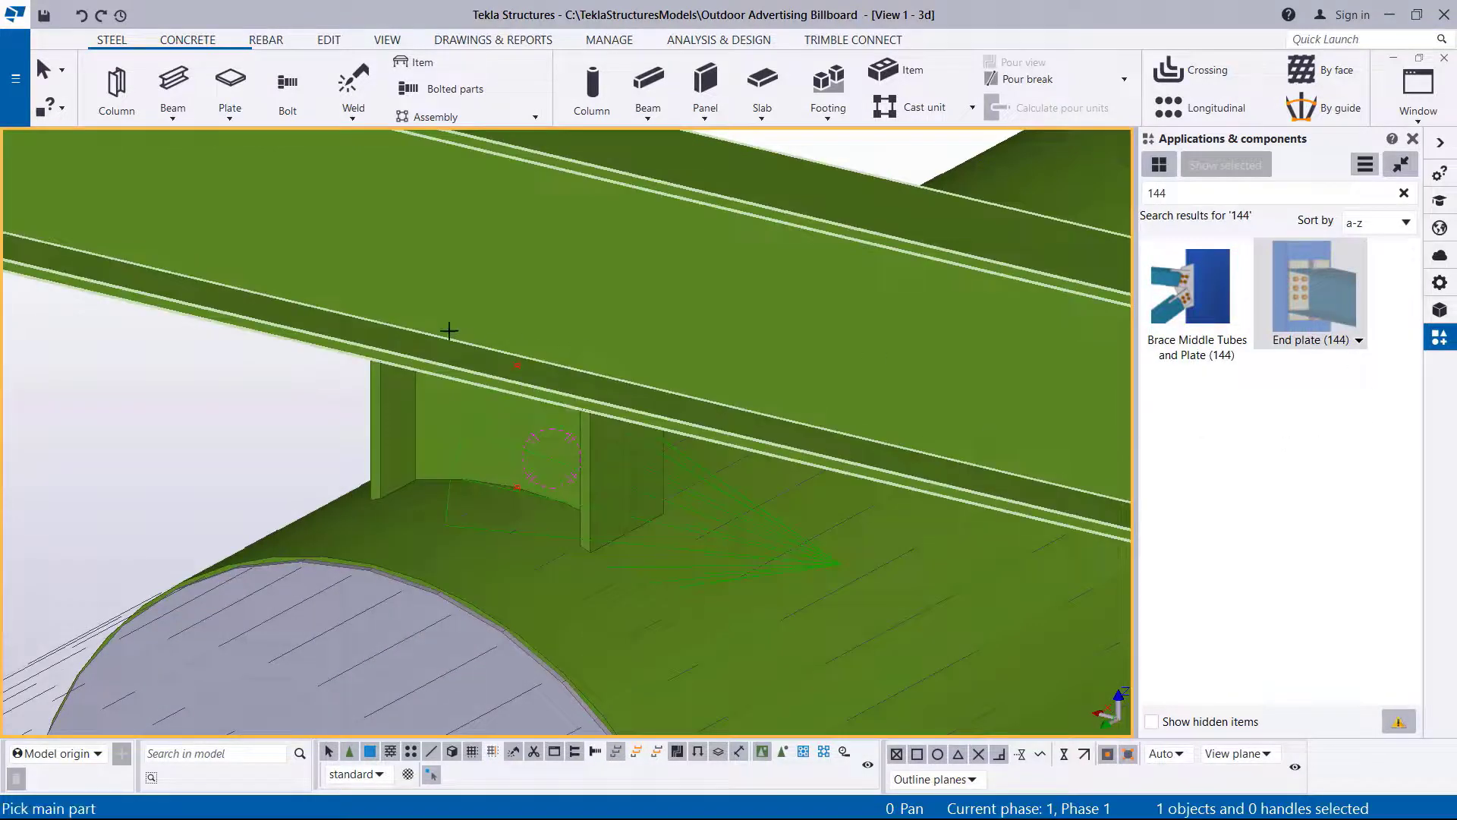
# - Apply the End plate (144) connection with the cross beam as main part and the short support as secondary part
pyautogui.click(394, 387)
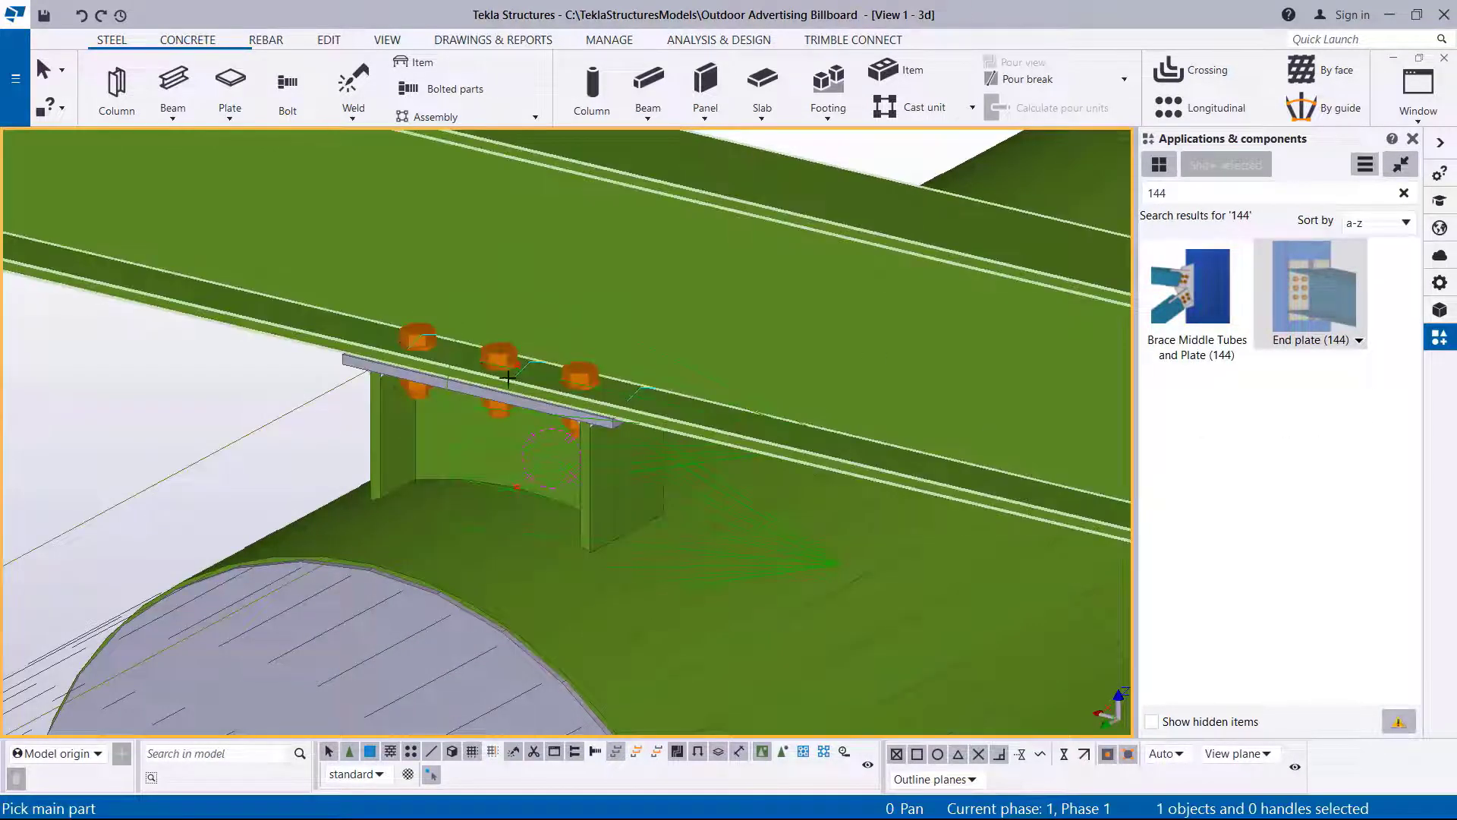
pyautogui.rightClick(226, 353)
pyautogui.click(269, 364)
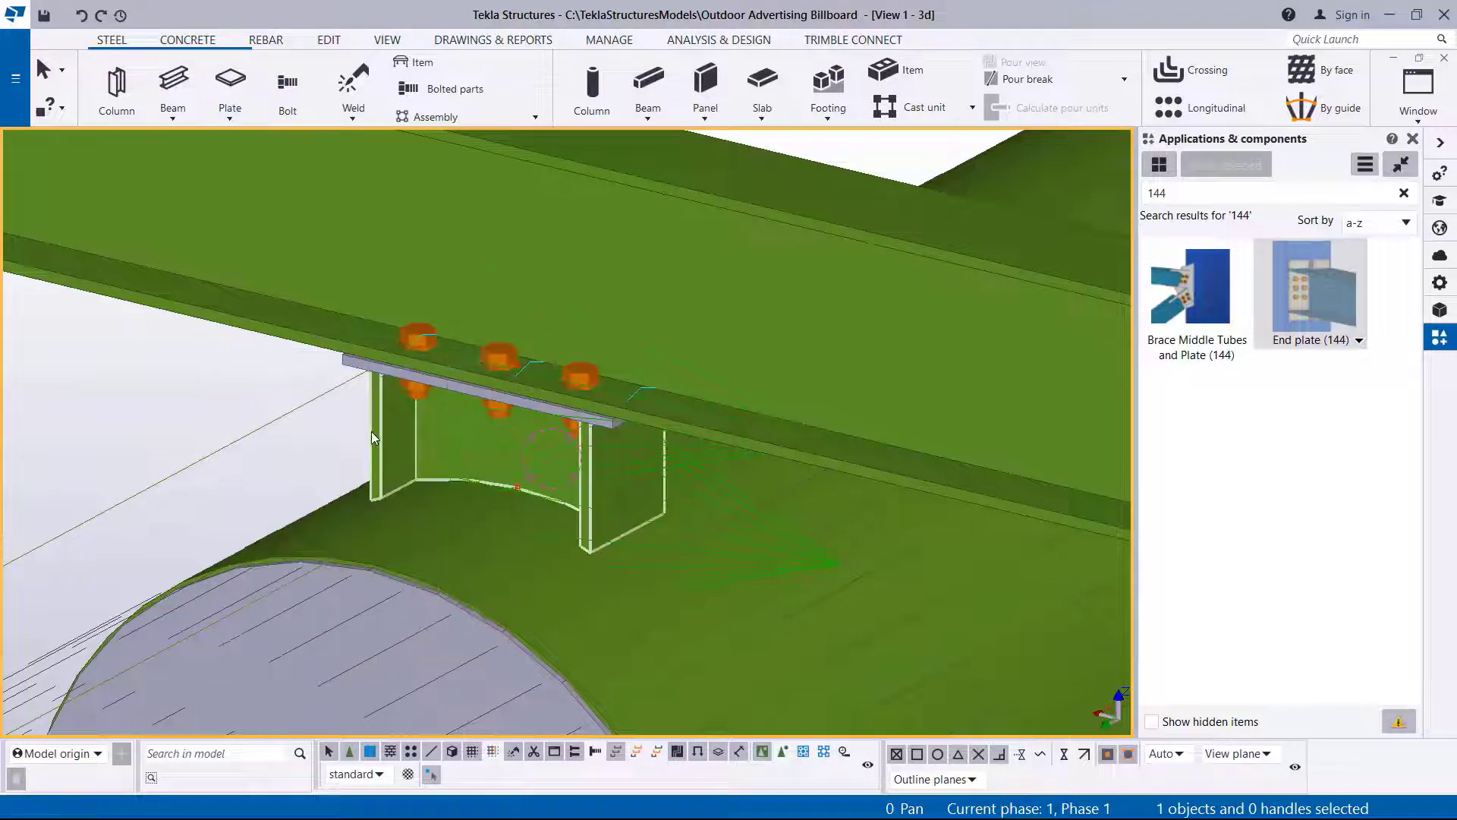
# - Copy the first cross beam and its bolted short support from the support's base point to the adjacent support position, 1300 mm away
pyautogui.scroll(-8, 372, 431)
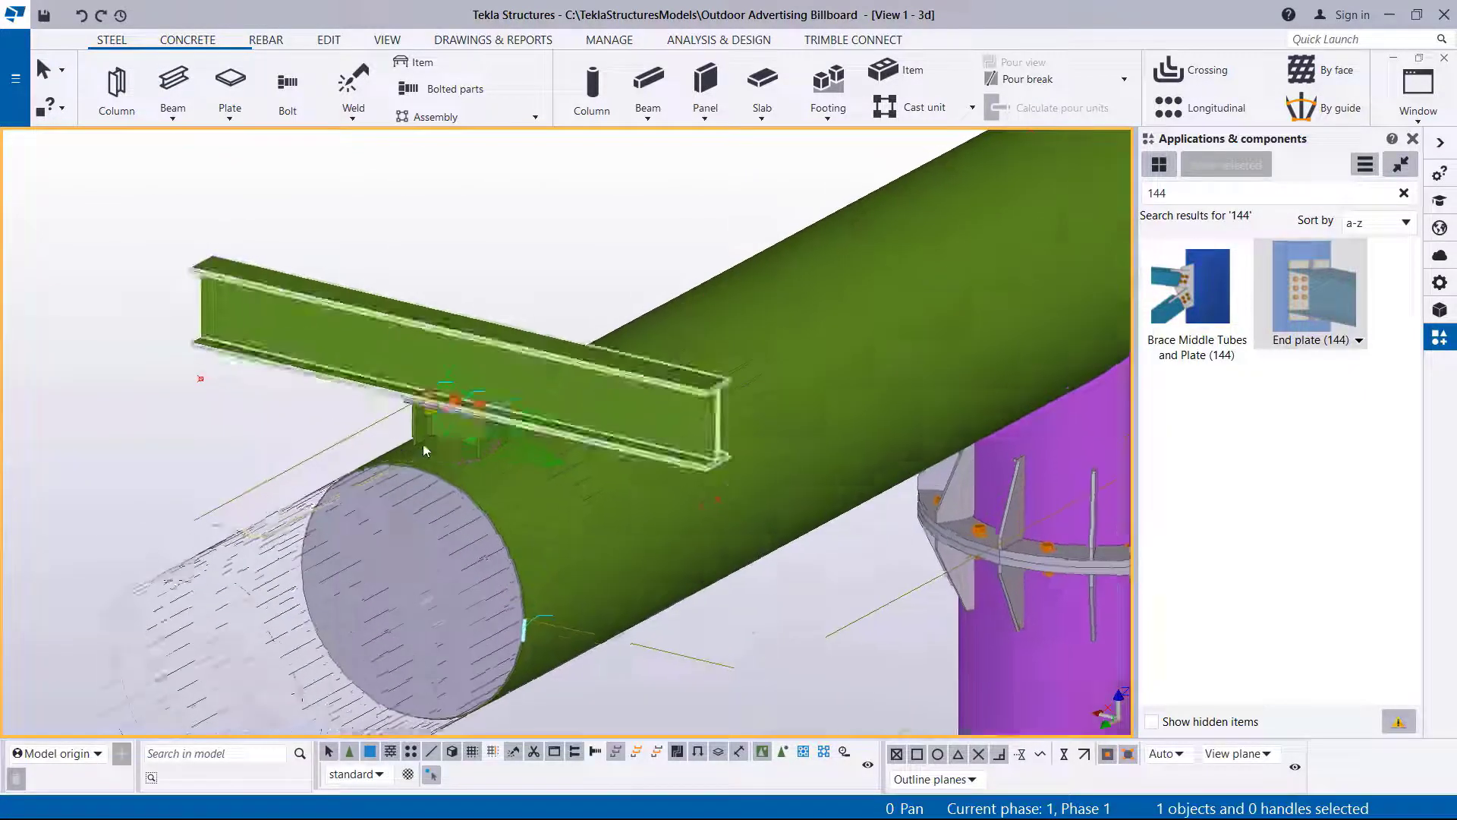
pyautogui.scroll(4, 424, 449)
pyautogui.scroll(-3, 504, 404)
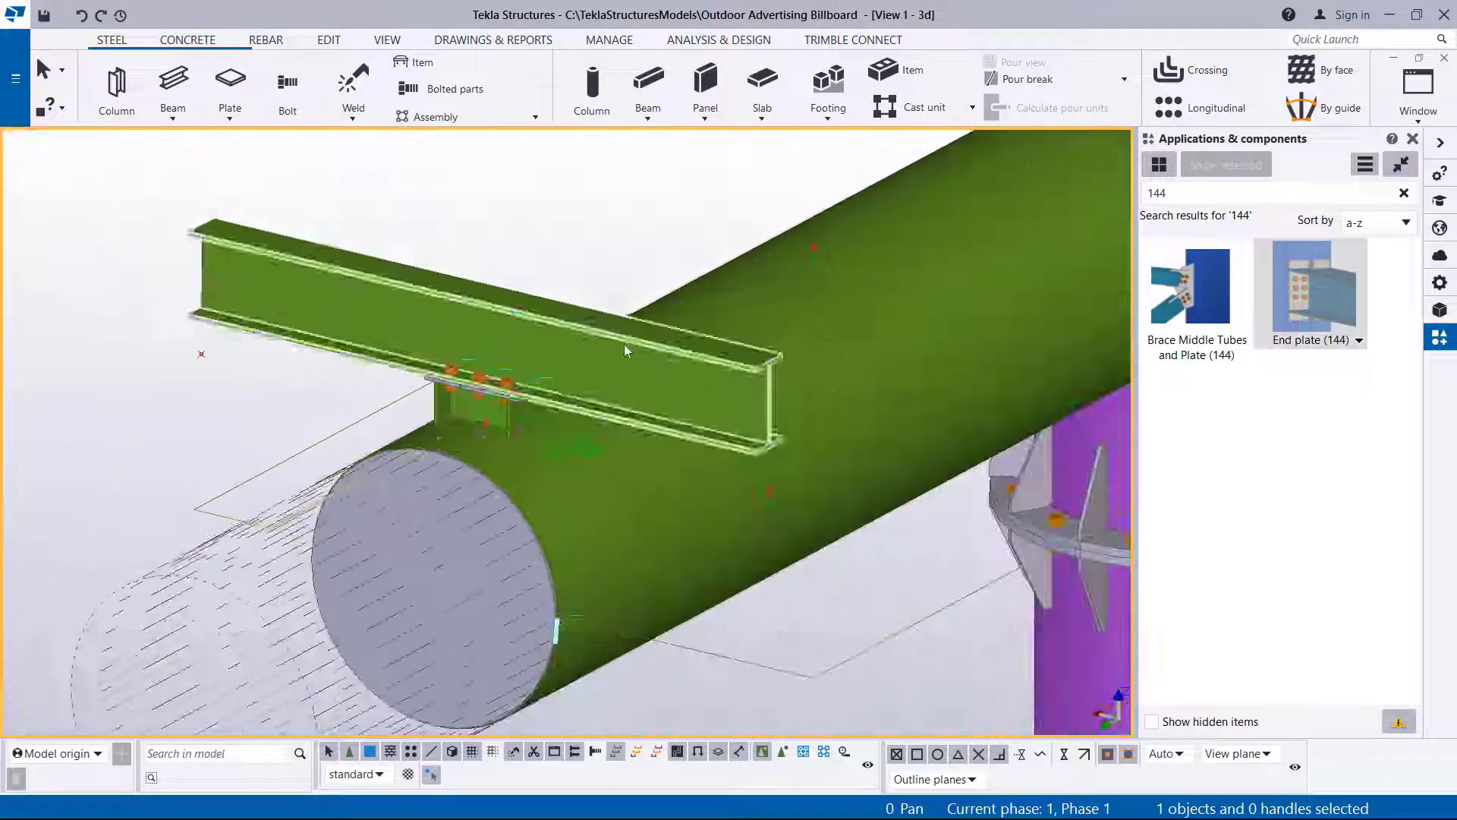
pyautogui.scroll(4, 563, 375)
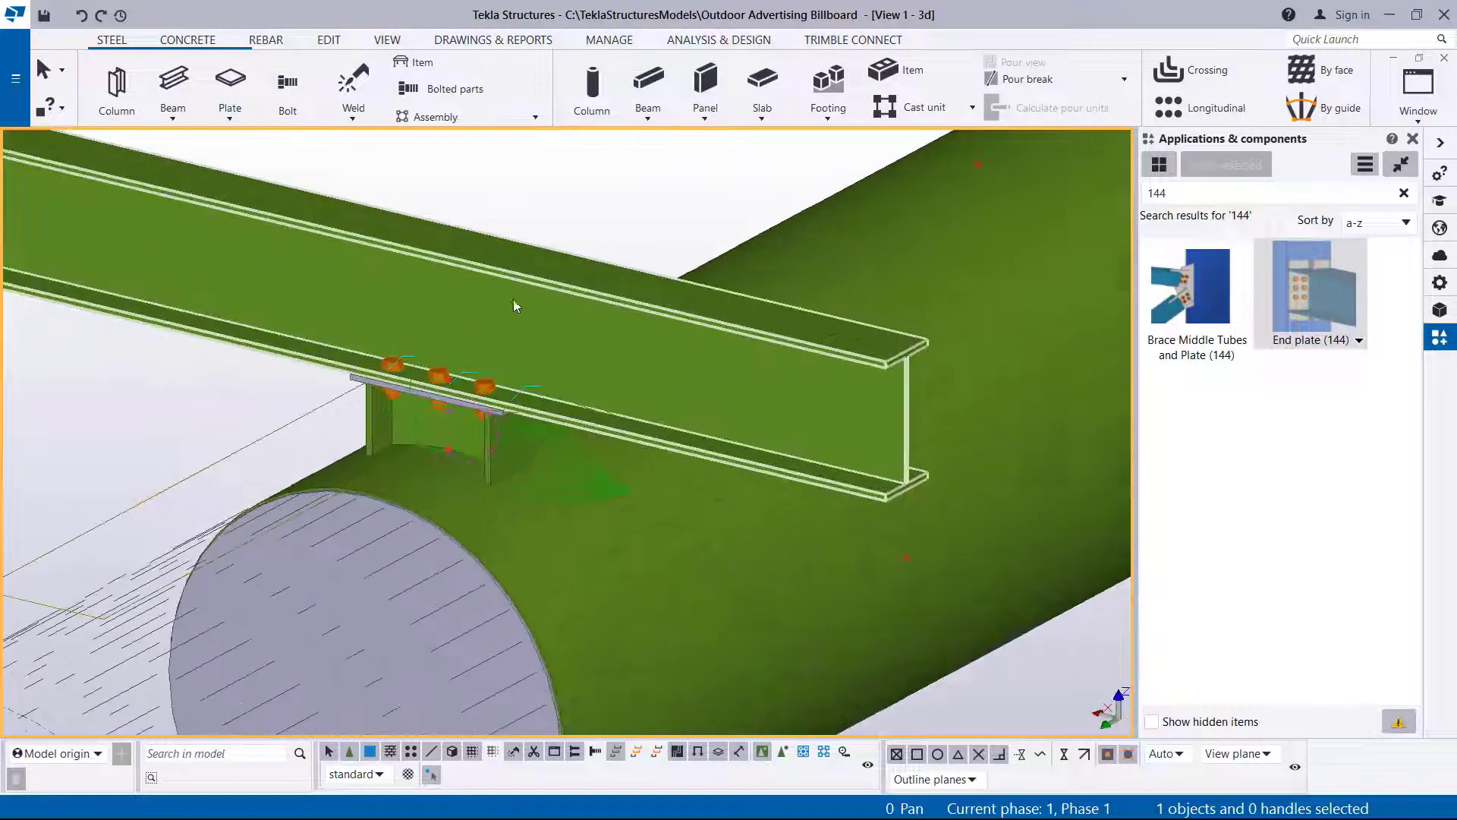
pyautogui.click(467, 265)
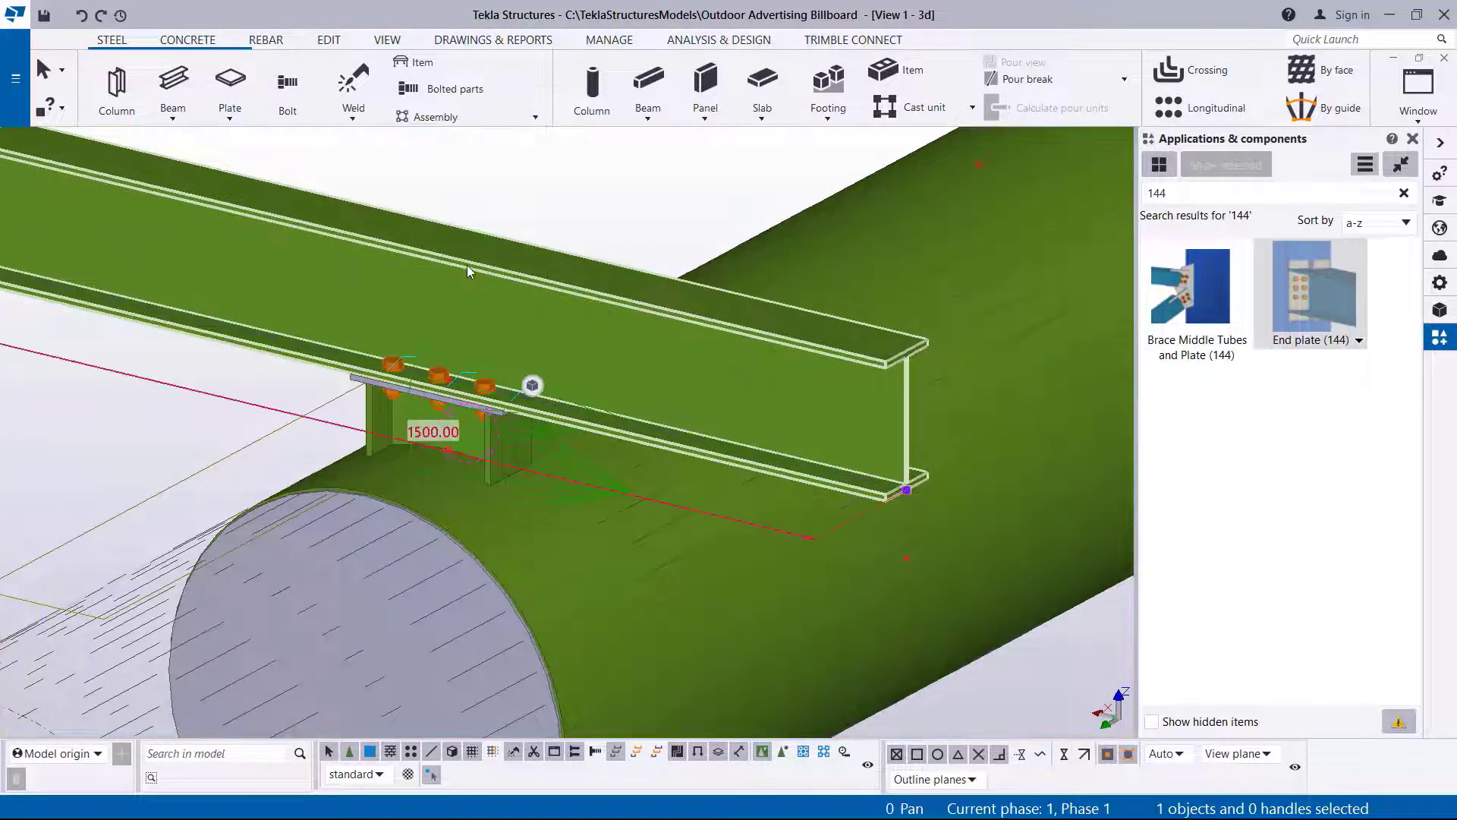
pyautogui.scroll(3, 388, 407)
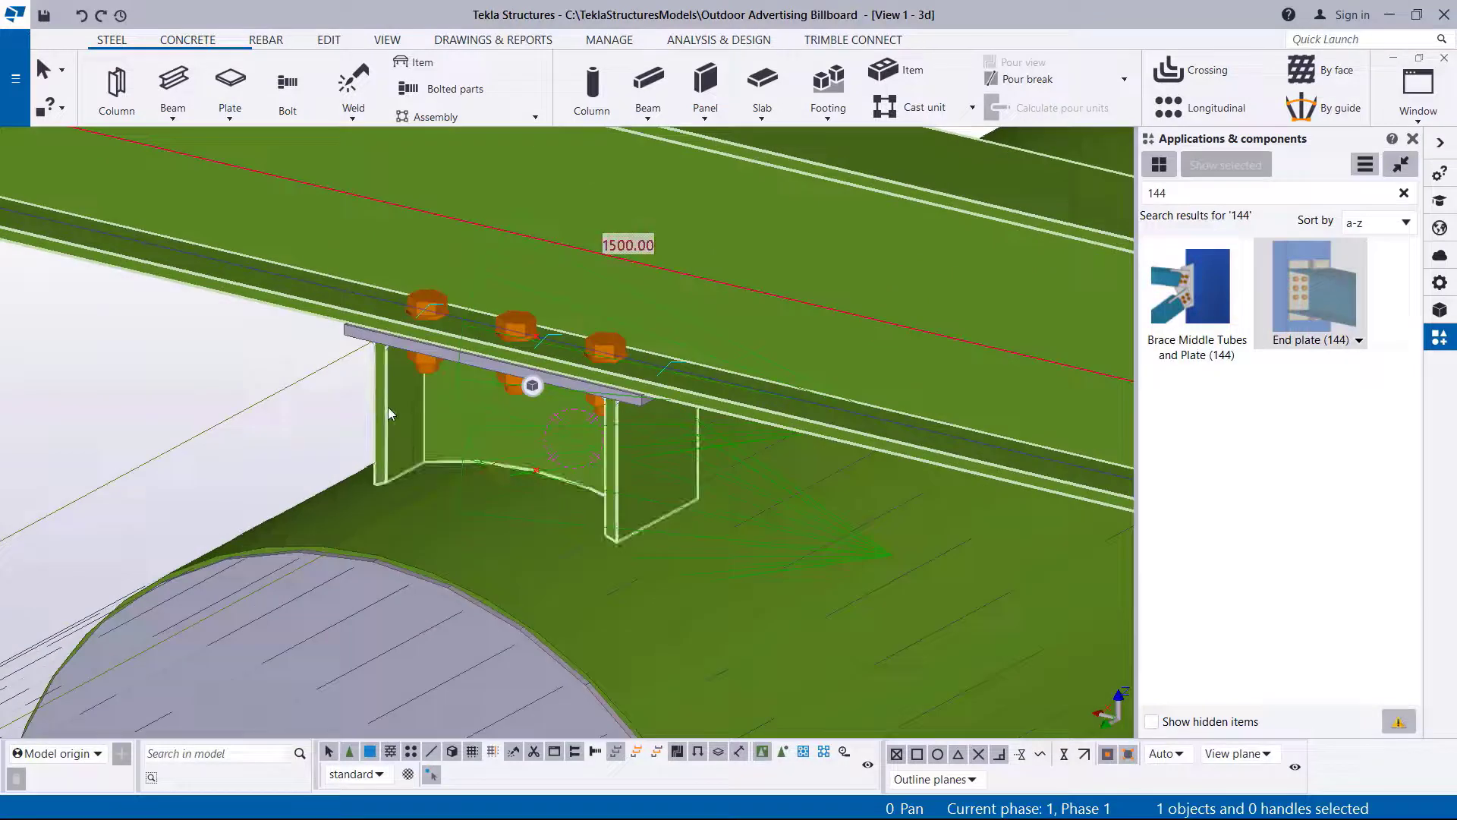
pyautogui.keyDown('ctrl'); pyautogui.click(388, 407); pyautogui.keyUp('ctrl')
pyautogui.scroll(-5, 375, 439)
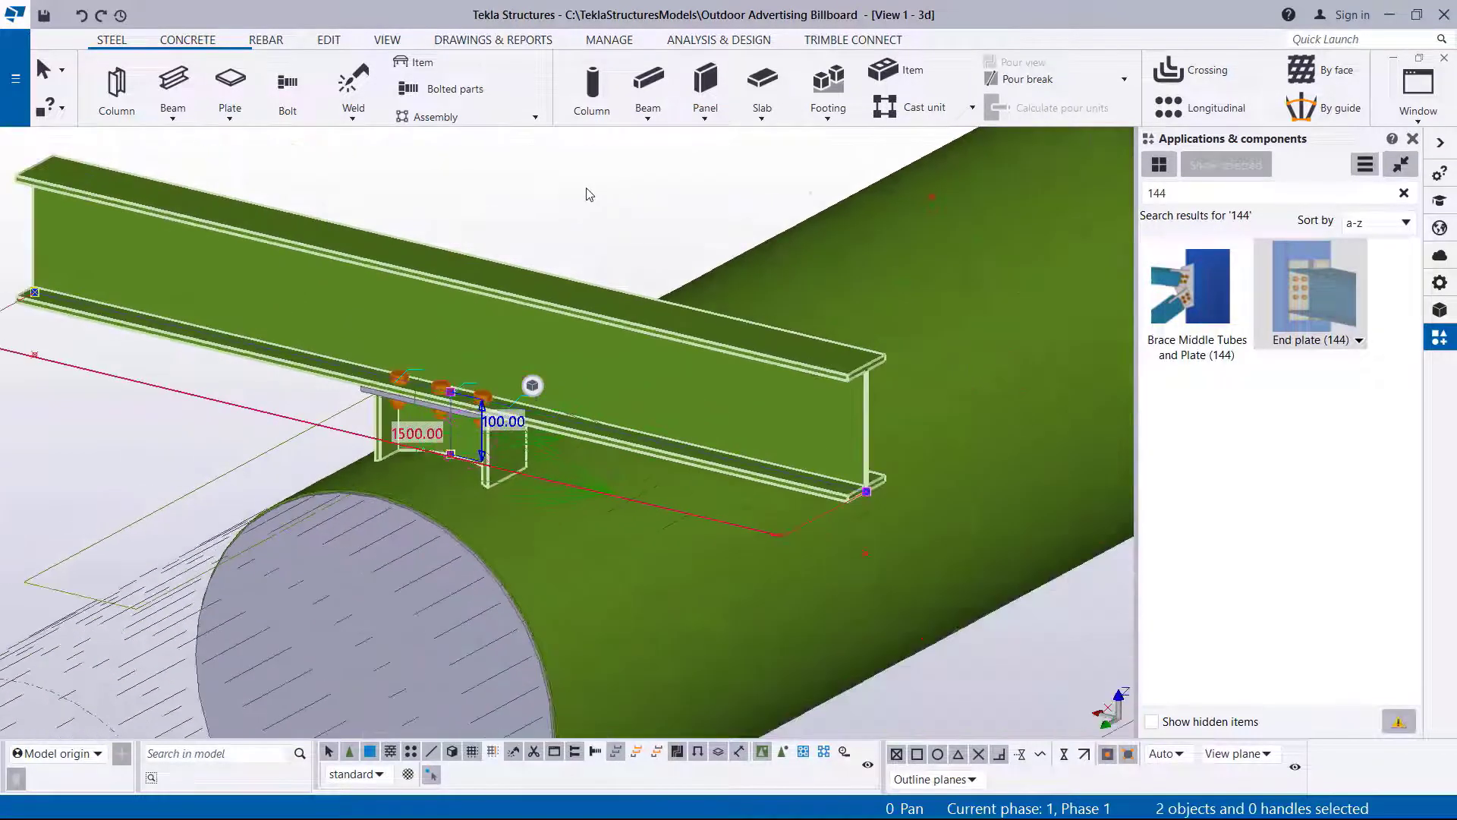
pyautogui.rightClick(590, 191)
pyautogui.click(659, 224)
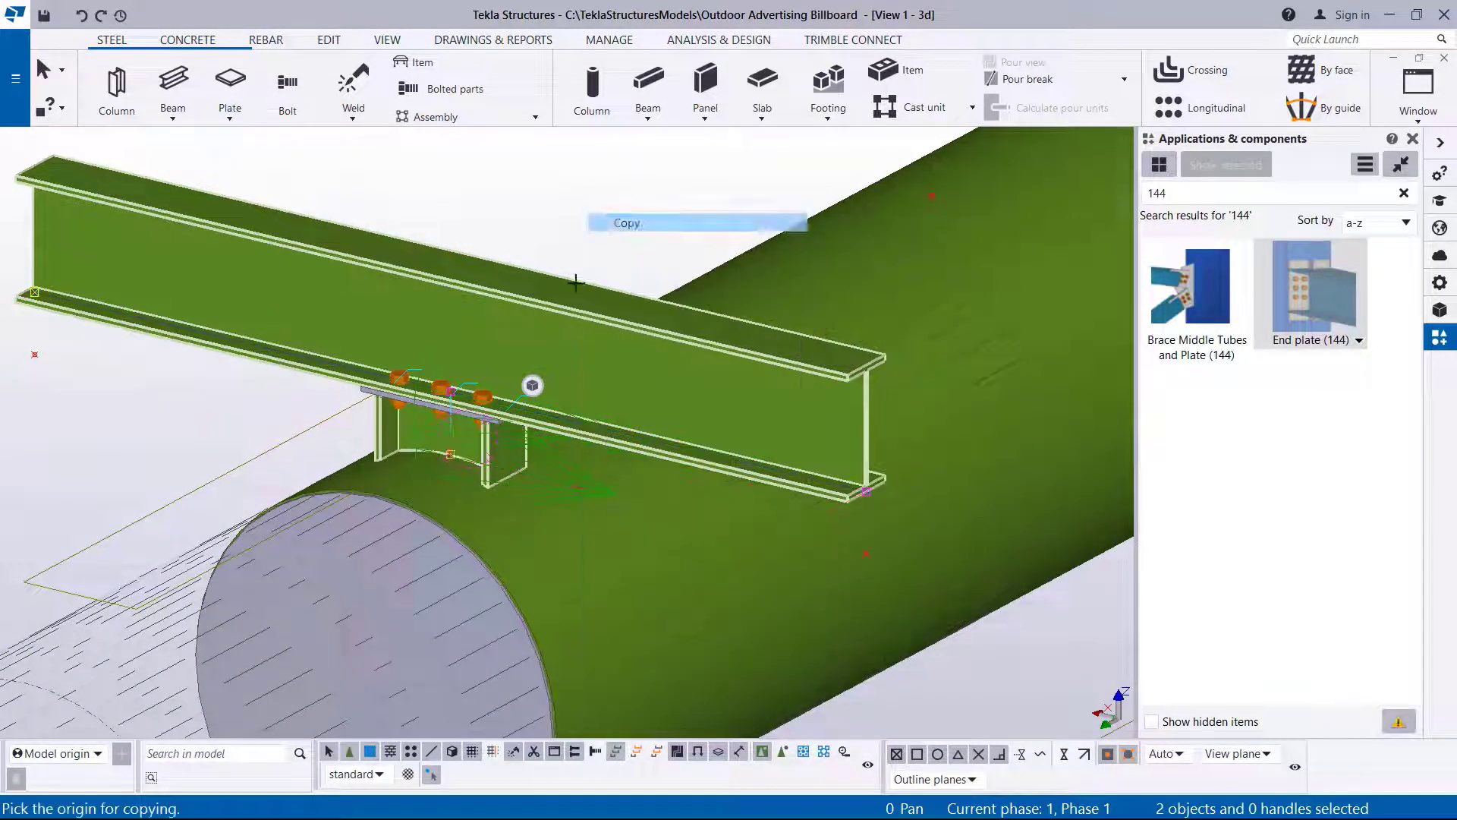
pyautogui.scroll(3, 453, 460)
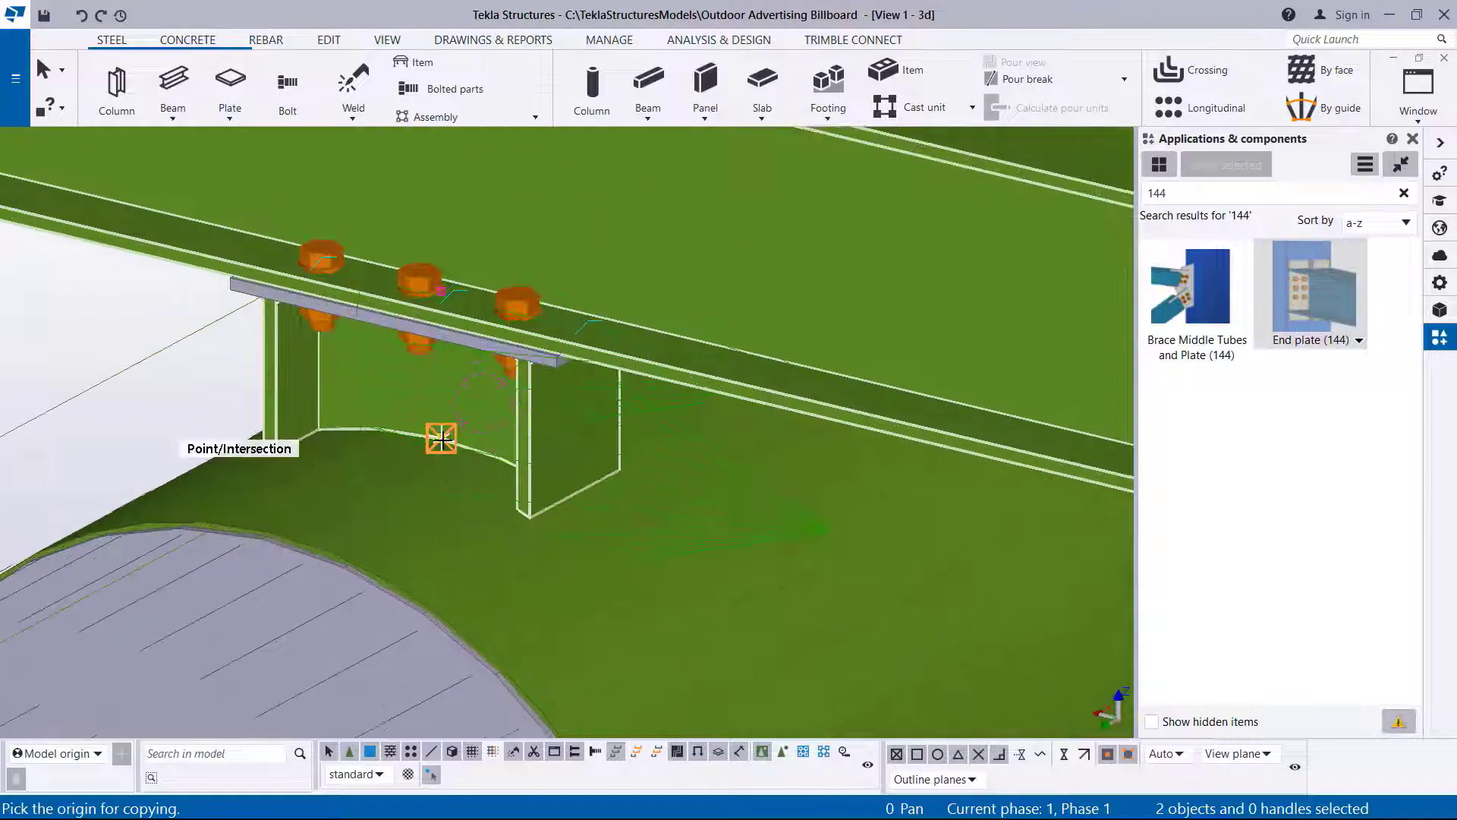
pyautogui.click(444, 444)
pyautogui.scroll(-6, 443, 444)
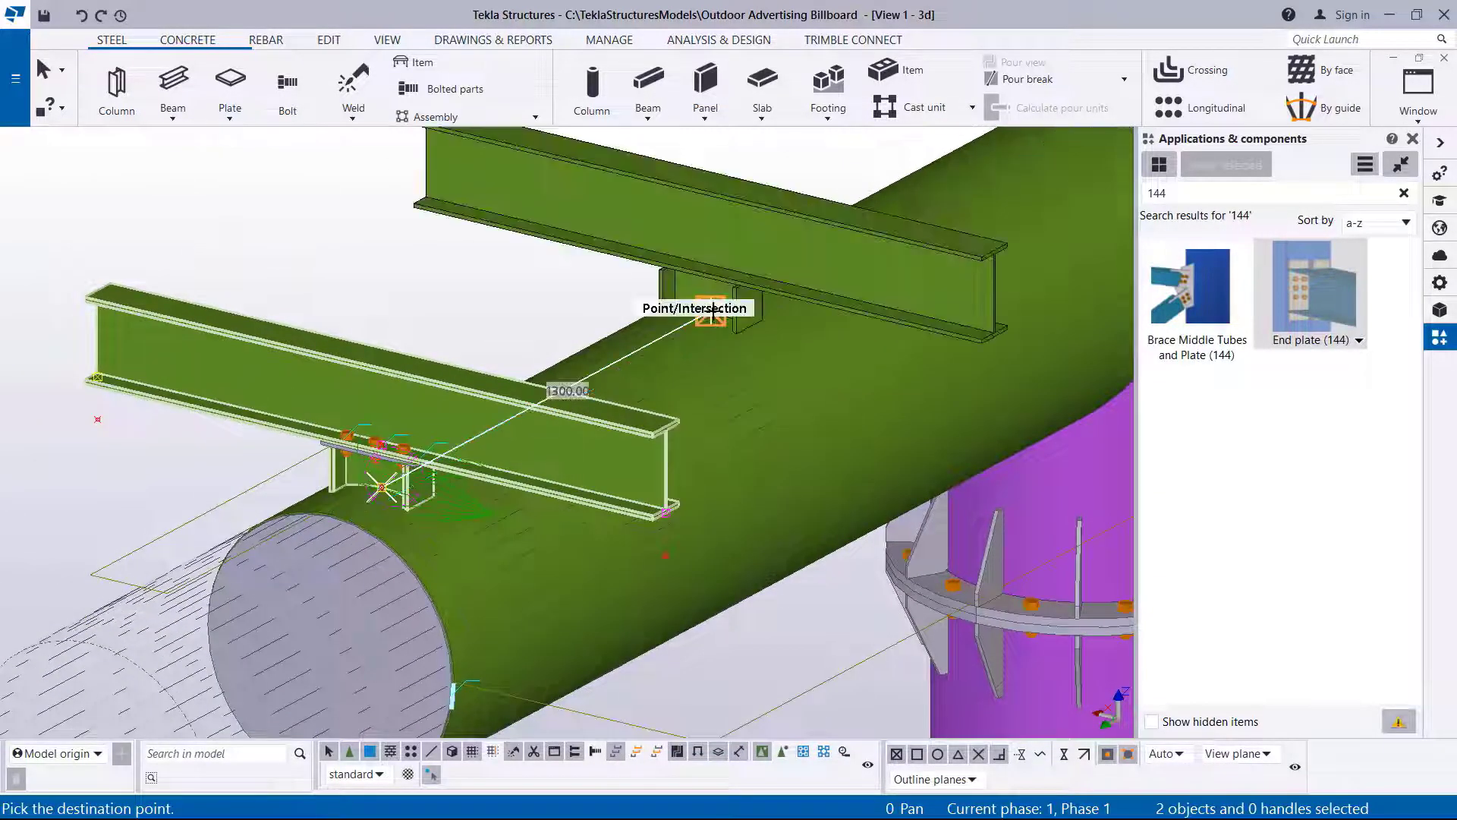
pyautogui.click(714, 310)
pyautogui.scroll(-3, 407, 488)
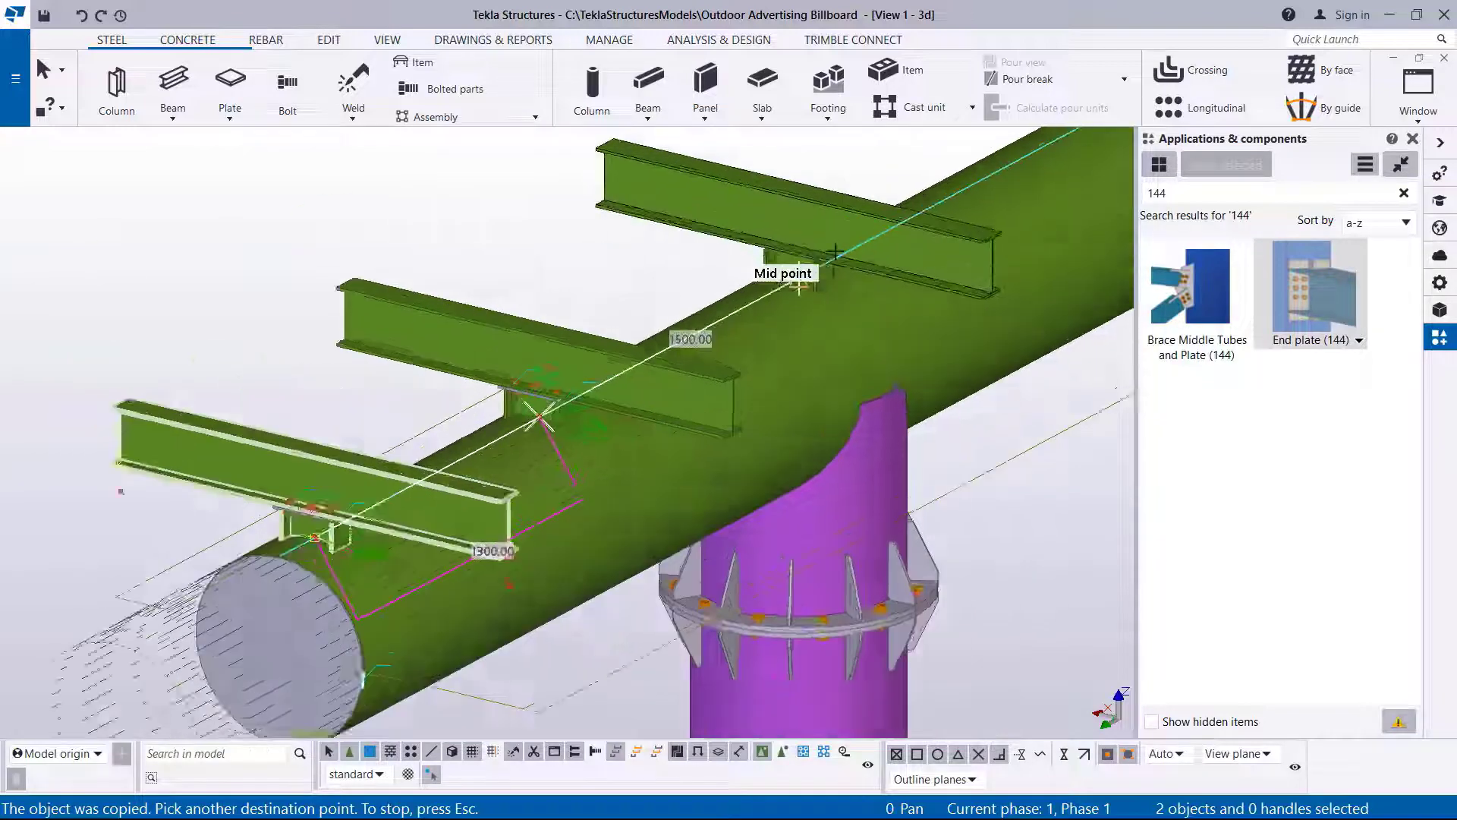
# - Place further copies of the beam and support at the remaining support points along the pipe, spaced 1500, 1500 and 1300 mm
pyautogui.scroll(5, 771, 220)
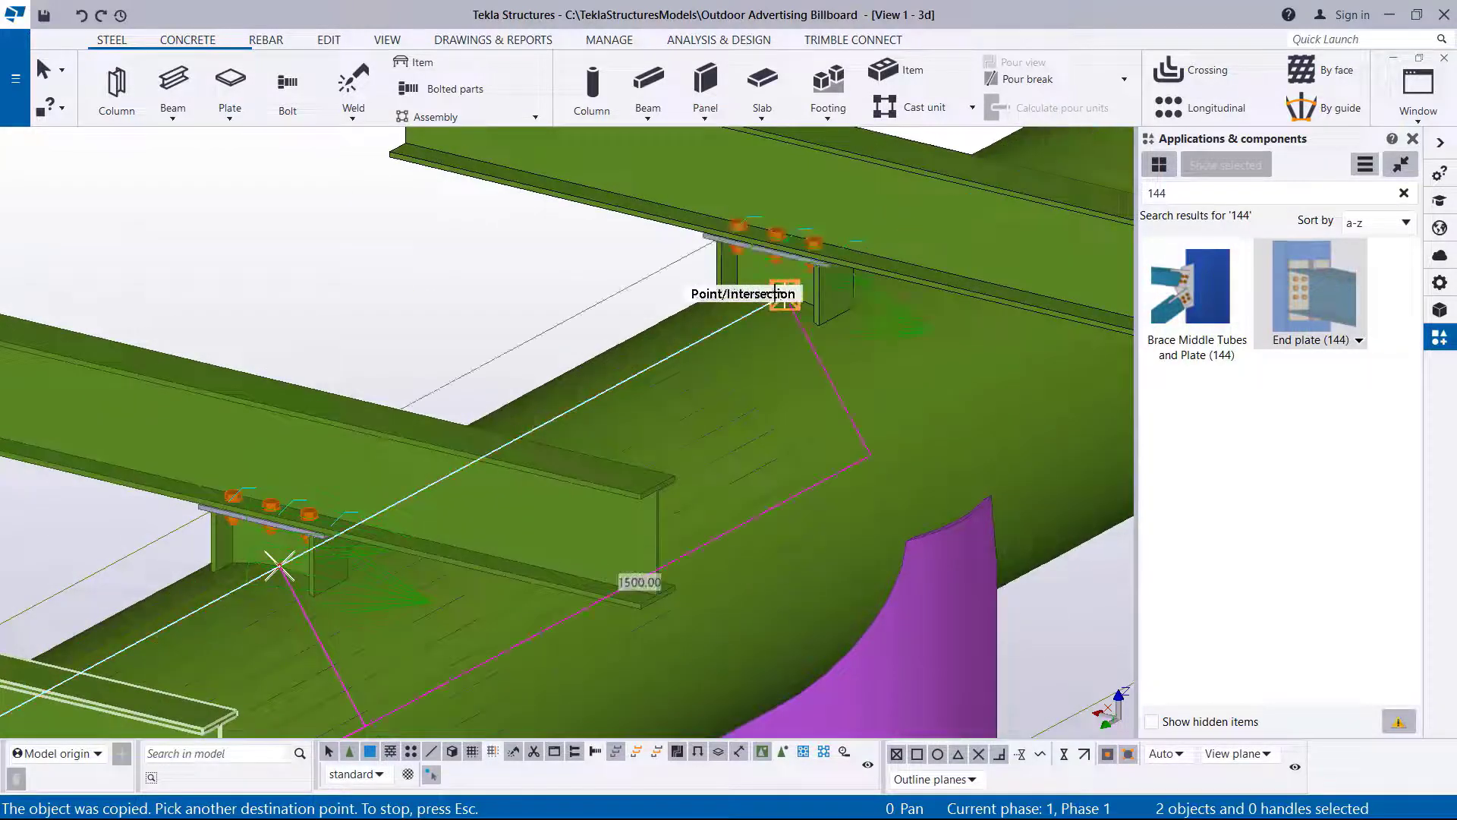
pyautogui.click(775, 294)
pyautogui.scroll(-4, 308, 524)
pyautogui.scroll(3, 765, 322)
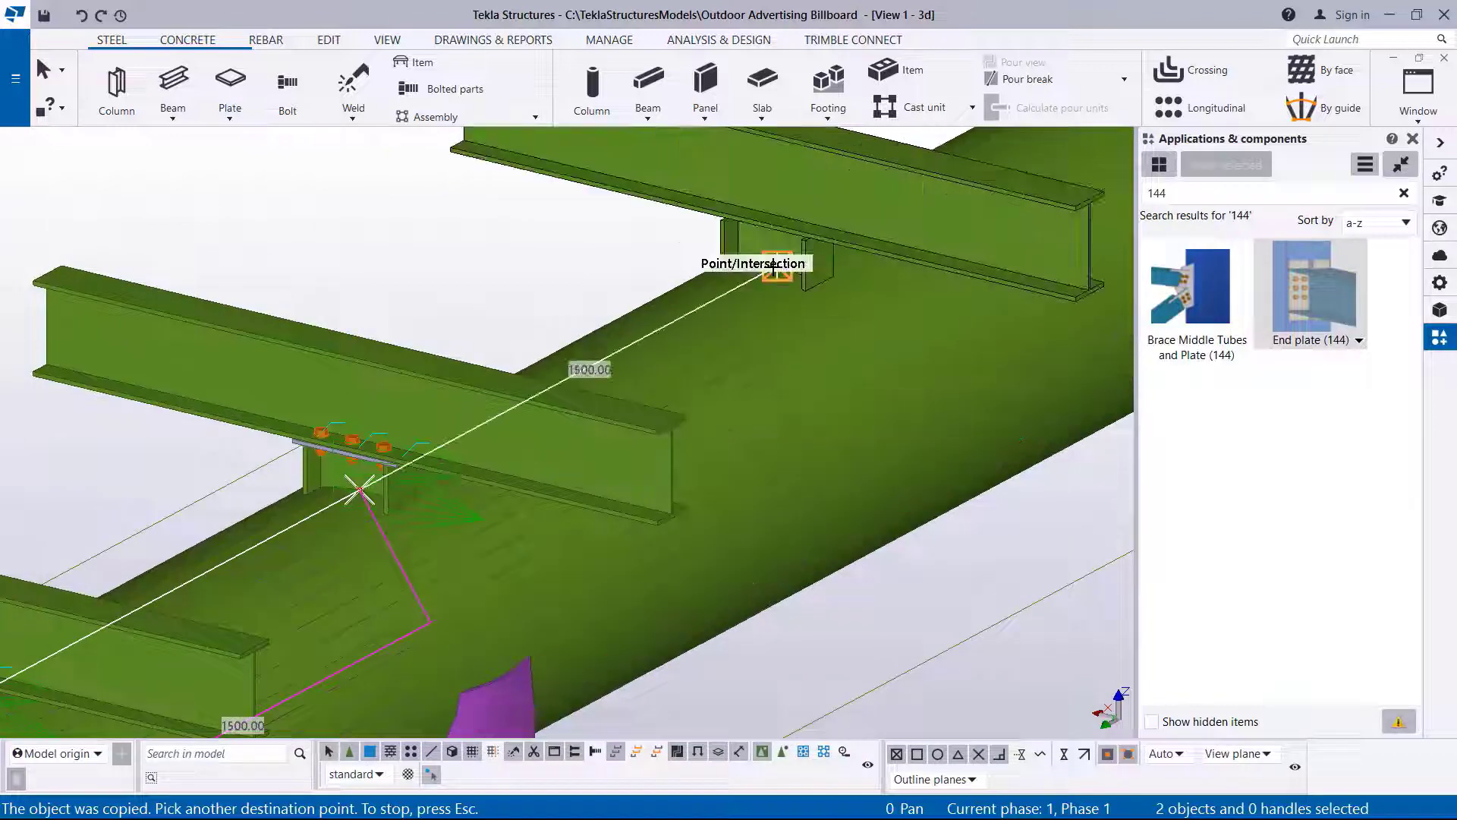
pyautogui.scroll(-3, 454, 436)
pyautogui.scroll(4, 835, 237)
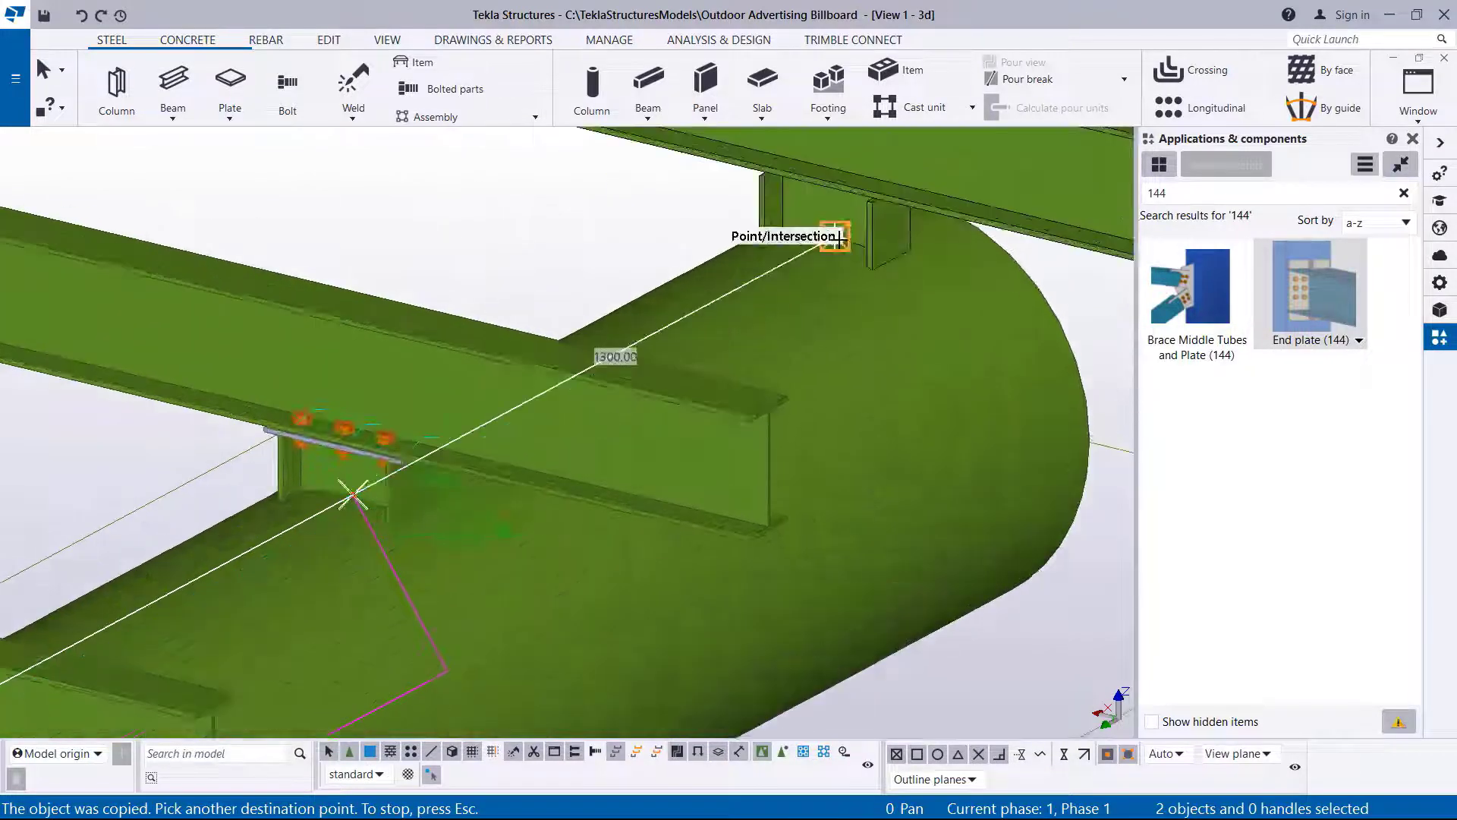
pyautogui.click(835, 237)
pyautogui.scroll(-5, 835, 243)
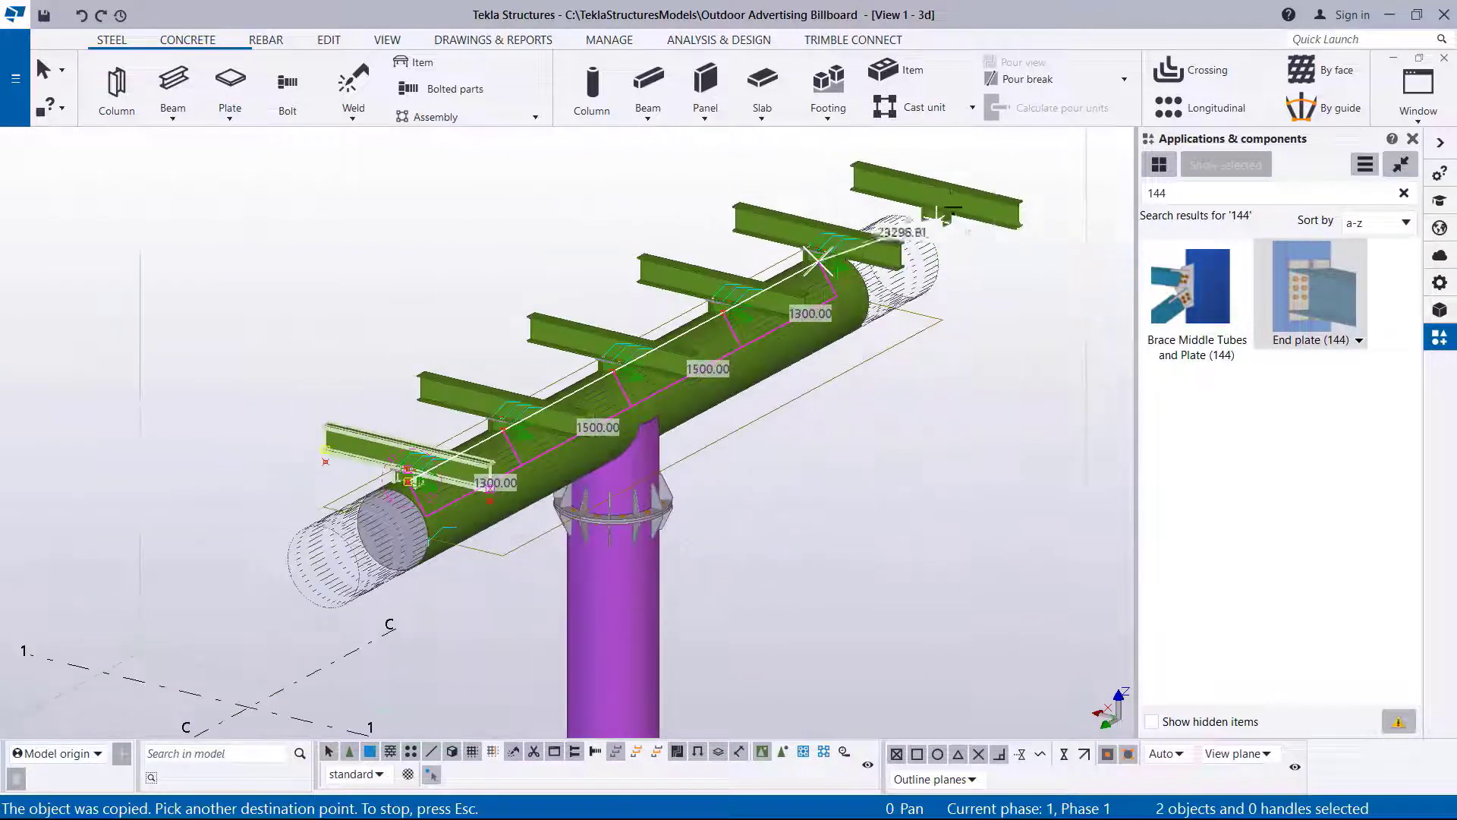
pyautogui.rightClick(970, 203)
pyautogui.click(1007, 212)
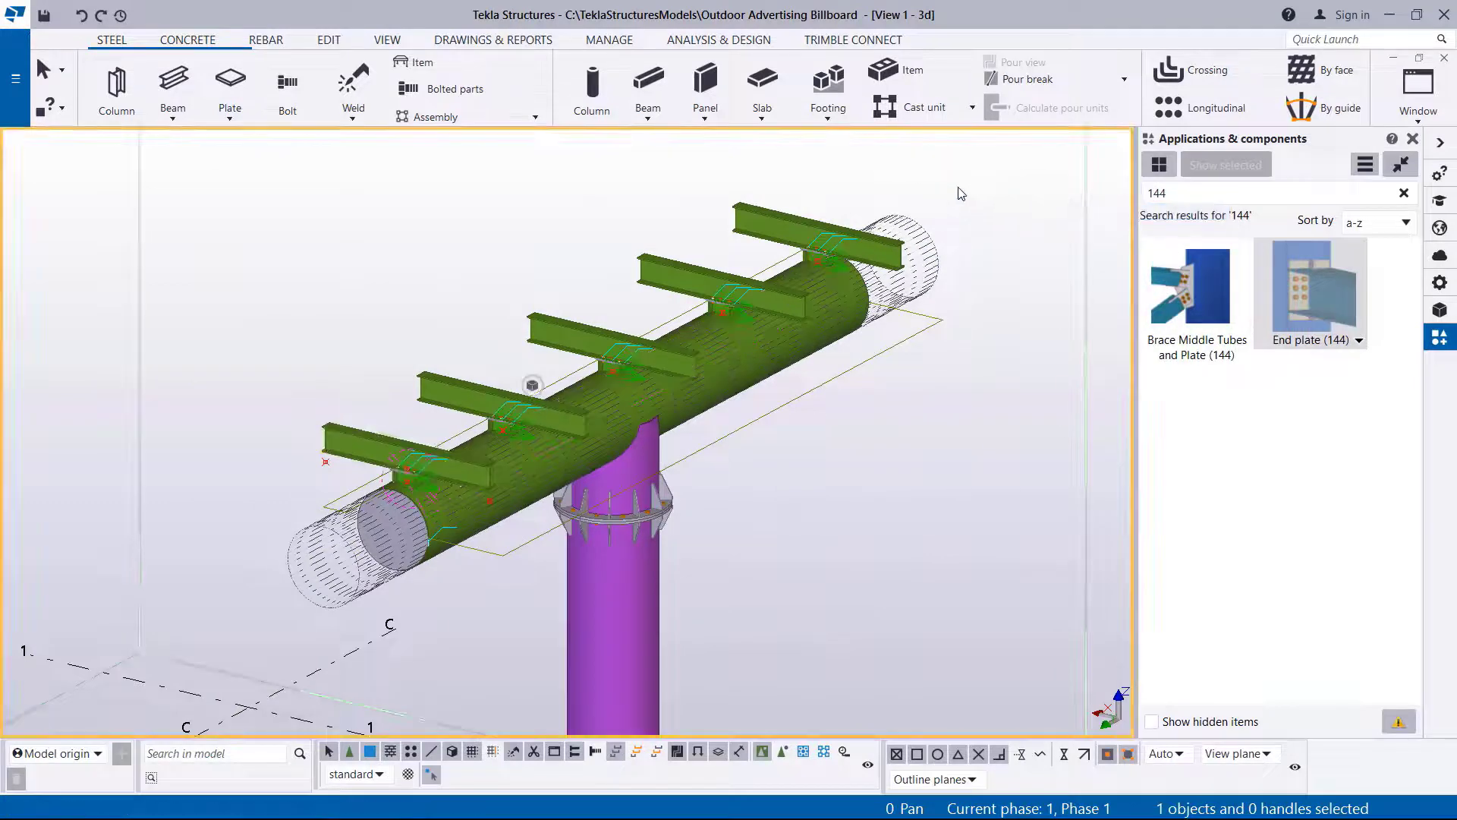
# - Hide the cut outlines, component symbols and points in the 3D view, leaving only parts and bolts
pyautogui.scroll(4, 727, 339)
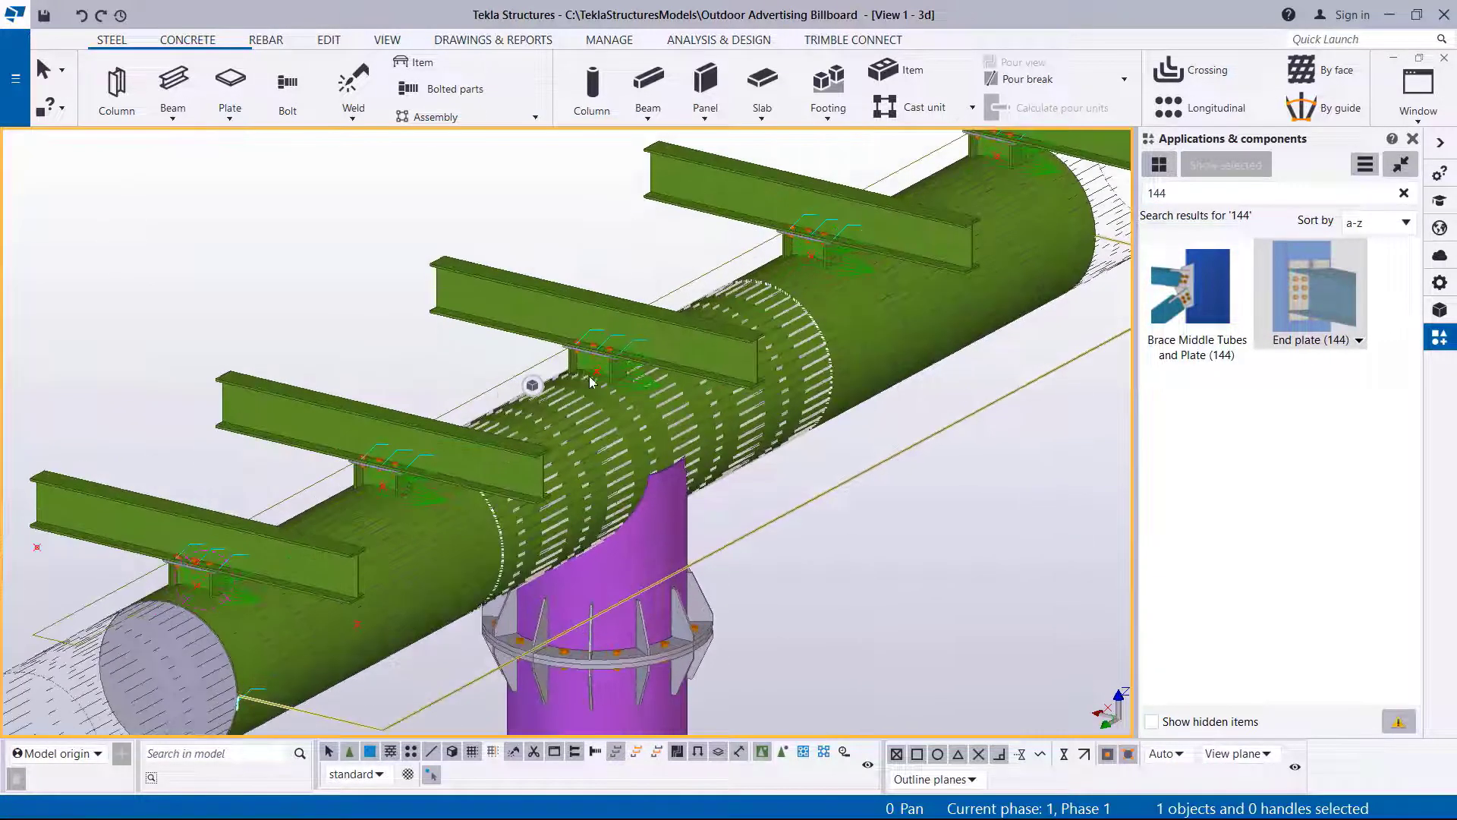
pyautogui.scroll(-3, 774, 320)
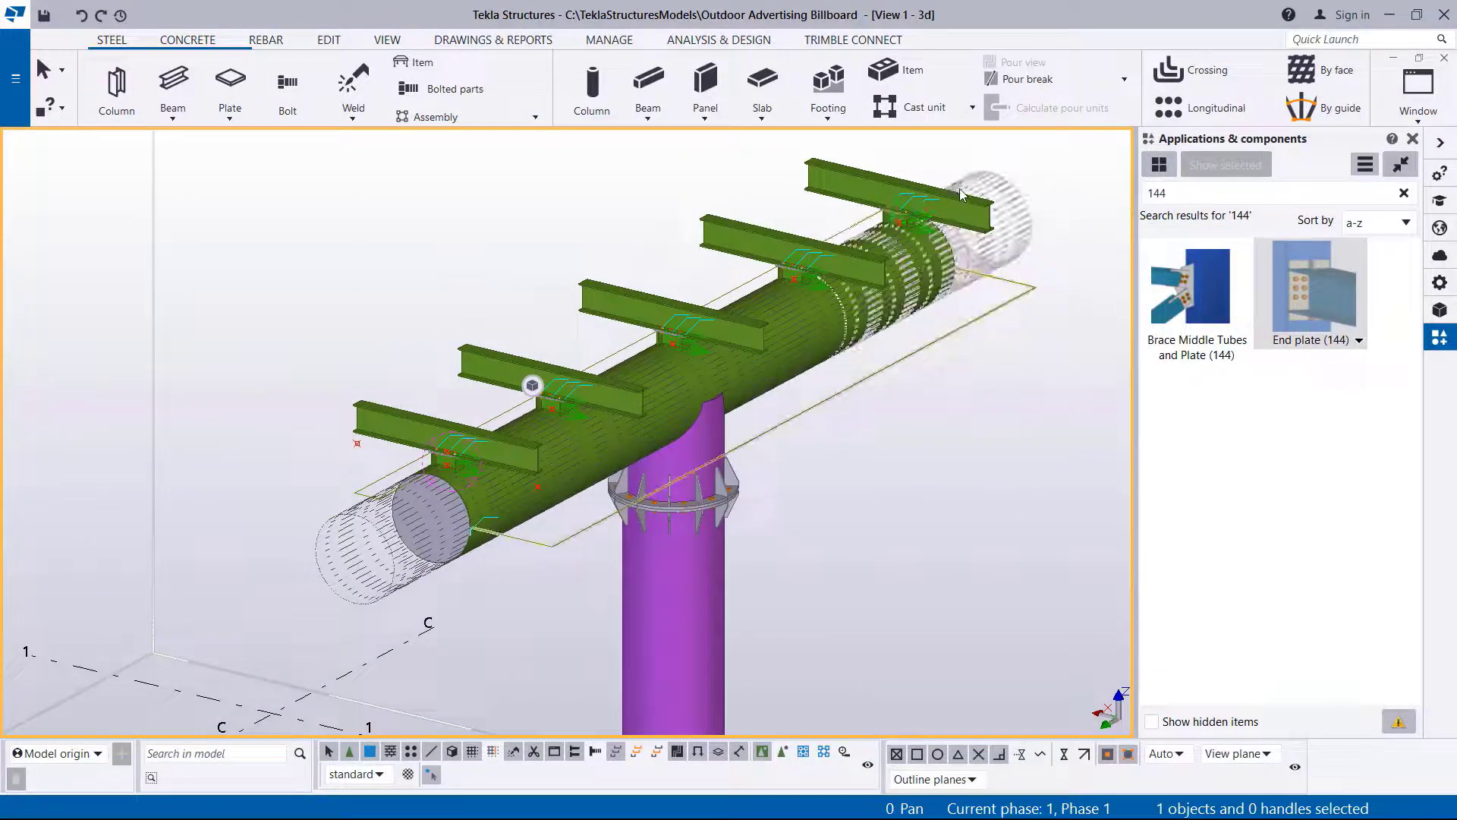
pyautogui.scroll(3, 651, 357)
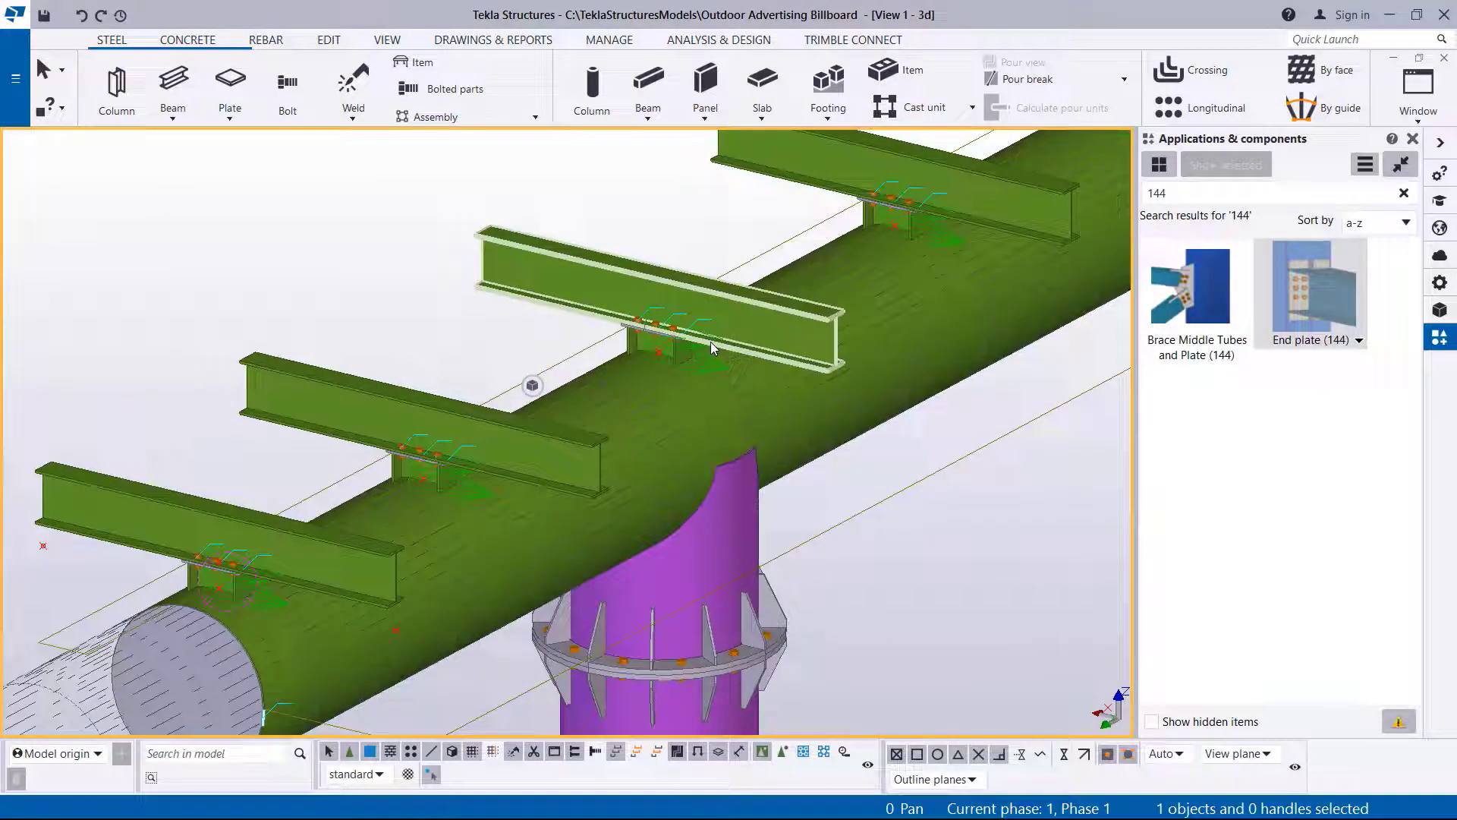
pyautogui.click(713, 358)
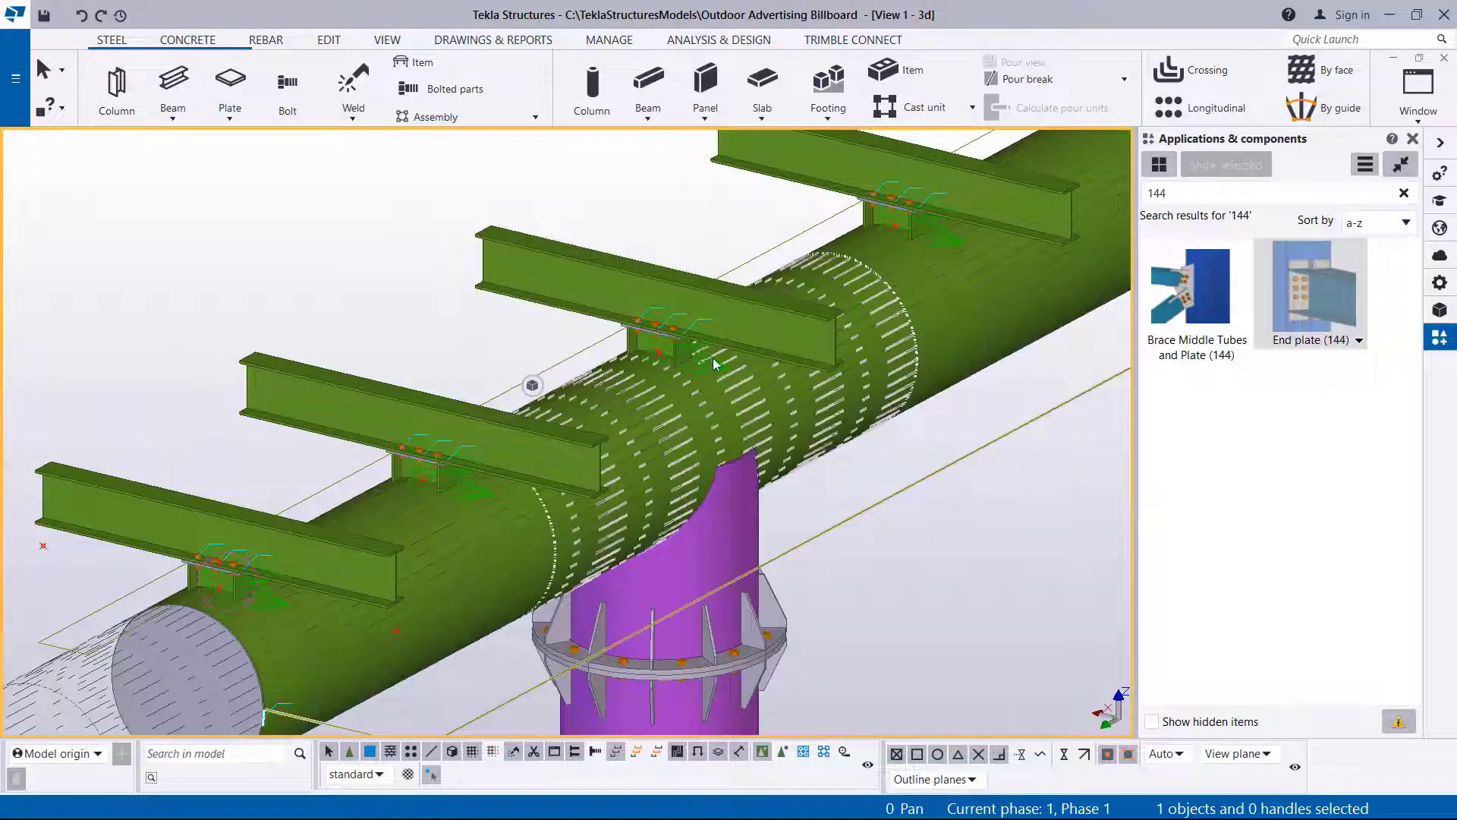
pyautogui.rightClick(280, 206)
pyautogui.click(334, 295)
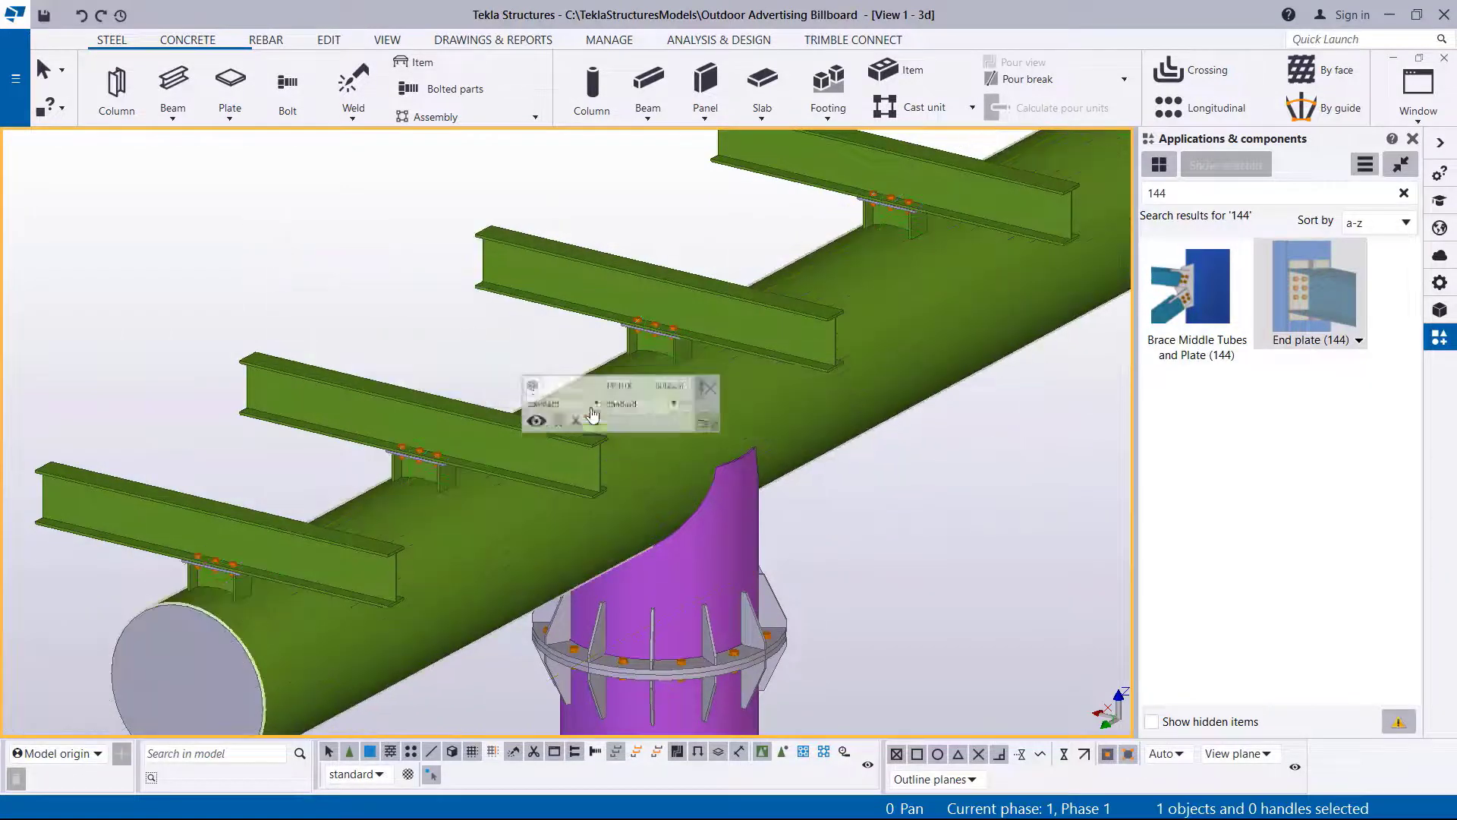
# - Rotate the 3D view about a point near the middle cross beam to examine the pipe and all the cross beams
pyautogui.scroll(-1, 660, 357)
pyautogui.moveTo(583, 391)
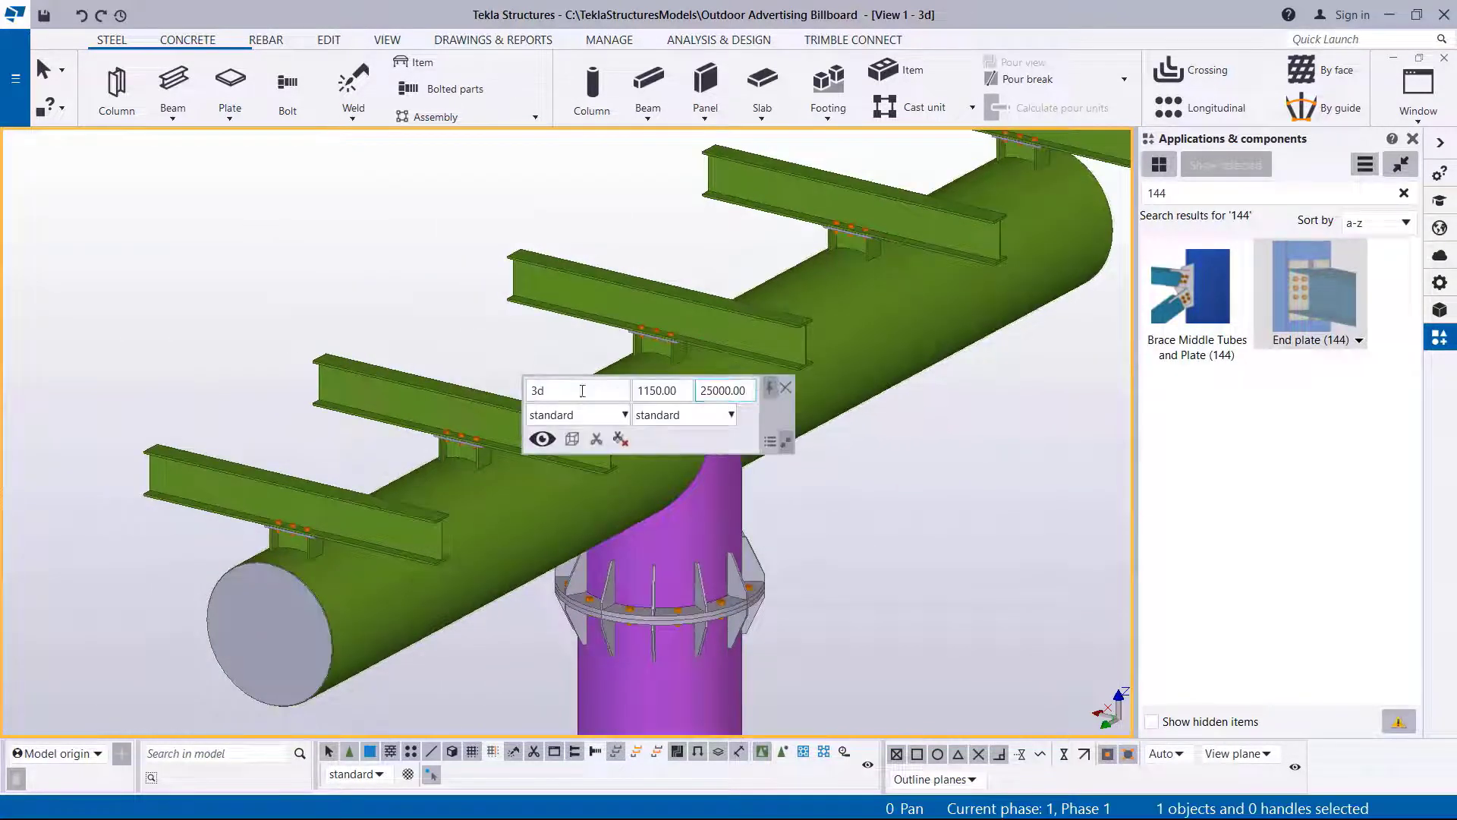
pyautogui.scroll(-1, 648, 401)
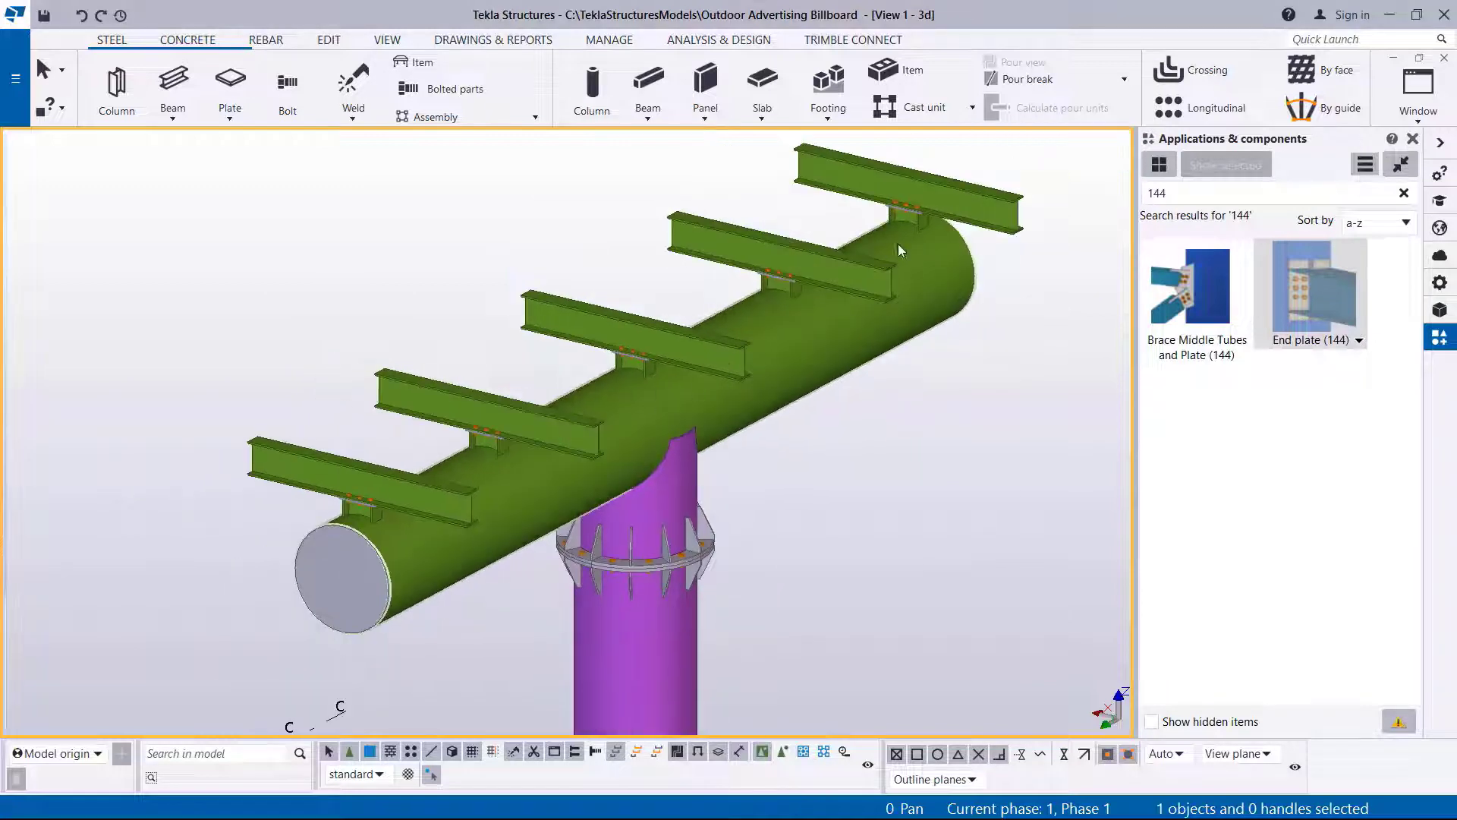
pyautogui.press('v')
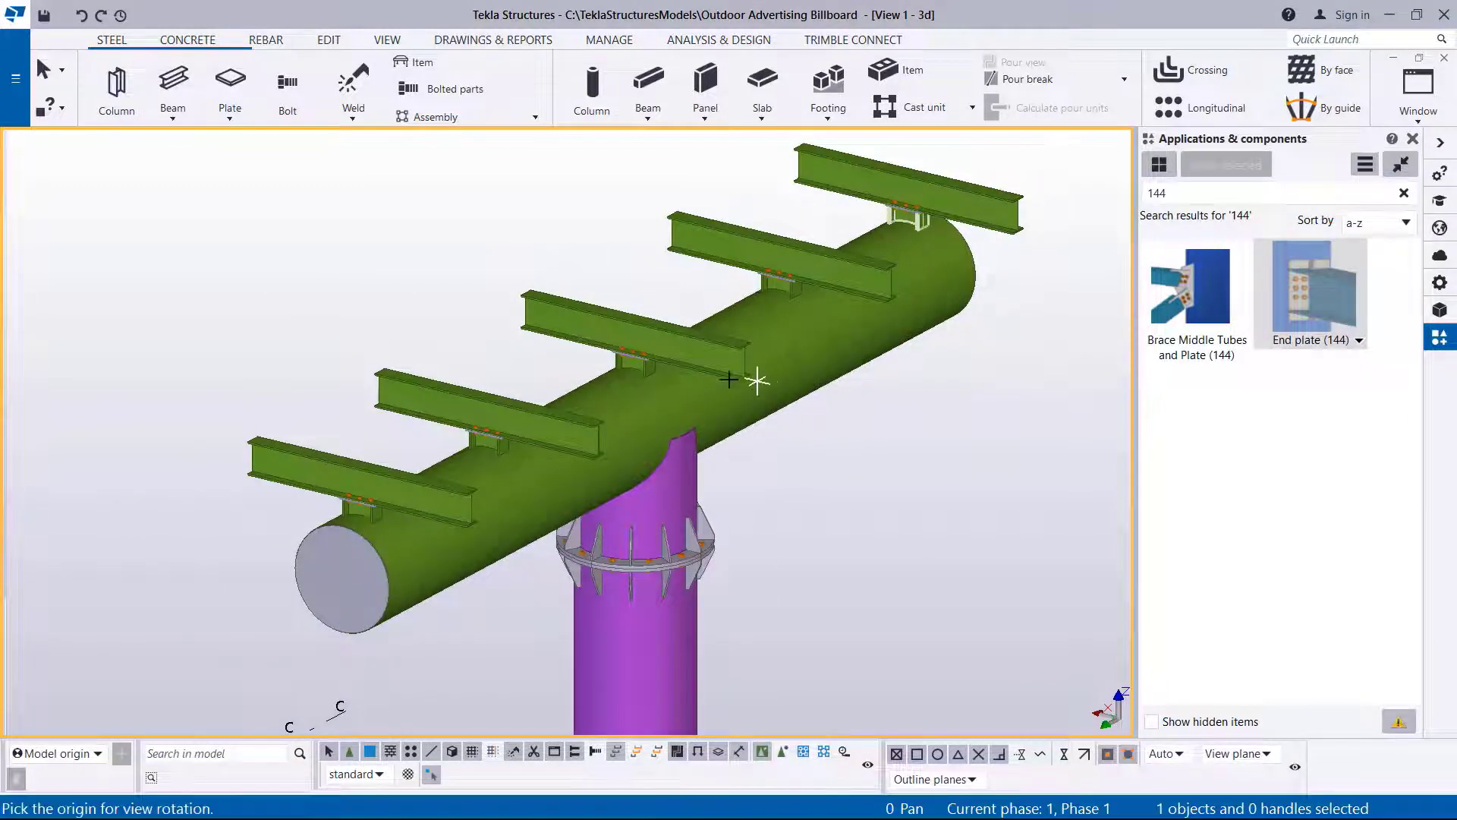
pyautogui.click(684, 369)
pyautogui.moveTo(683, 368)
pyautogui.mouseDown()
pyautogui.moveTo(648, 374)
pyautogui.moveTo(527, 334)
pyautogui.moveTo(527, 306)
pyautogui.moveTo(767, 363)
pyautogui.moveTo(898, 352)
pyautogui.moveTo(611, 373)
pyautogui.moveTo(669, 389)
pyautogui.mouseUp()
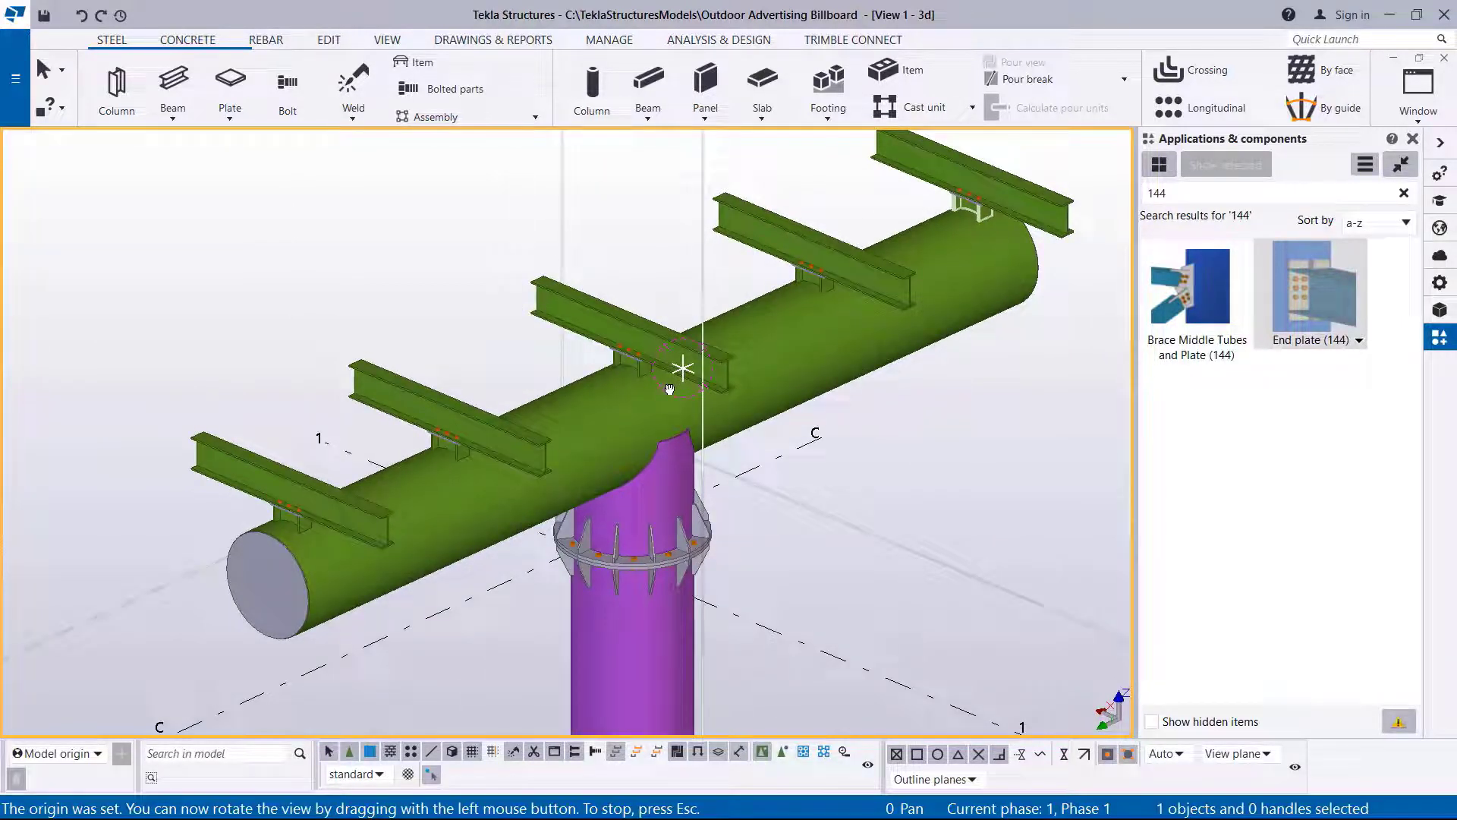
pyautogui.moveTo(670, 389); pyautogui.dragTo(539, 392)
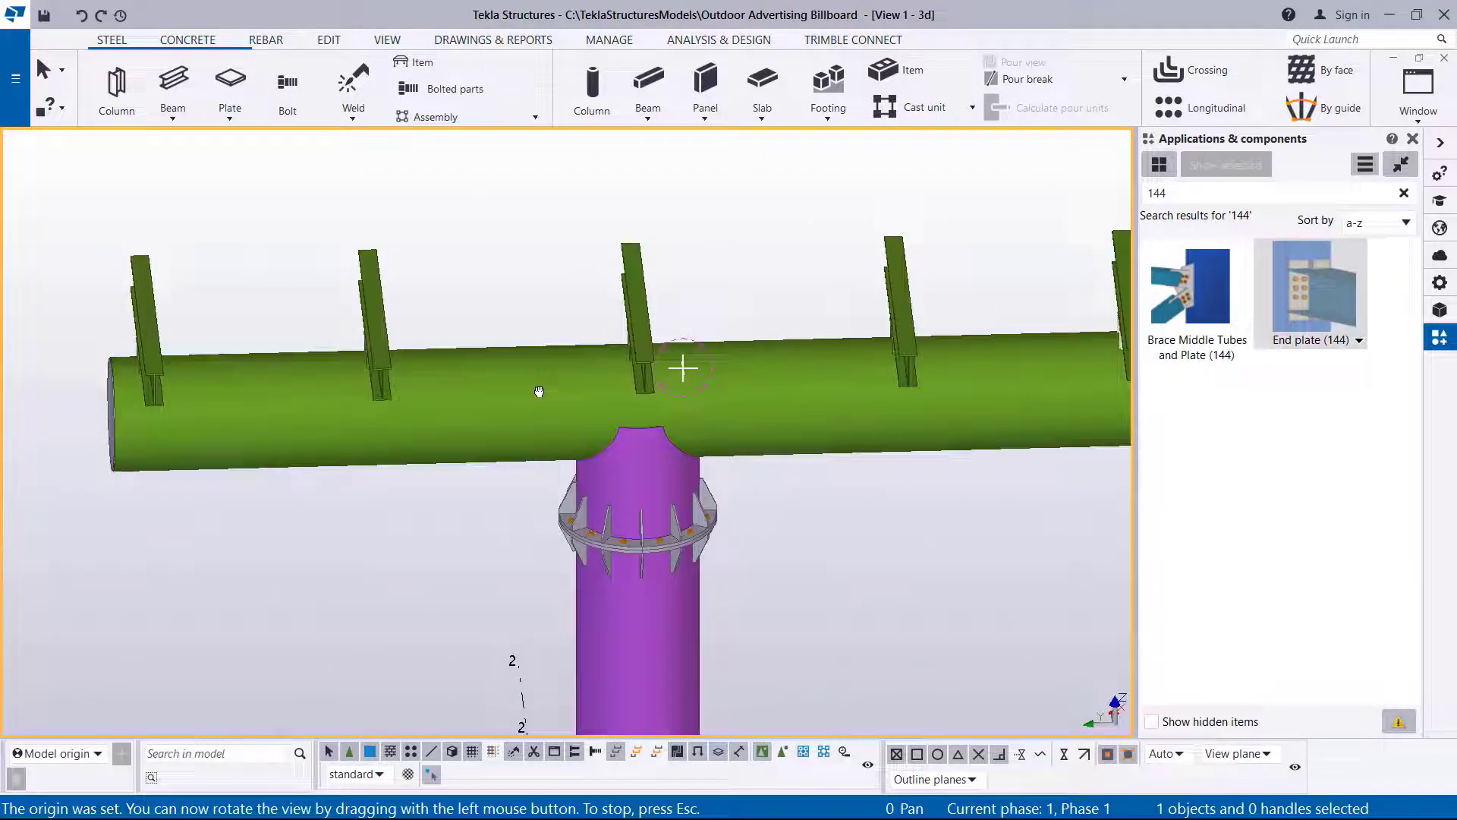
pyautogui.moveTo(539, 392); pyautogui.dragTo(687, 391)
pyautogui.rightClick(964, 378)
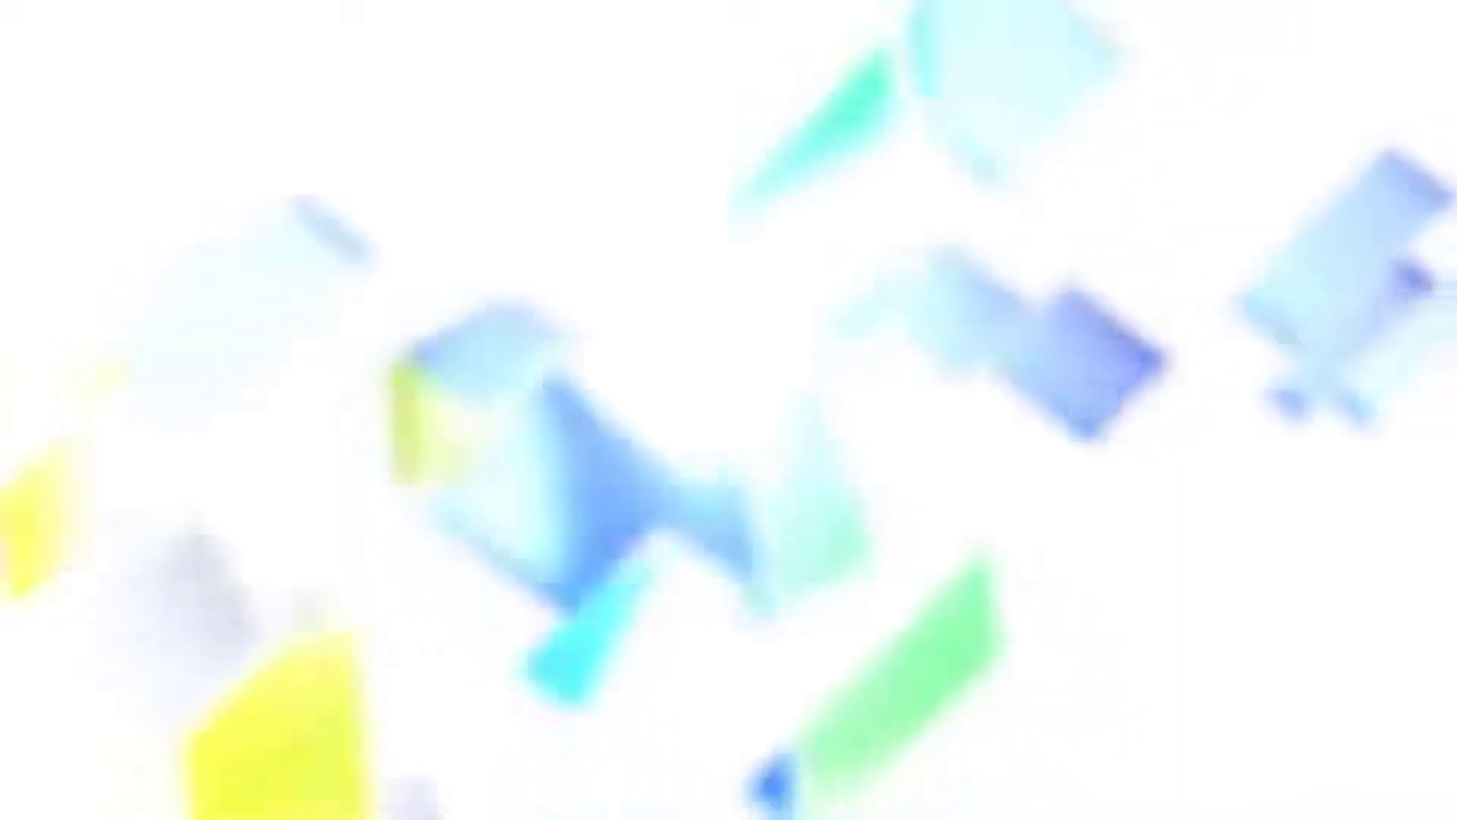